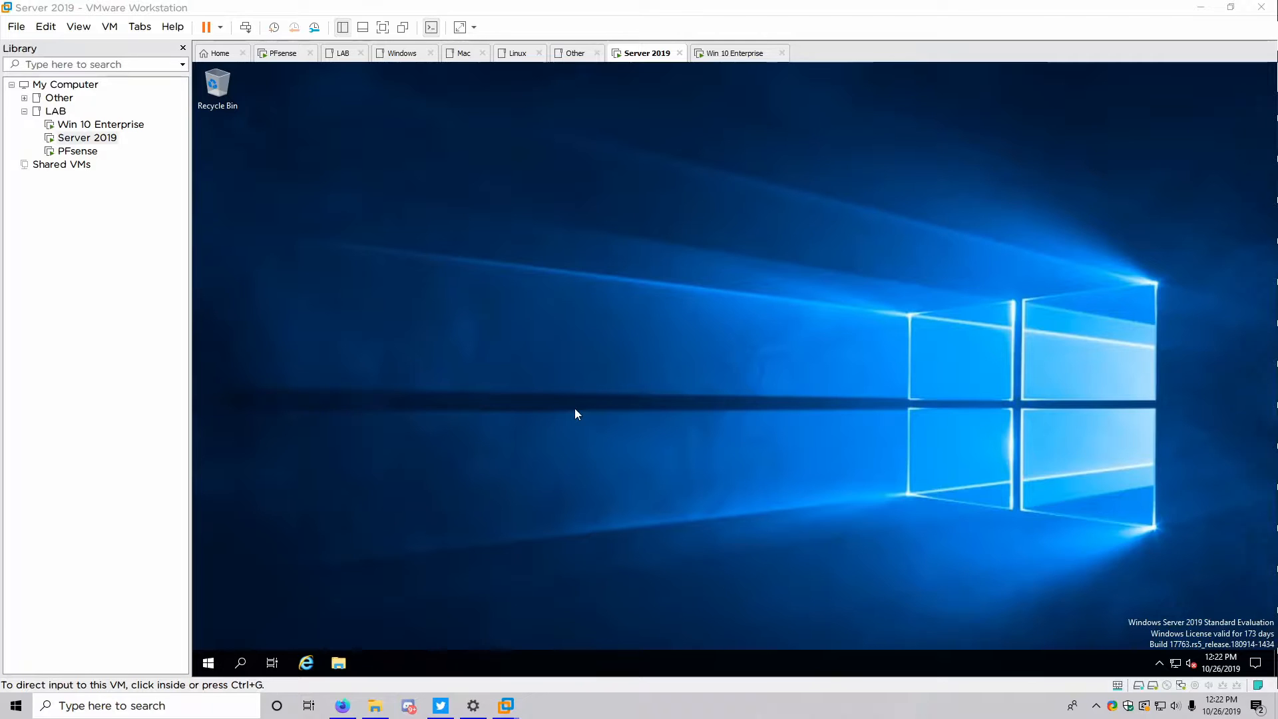
# Launch Active Directory Users and Computers from Windows Administrative Tools and expand YouTube.local
pyautogui.click(208, 661)
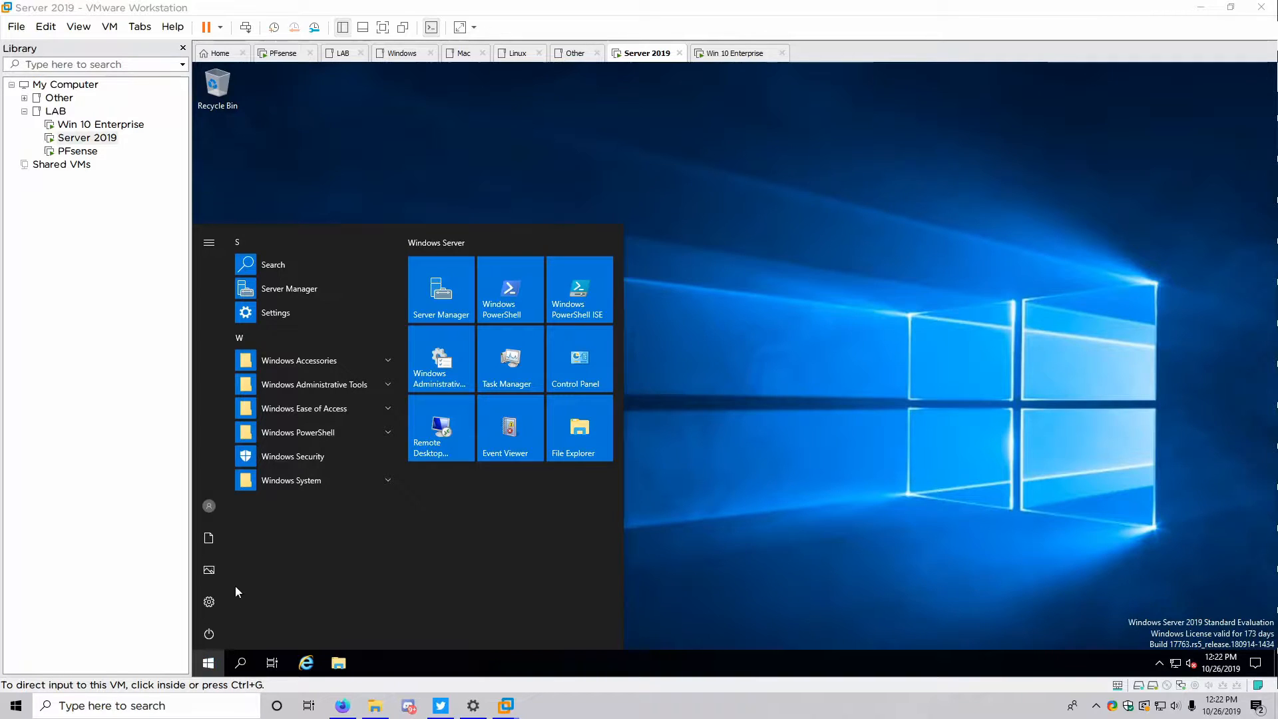
pyautogui.click(449, 342)
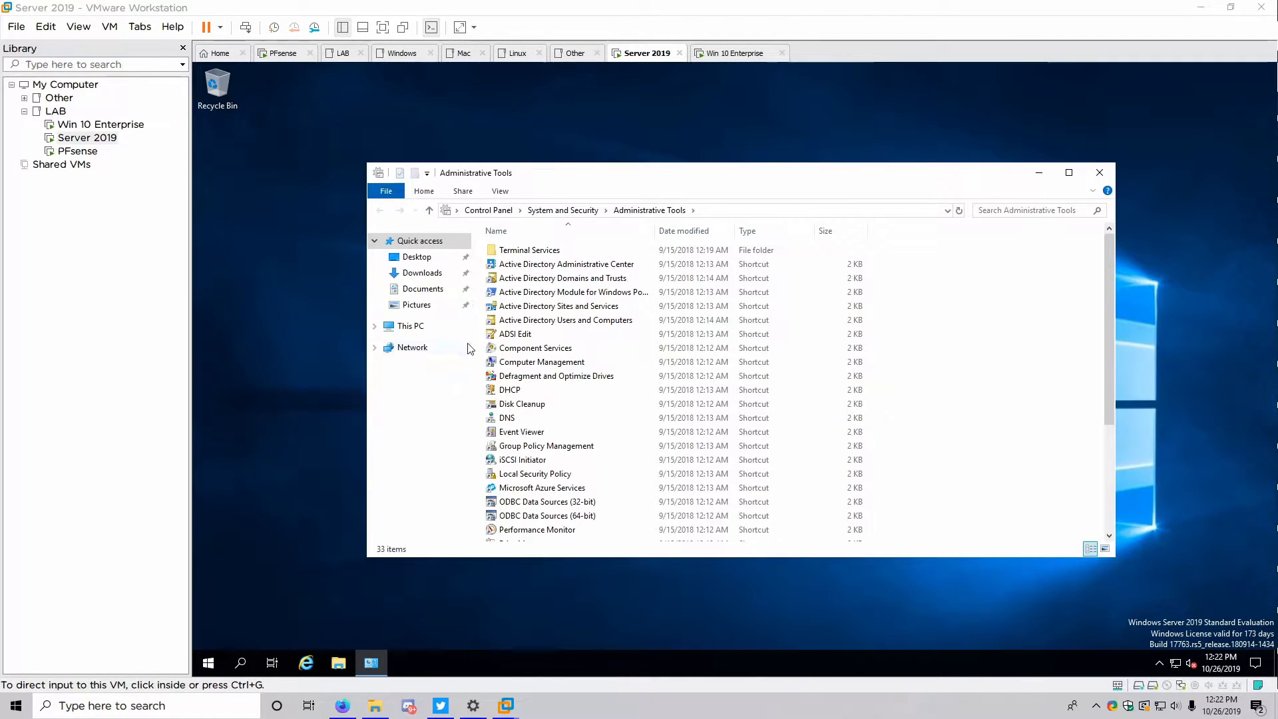
pyautogui.doubleClick(512, 321)
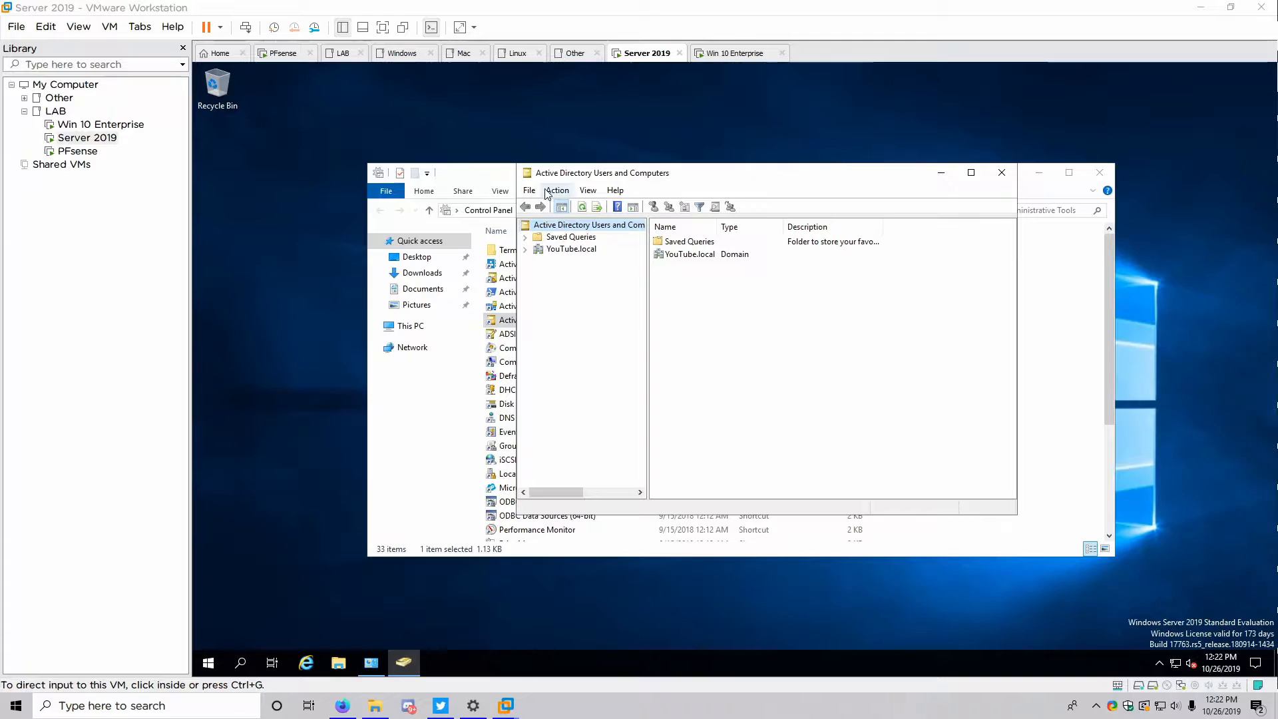
pyautogui.click(526, 250)
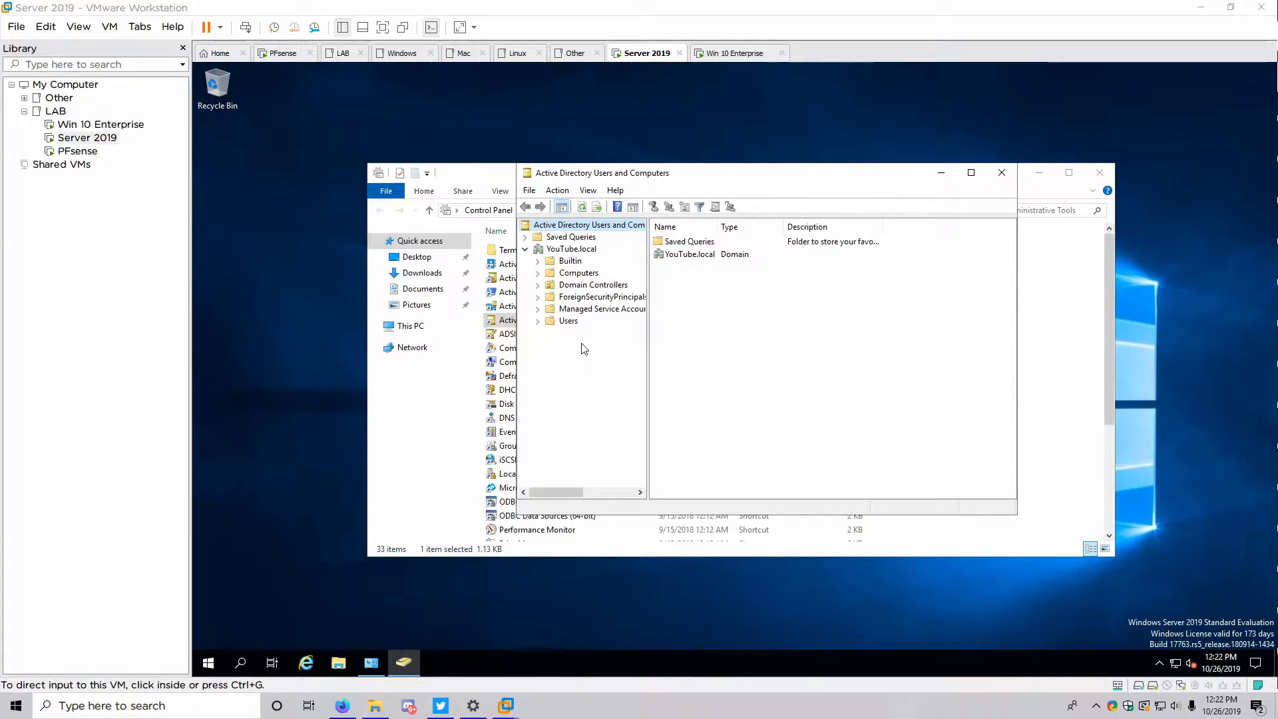
# Close the Administrative Tools folder and widen the console's tree pane
pyautogui.click(1100, 174)
pyautogui.click(1100, 174)
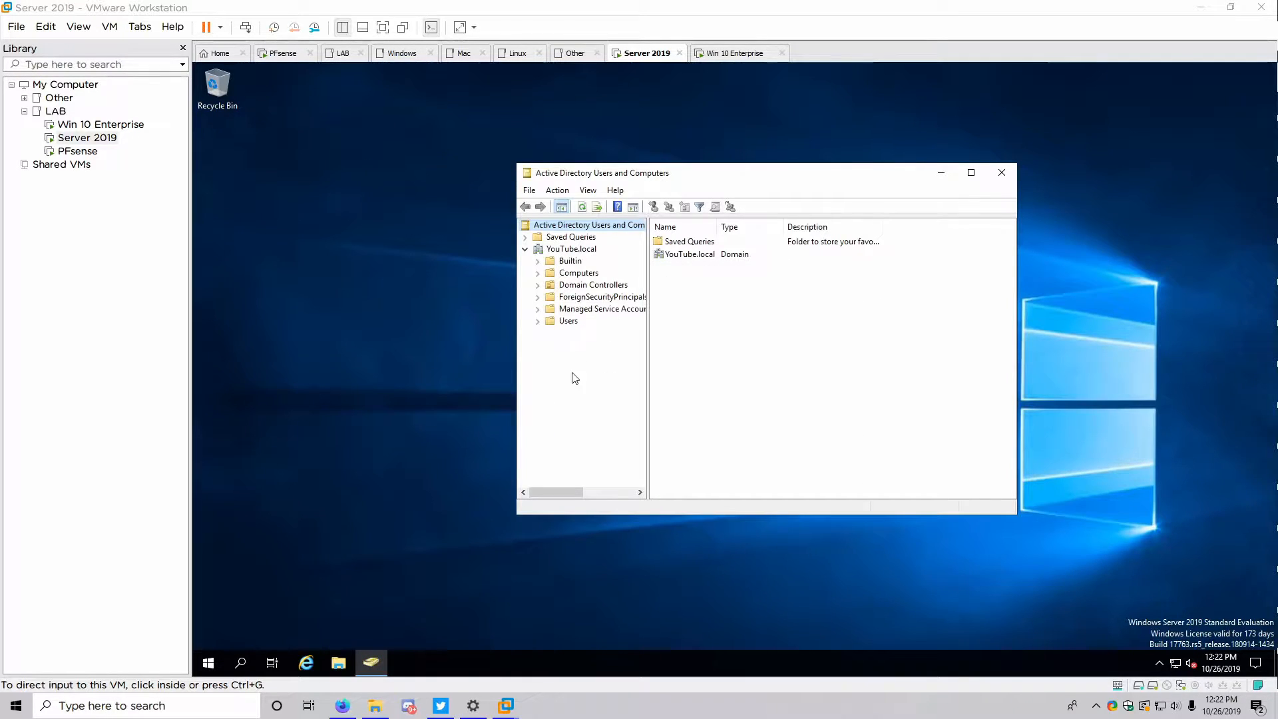
pyautogui.moveTo(646, 342); pyautogui.dragTo(681, 341)
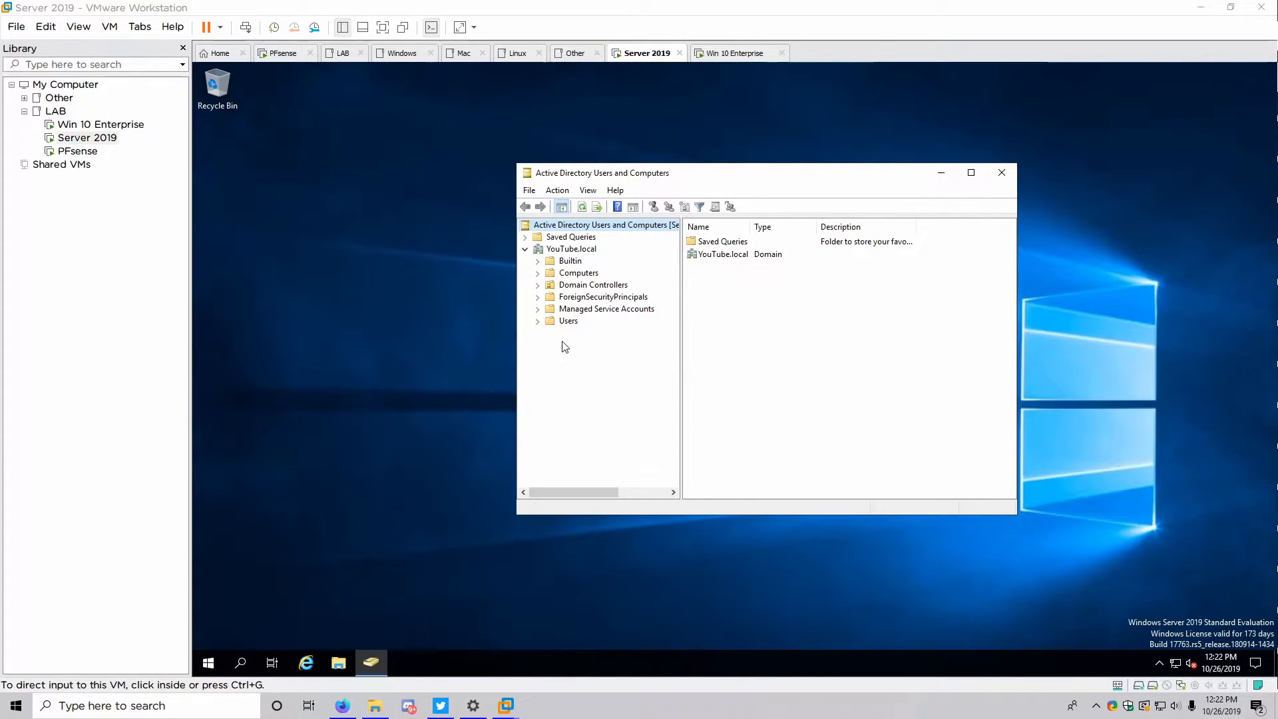
# Create an organizational unit named Clients directly under the YouTube.local domain
pyautogui.rightClick(570, 249)
pyautogui.moveTo(640, 346)
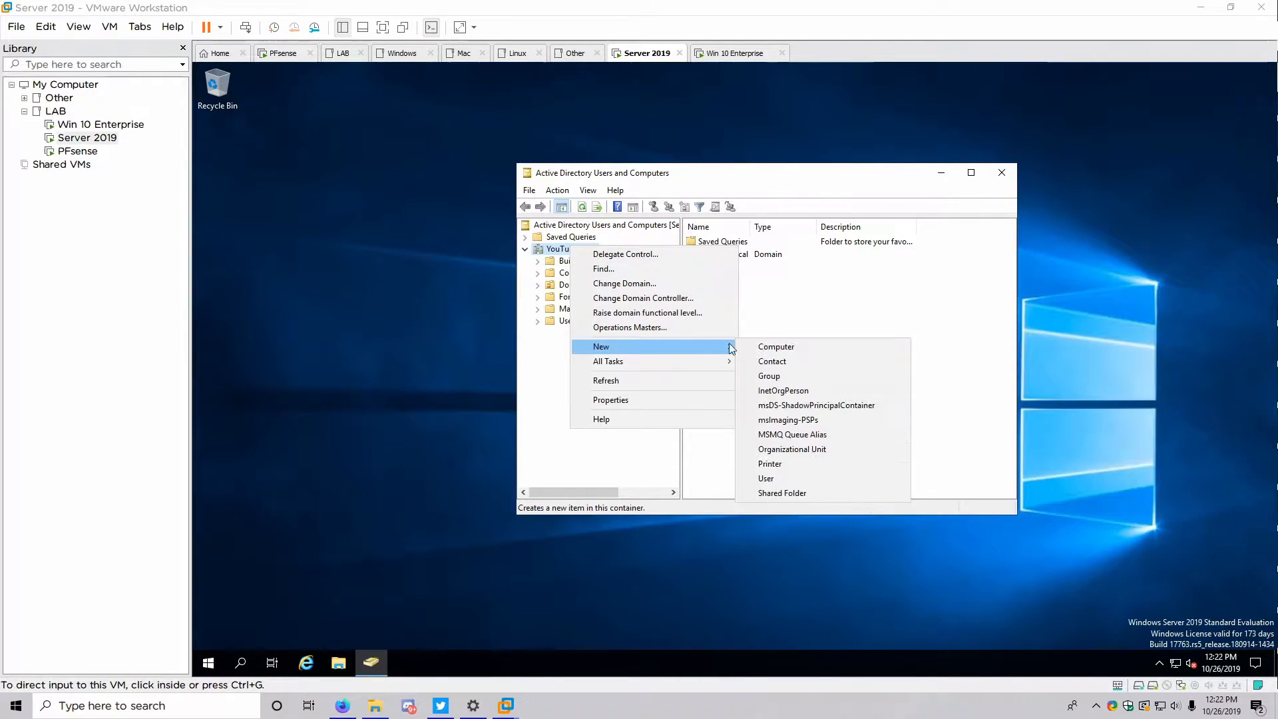
pyautogui.click(766, 450)
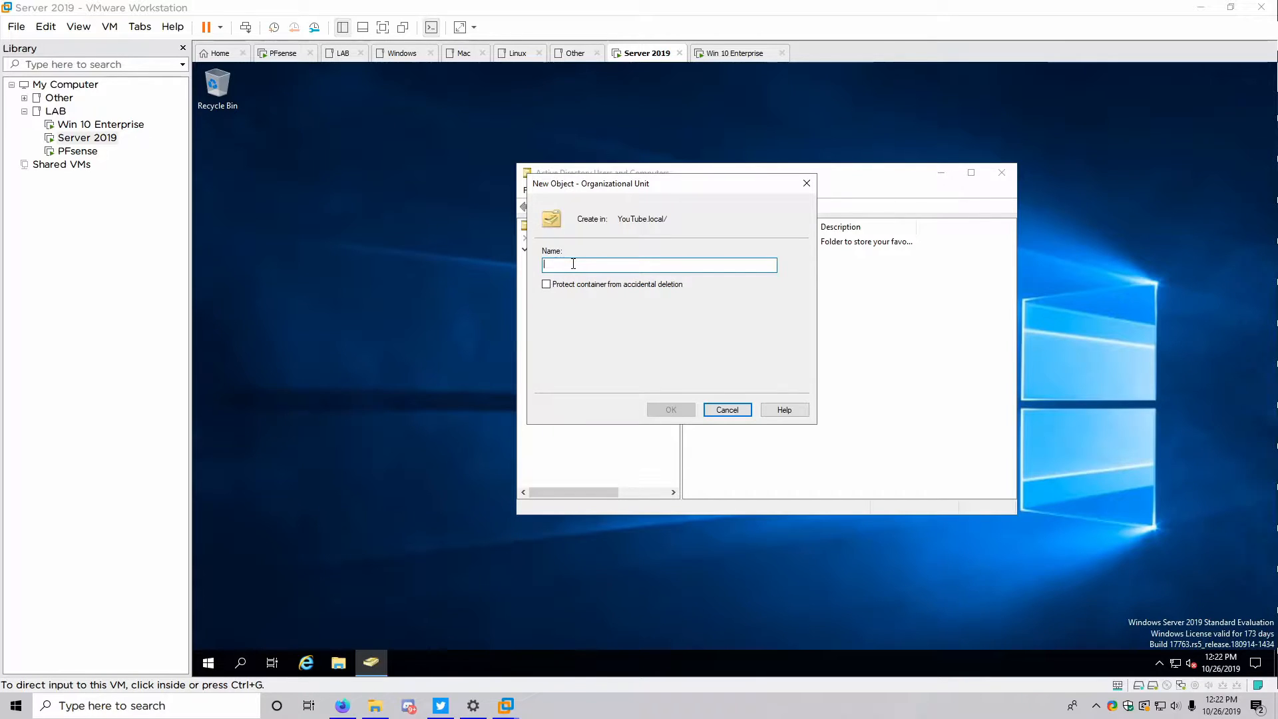
pyautogui.write('Clients')
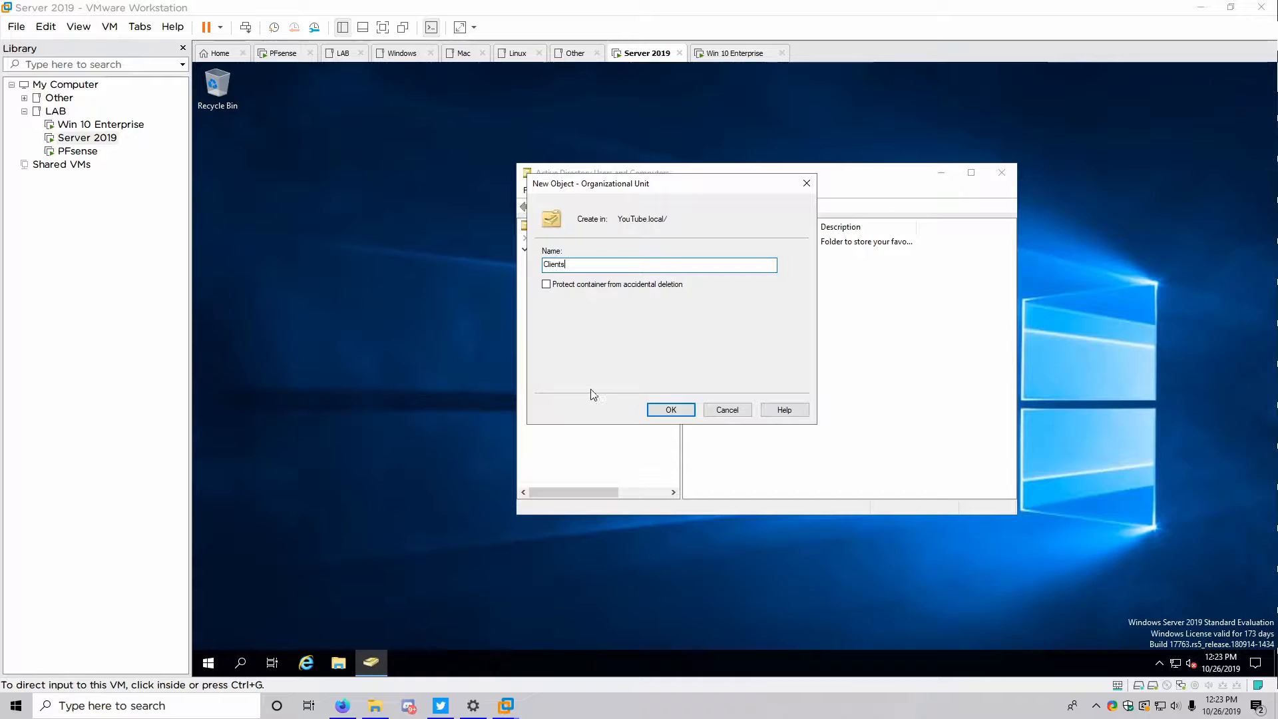
pyautogui.click(654, 407)
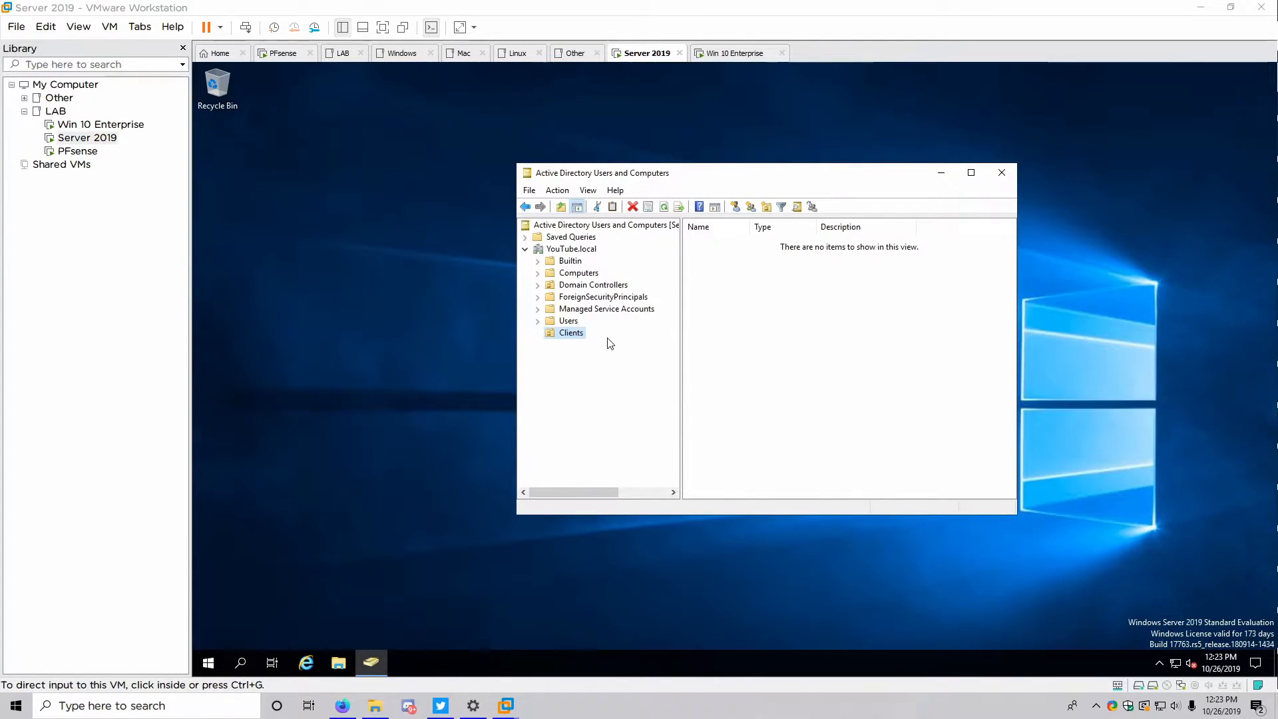
# View the YouTube.local domain's operations master roles, then close that window
pyautogui.rightClick(559, 254)
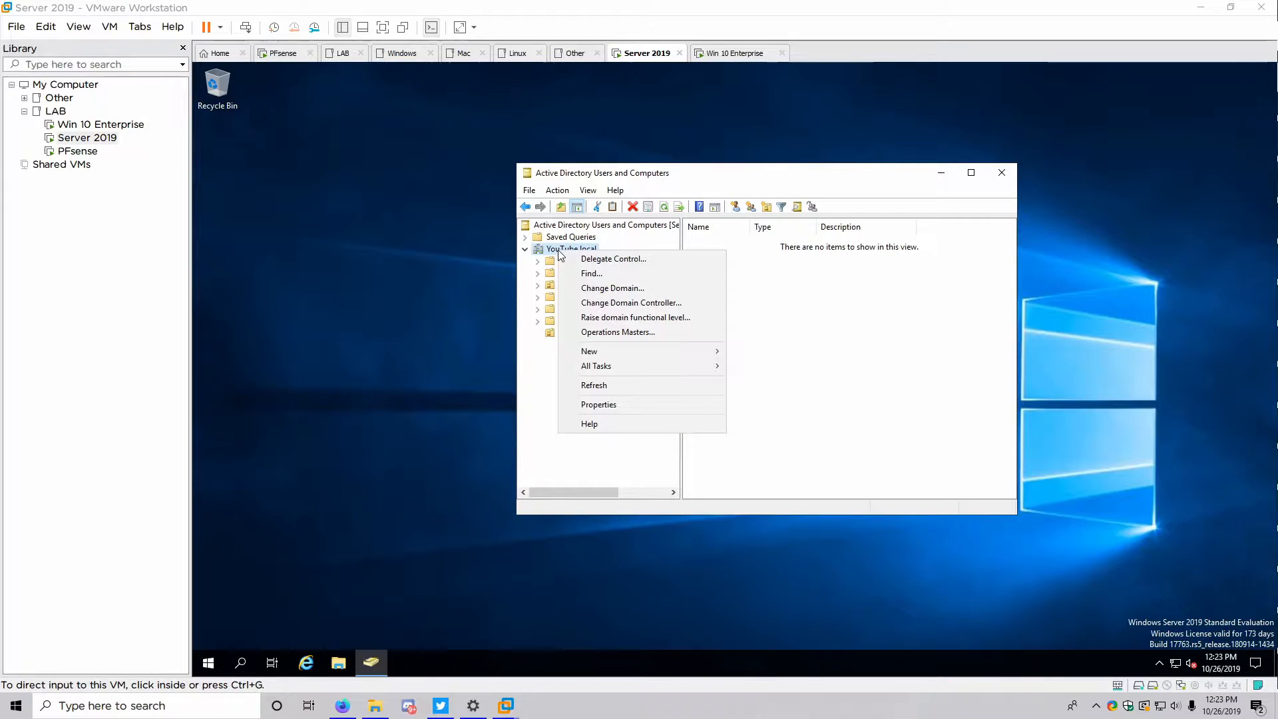
pyautogui.click(624, 332)
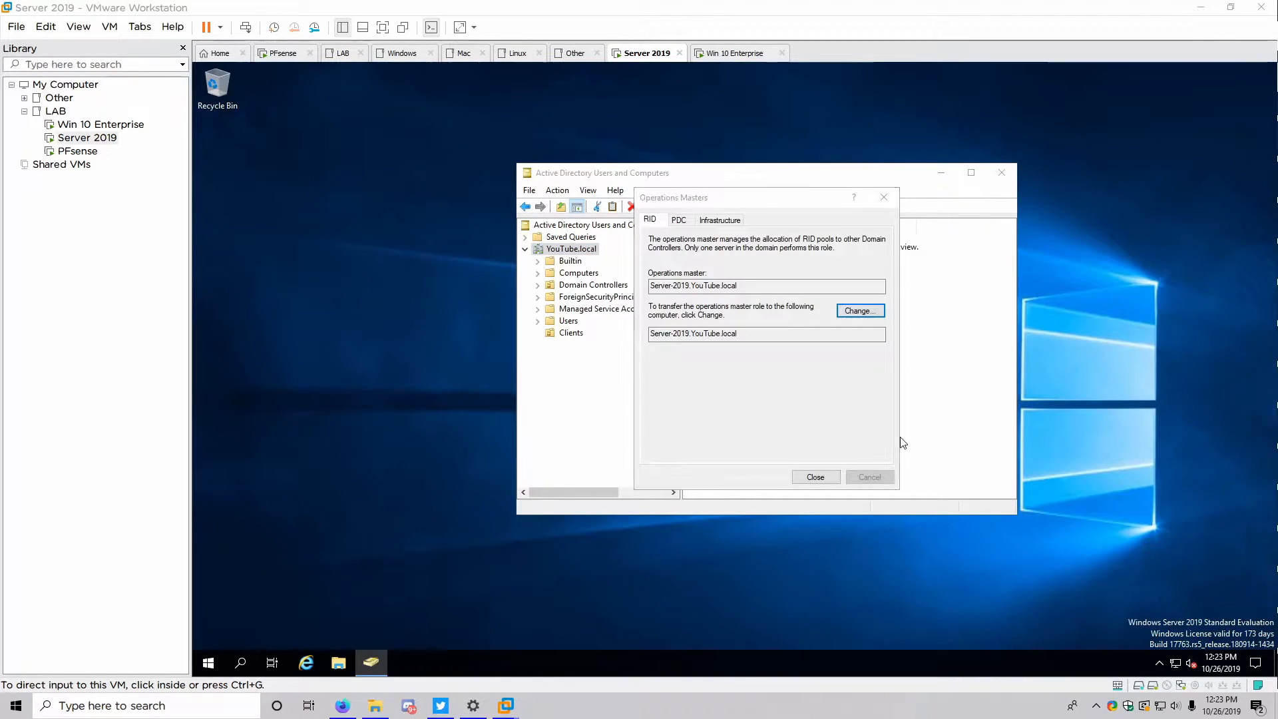
pyautogui.click(815, 477)
# Create a Members OU under YouTube.local without accidental-deletion protection
pyautogui.rightClick(590, 249)
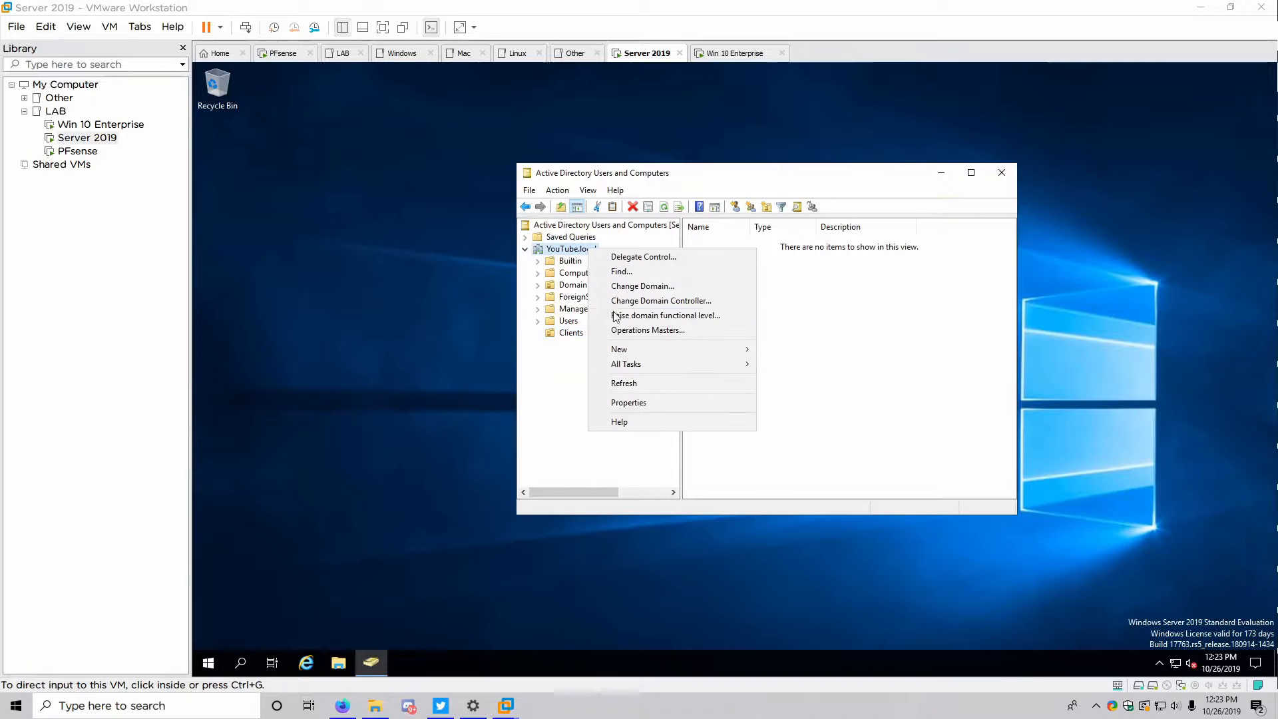
pyautogui.moveTo(628, 347)
pyautogui.click(801, 452)
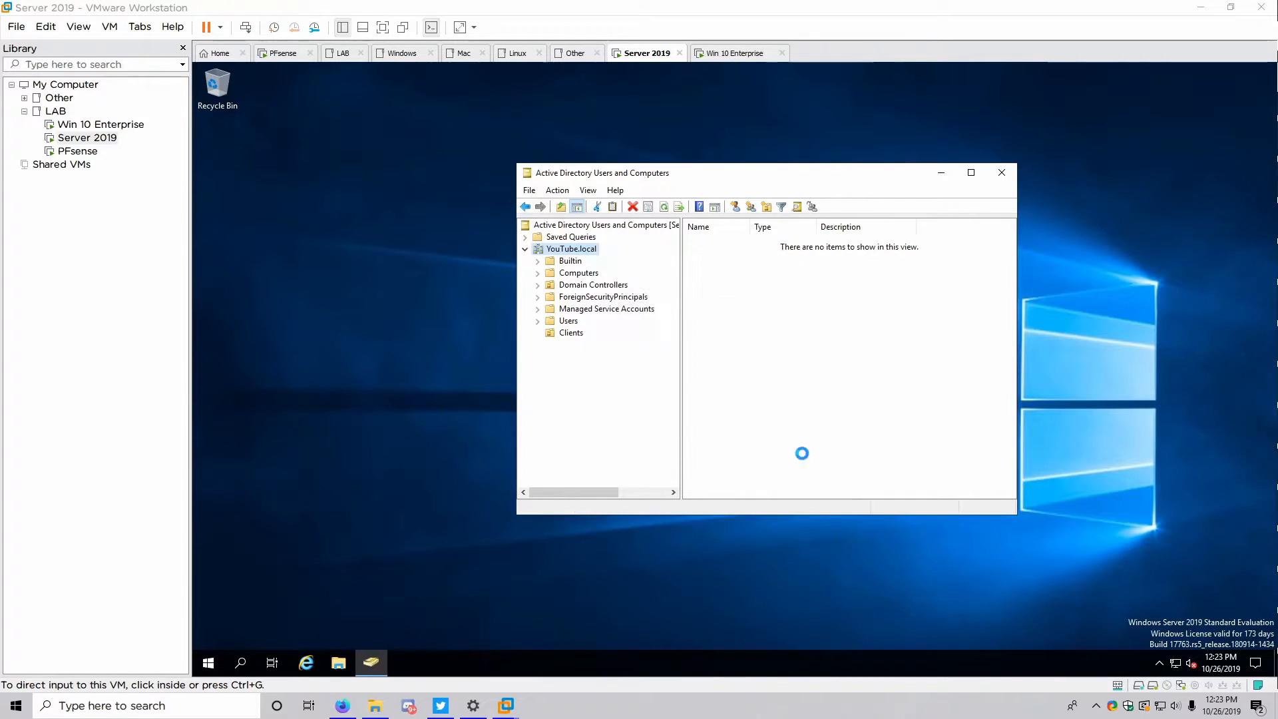
pyautogui.click(556, 285)
pyautogui.click(563, 263)
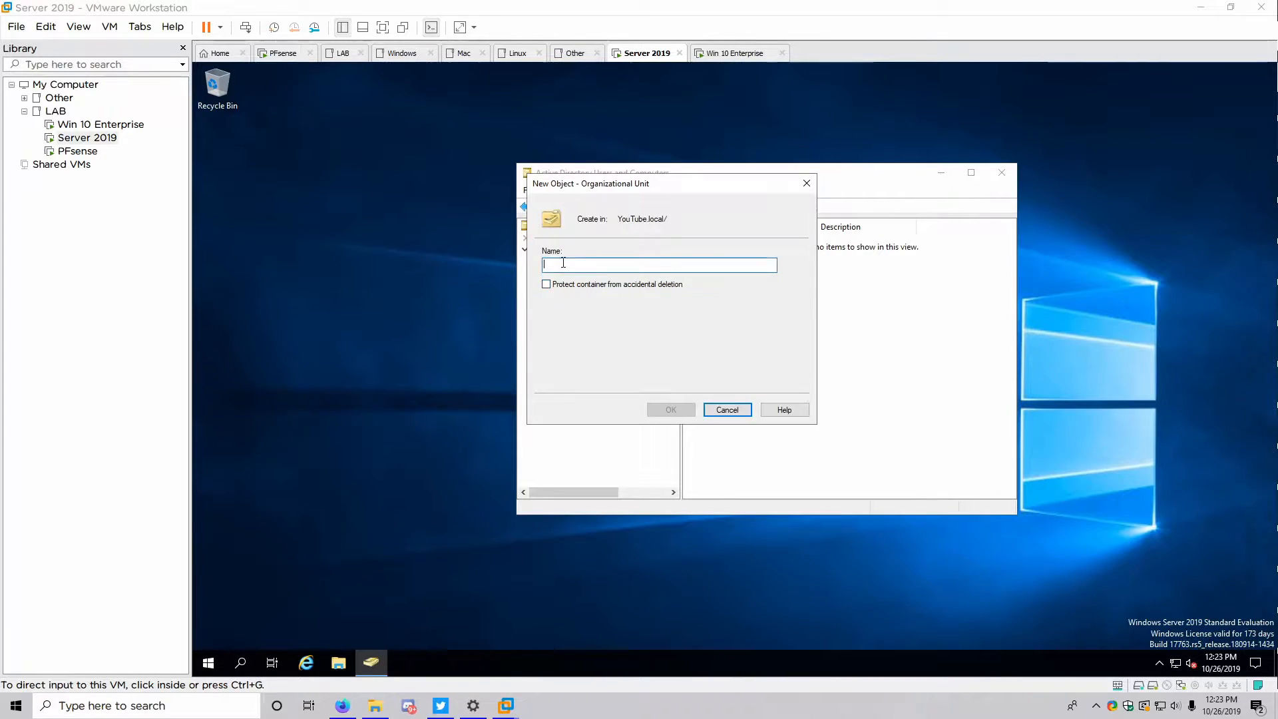
pyautogui.write('Members')
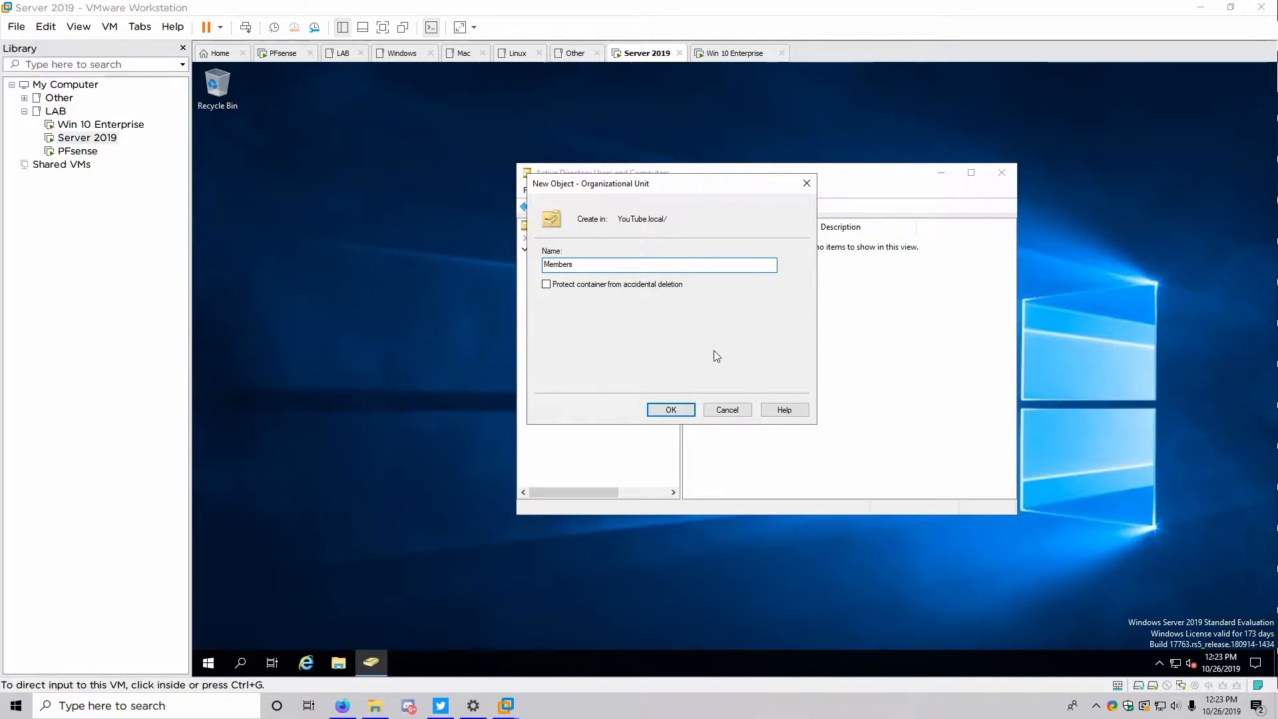
pyautogui.click(671, 409)
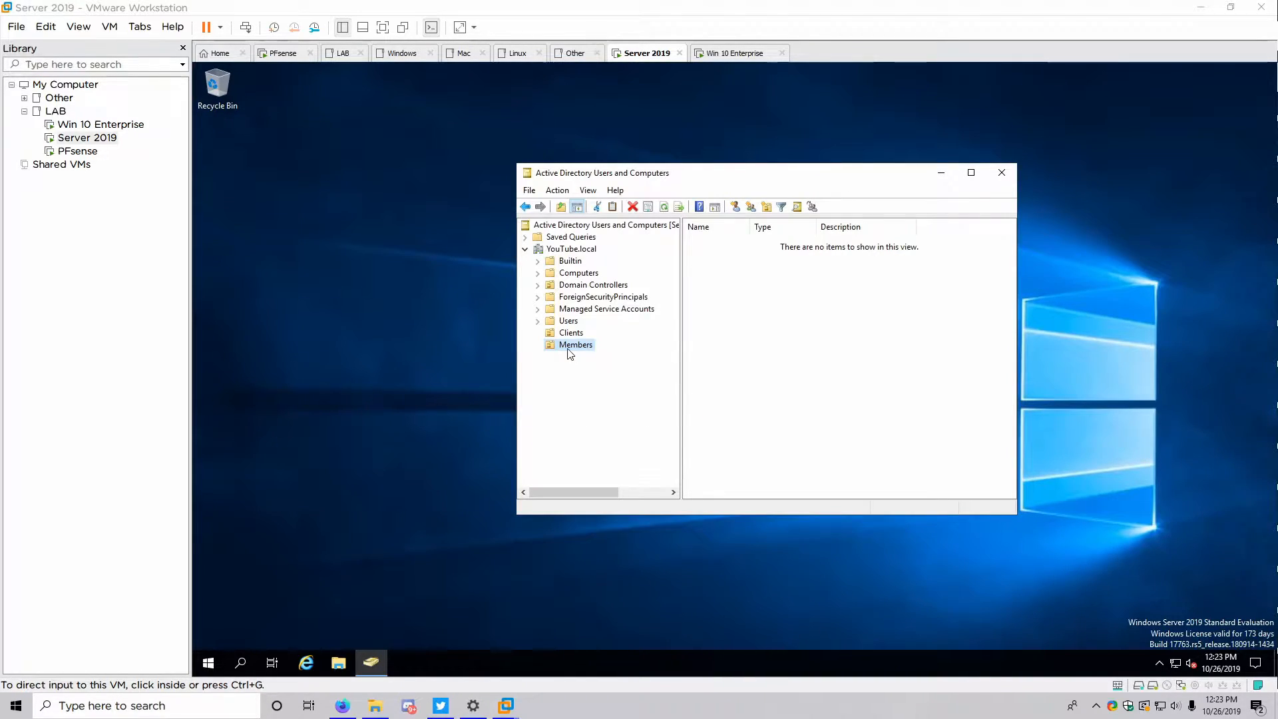
# Create a Groups OU under YouTube.local without accidental-deletion protection
pyautogui.rightClick(557, 250)
pyautogui.moveTo(659, 351)
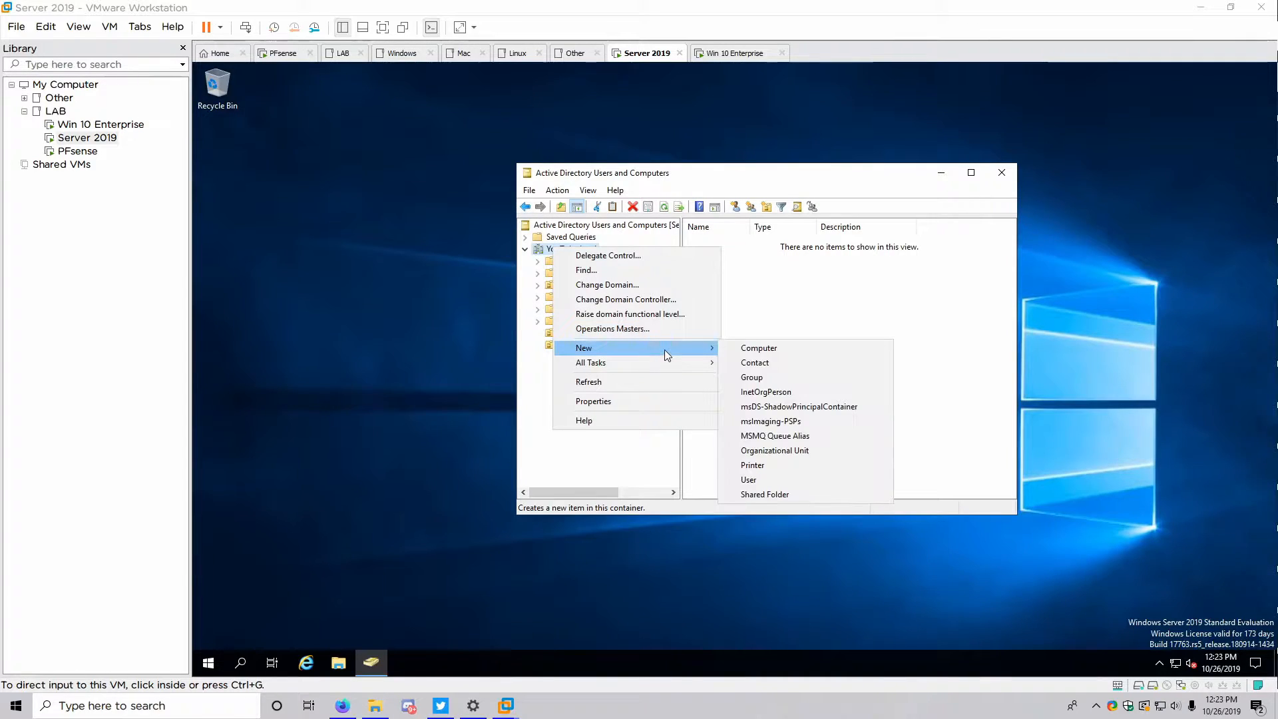
pyautogui.click(753, 452)
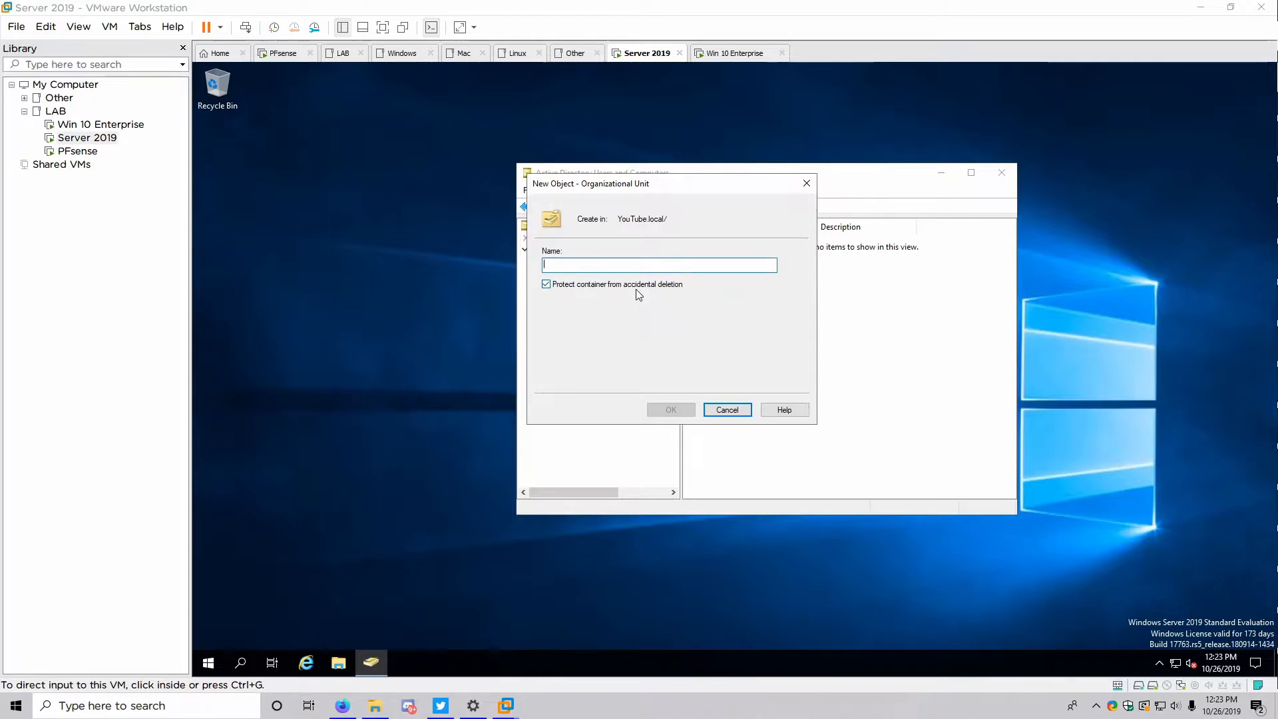
pyautogui.click(620, 285)
pyautogui.click(588, 266)
pyautogui.write('Groups')
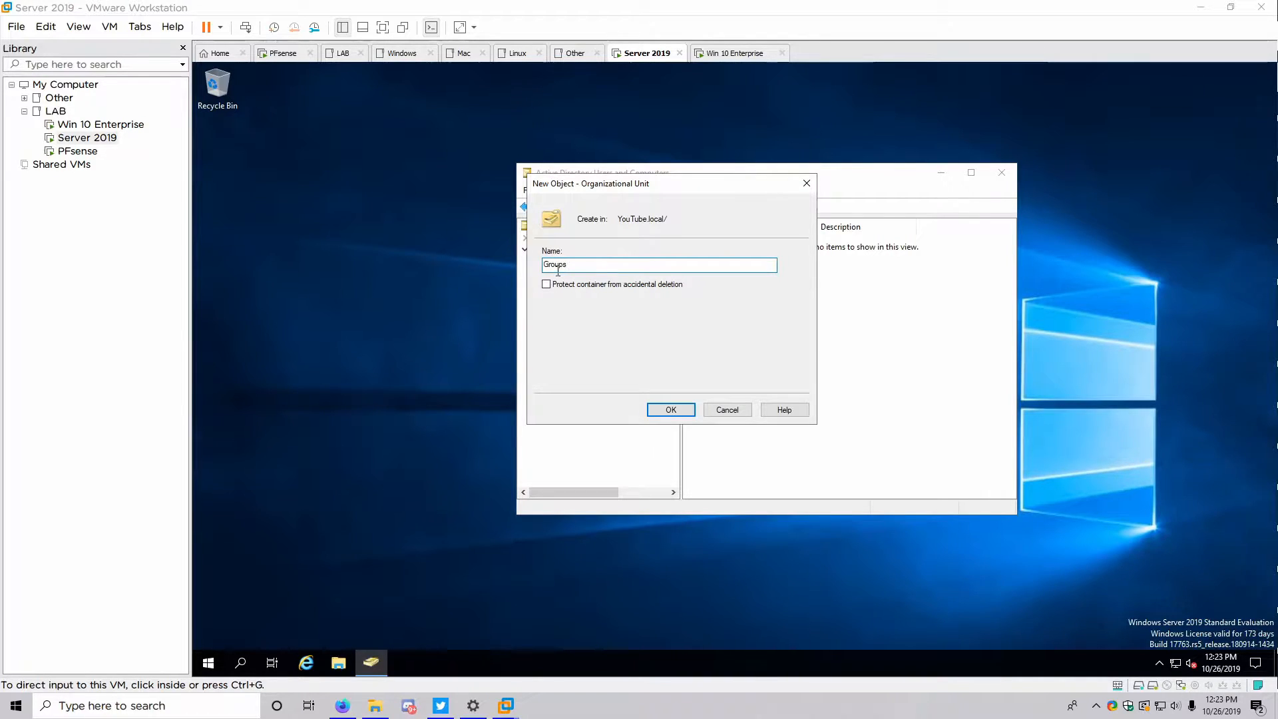
pyautogui.click(665, 409)
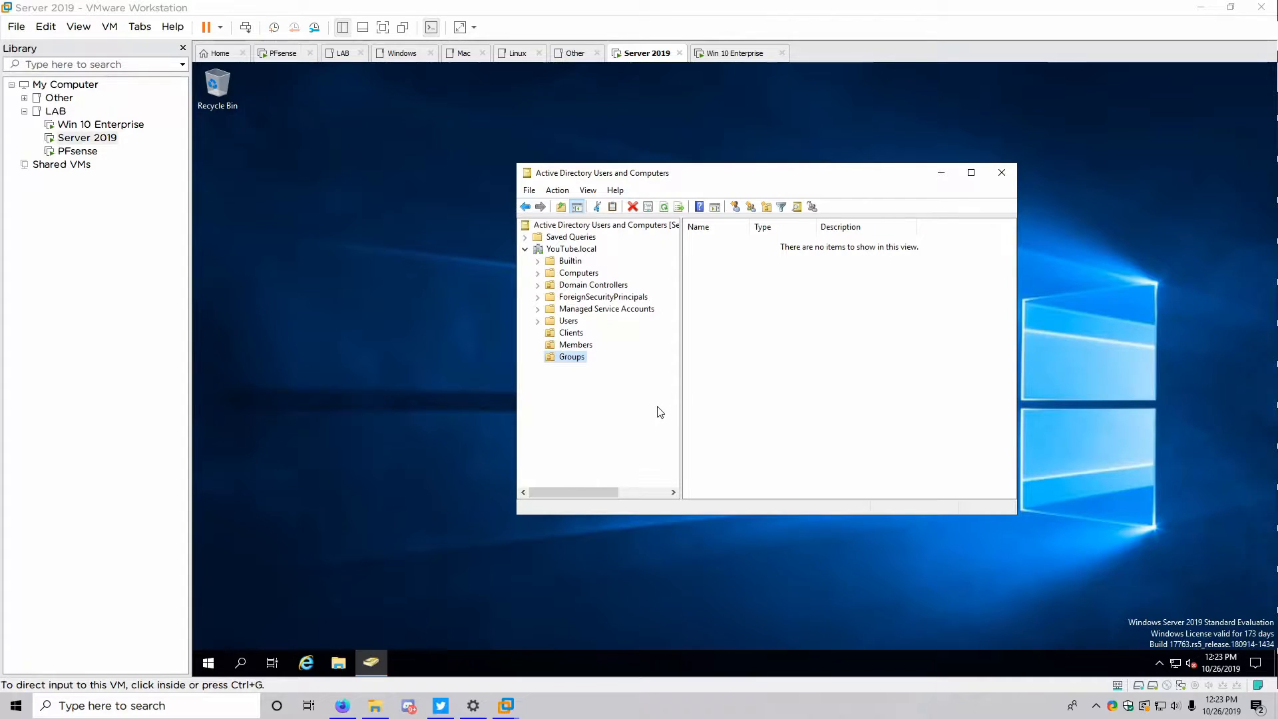
# Move the WIN-10 computer from Computers into the Clients OU, then list the Users container
pyautogui.click(572, 272)
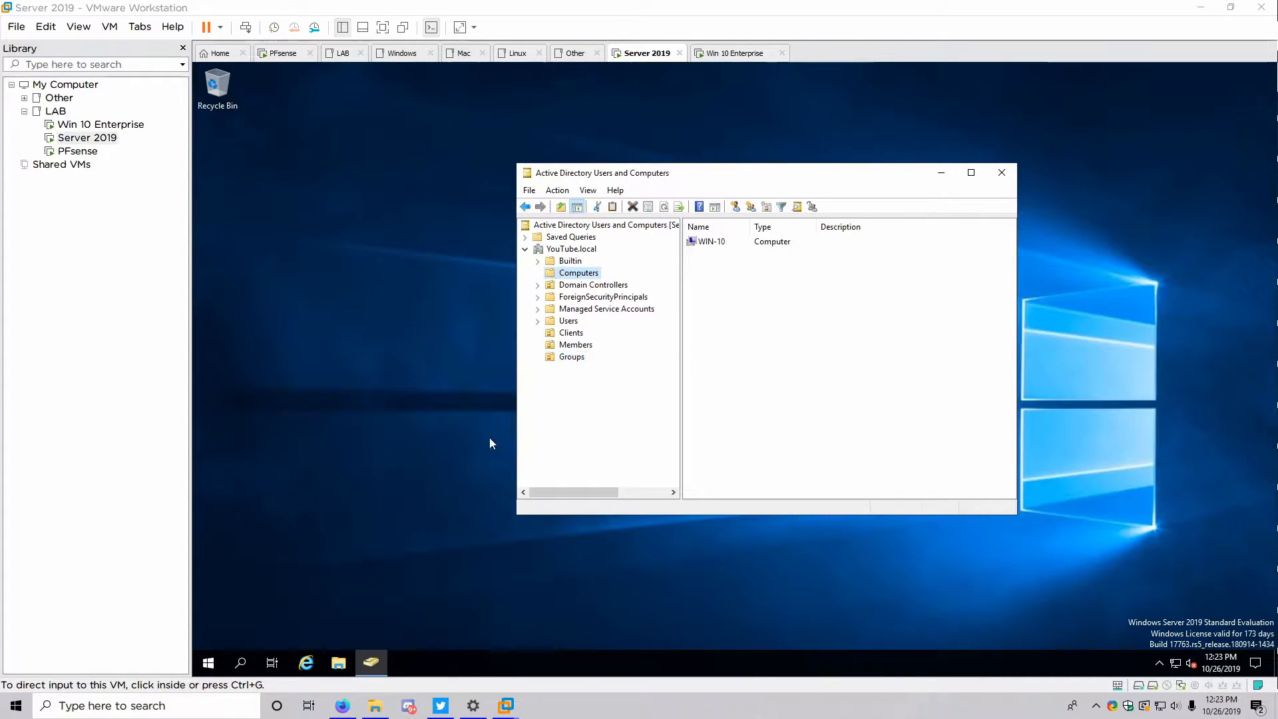
pyautogui.click(701, 243)
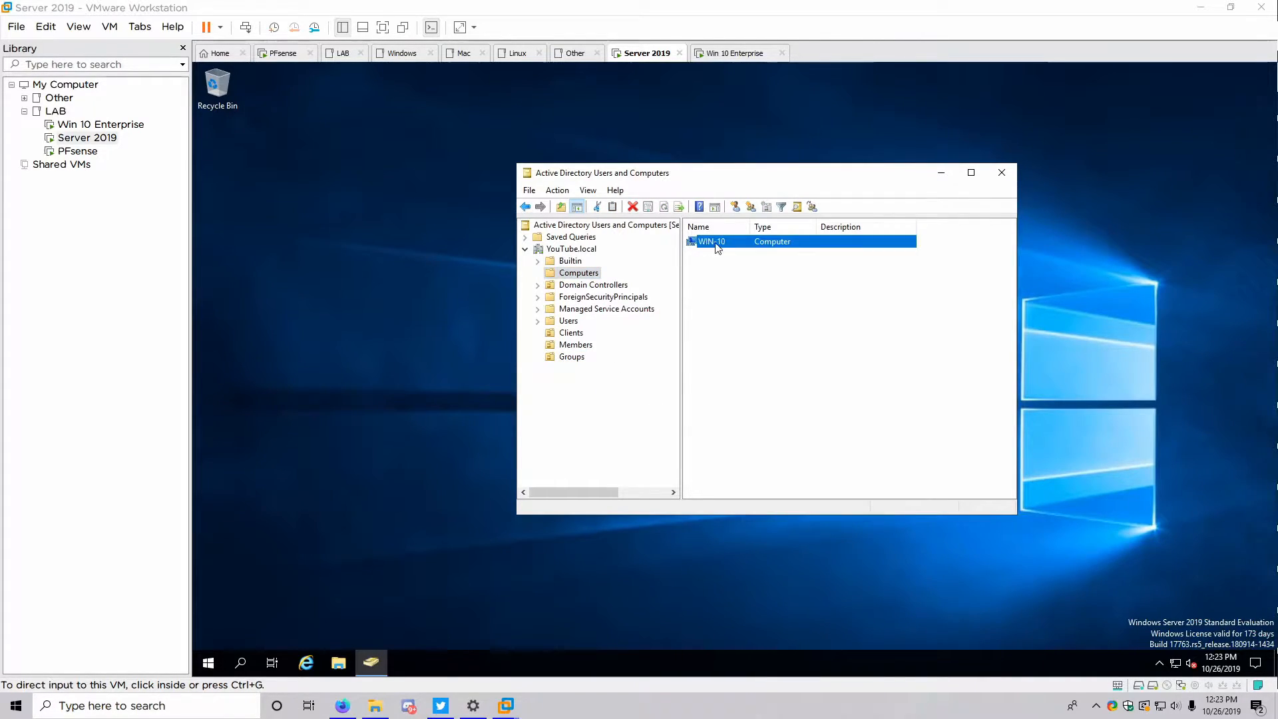
pyautogui.moveTo(717, 244); pyautogui.dragTo(566, 333)
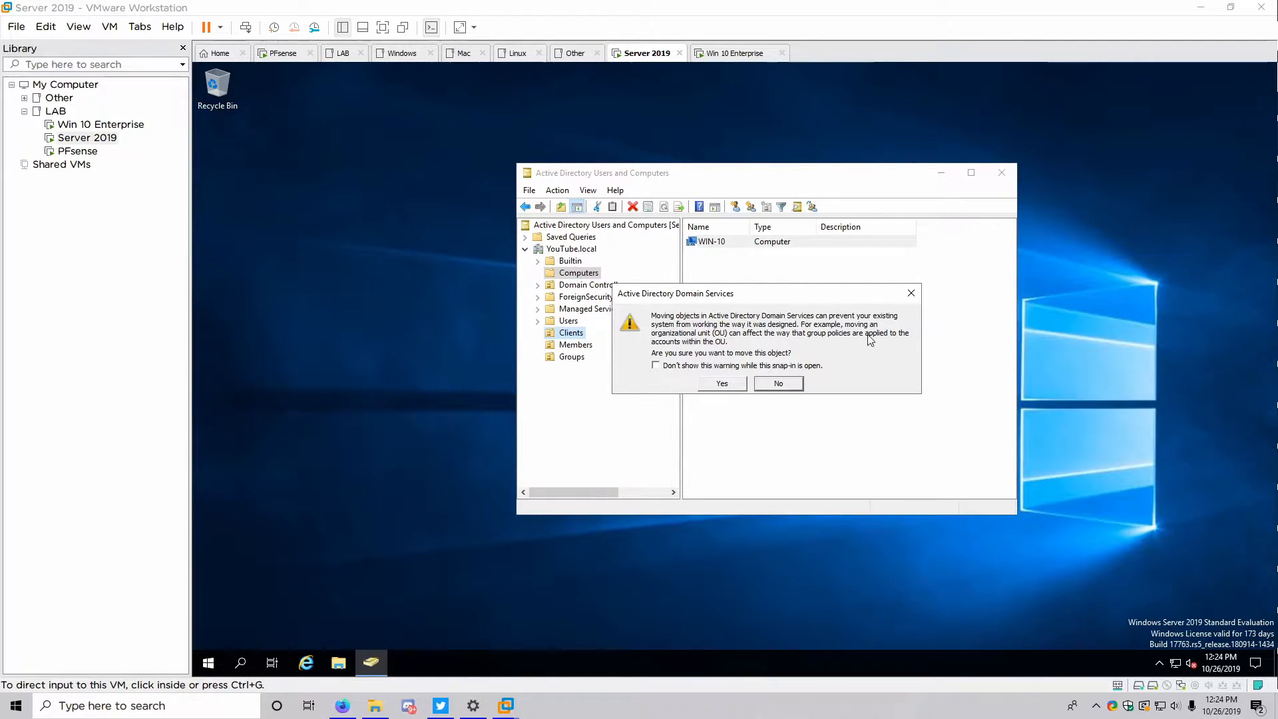
pyautogui.click(730, 386)
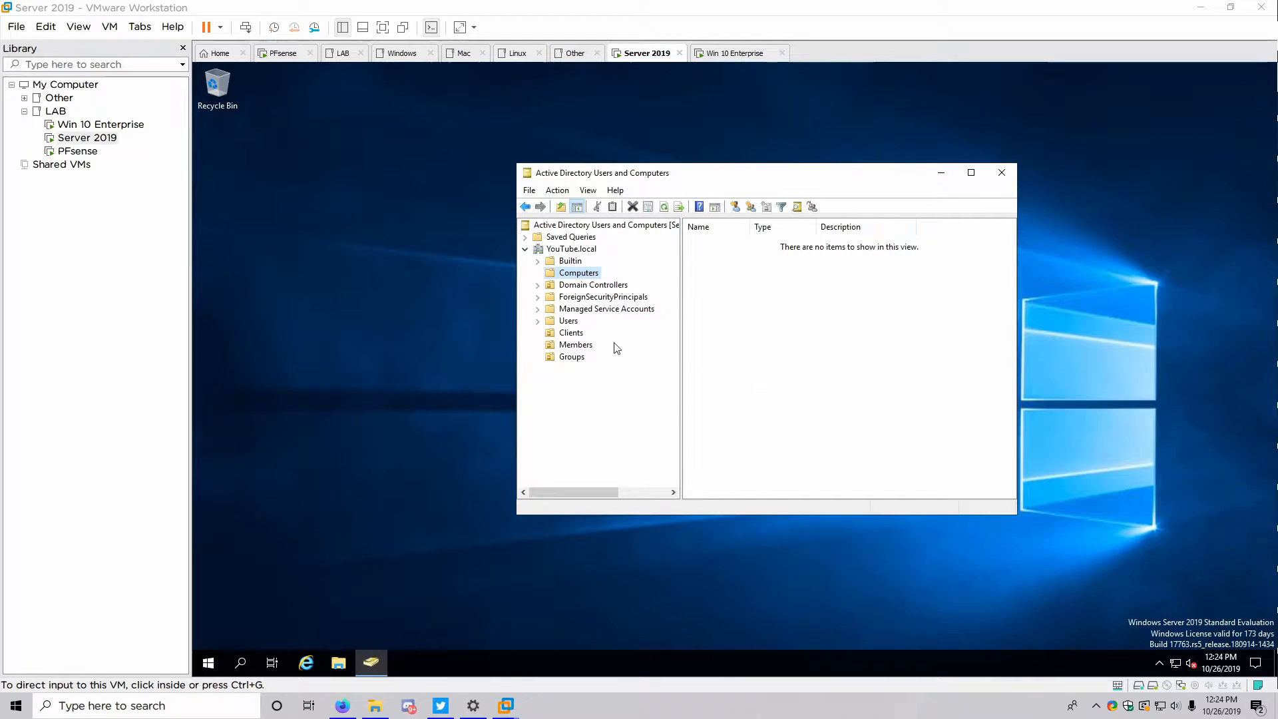
pyautogui.click(569, 321)
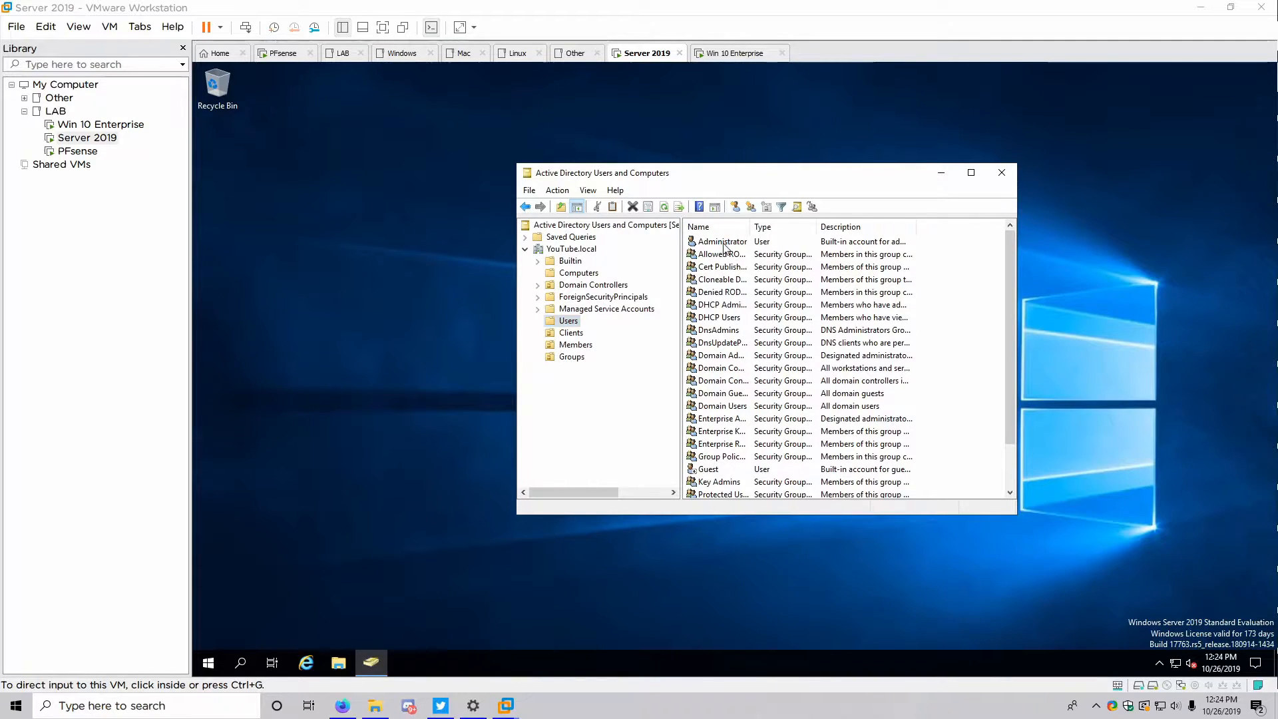
# Copy the Administrator account into a new user with first name and logon name Admin
pyautogui.rightClick(725, 247)
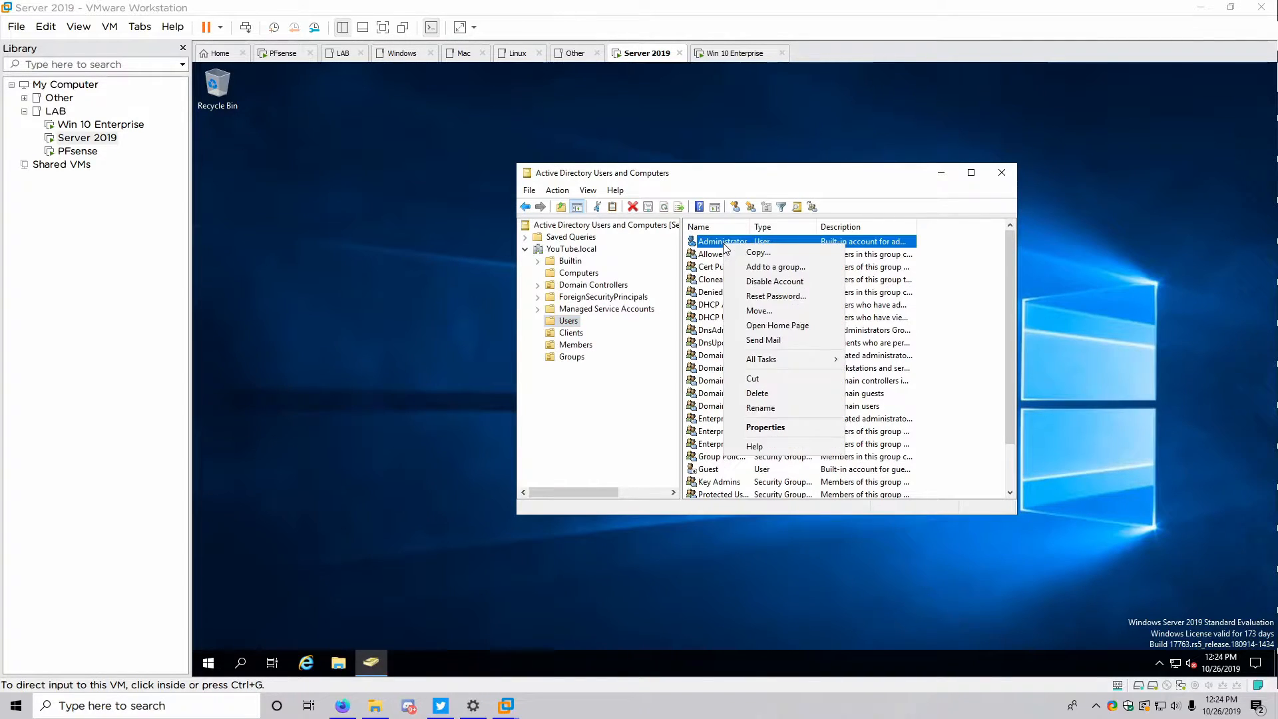
pyautogui.click(757, 253)
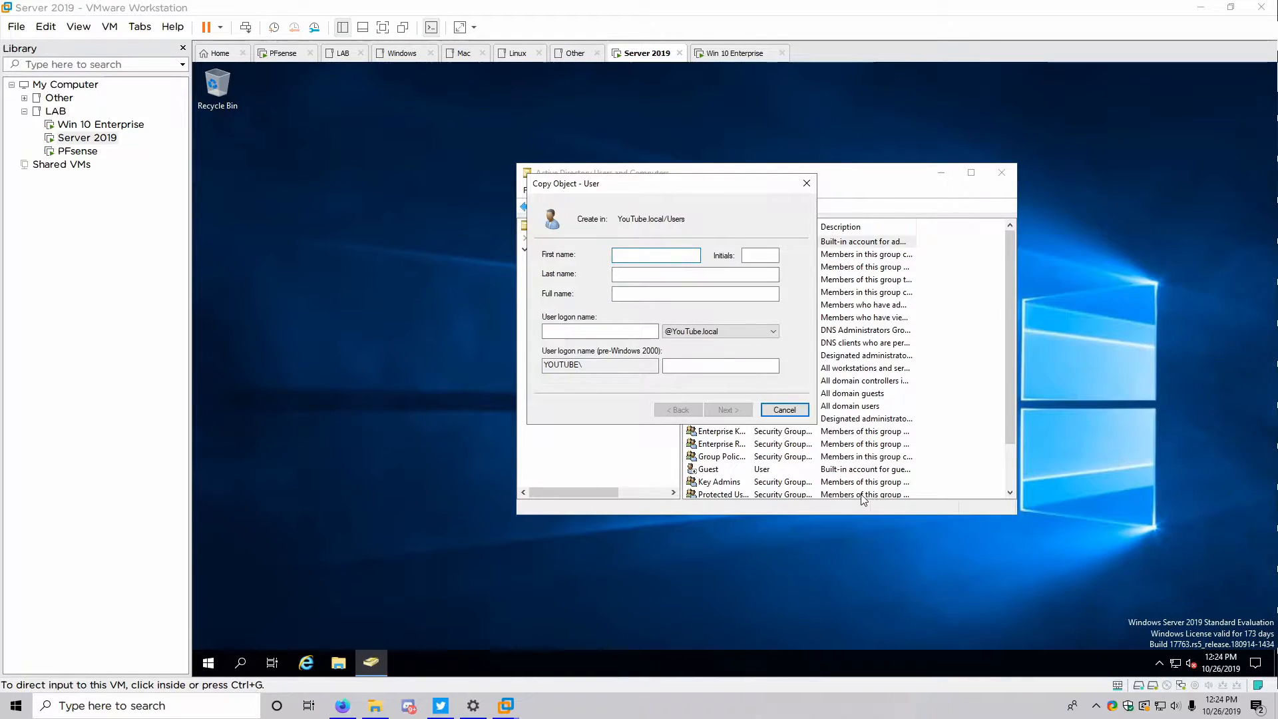
pyautogui.write('Admin')
pyautogui.press('Tab')
pyautogui.press('Tab')
pyautogui.press('Tab')
pyautogui.press('Tab')
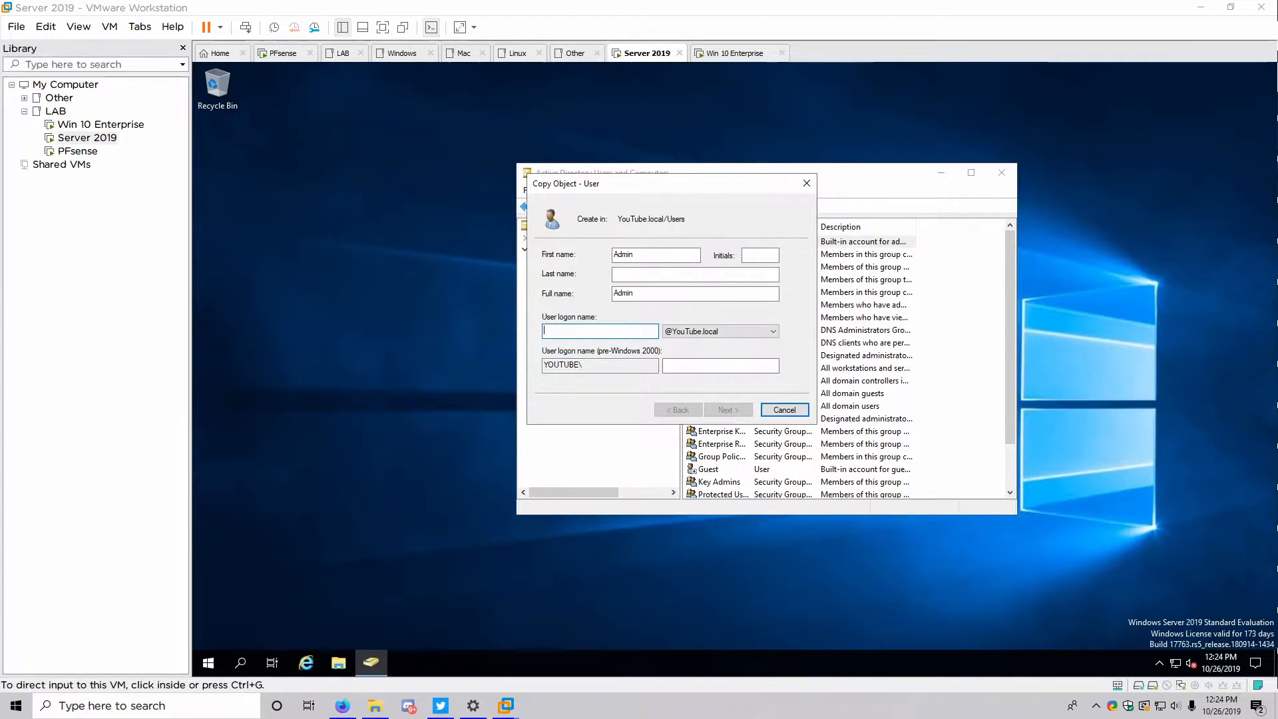
pyautogui.write('Admin')
pyautogui.press('Tab')
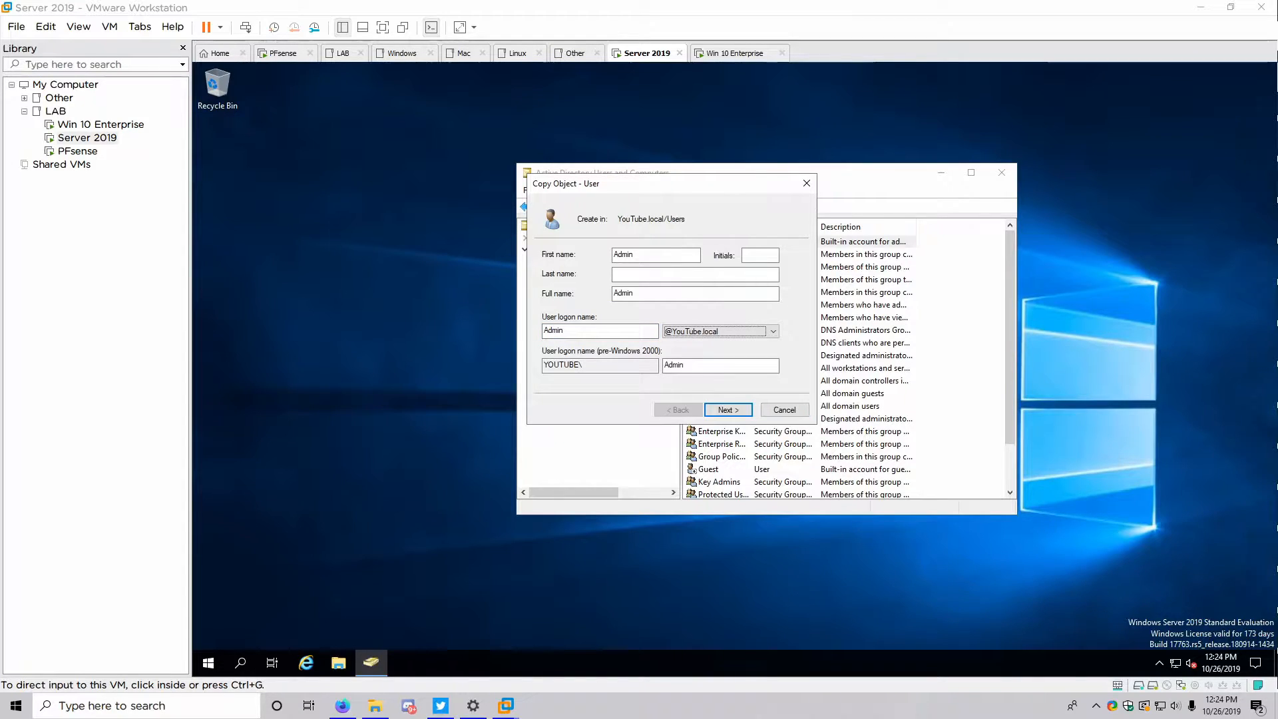
# Give Admin a password, finish the wizard, and drag Admin onto the Members OU
pyautogui.click(738, 409)
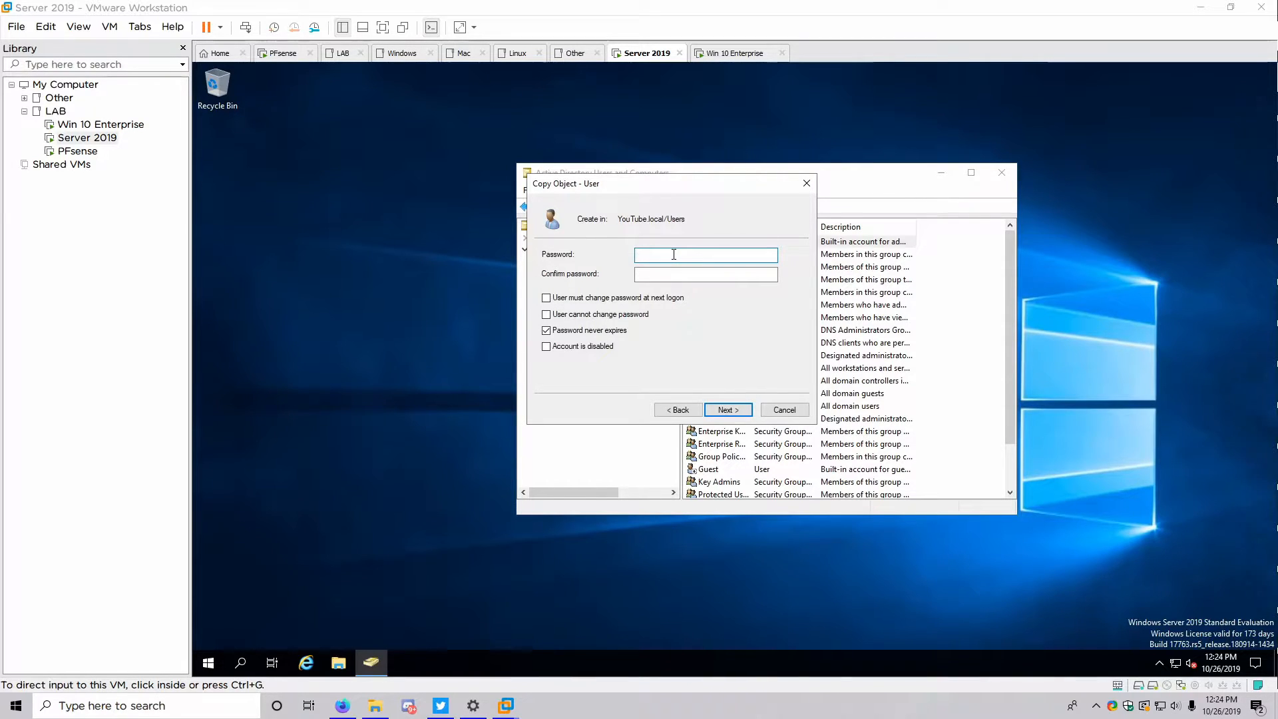
pyautogui.write('********')
pyautogui.press('Tab')
pyautogui.write('********')
pyautogui.click(719, 409)
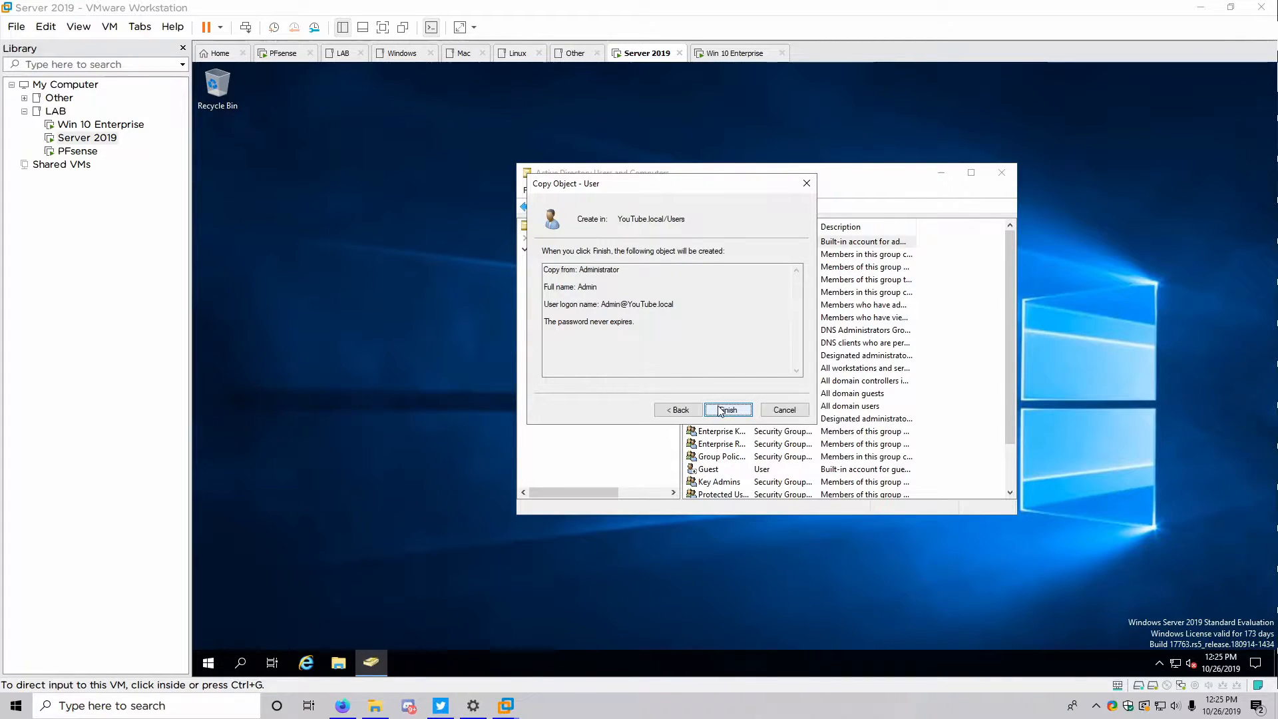
pyautogui.click(721, 410)
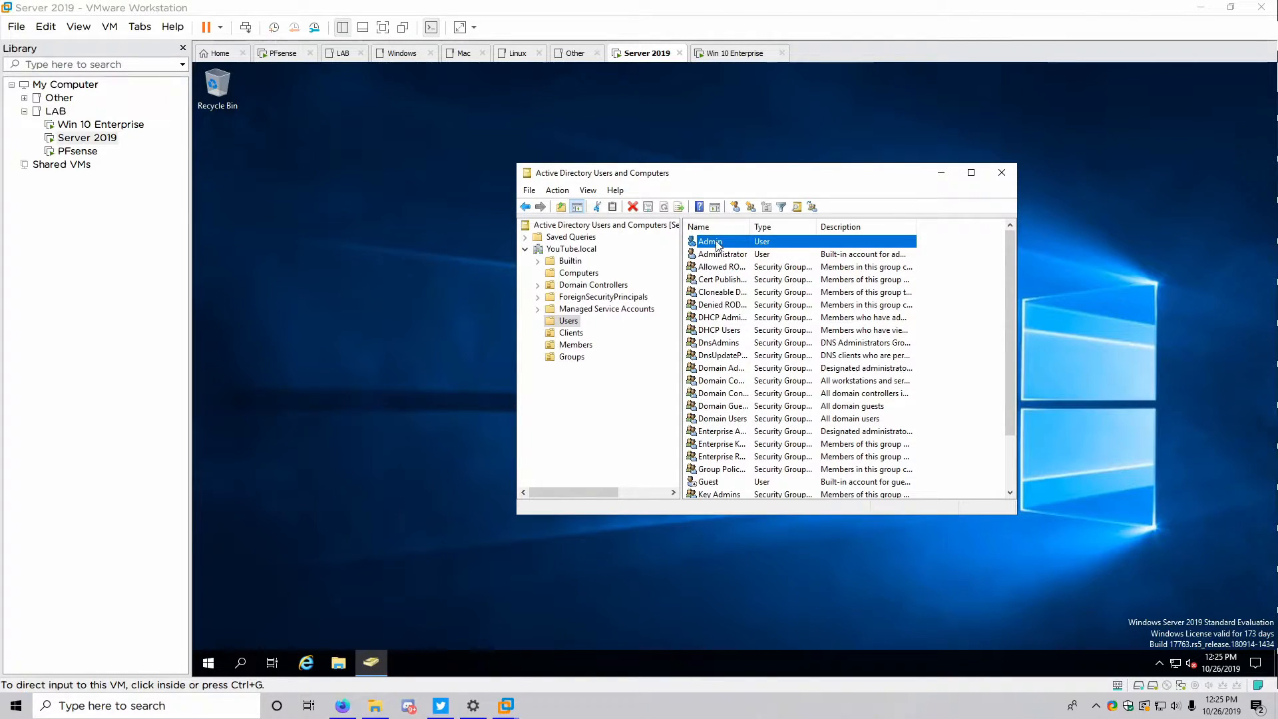
pyautogui.moveTo(717, 246); pyautogui.dragTo(584, 352)
# Confirm Admin's move into Members and create an unprotected Admins OU inside Members
pyautogui.click(712, 386)
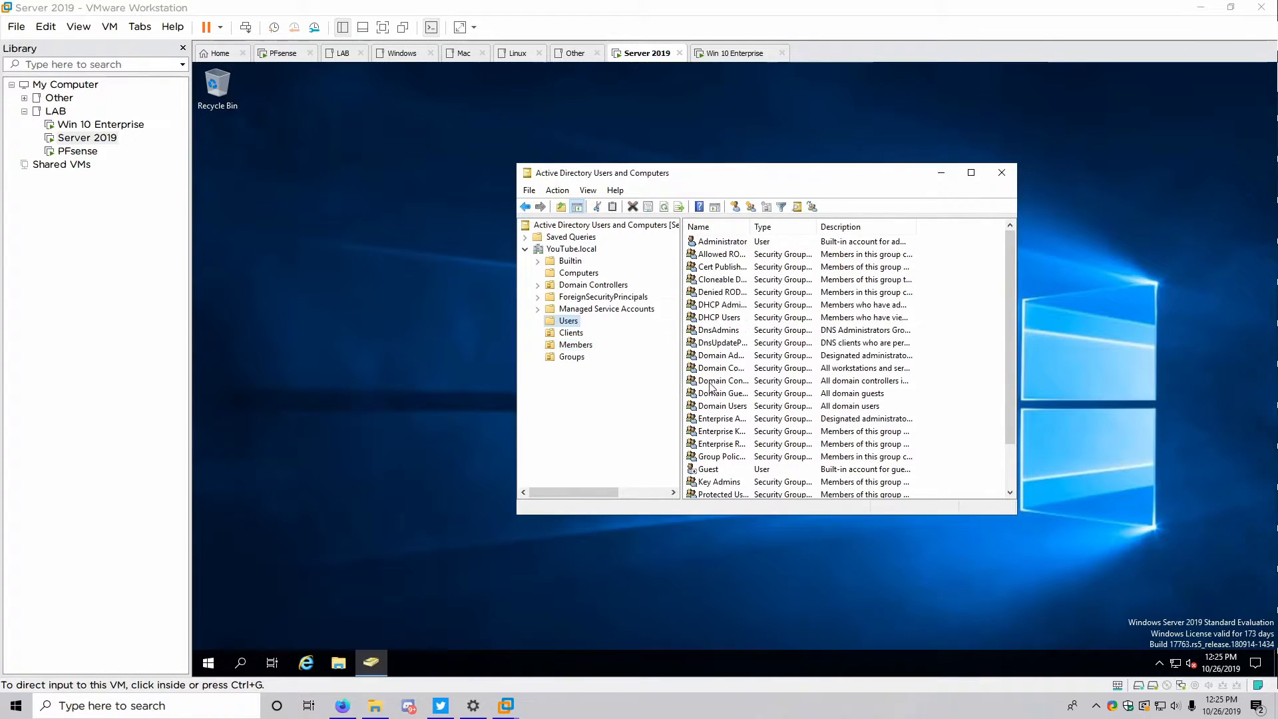
pyautogui.rightClick(580, 349)
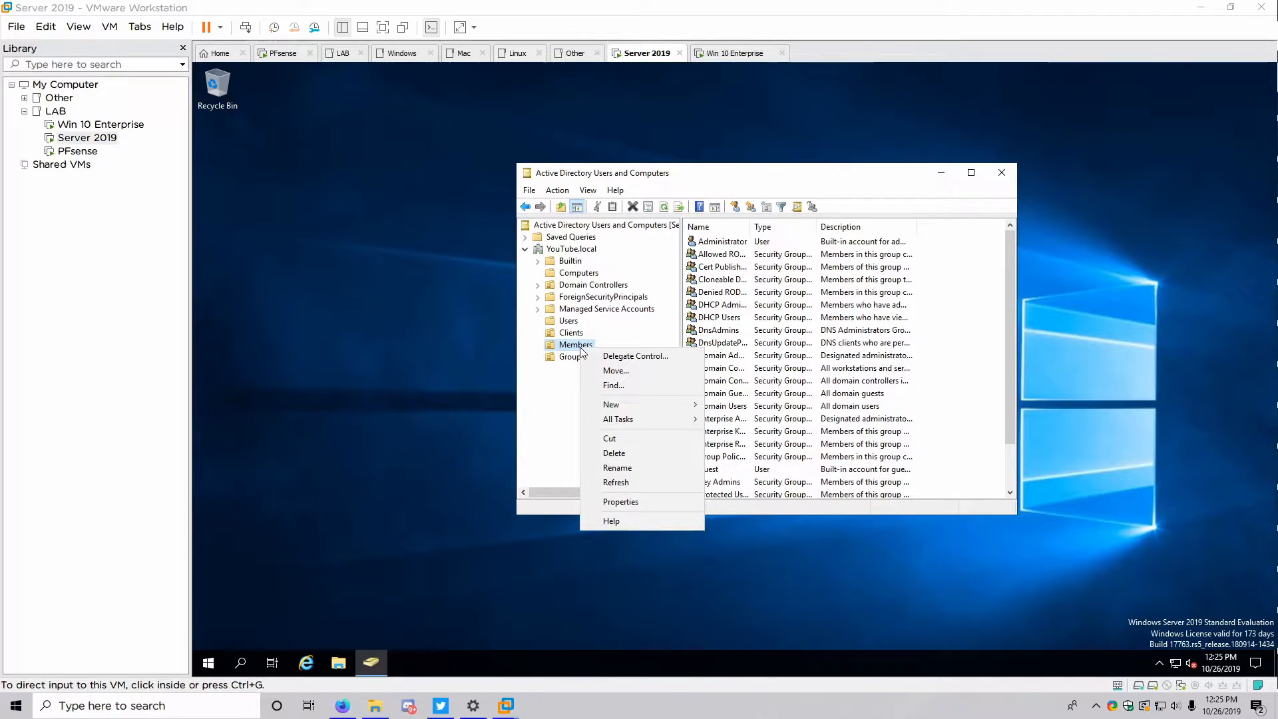
pyautogui.moveTo(614, 405)
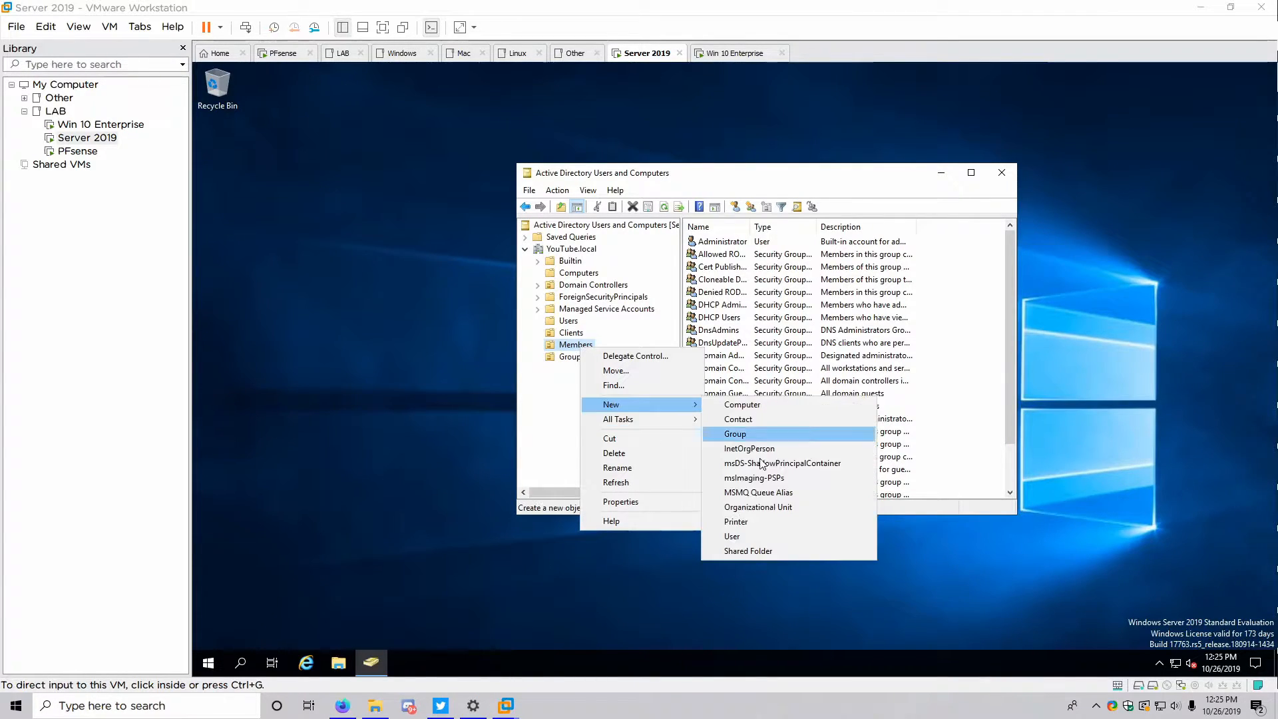
pyautogui.click(744, 509)
pyautogui.click(597, 284)
pyautogui.click(581, 264)
pyautogui.write('Admins')
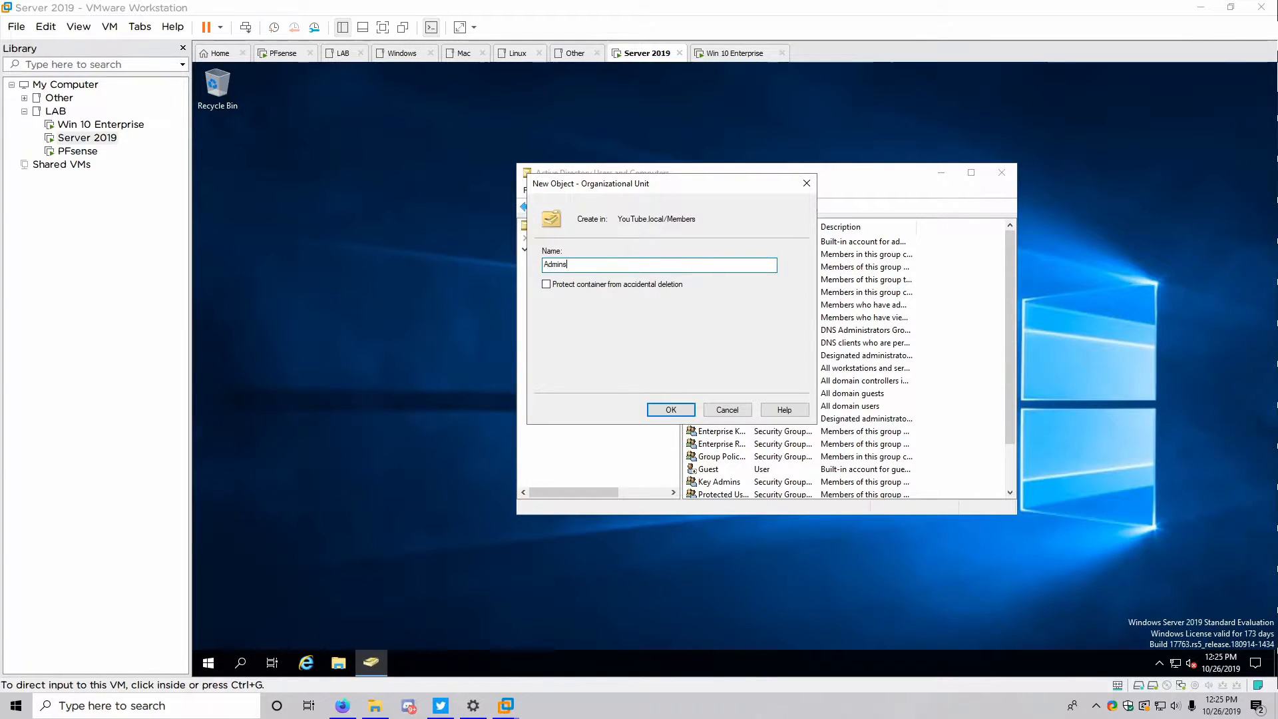
pyautogui.click(669, 410)
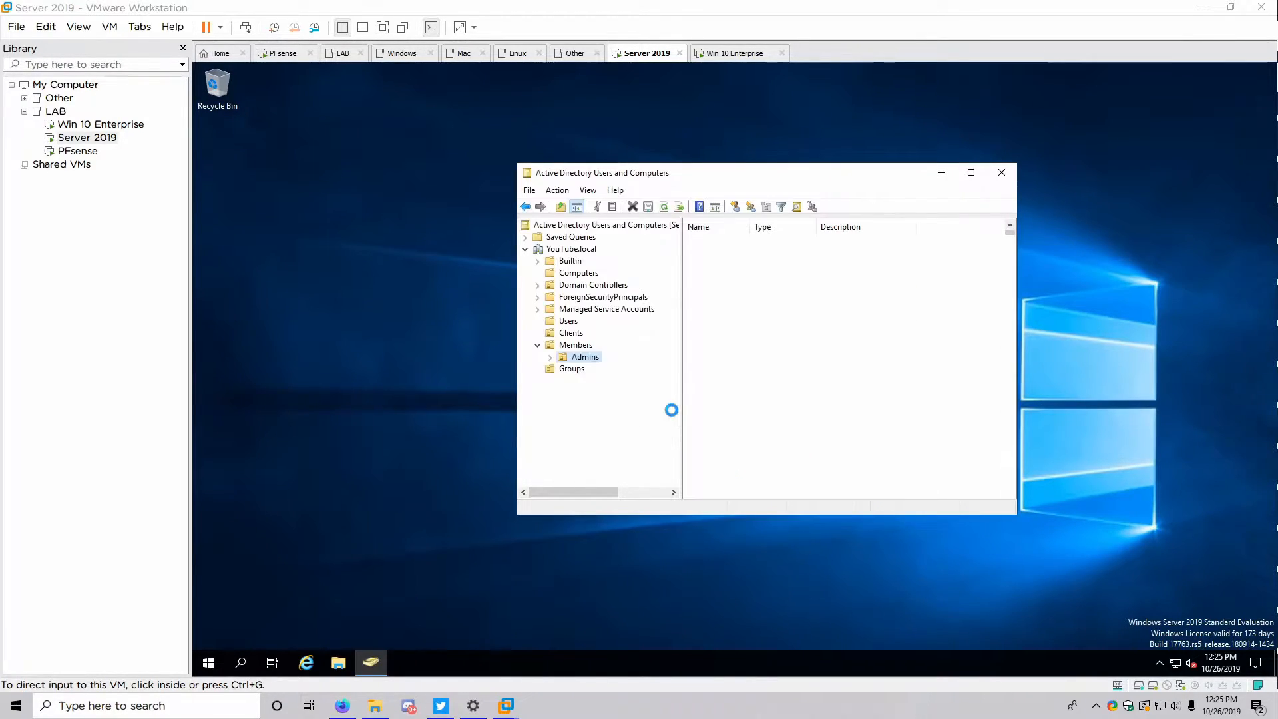
# Create a Standard OU inside Members
pyautogui.click(561, 344)
pyautogui.rightClick(561, 344)
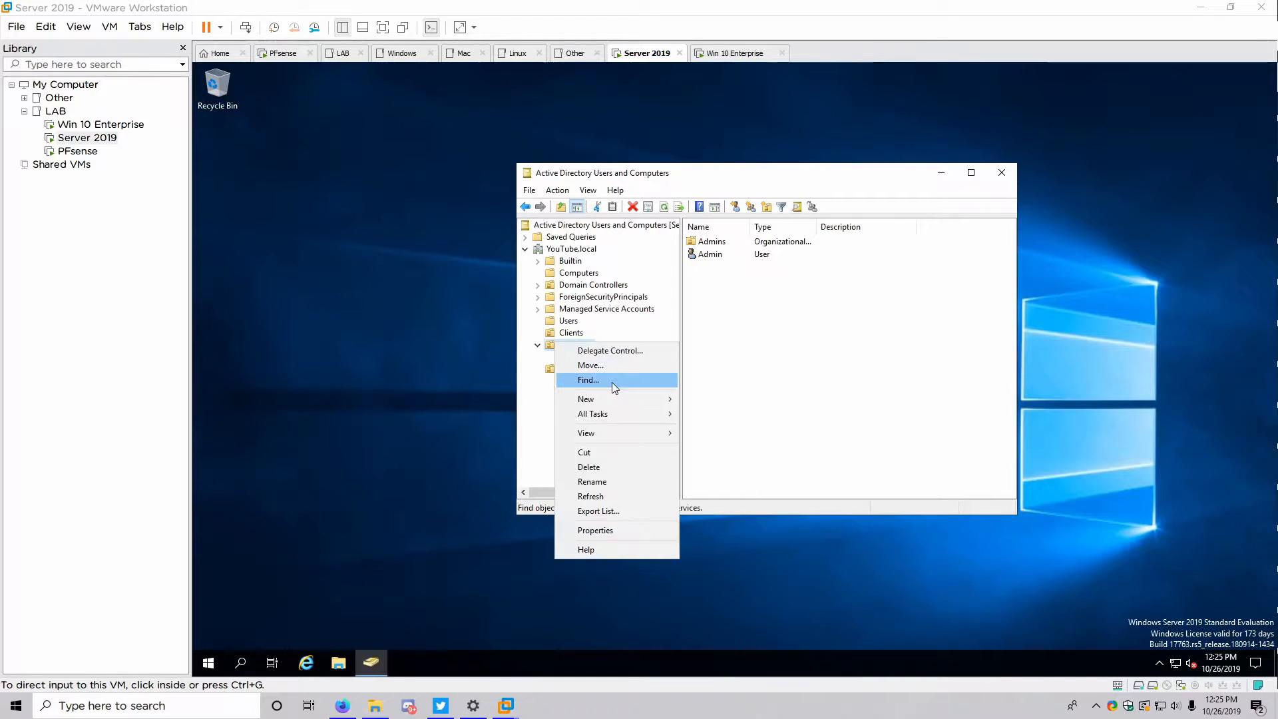
pyautogui.moveTo(608, 398)
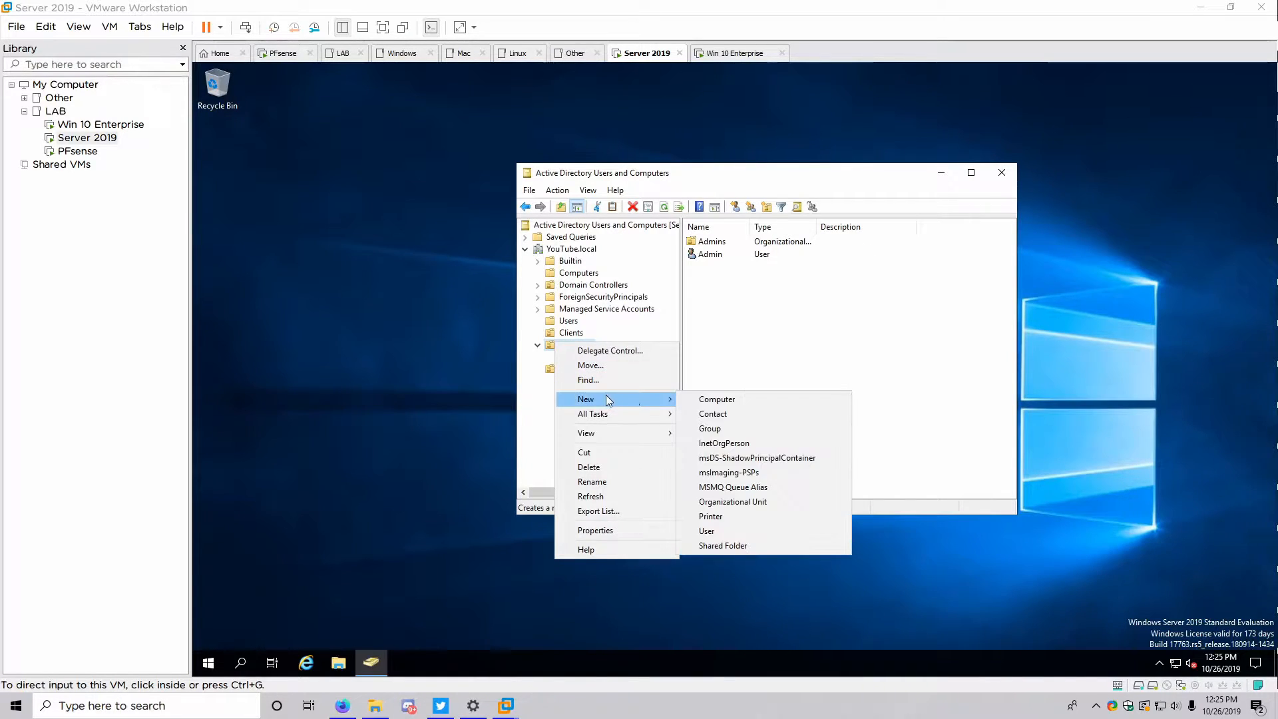
pyautogui.click(718, 505)
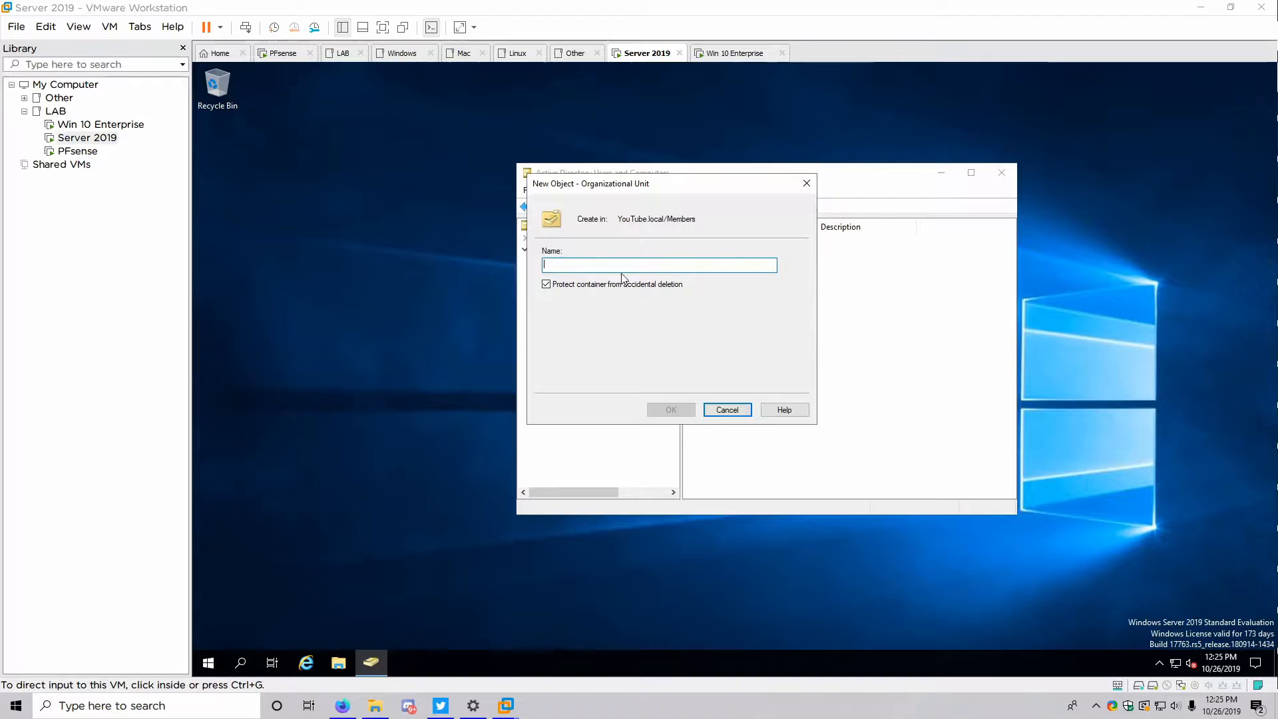
pyautogui.write('Standard')
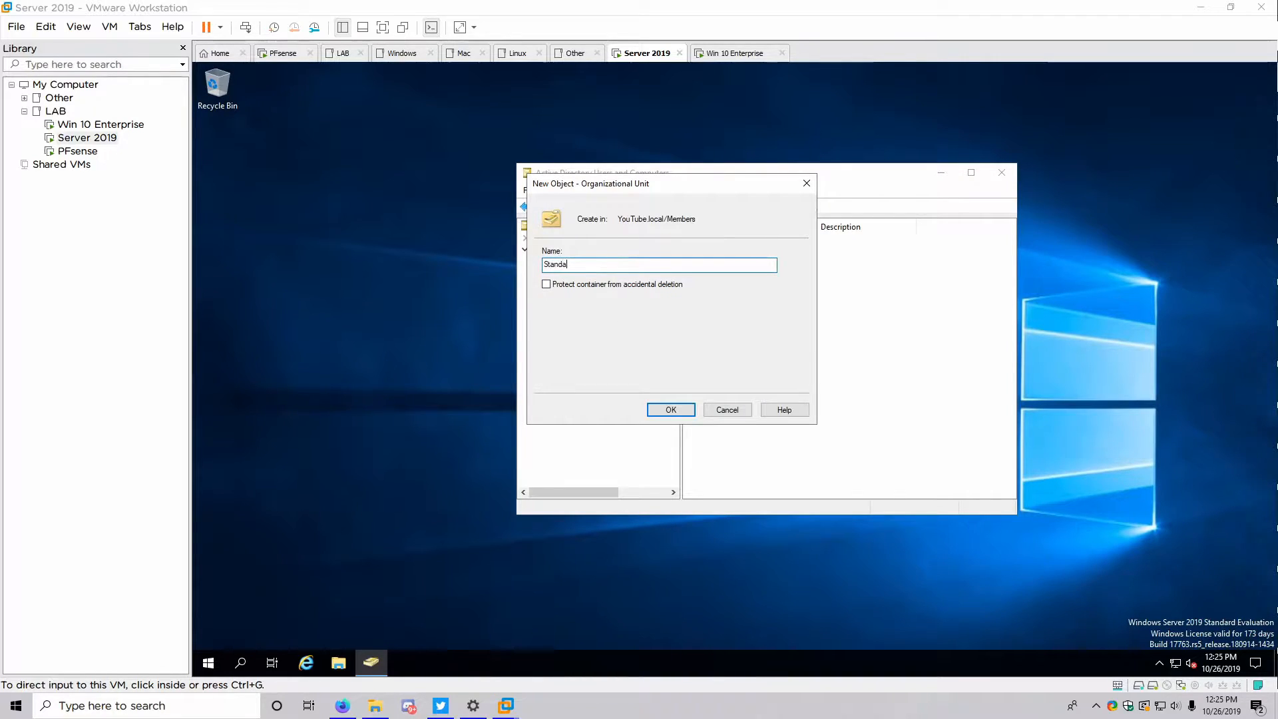
pyautogui.click(682, 411)
# Move the Admin user into the Admins OU and check the empty Standard OU
pyautogui.click(584, 359)
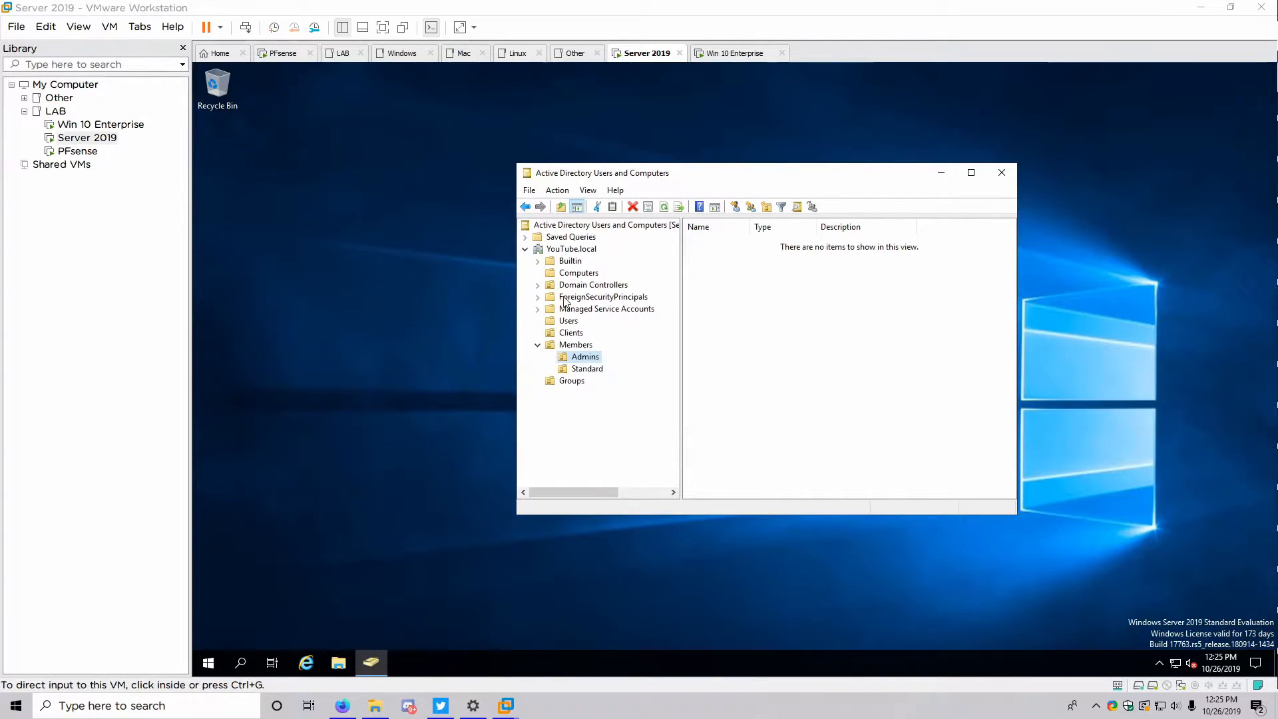
pyautogui.click(569, 321)
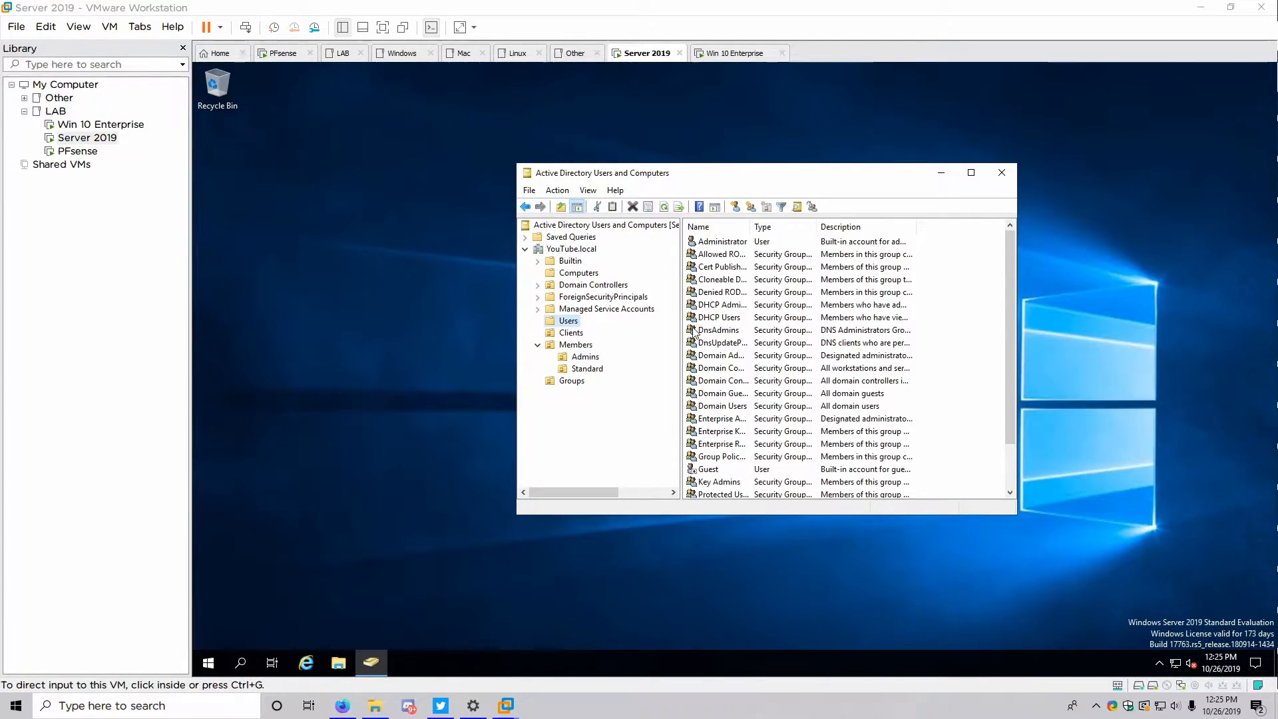
pyautogui.click(576, 345)
pyautogui.click(715, 244)
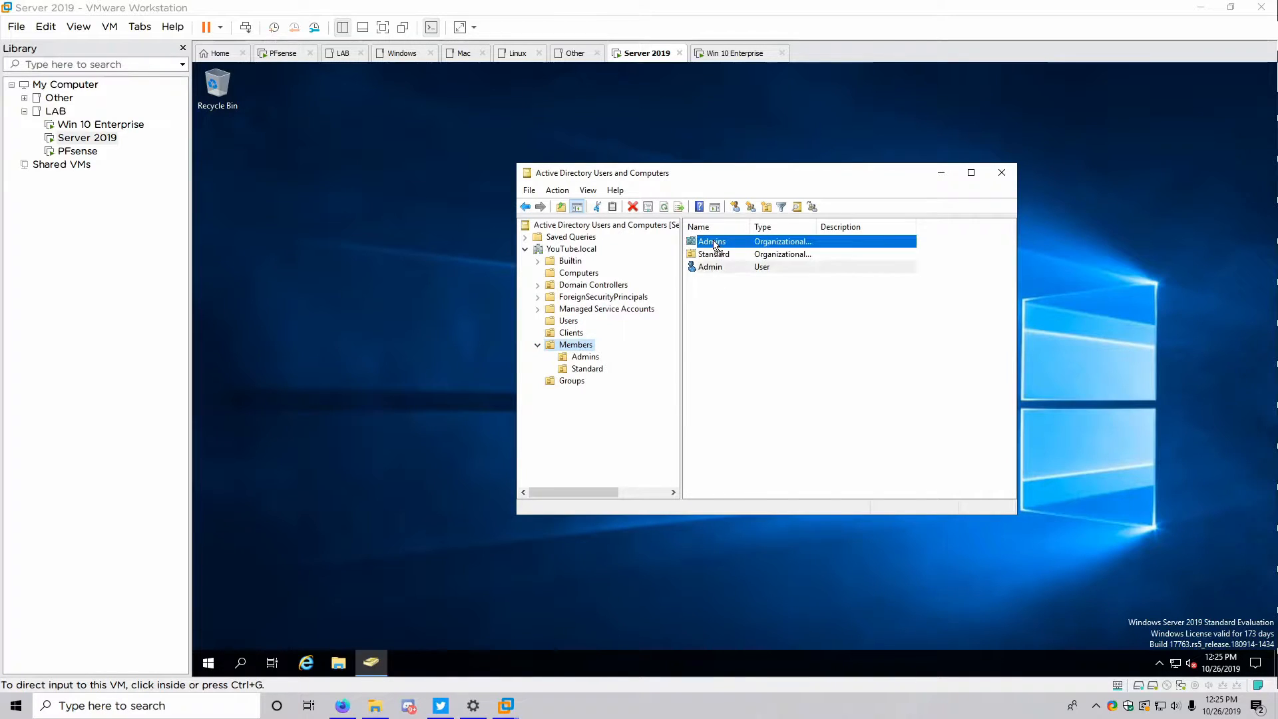
pyautogui.moveTo(715, 243); pyautogui.dragTo(717, 248)
pyautogui.click(729, 389)
pyautogui.click(587, 369)
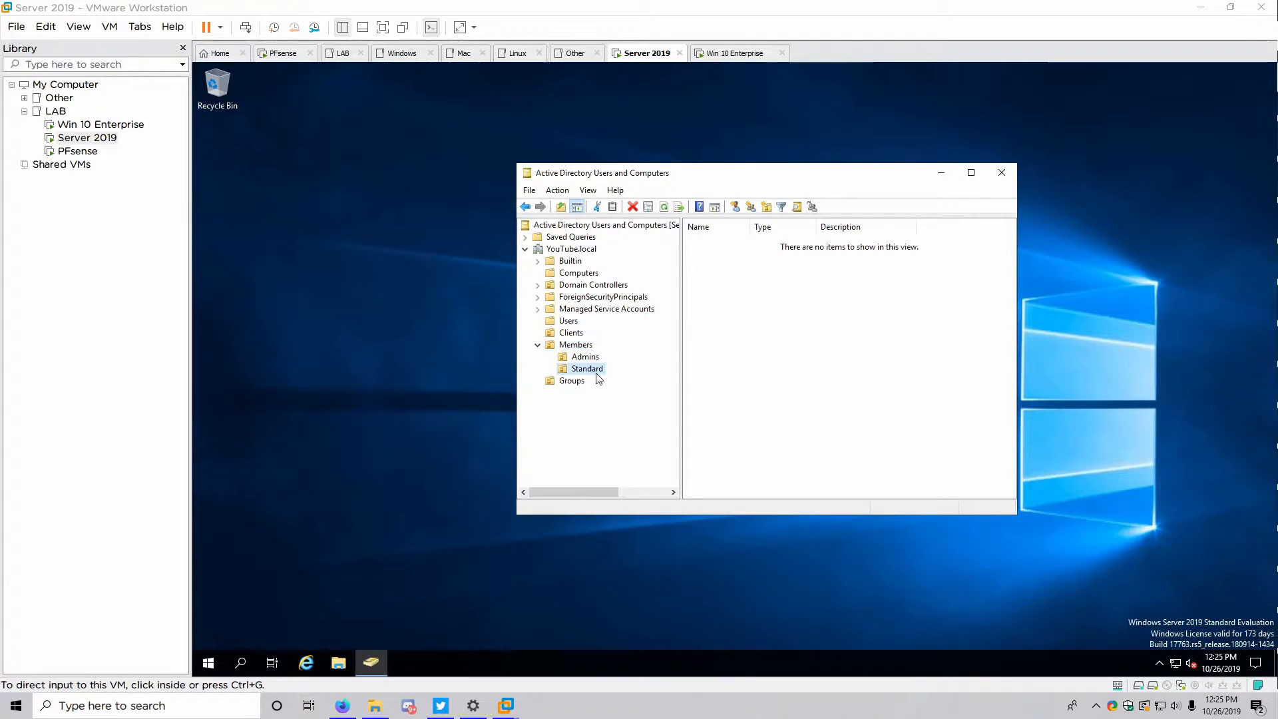
# Start a new user in Standard with first name User and logon name User1
pyautogui.rightClick(762, 308)
pyautogui.moveTo(802, 359)
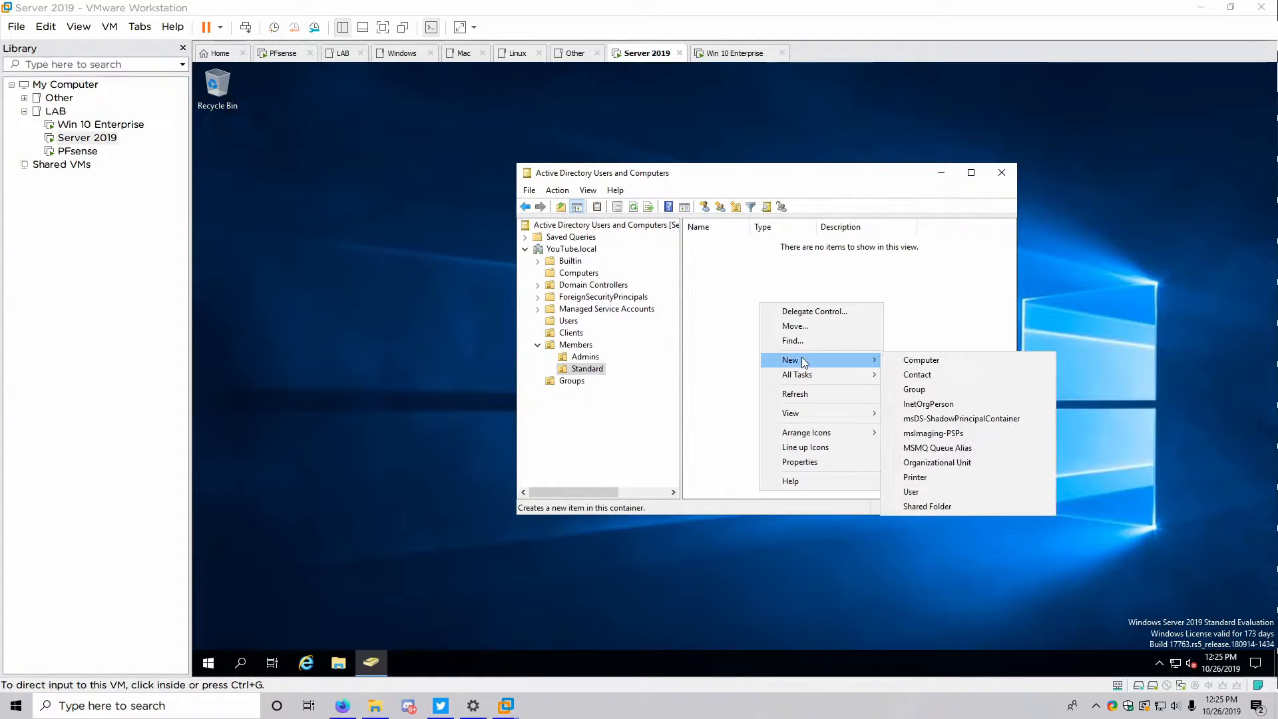
pyautogui.click(896, 493)
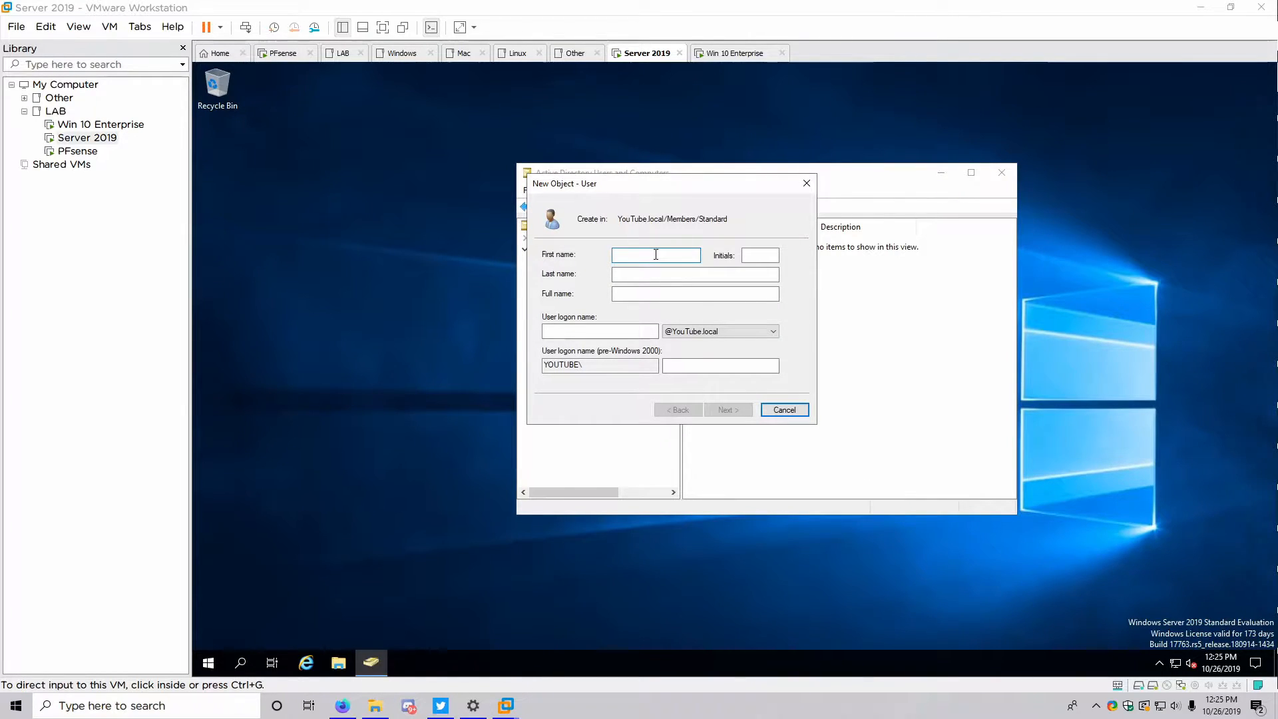
pyautogui.write('Usedr')
pyautogui.press('Tab')
pyautogui.press('Tab')
pyautogui.hotkey('shift', 'Tab')
pyautogui.hotkey('shift', 'Tab')
pyautogui.write('User')
pyautogui.press('Tab')
pyautogui.press('Tab')
pyautogui.press('Tab')
pyautogui.press('Tab')
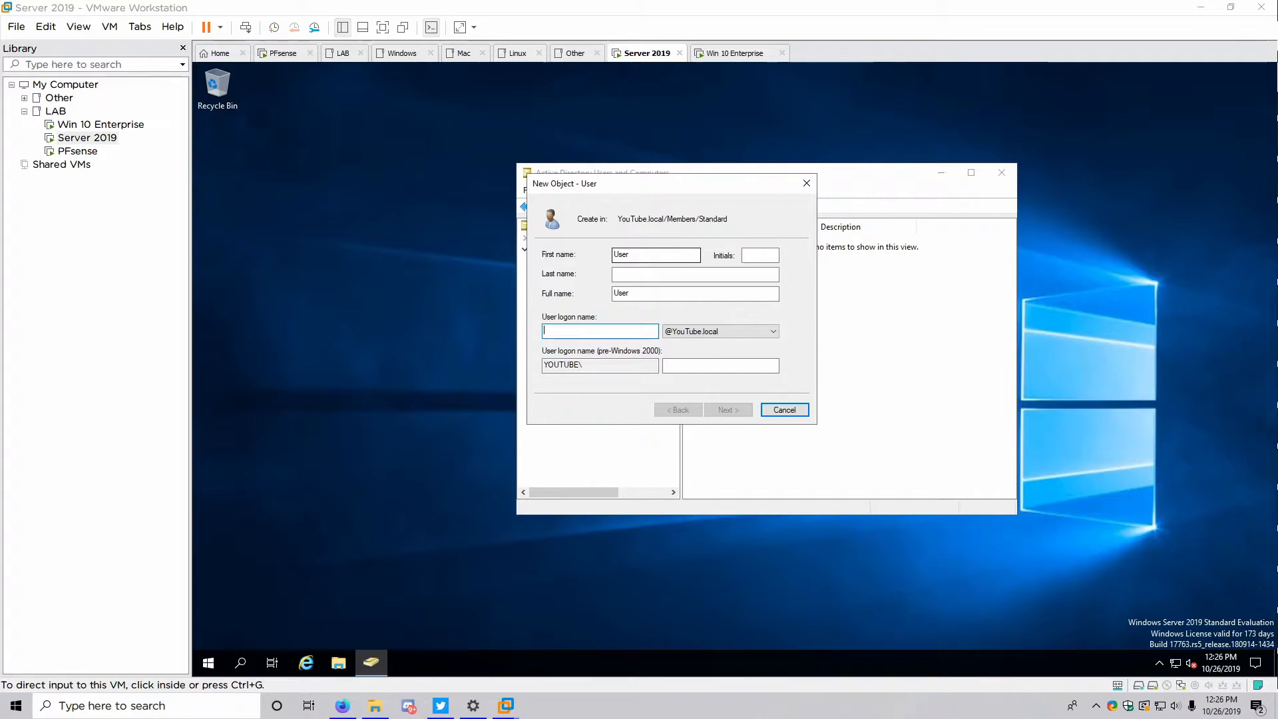
pyautogui.write('User1')
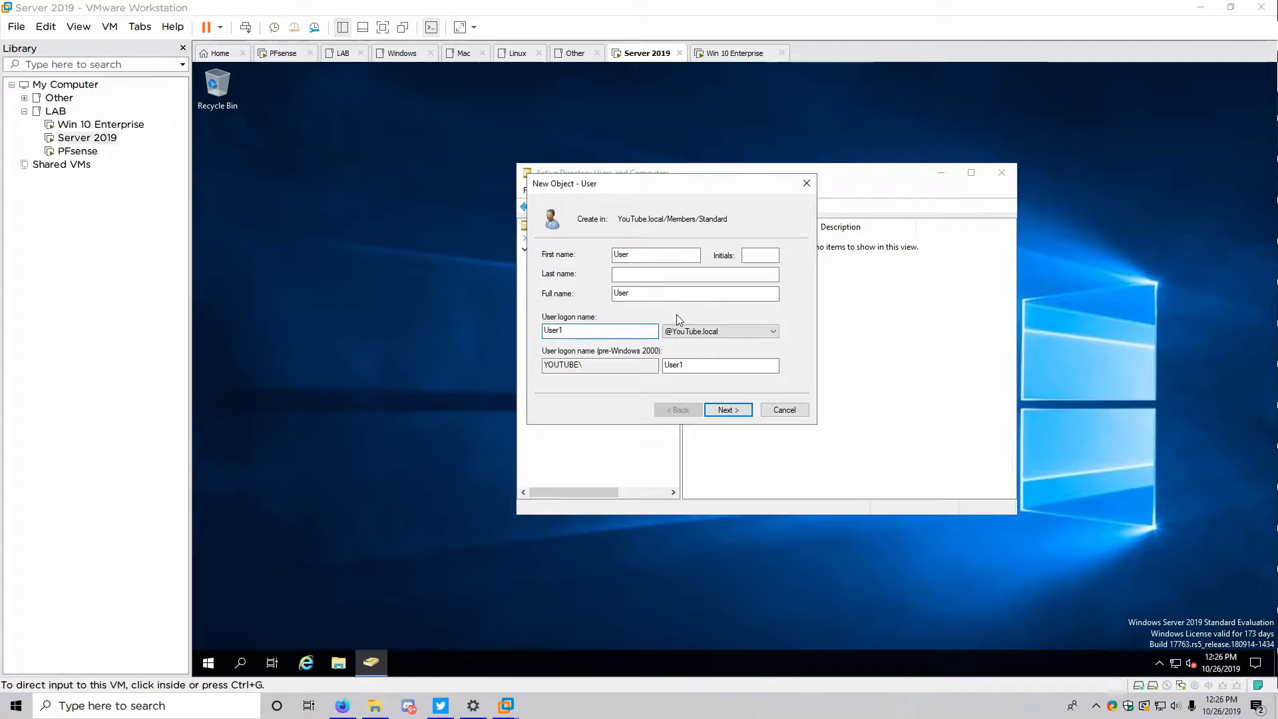
pyautogui.click(720, 410)
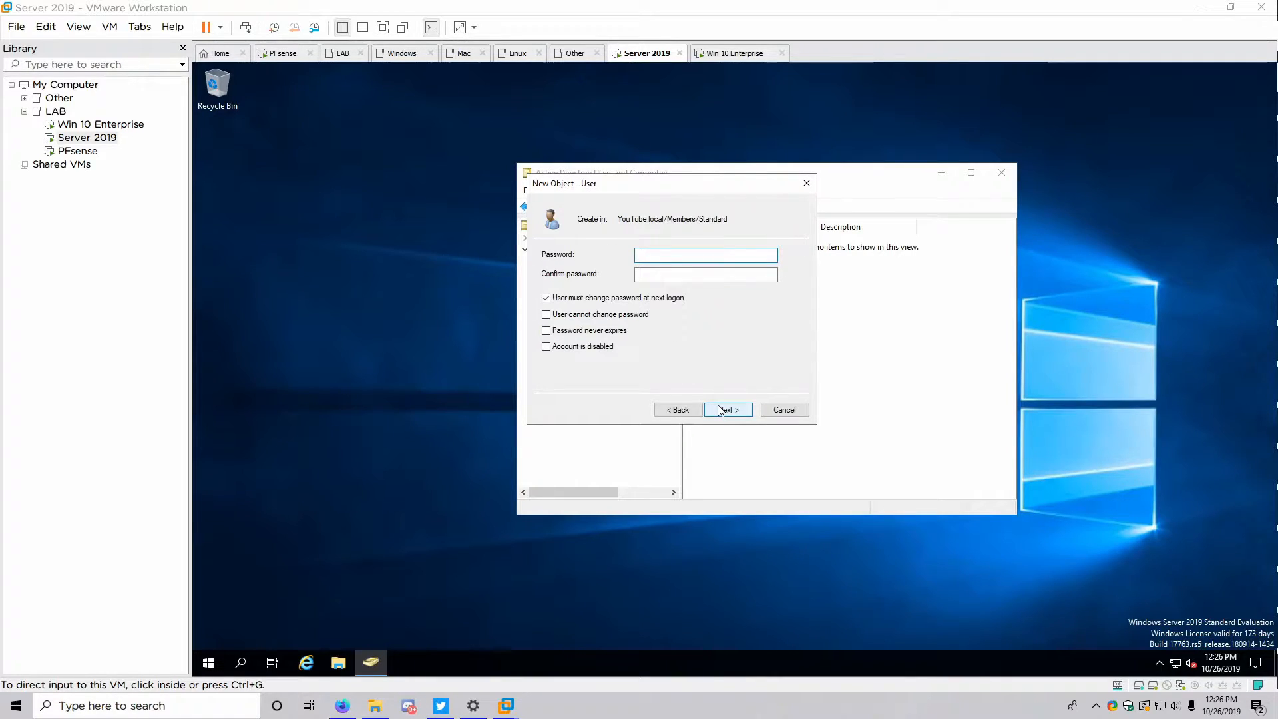
# Give User a never-expiring password with no forced change at next logon, and finish
pyautogui.click(550, 298)
pyautogui.click(546, 331)
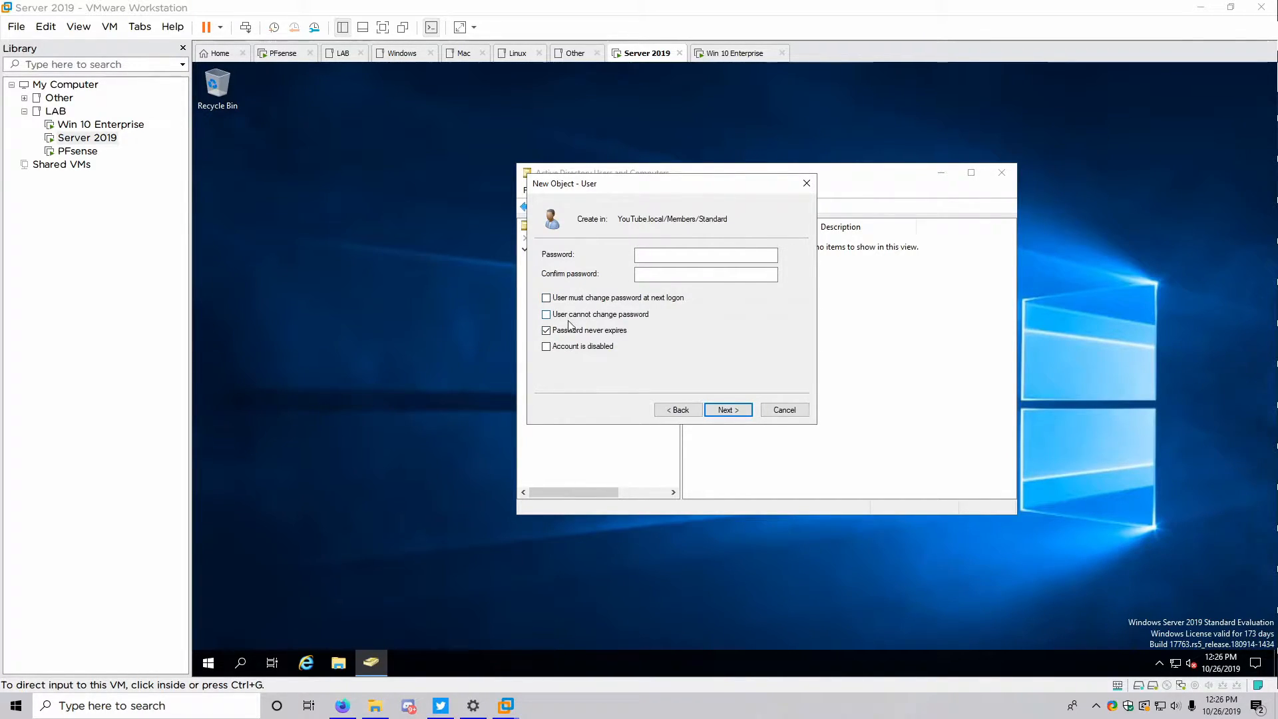
pyautogui.click(690, 256)
pyautogui.write('Pass1234')
pyautogui.press('Tab')
pyautogui.write('Pass1234')
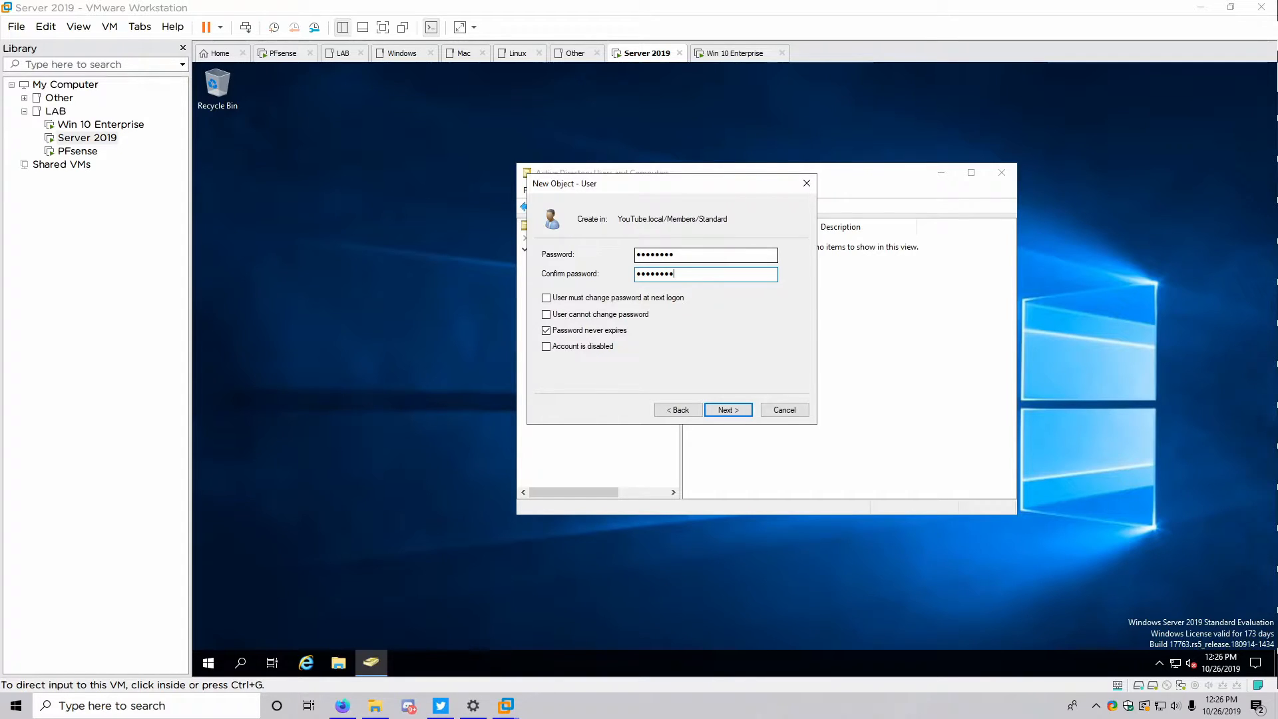
pyautogui.click(728, 411)
pyautogui.click(728, 410)
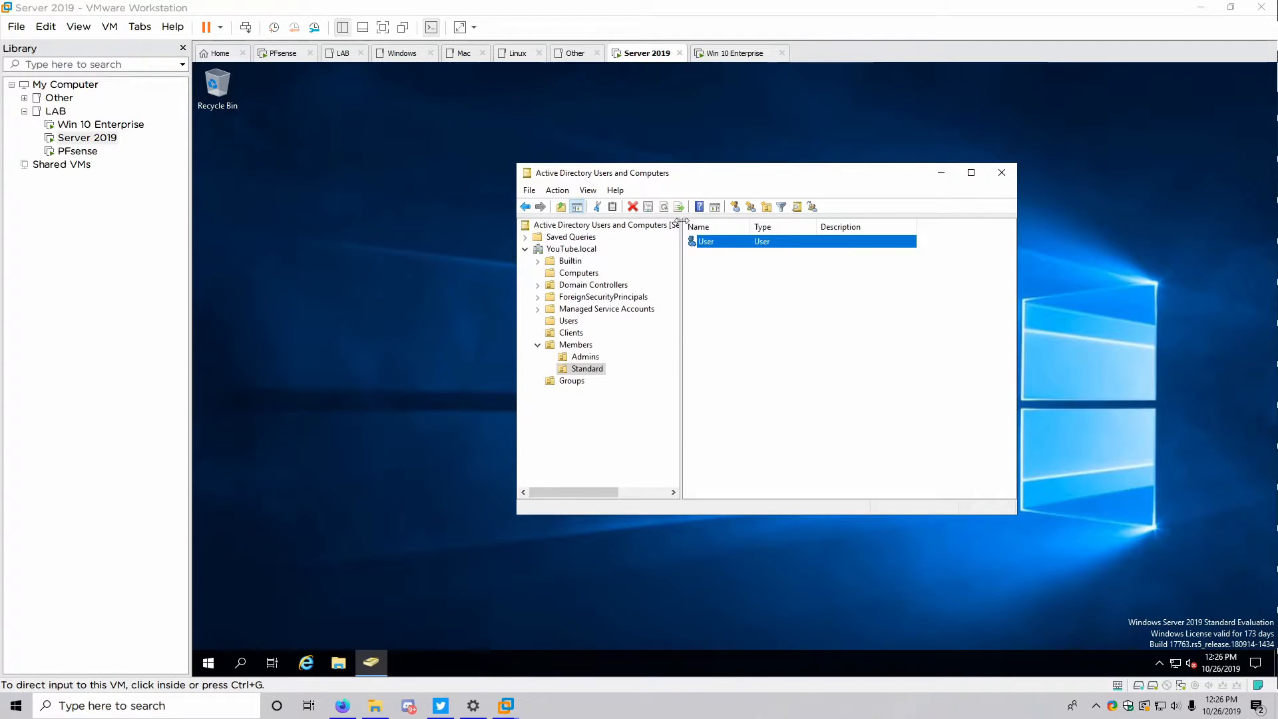
# Close Active Directory Users and Computers and sign out of the Administrator account
pyautogui.click(572, 381)
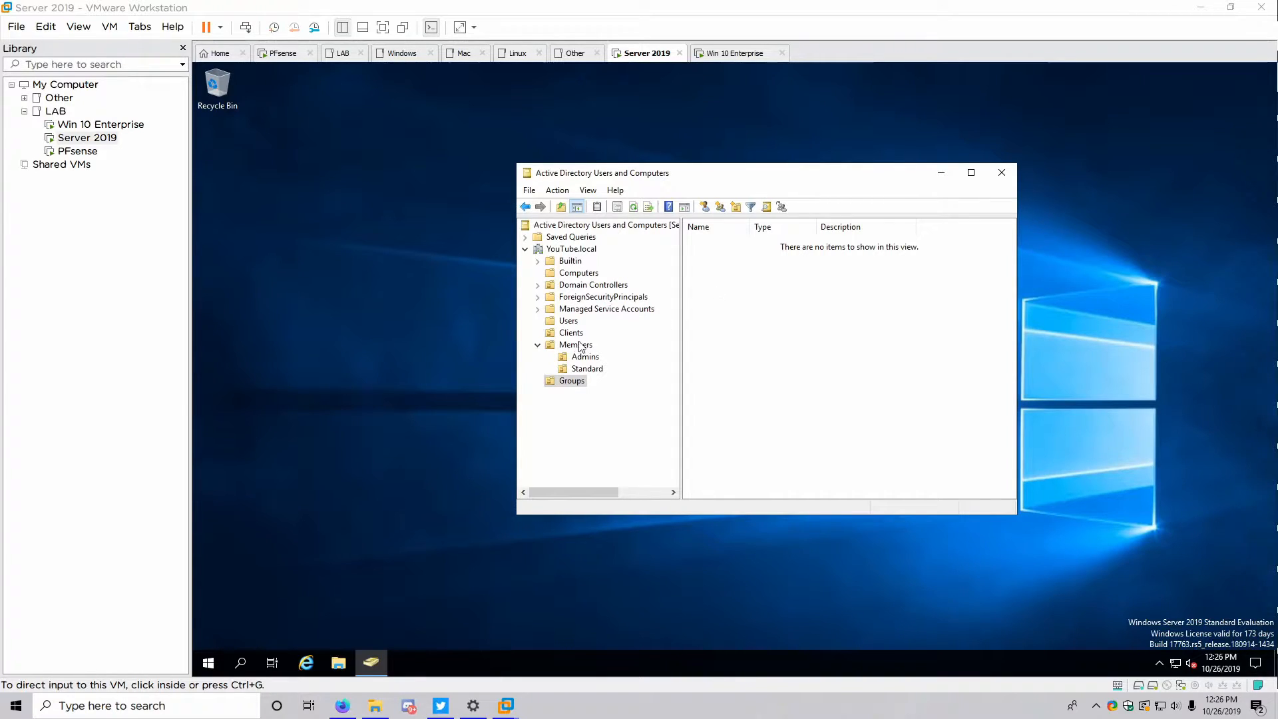
pyautogui.click(1004, 174)
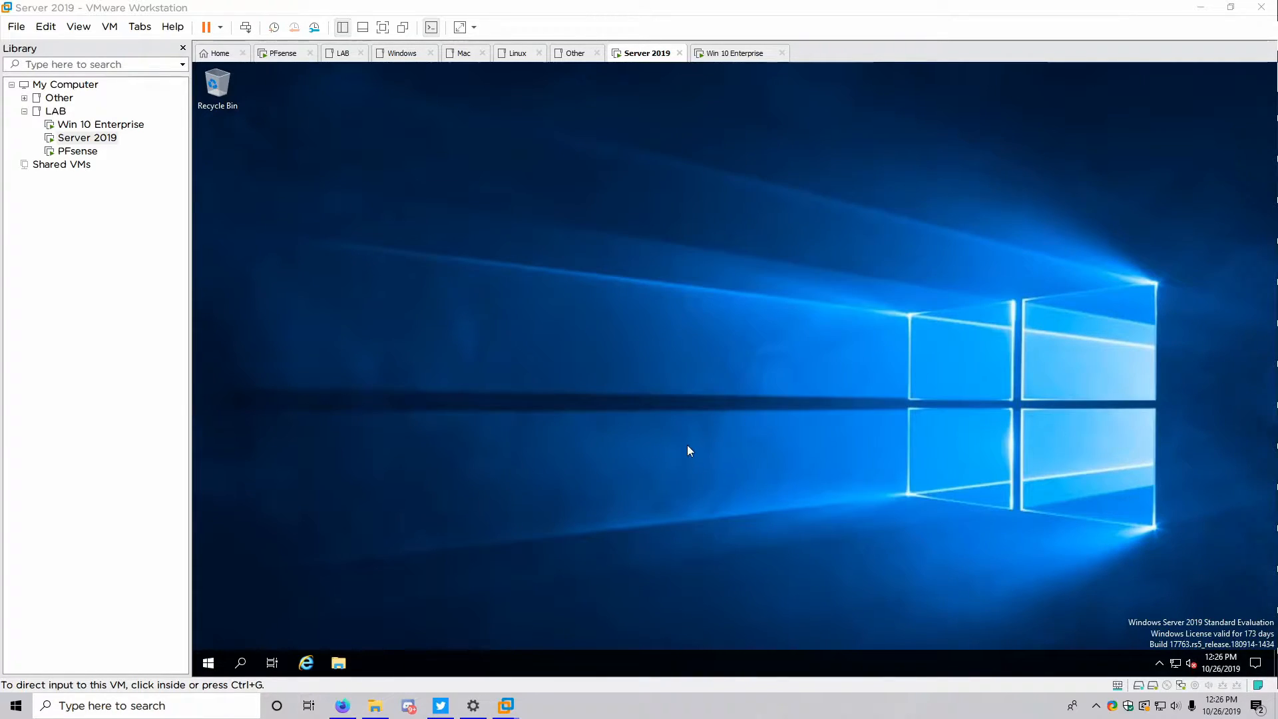
pyautogui.click(208, 662)
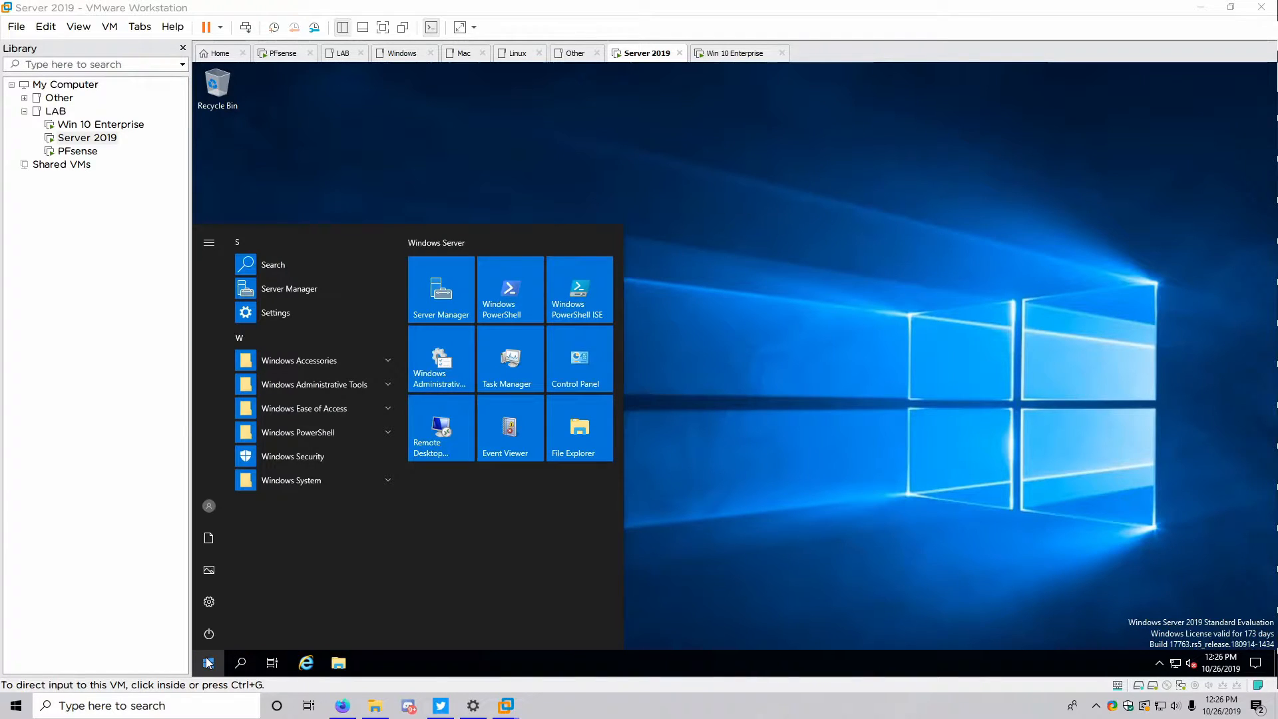
pyautogui.click(209, 507)
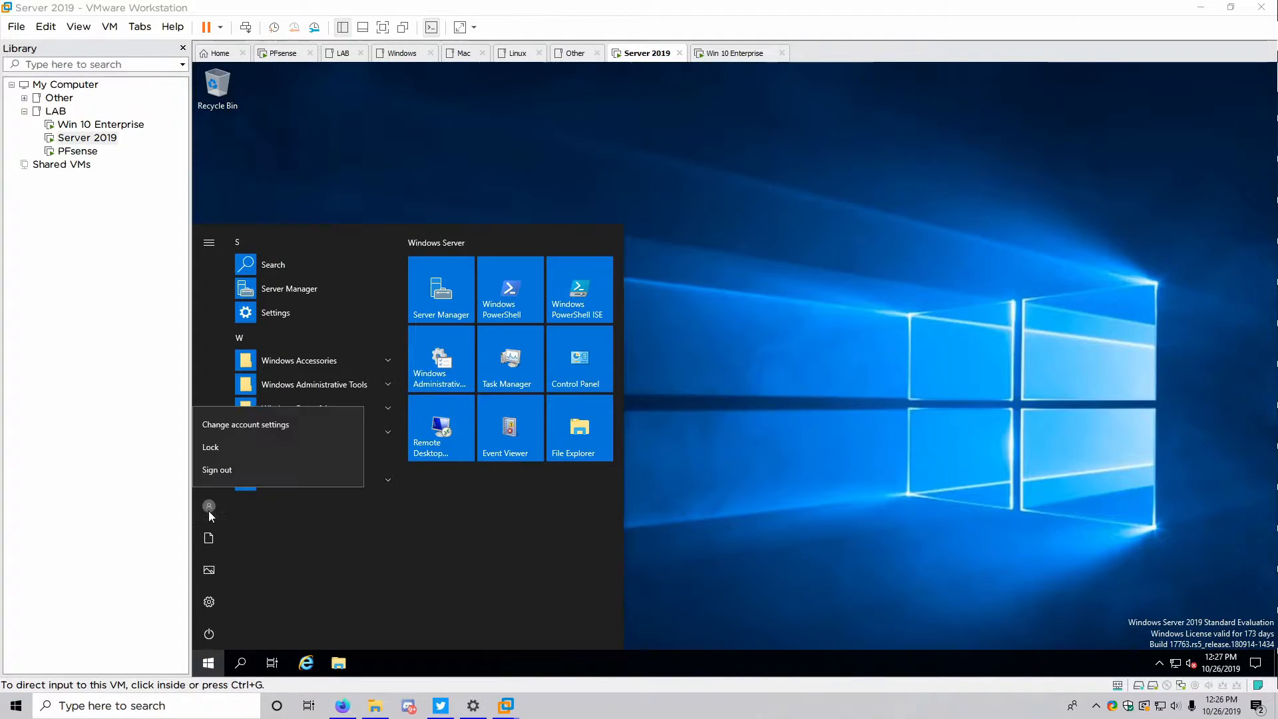
pyautogui.click(213, 468)
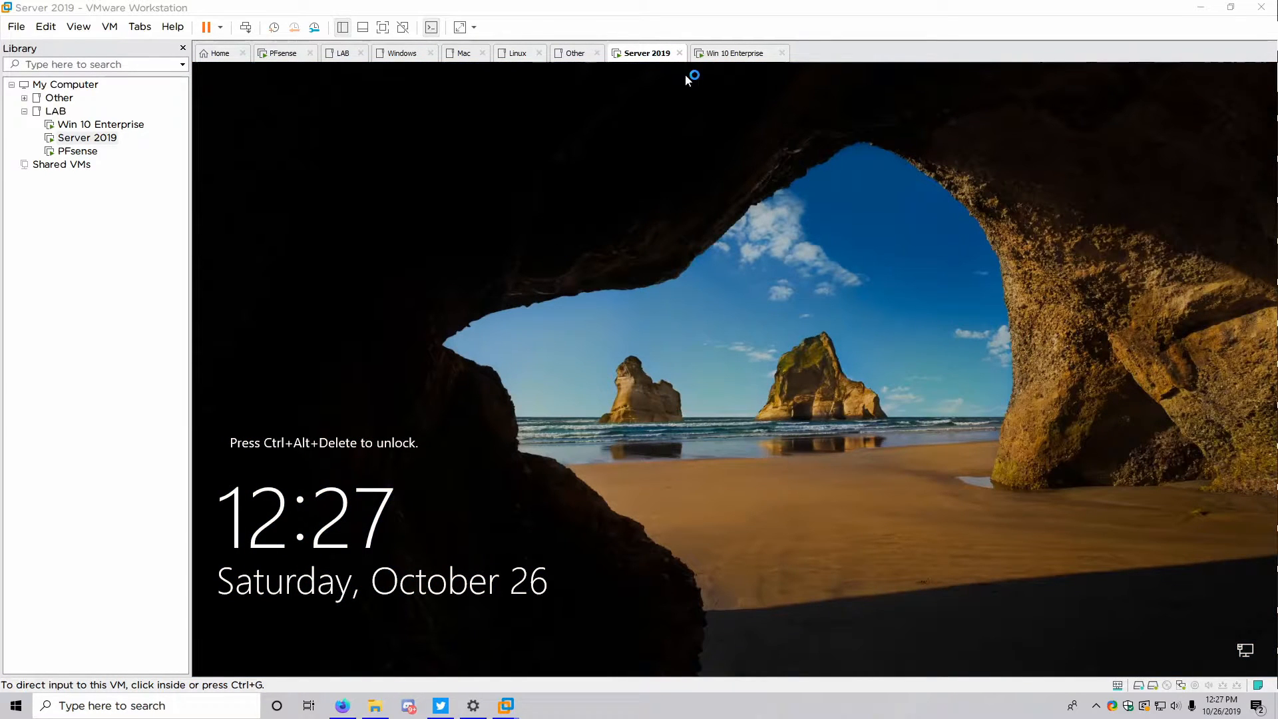
# Sign in as the domain user Admin with its account password via Other user
pyautogui.hotkey('ctrl', 'alt', 'Delete')
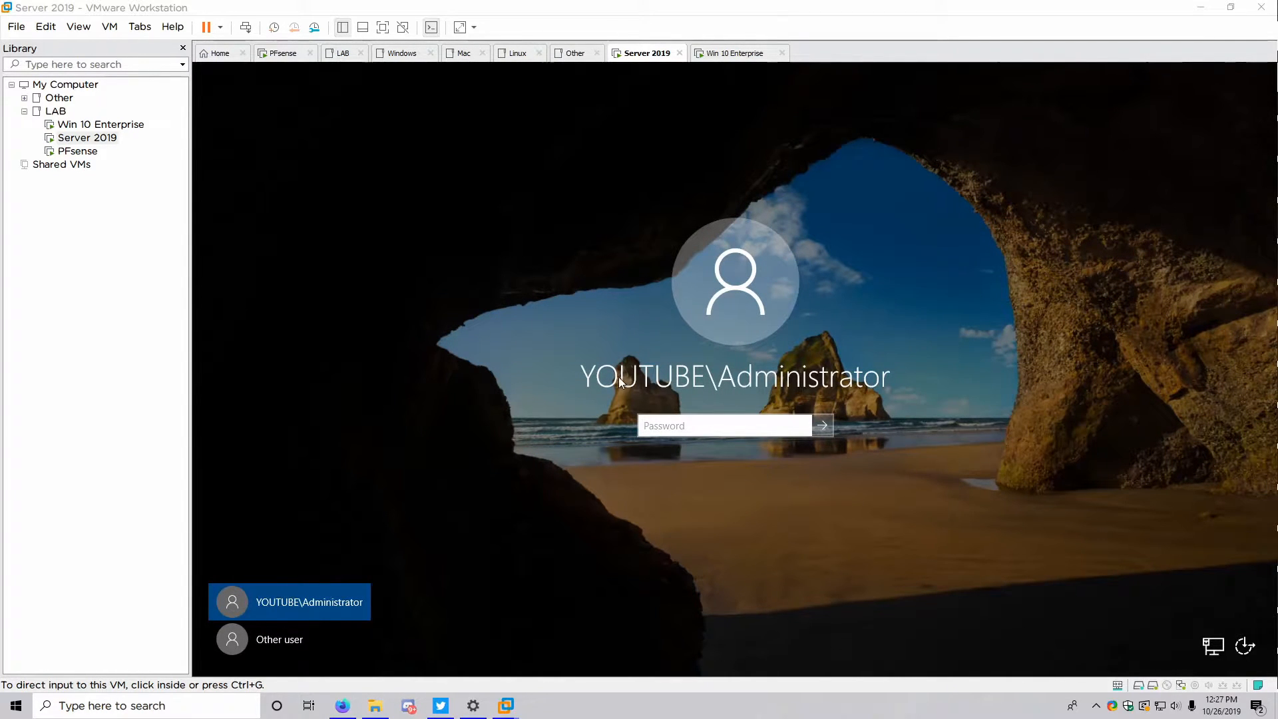
pyautogui.click(303, 637)
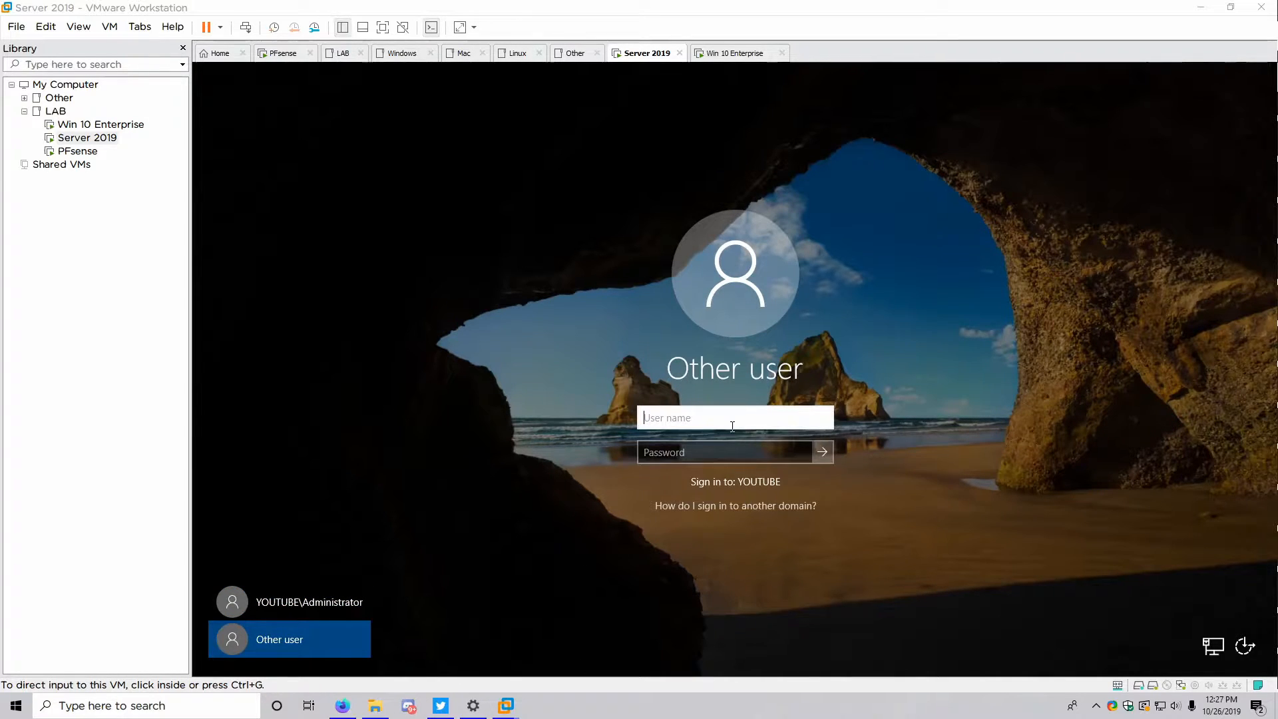
pyautogui.write('Admin')
pyautogui.press('Tab')
pyautogui.write('Pa')
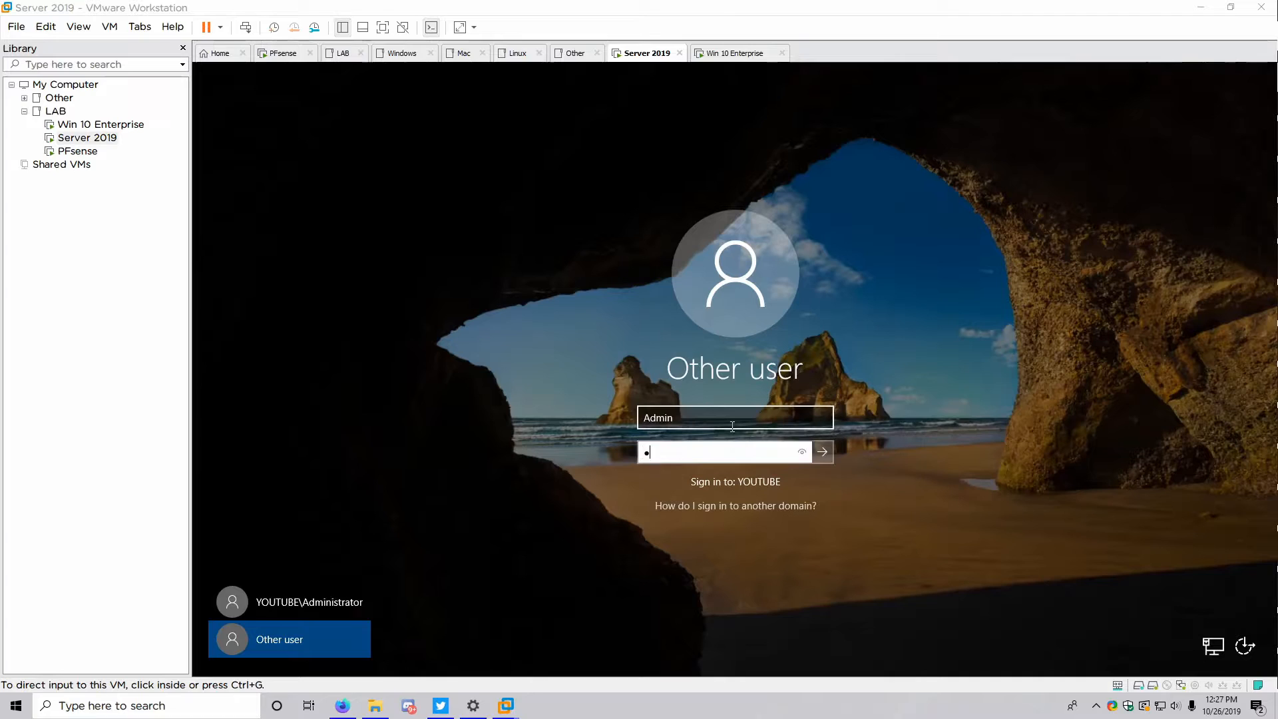
pyautogui.write('$$w0rd')
pyautogui.press('Return')
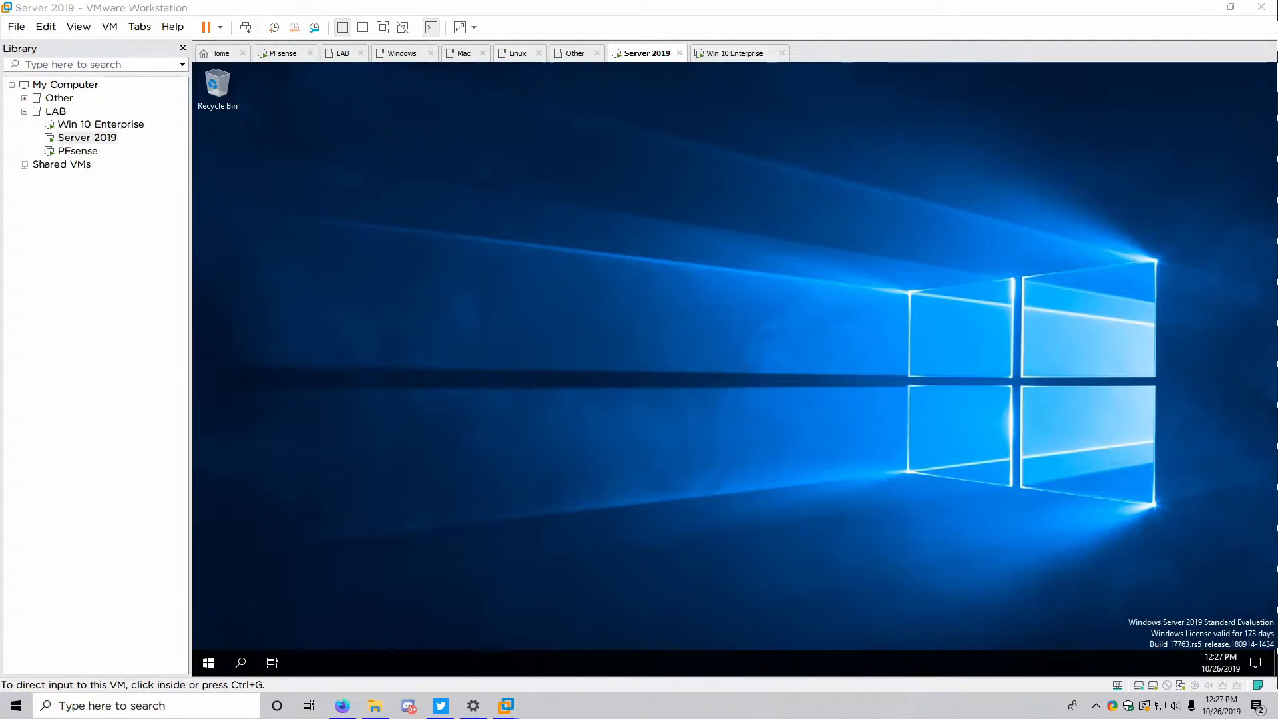
# Open the Windows Administrative Tools folder from the Start menu
pyautogui.moveTo(504, 232); pyautogui.dragTo(763, 521)
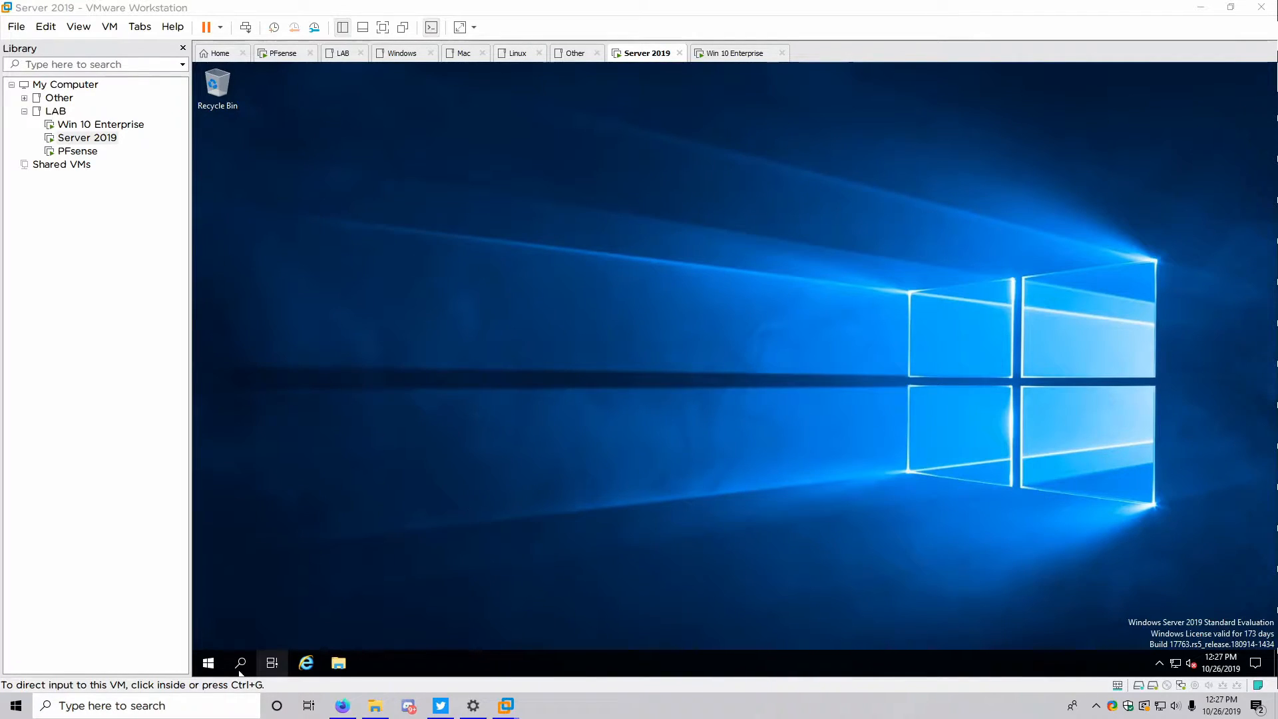
pyautogui.click(209, 662)
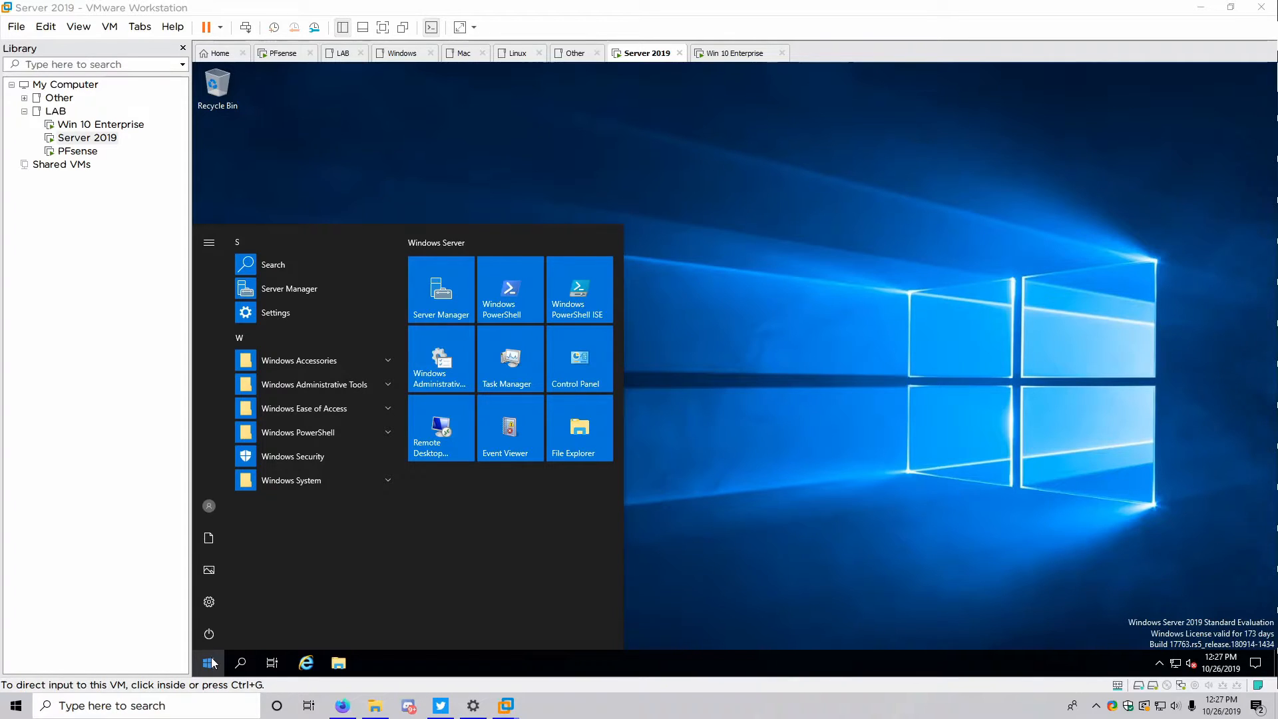
pyautogui.click(442, 369)
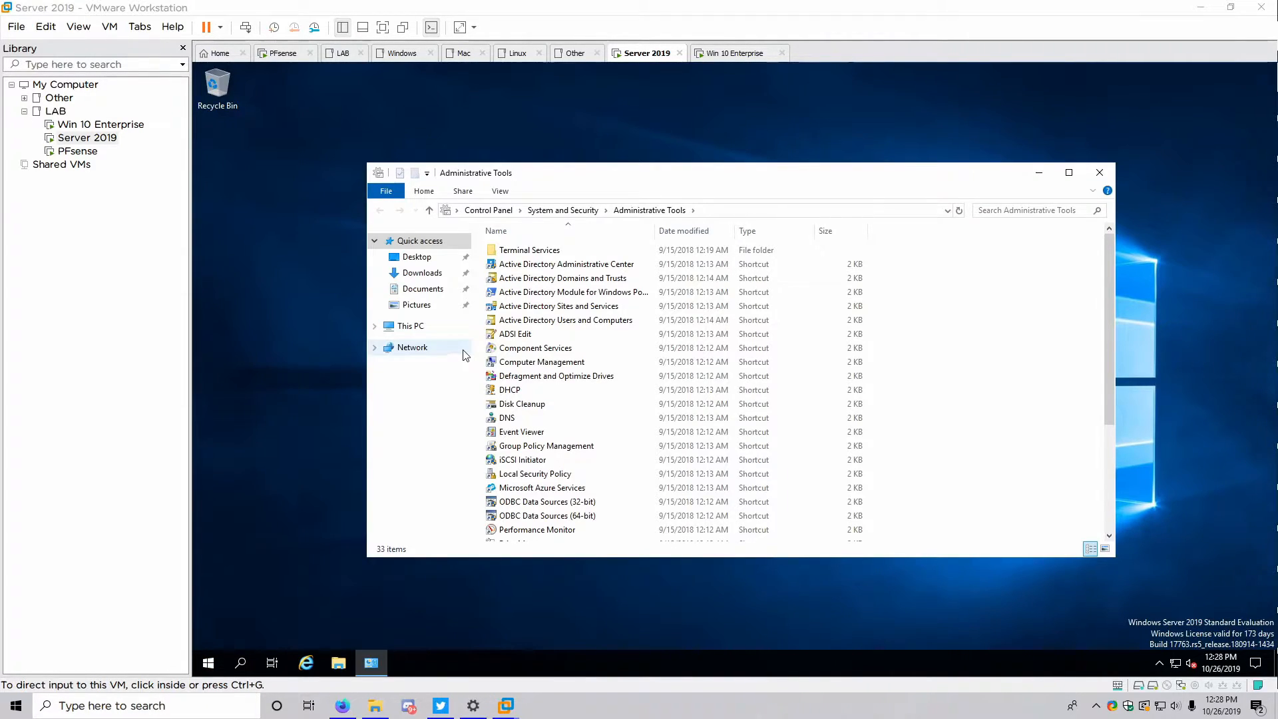
# Send Active Directory Users and Computers and Group Policy Management shortcuts to the desktop
pyautogui.click(503, 321)
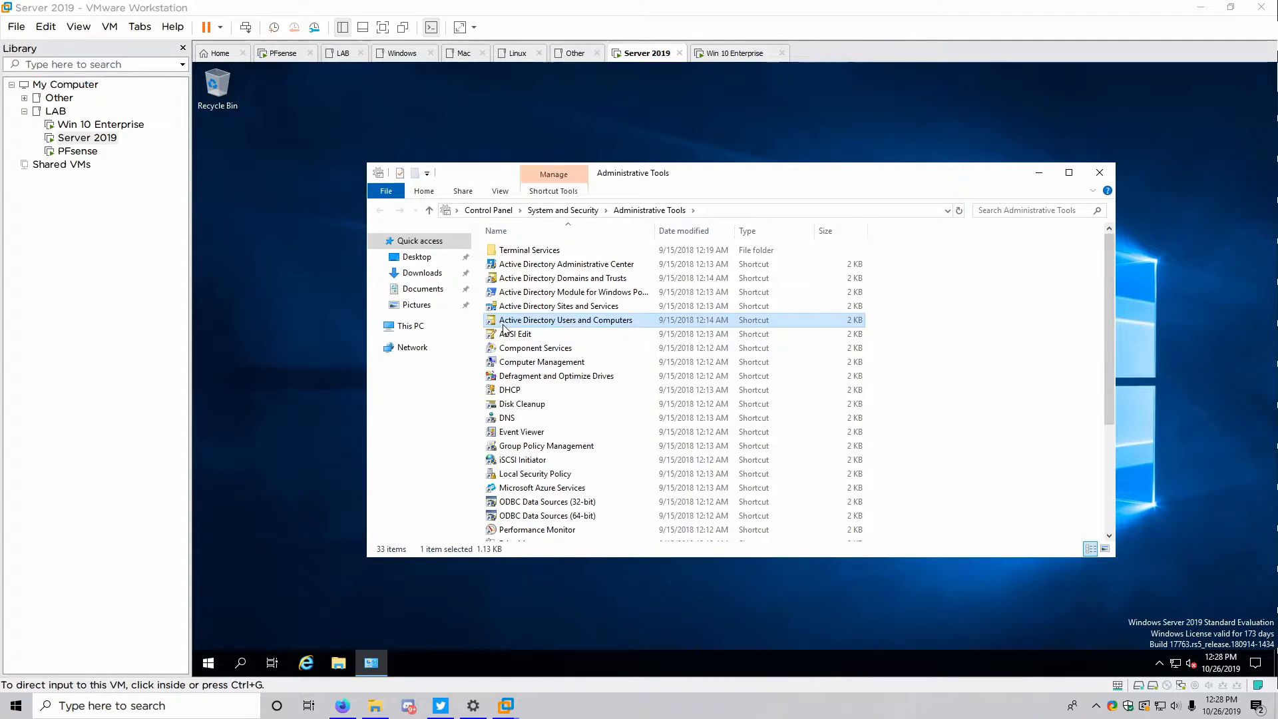
pyautogui.rightClick(503, 321)
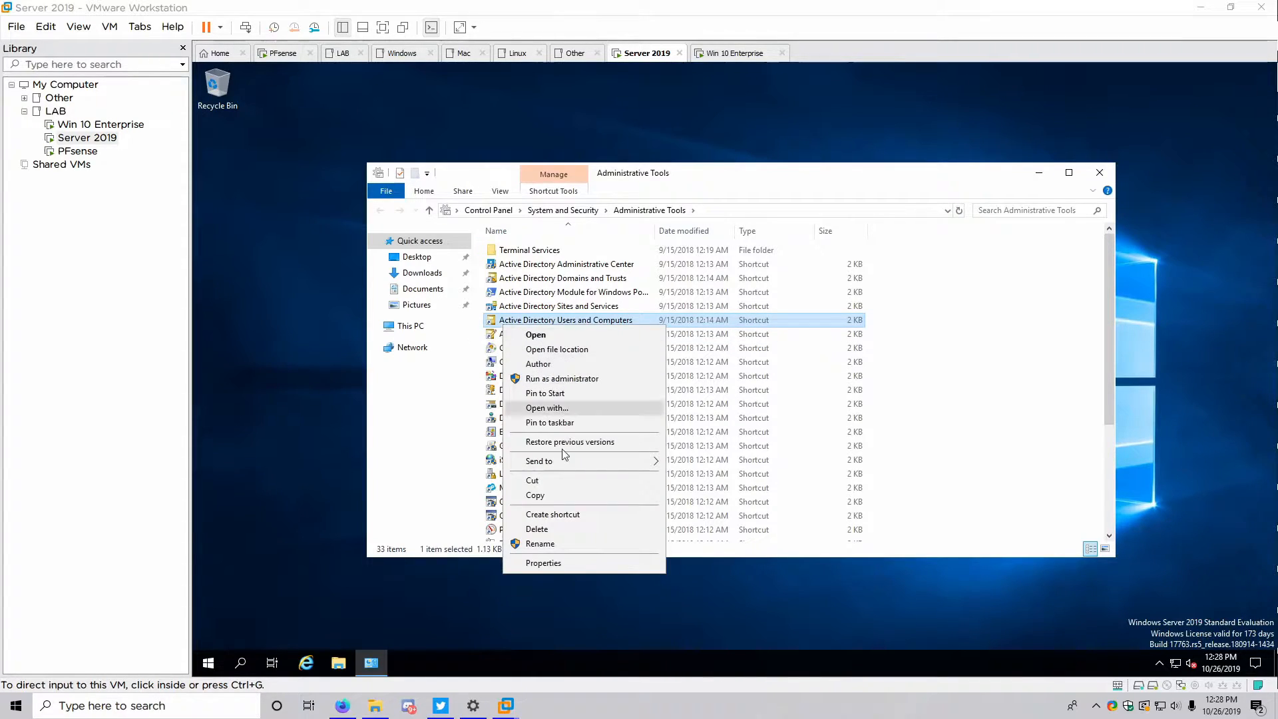
pyautogui.moveTo(561, 463)
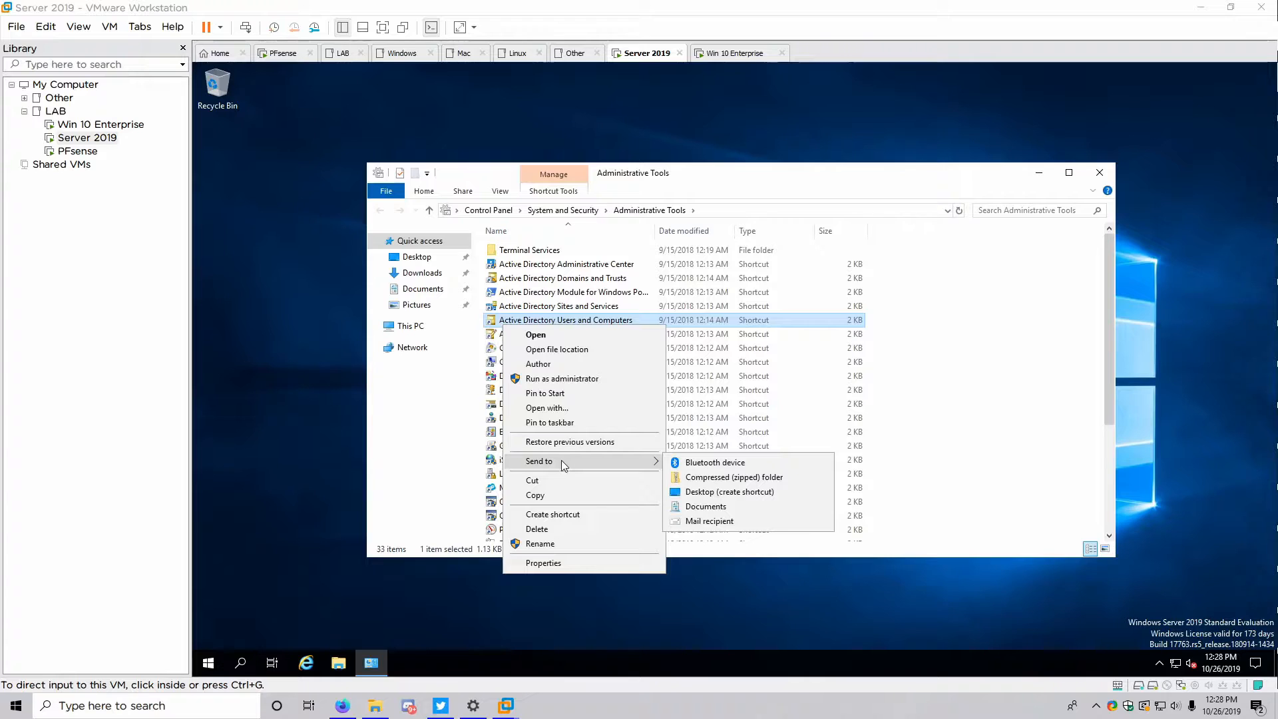
pyautogui.click(687, 491)
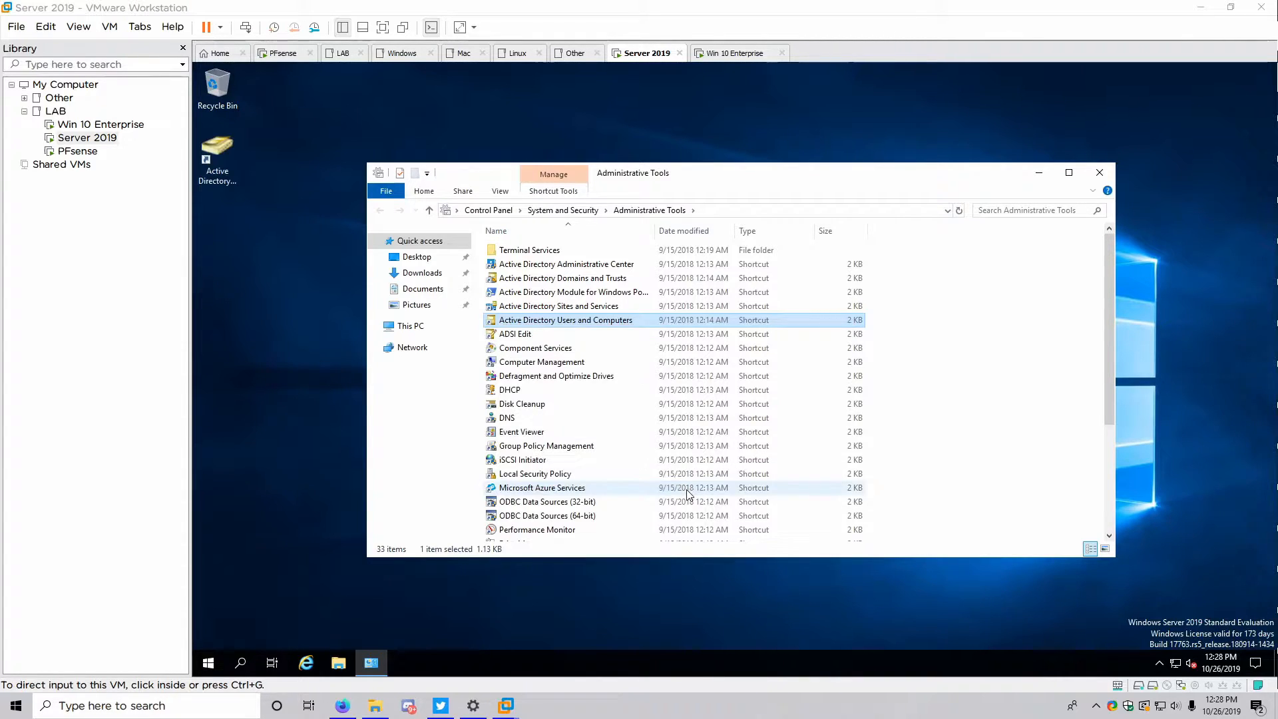
pyautogui.rightClick(519, 446)
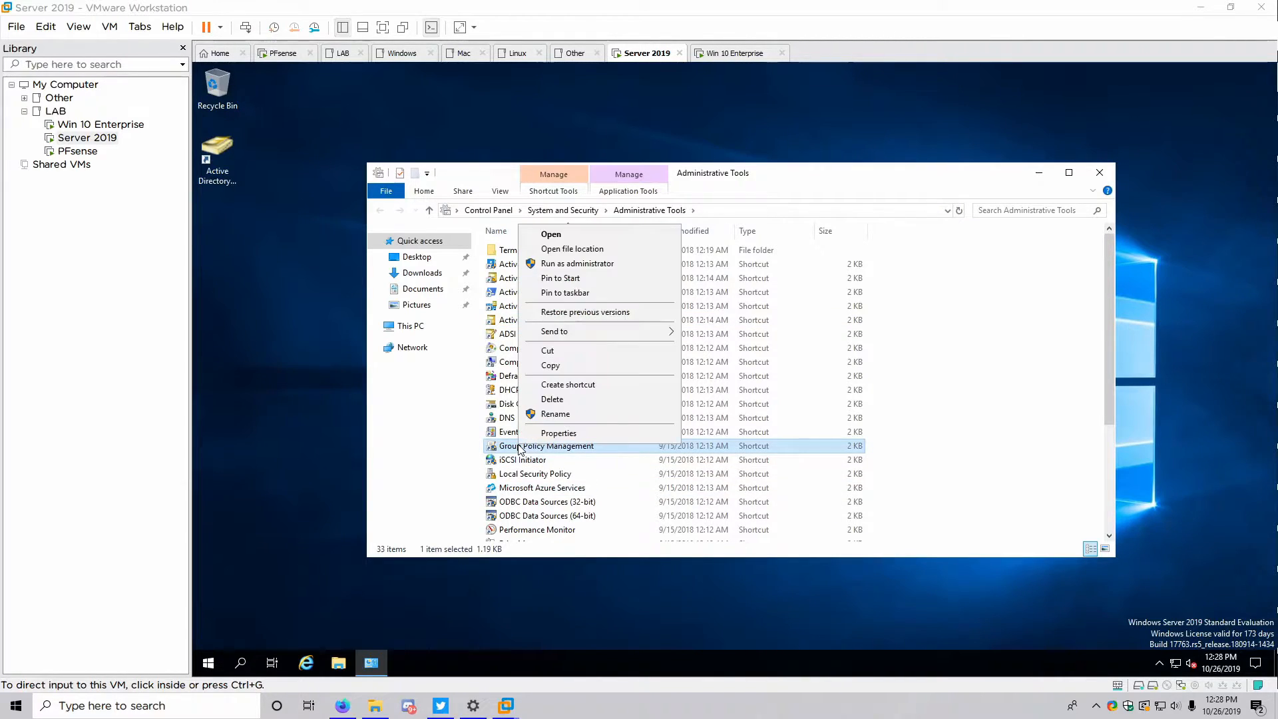
pyautogui.moveTo(645, 335)
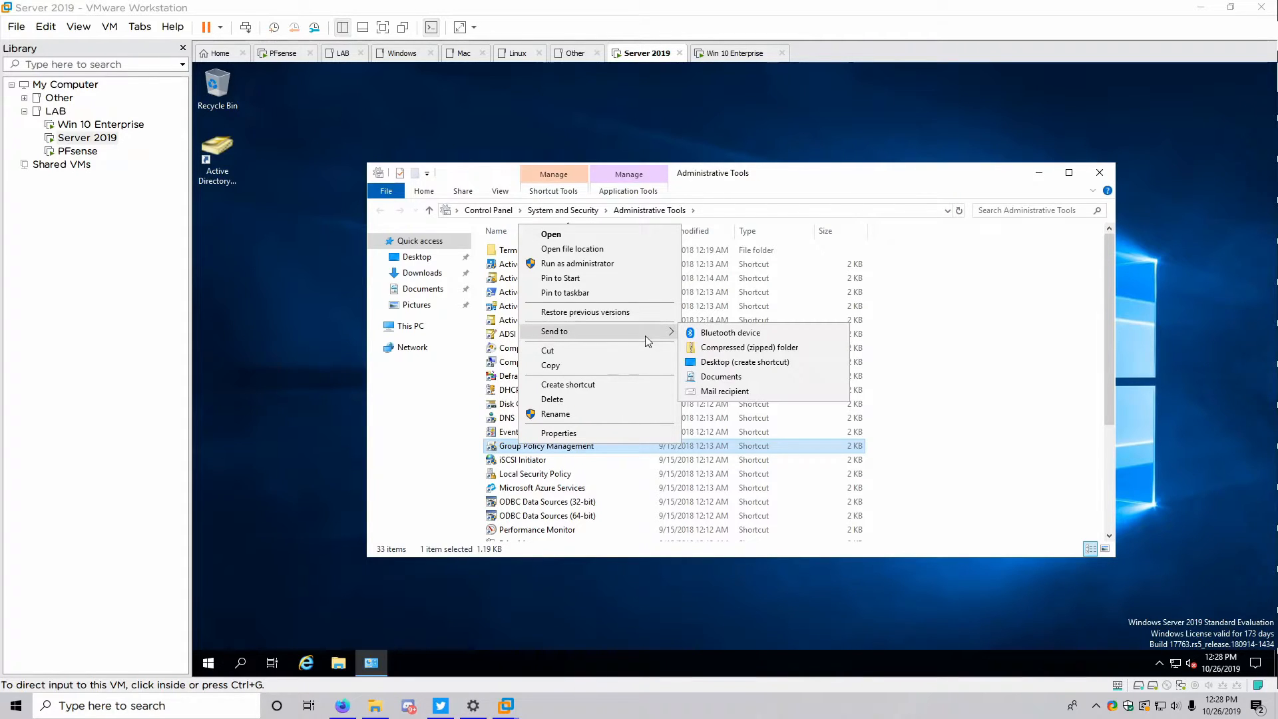
pyautogui.click(749, 363)
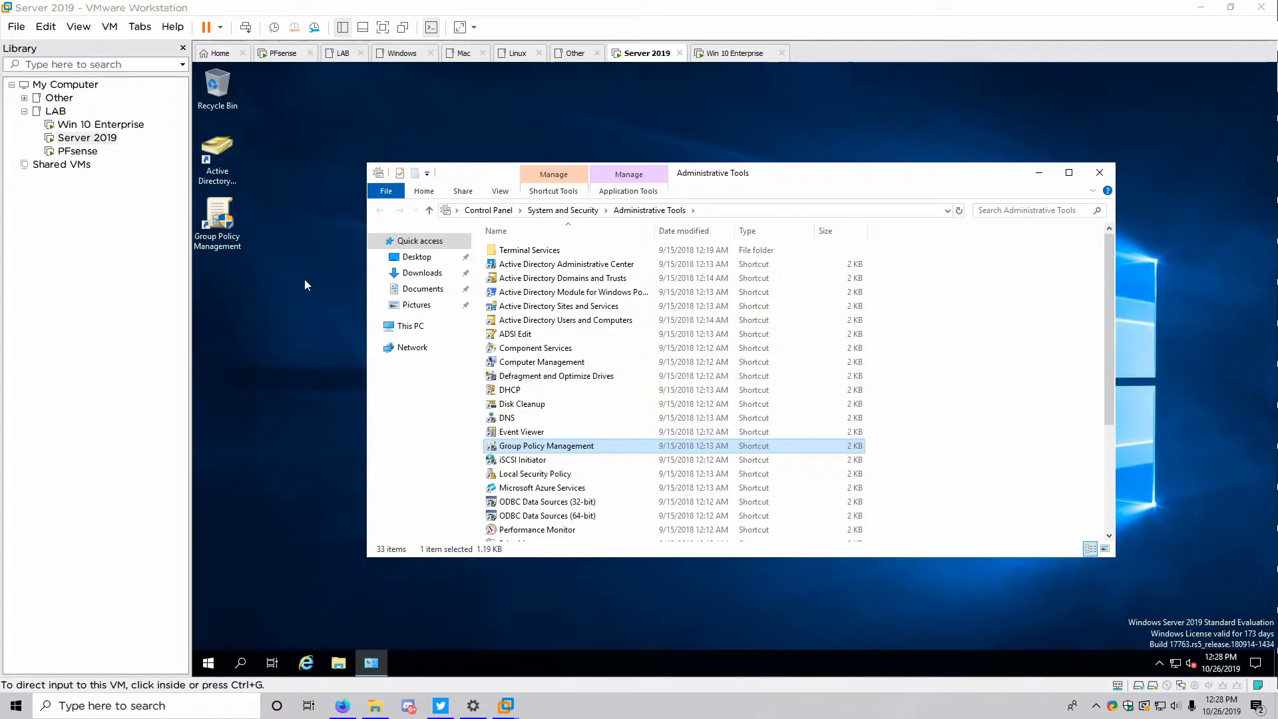
pyautogui.click(226, 199)
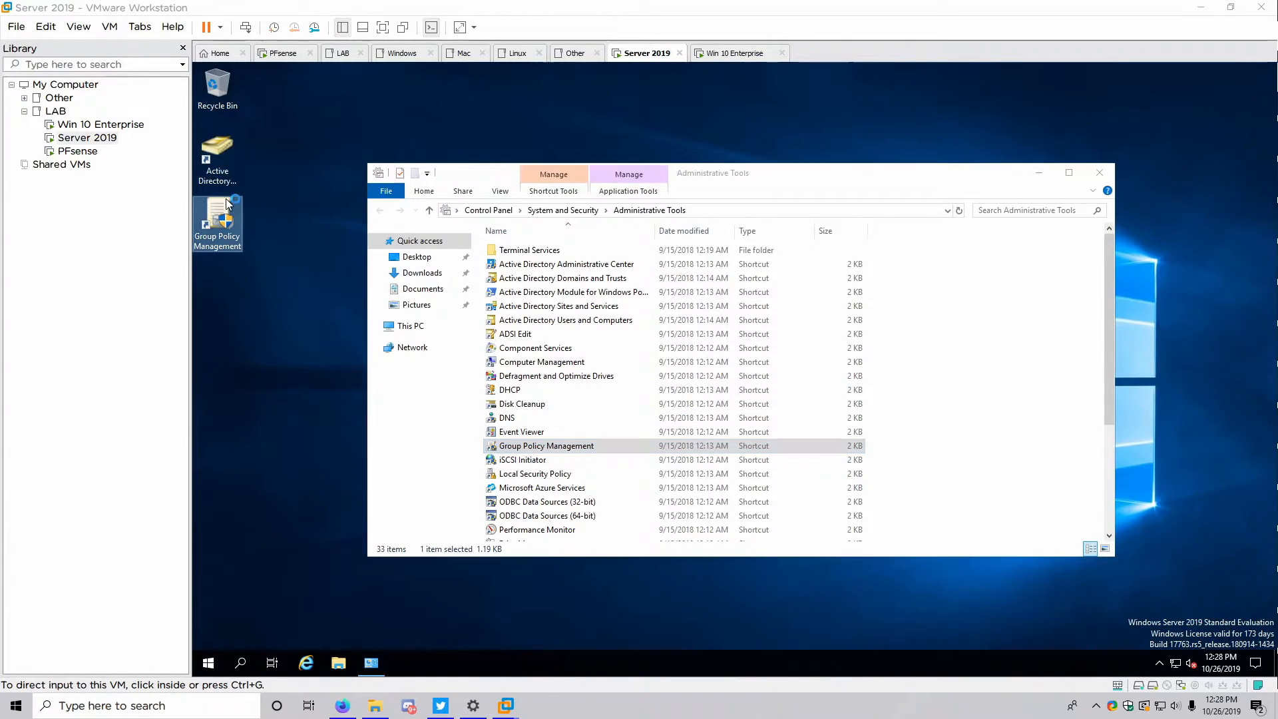
# Launch Group Policy Management maximized and expand Forest, Domains and YouTube.local
pyautogui.doubleClick(228, 238)
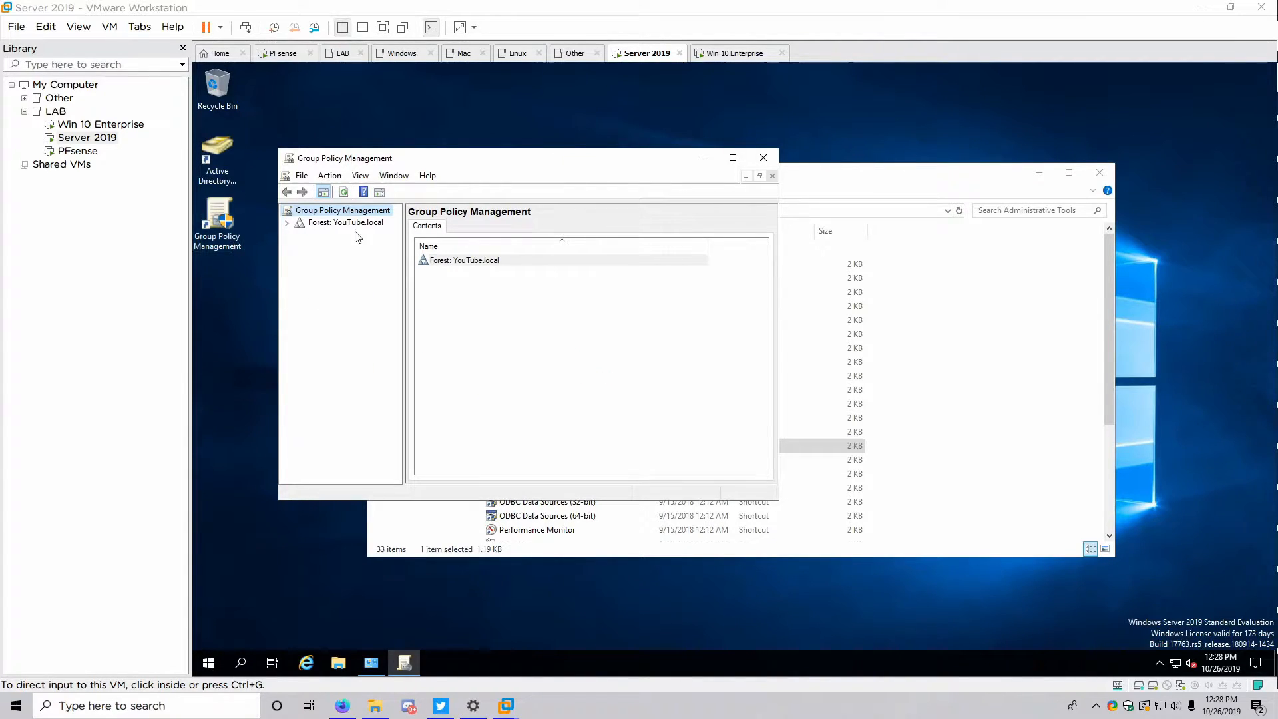
pyautogui.click(734, 158)
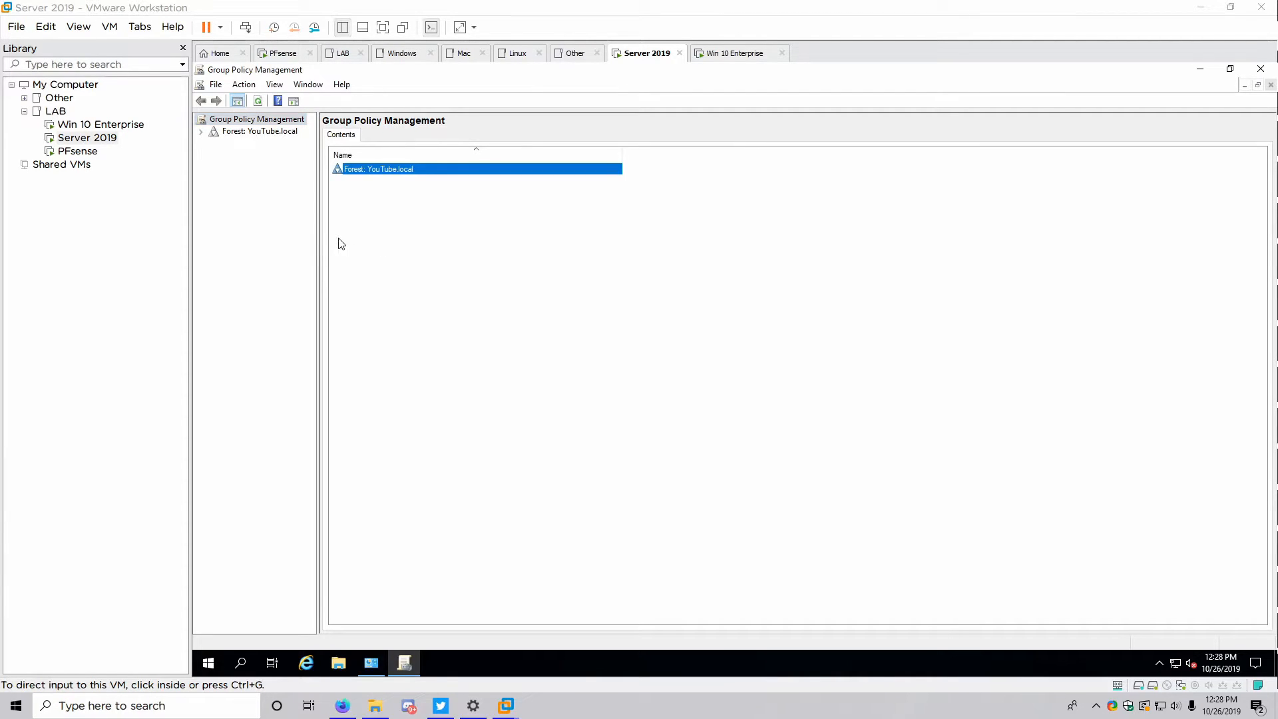
pyautogui.moveTo(318, 240); pyautogui.dragTo(375, 241)
pyautogui.click(201, 132)
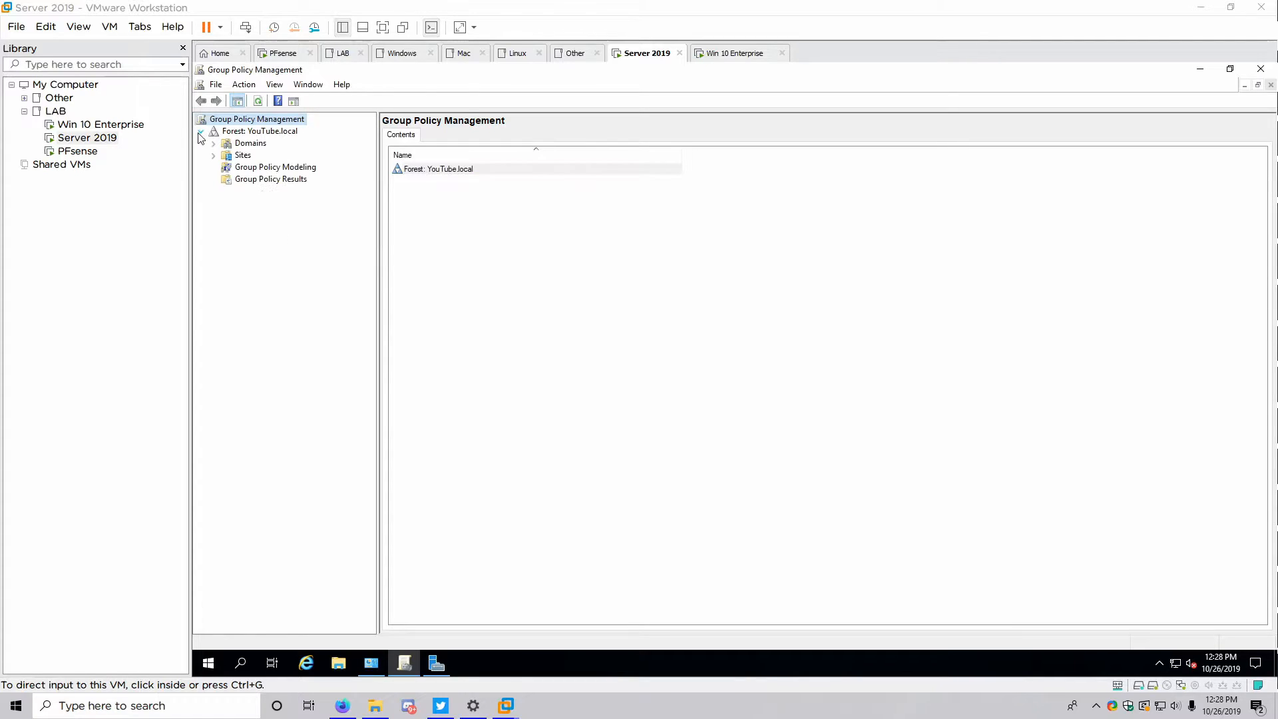
pyautogui.click(214, 144)
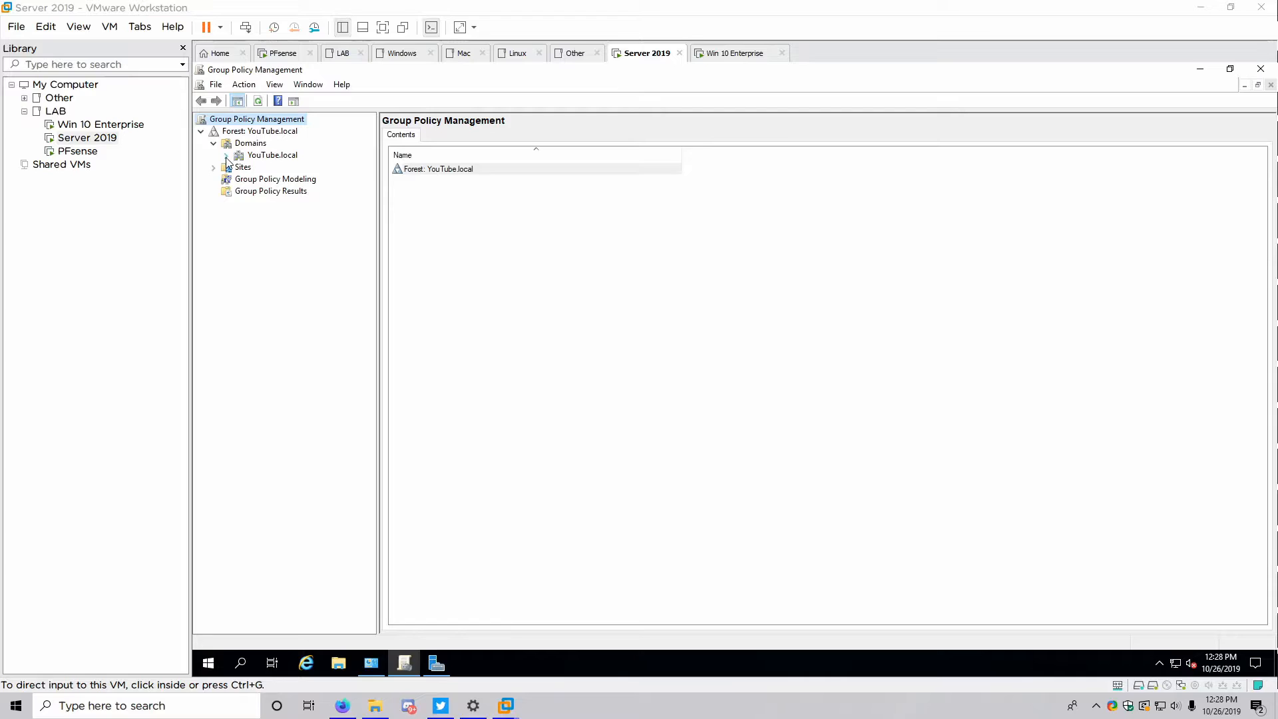
pyautogui.click(227, 157)
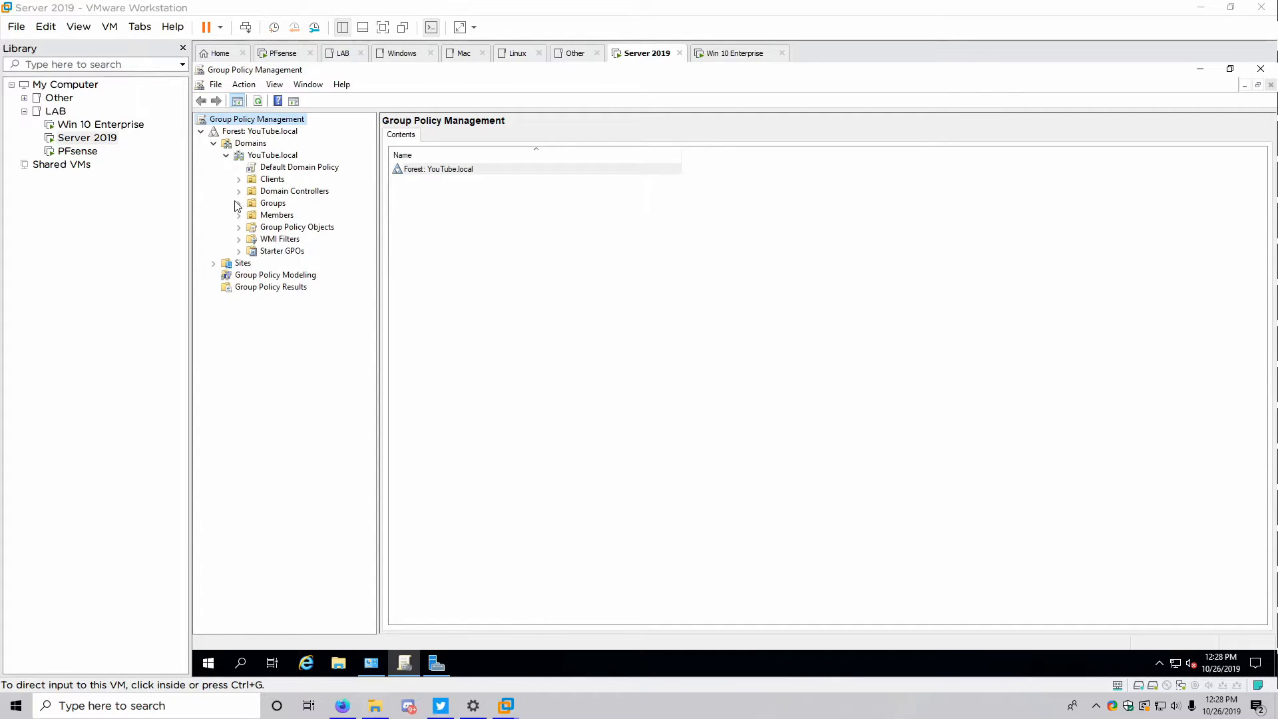
# Review linked GPOs for the Clients, Groups, Admins and Standard OUs
pyautogui.click(263, 181)
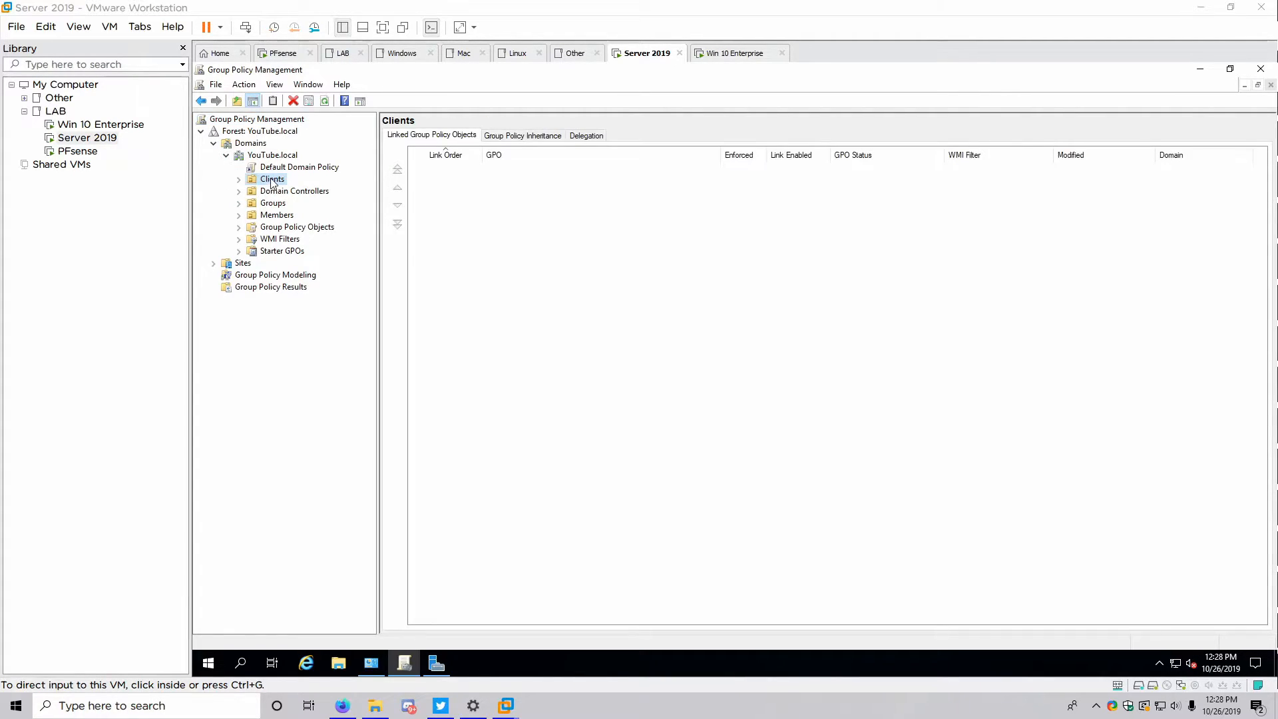
pyautogui.click(266, 204)
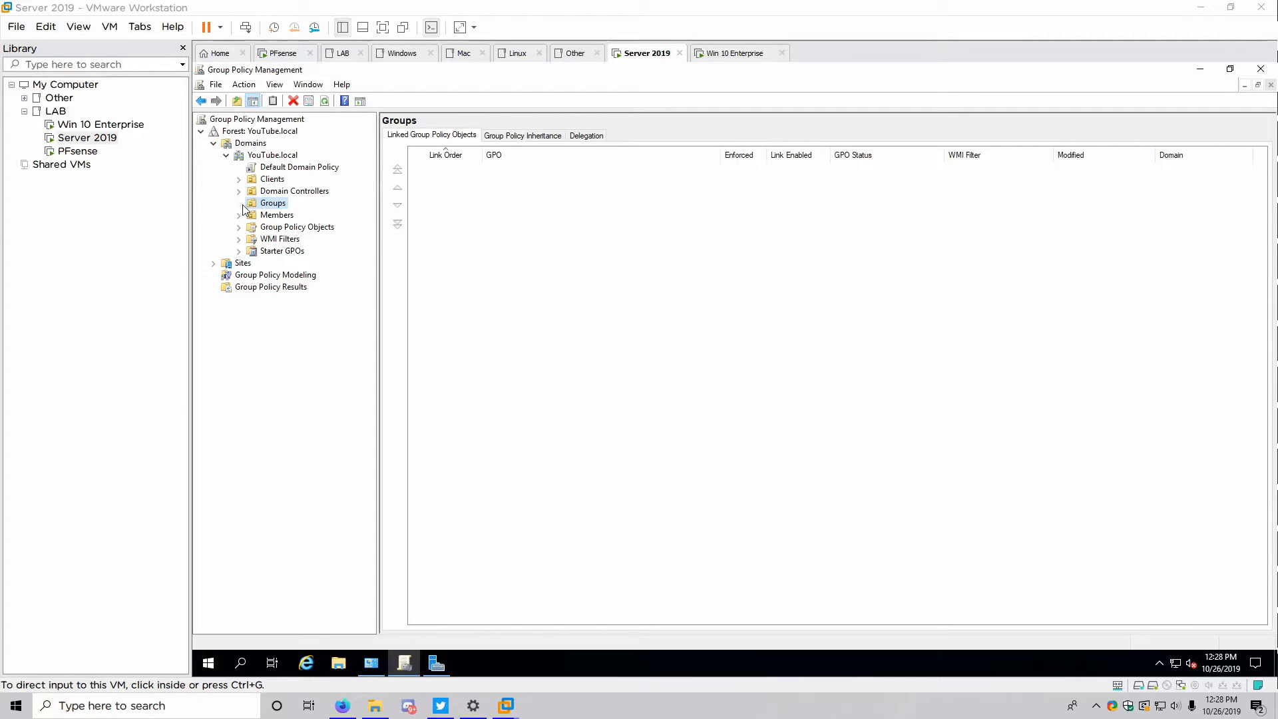
pyautogui.click(240, 215)
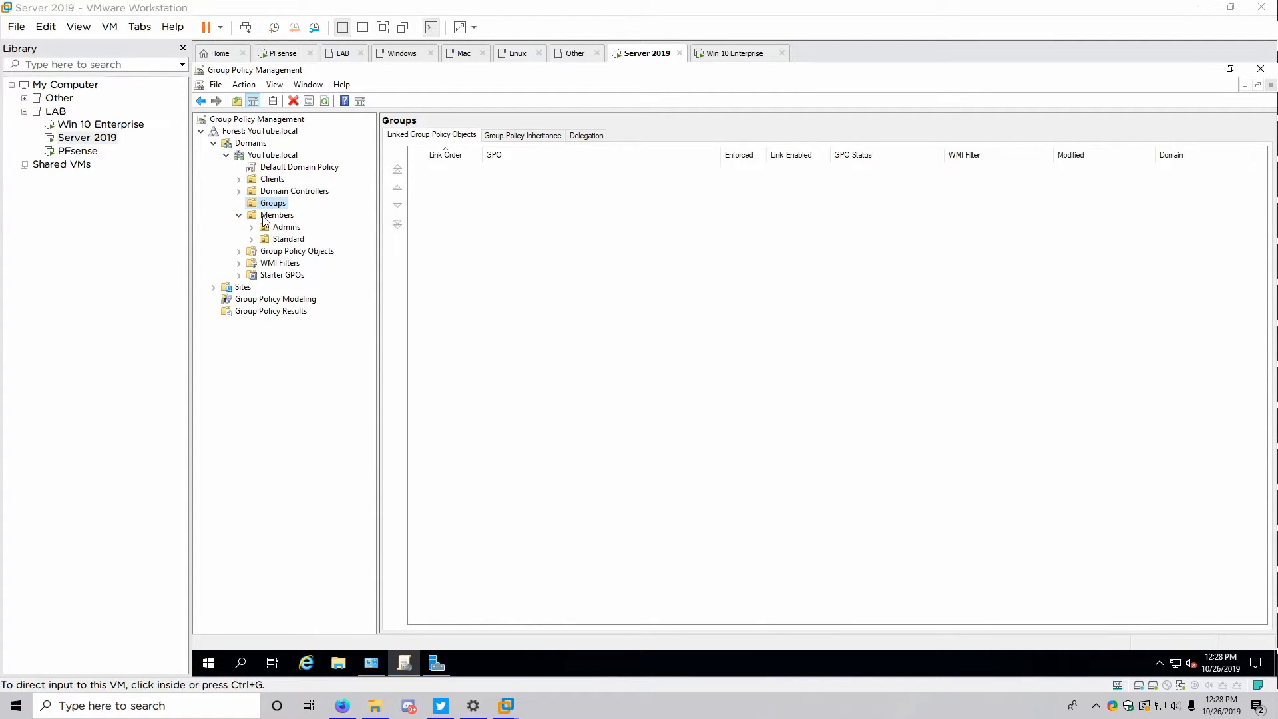
pyautogui.click(264, 227)
pyautogui.click(261, 239)
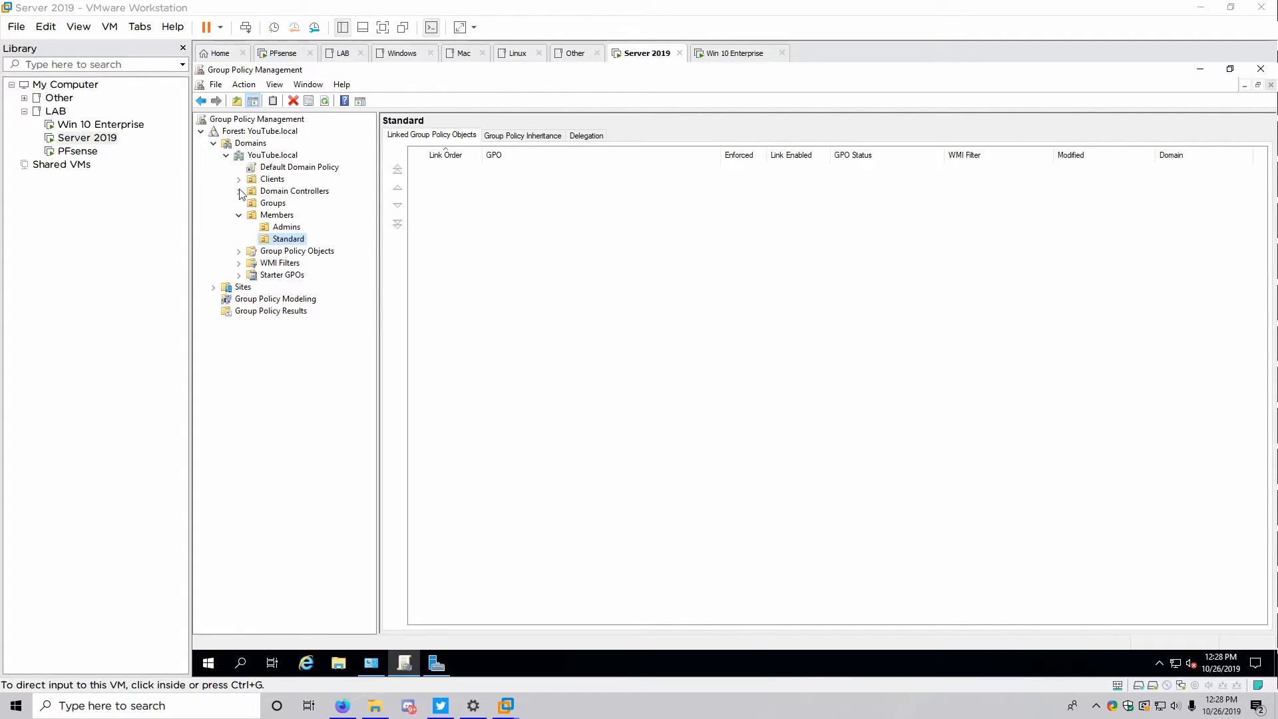
pyautogui.click(258, 181)
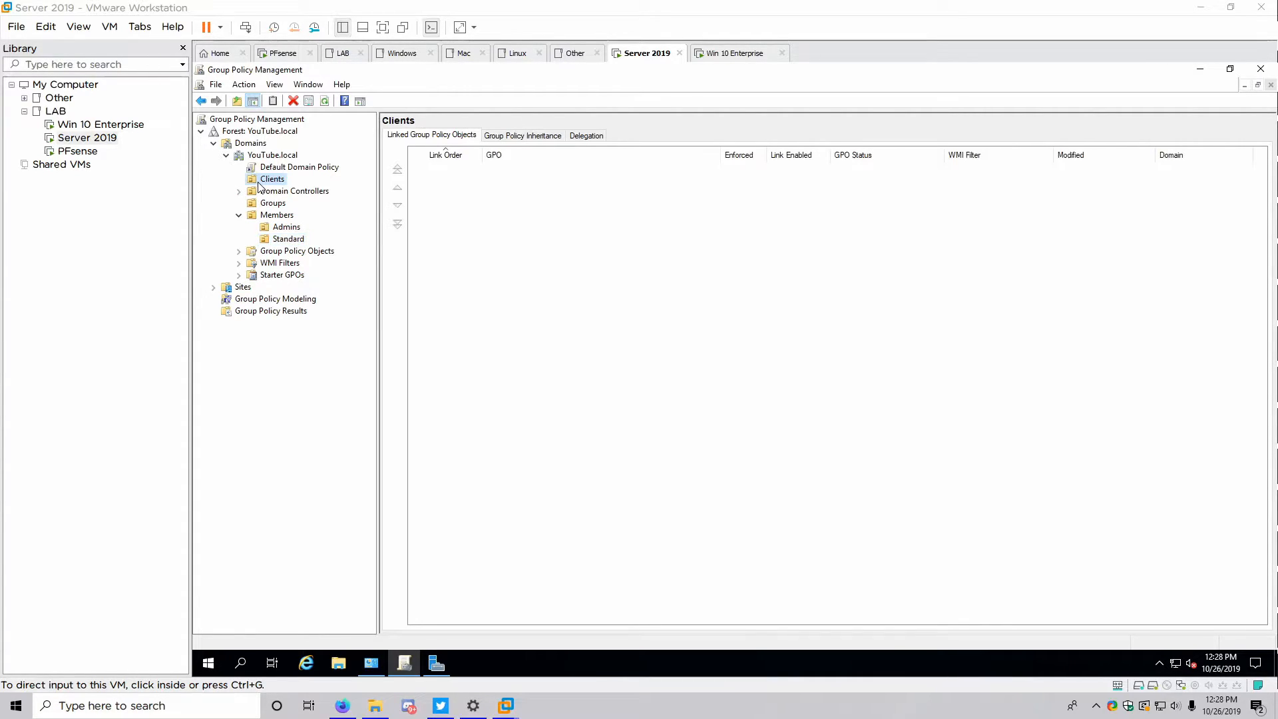
# Inspect the Default Domain Policy's Security Settings report, then return to Clients
pyautogui.click(267, 168)
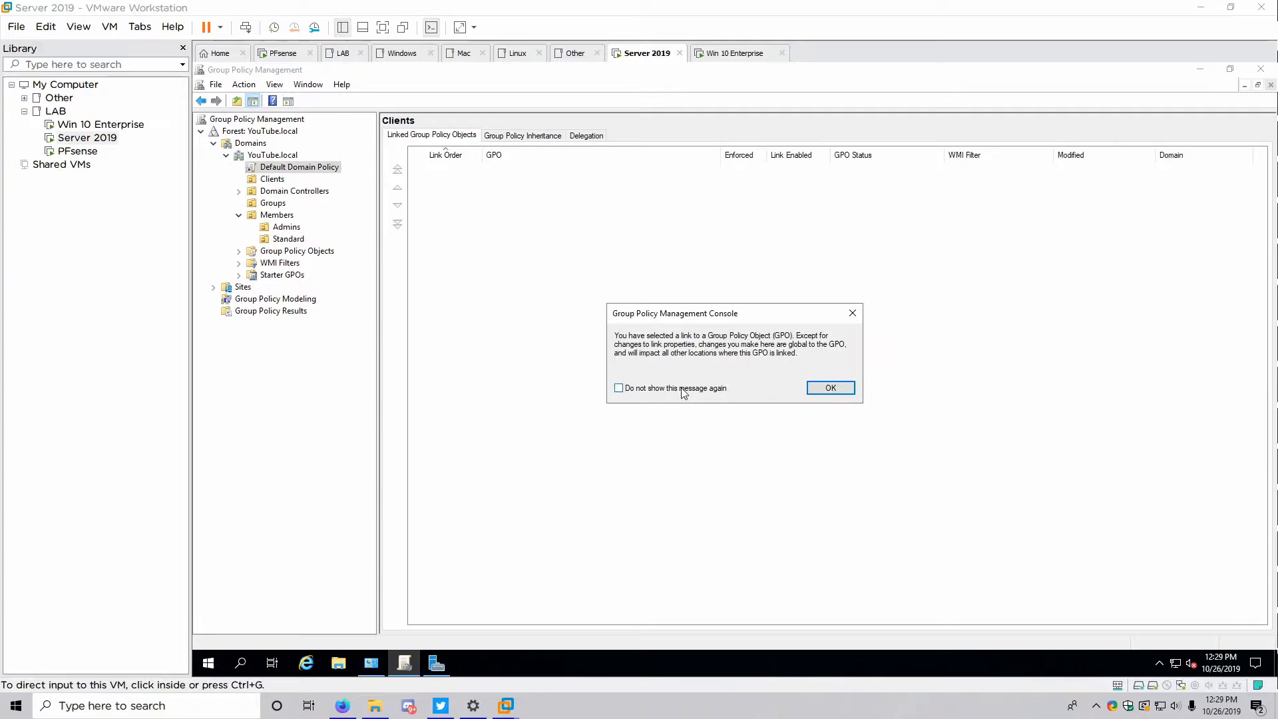
pyautogui.click(829, 388)
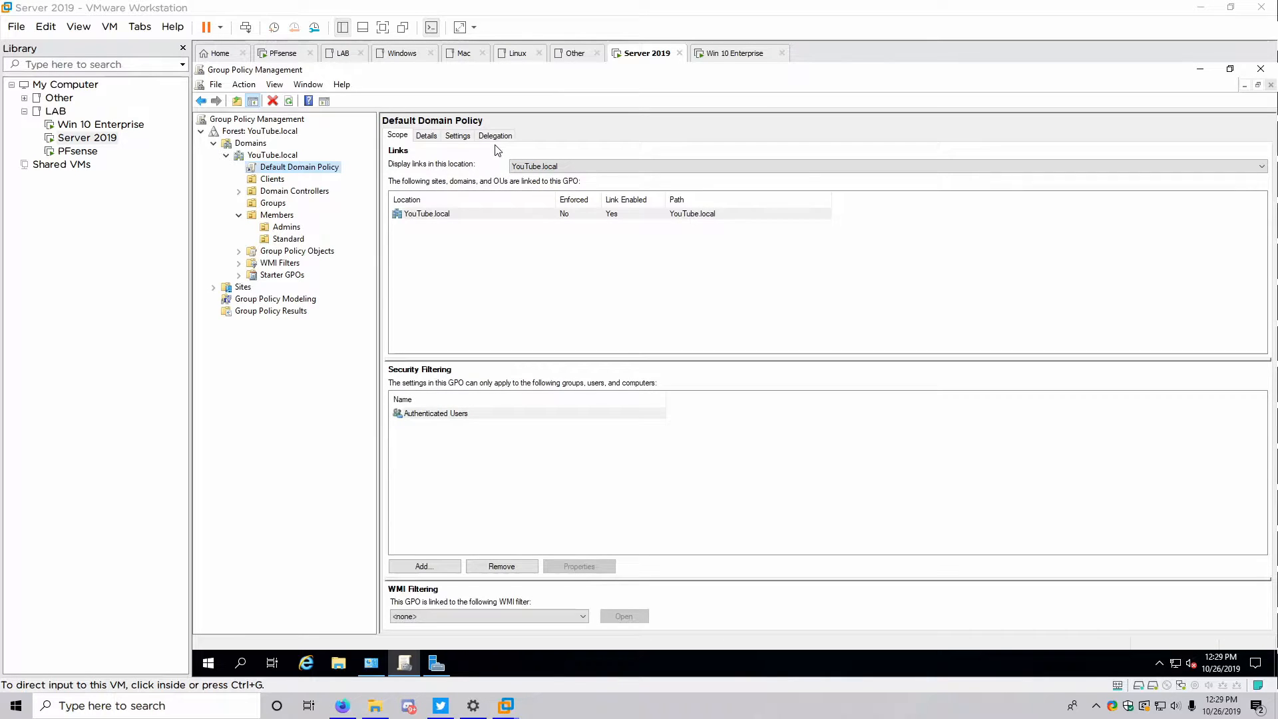
pyautogui.click(458, 135)
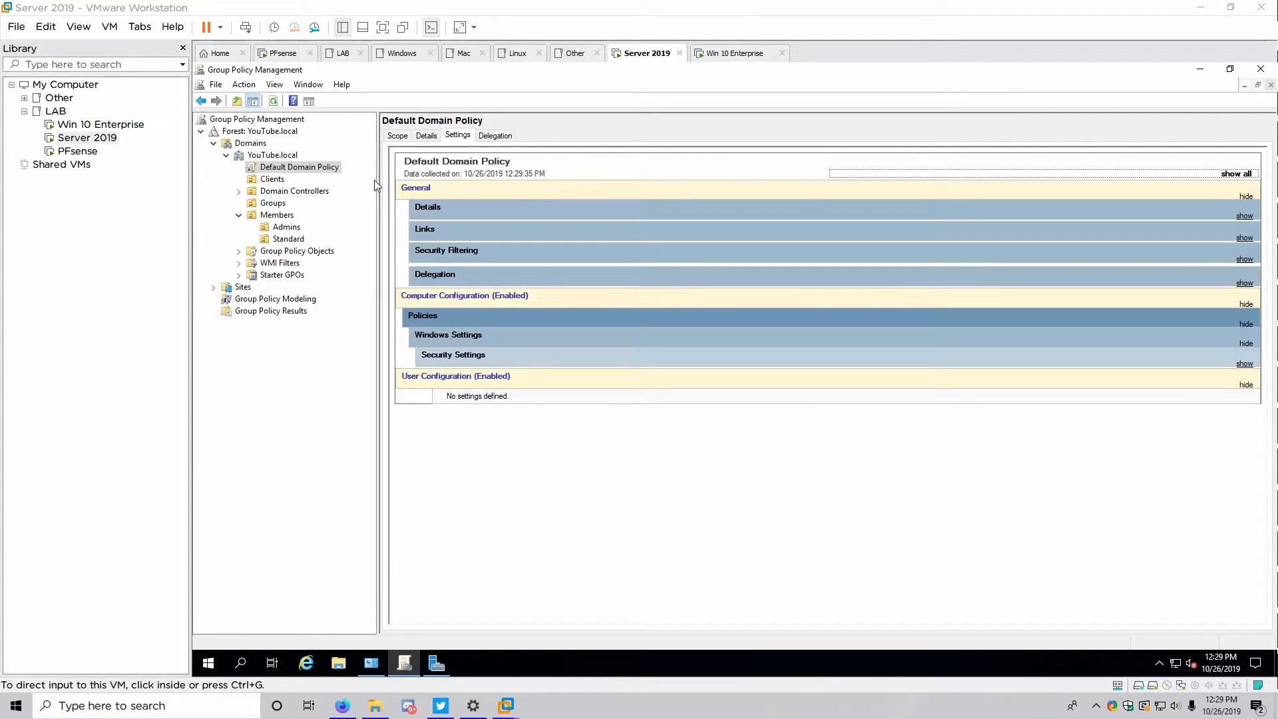
pyautogui.click(550, 356)
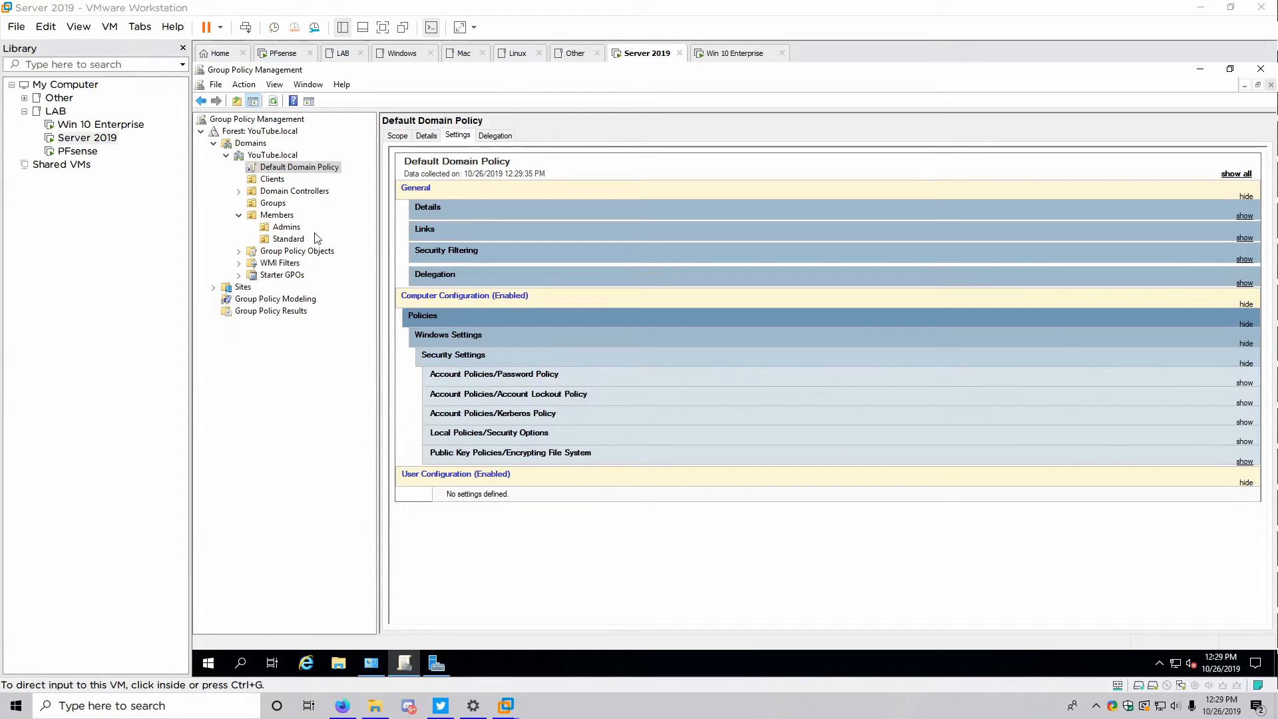
pyautogui.click(273, 182)
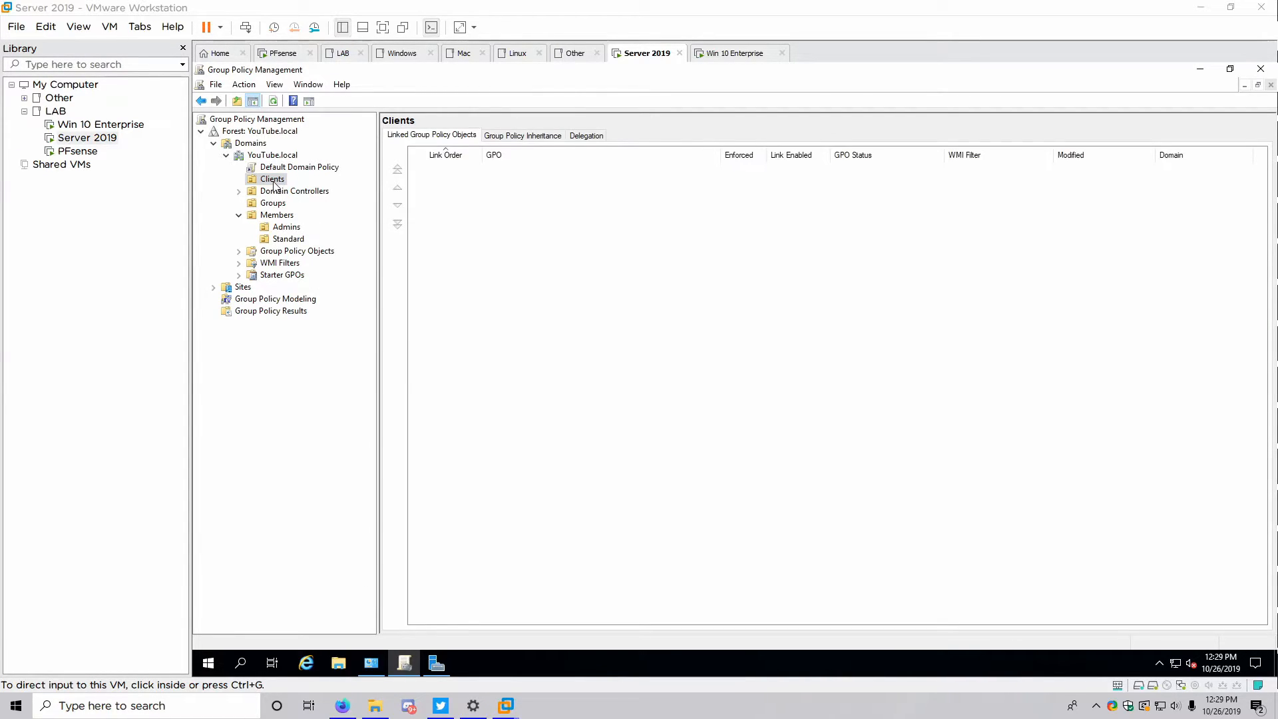
# Create a GPO named '[Clients] Startup' linked to the Clients OU and select it
pyautogui.rightClick(273, 185)
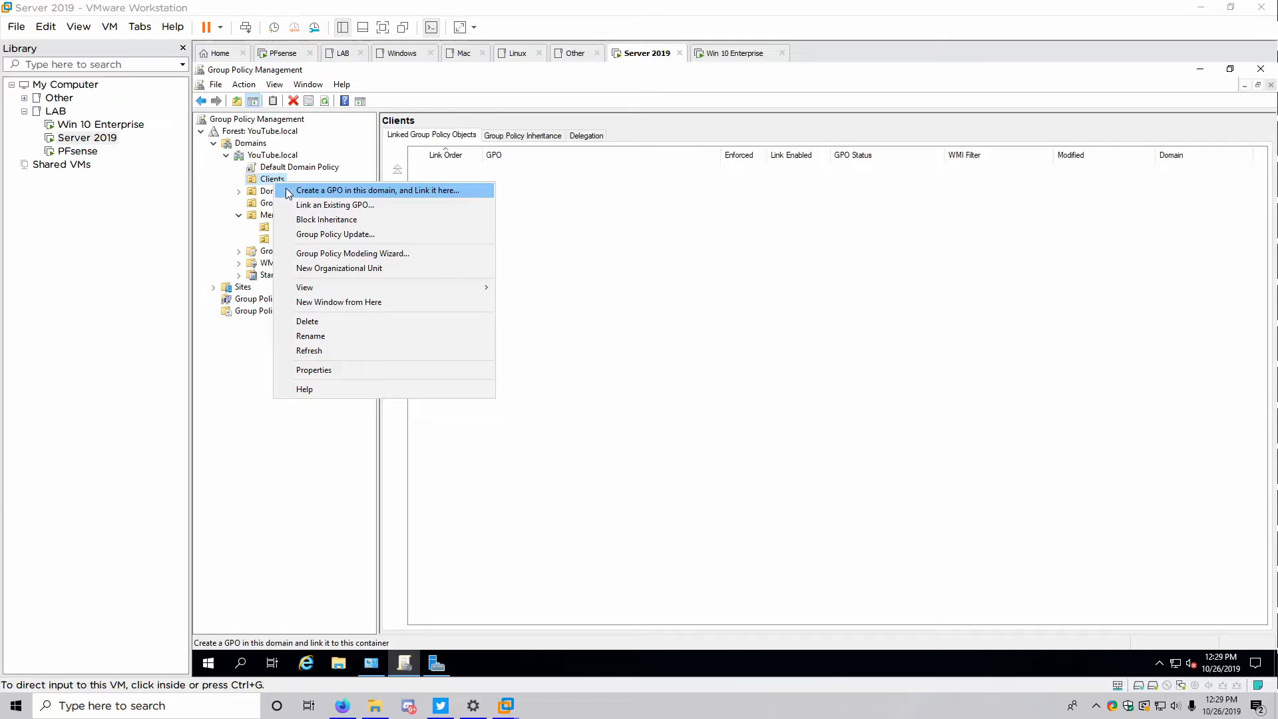
pyautogui.click(289, 193)
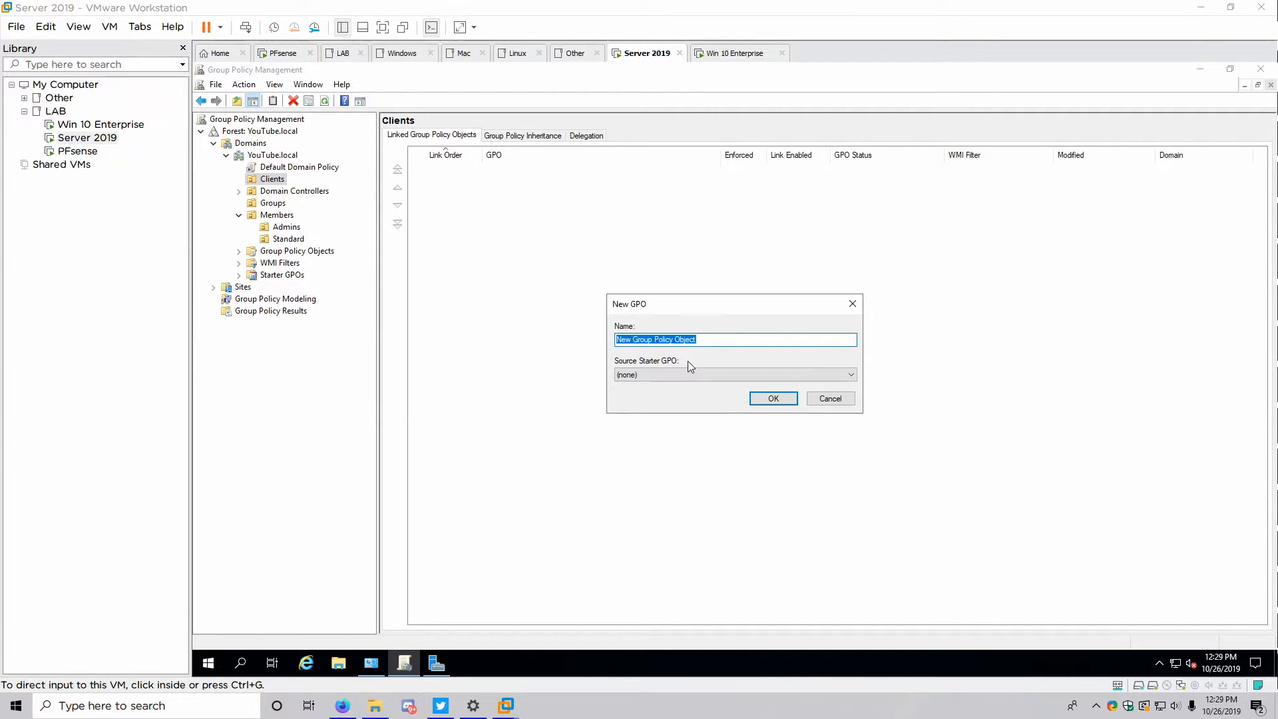
pyautogui.press('BackSpace')
pyautogui.write('Startup')
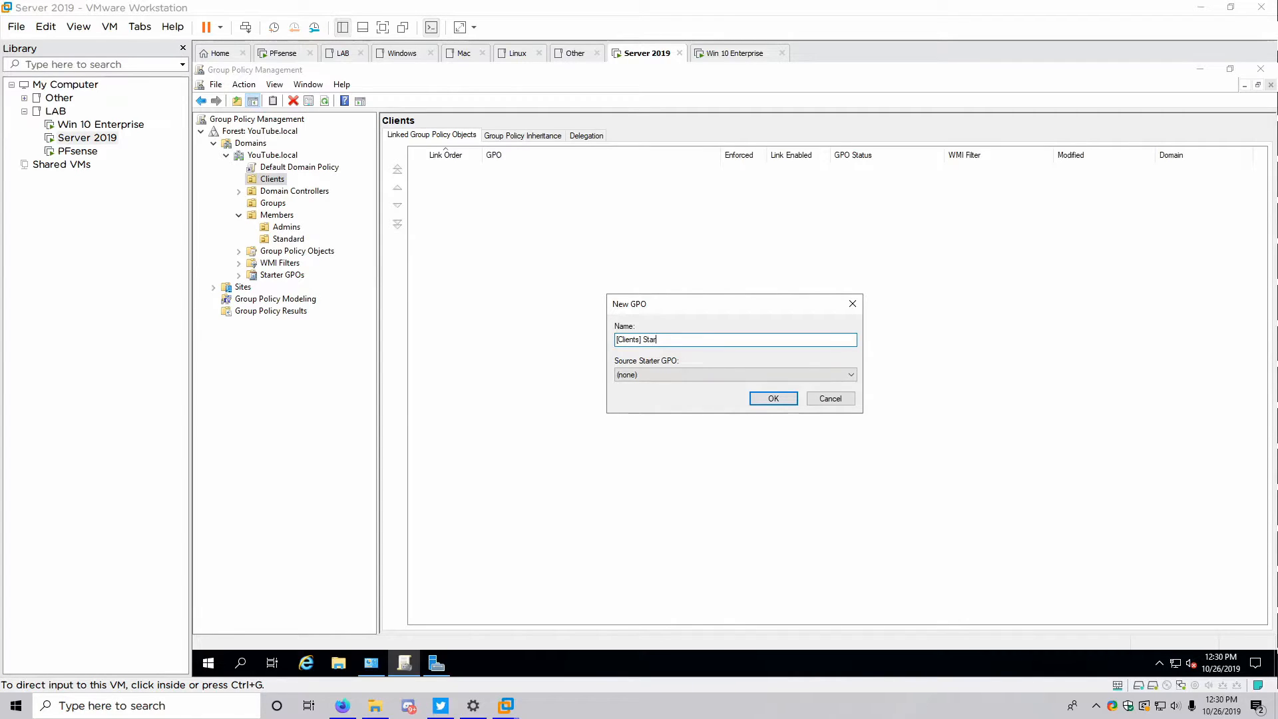
pyautogui.press('Return')
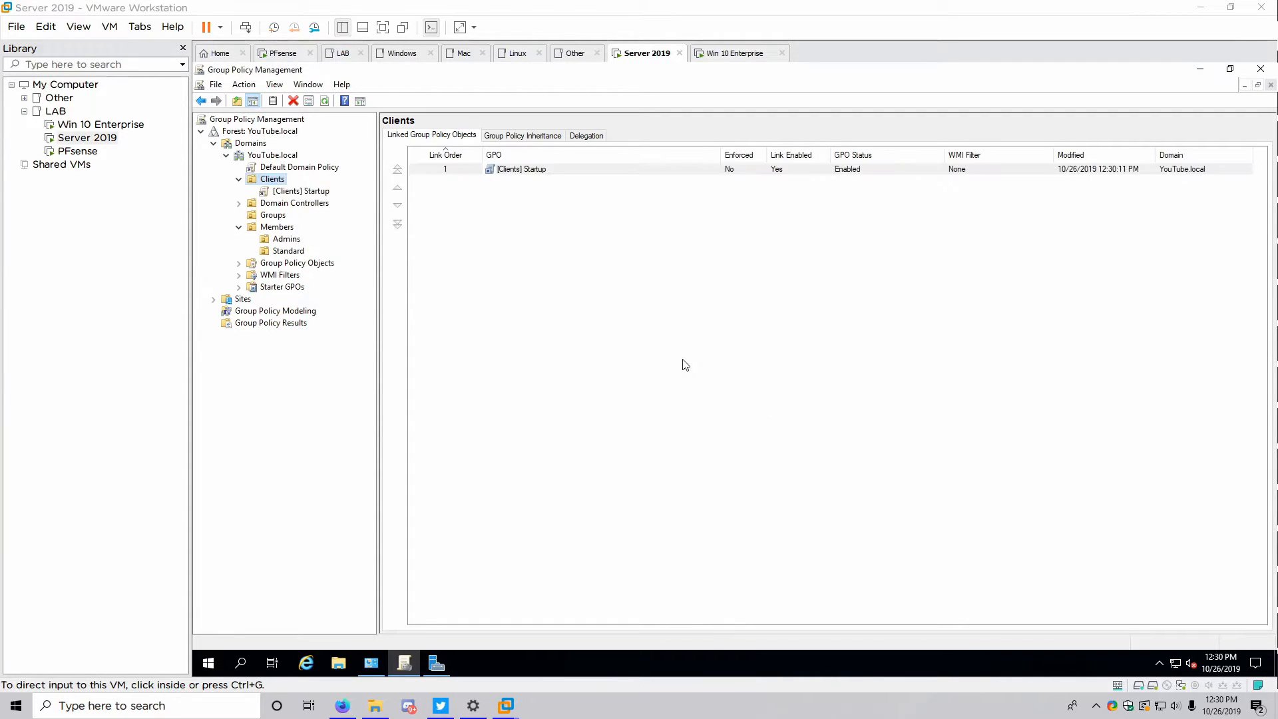
pyautogui.click(300, 192)
# Open [Clients] Startup in Group Policy Management Editor, maximized with a wider tree pane
pyautogui.rightClick(300, 192)
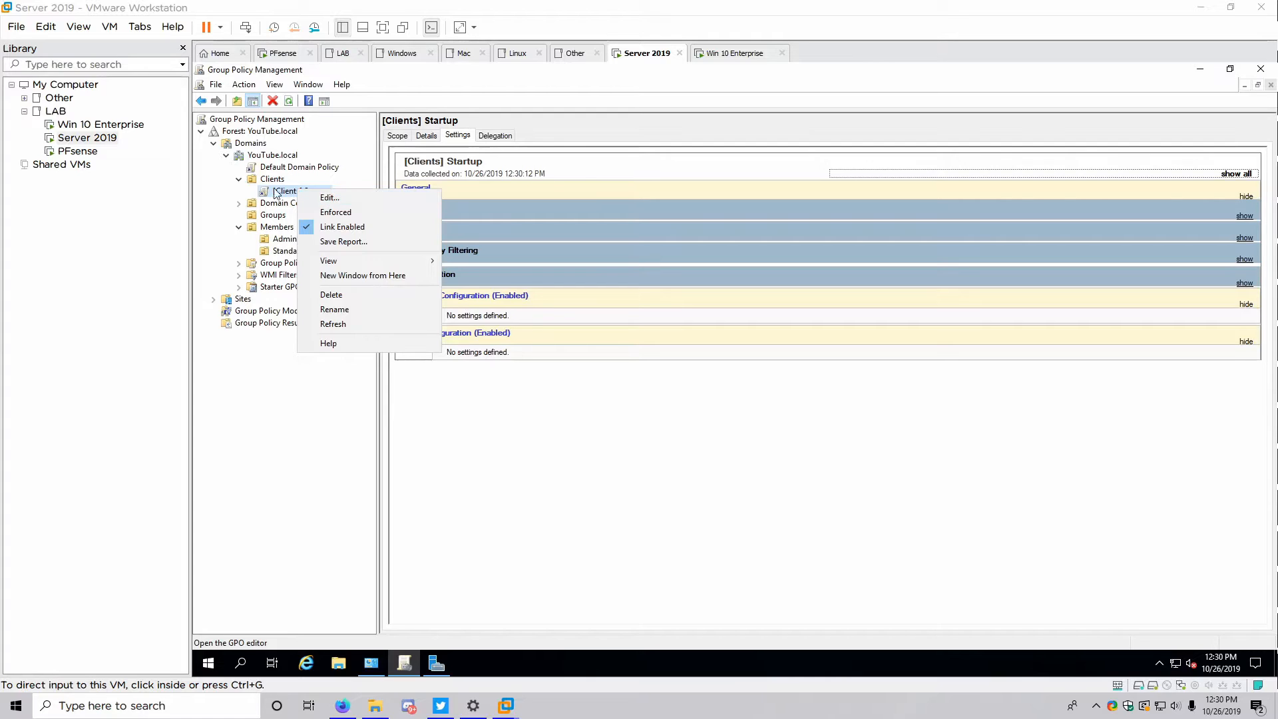
pyautogui.click(311, 197)
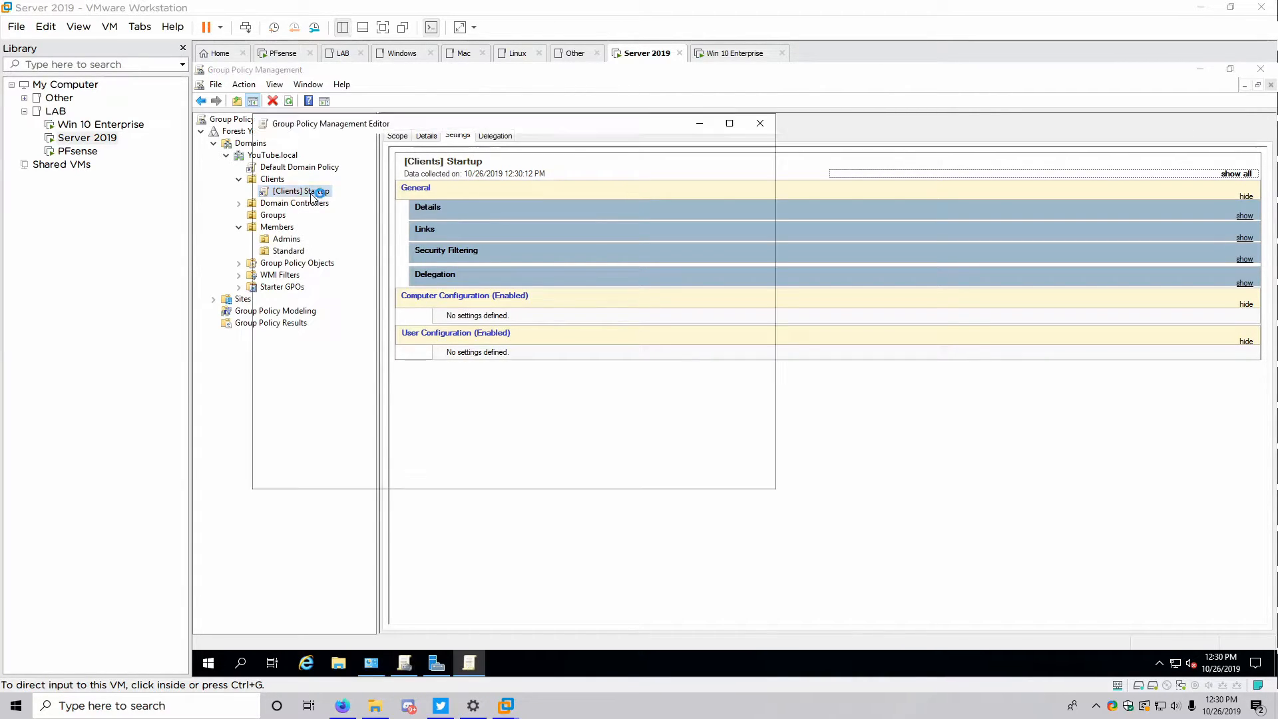
pyautogui.click(729, 123)
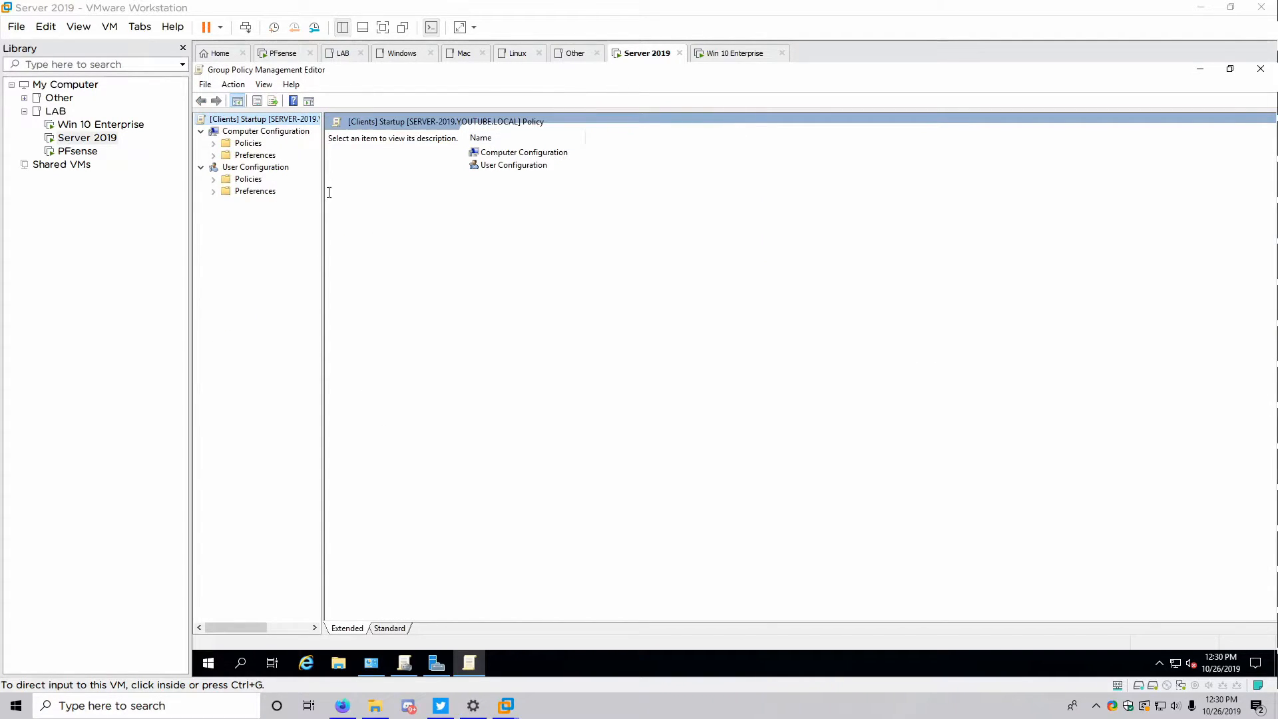
pyautogui.moveTo(323, 189); pyautogui.dragTo(402, 194)
# Go to Computer Configuration > Policies > Administrative Templates > System and select Display highly detailed status messages
pyautogui.click(201, 167)
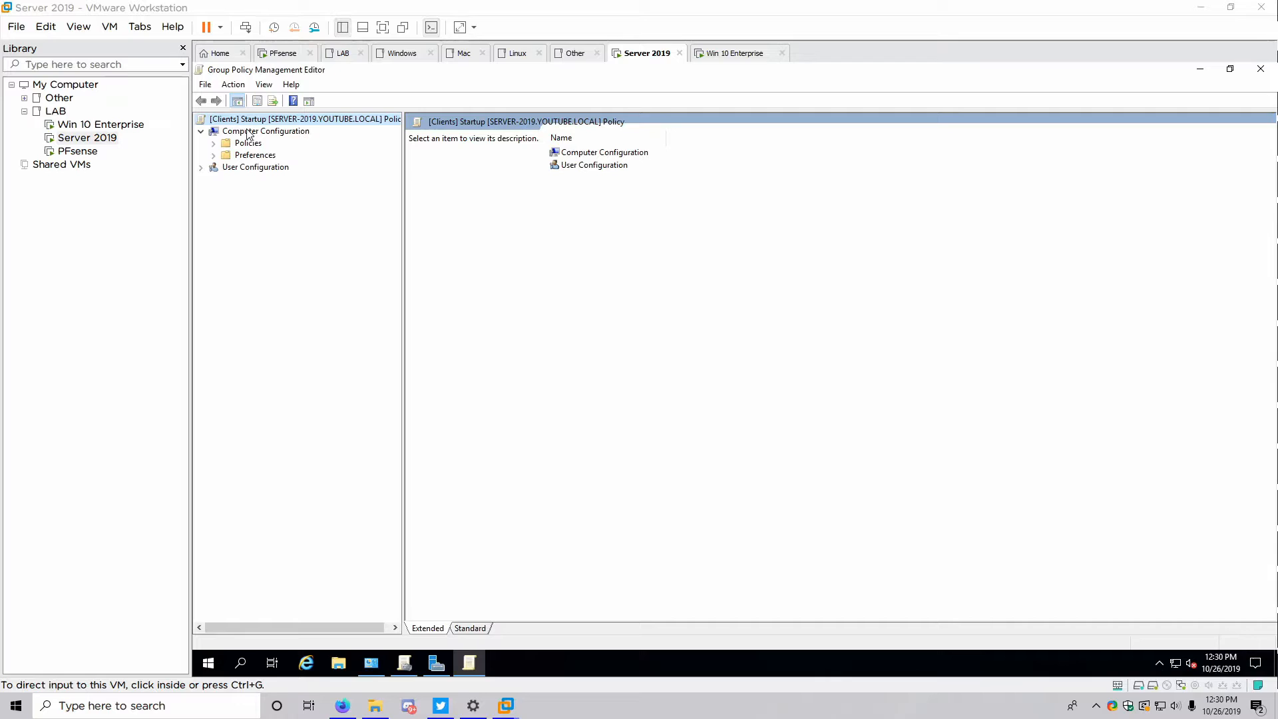
pyautogui.click(213, 144)
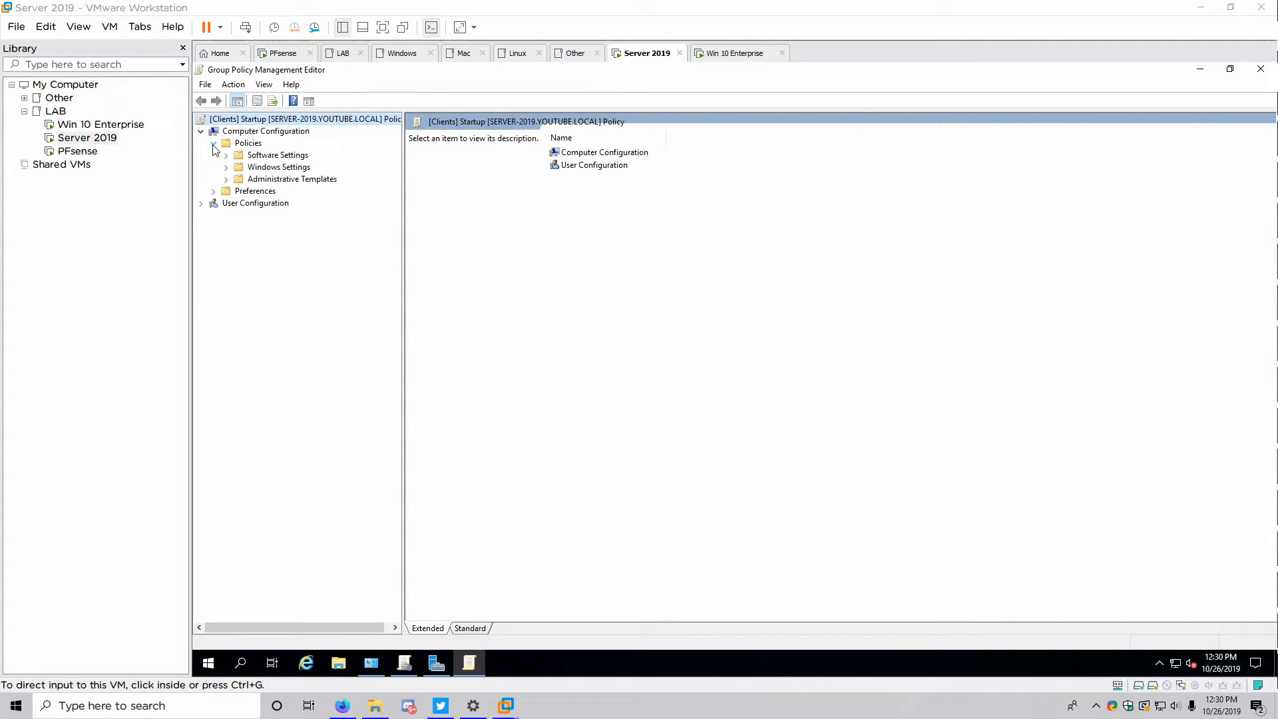
pyautogui.click(226, 179)
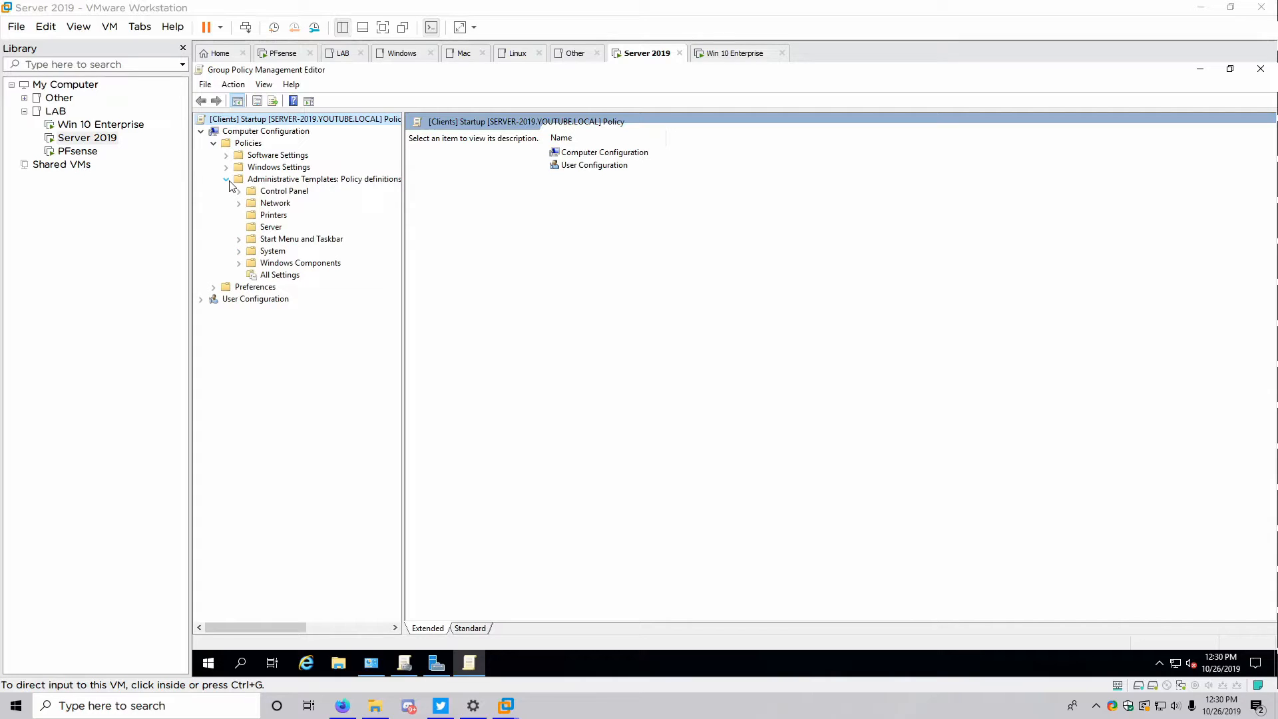
pyautogui.click(270, 251)
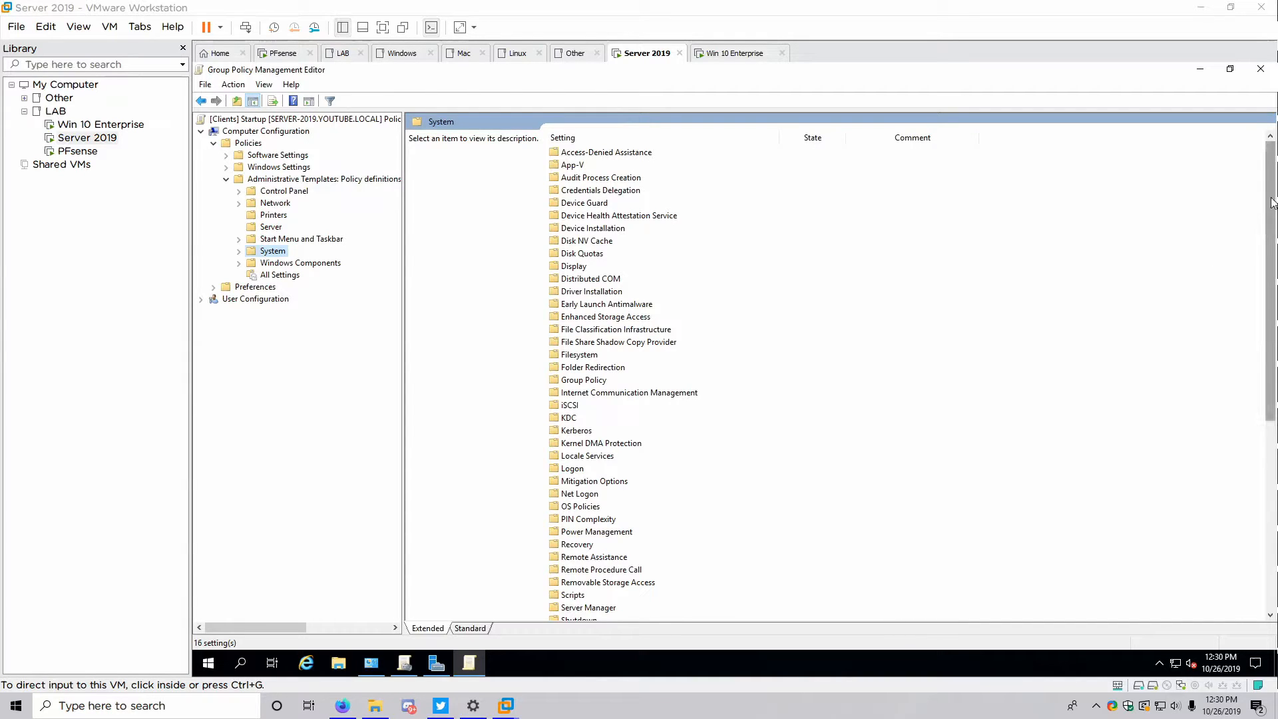
pyautogui.moveTo(1271, 171); pyautogui.dragTo(1273, 424)
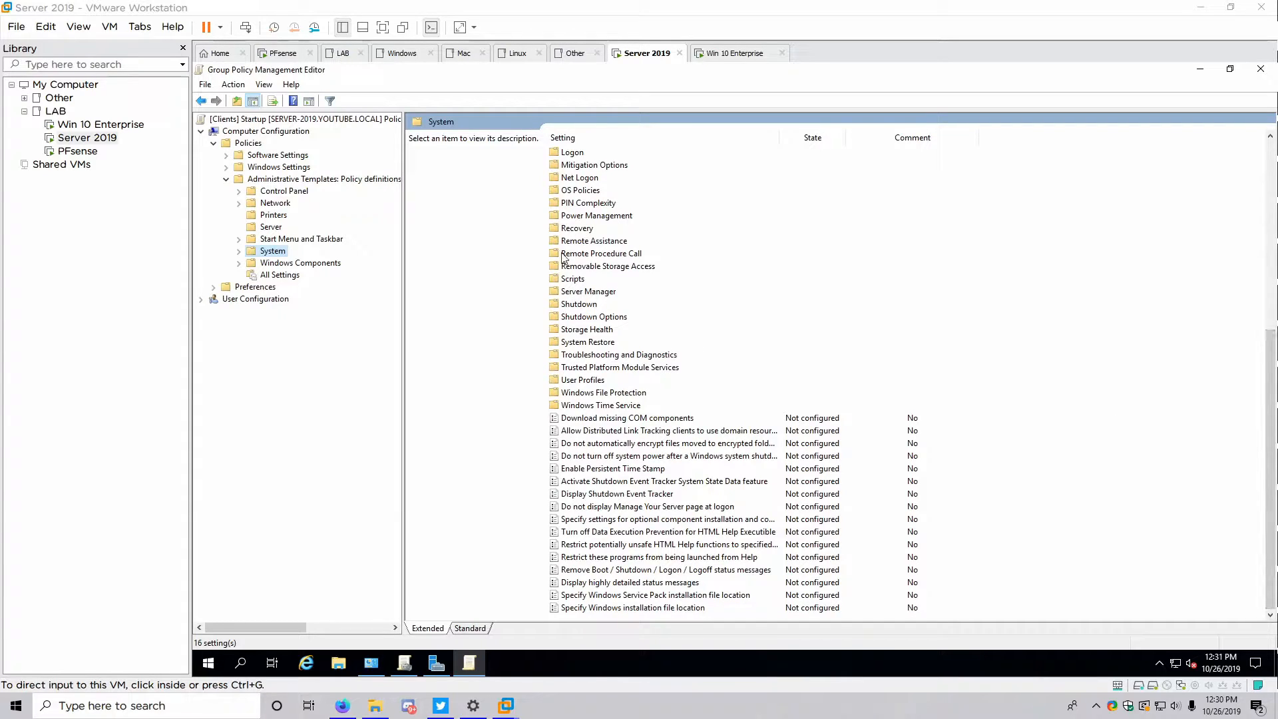
pyautogui.click(230, 132)
pyautogui.click(233, 144)
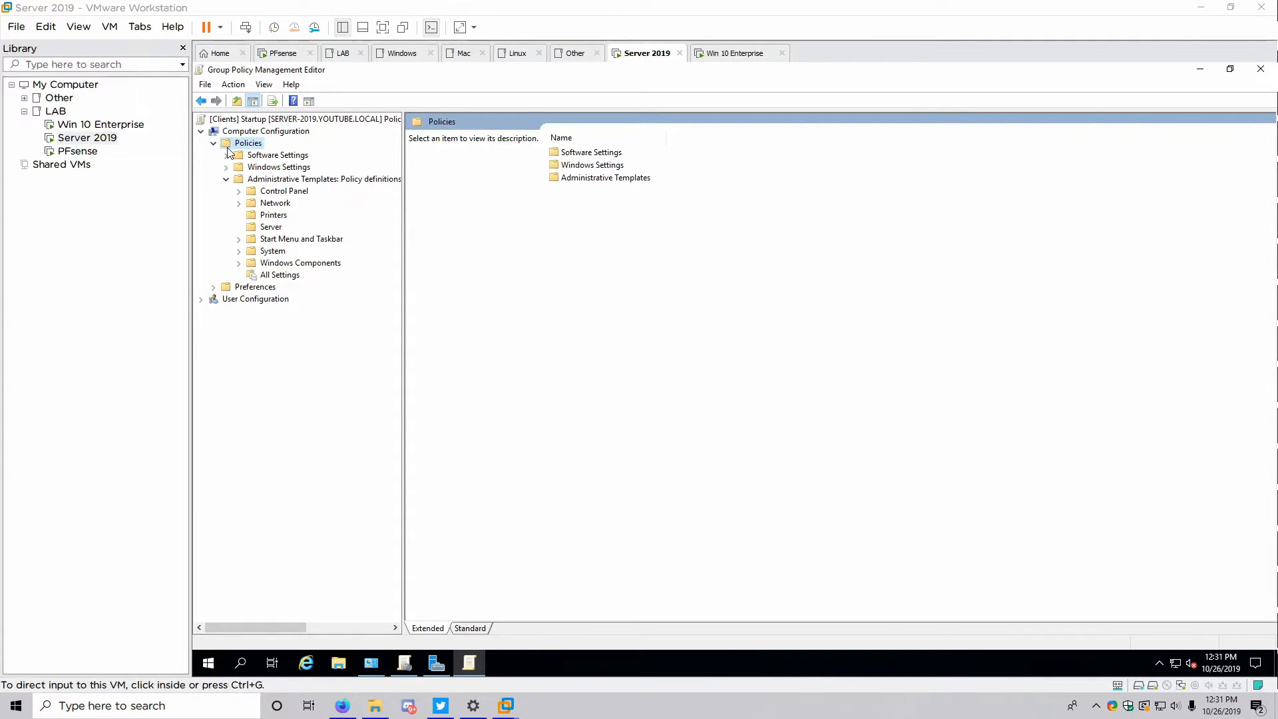
pyautogui.click(243, 181)
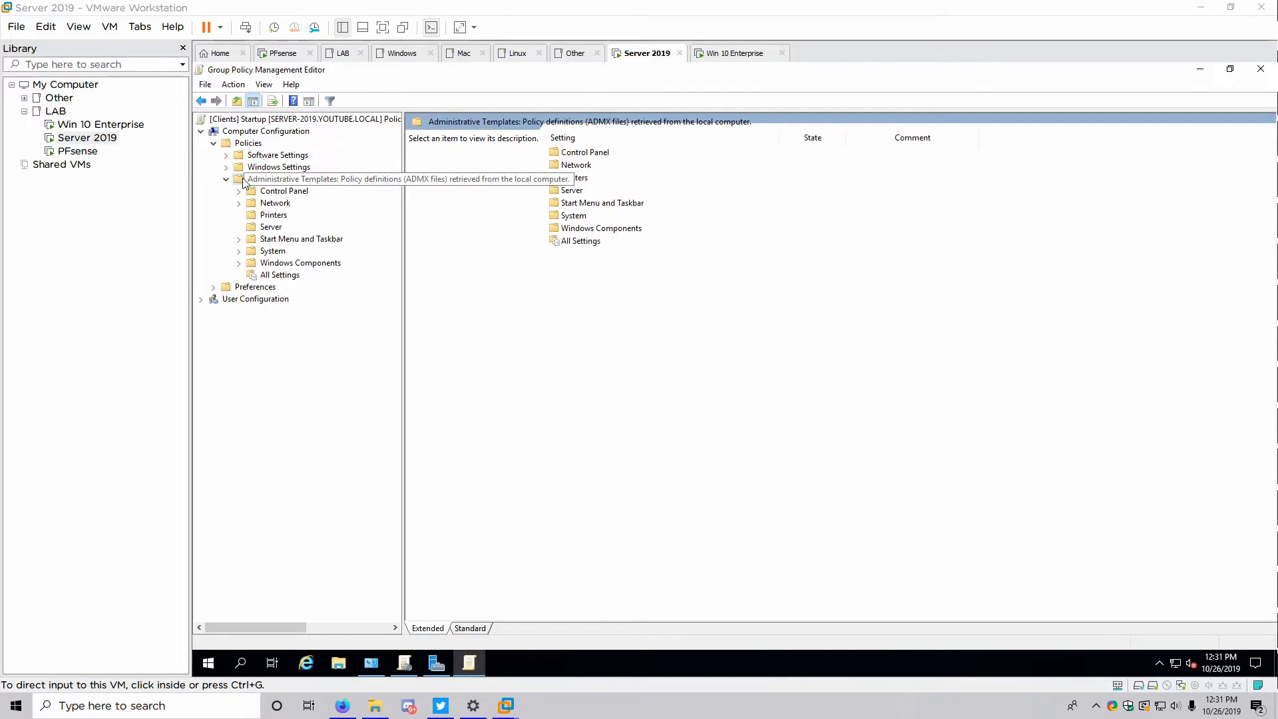
pyautogui.click(263, 252)
pyautogui.moveTo(1275, 183); pyautogui.dragTo(1269, 522)
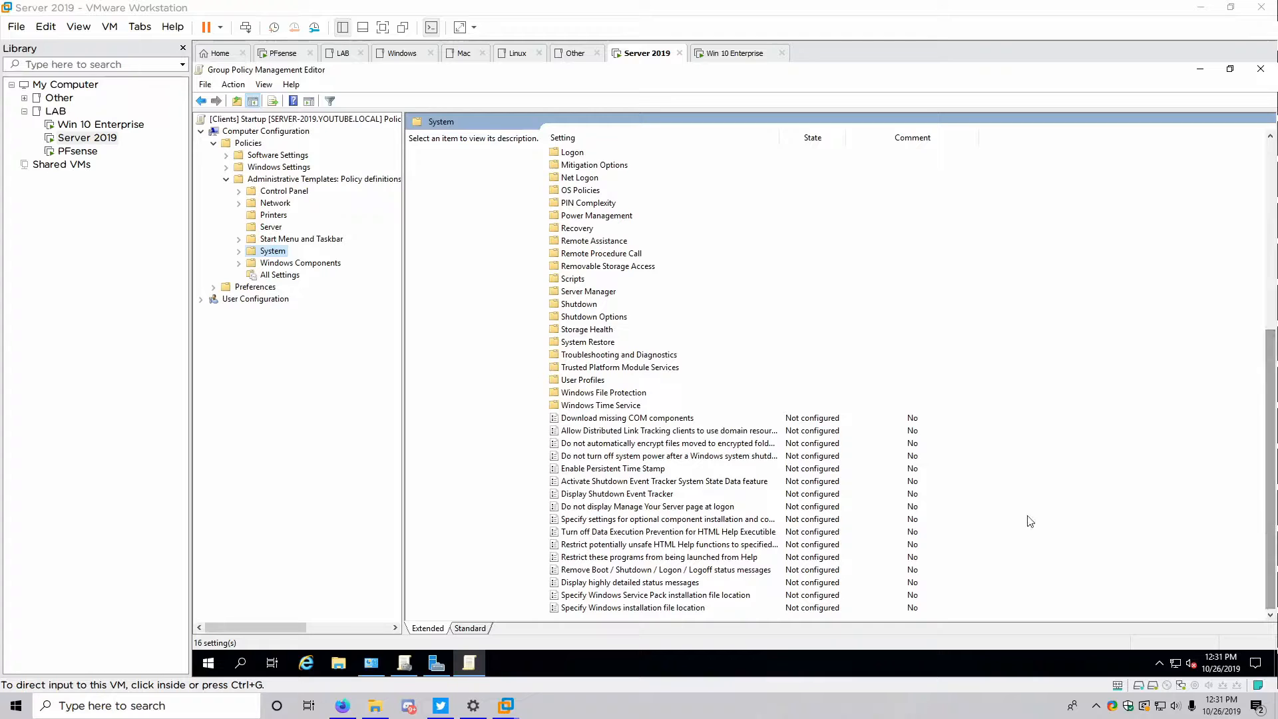
pyautogui.click(566, 584)
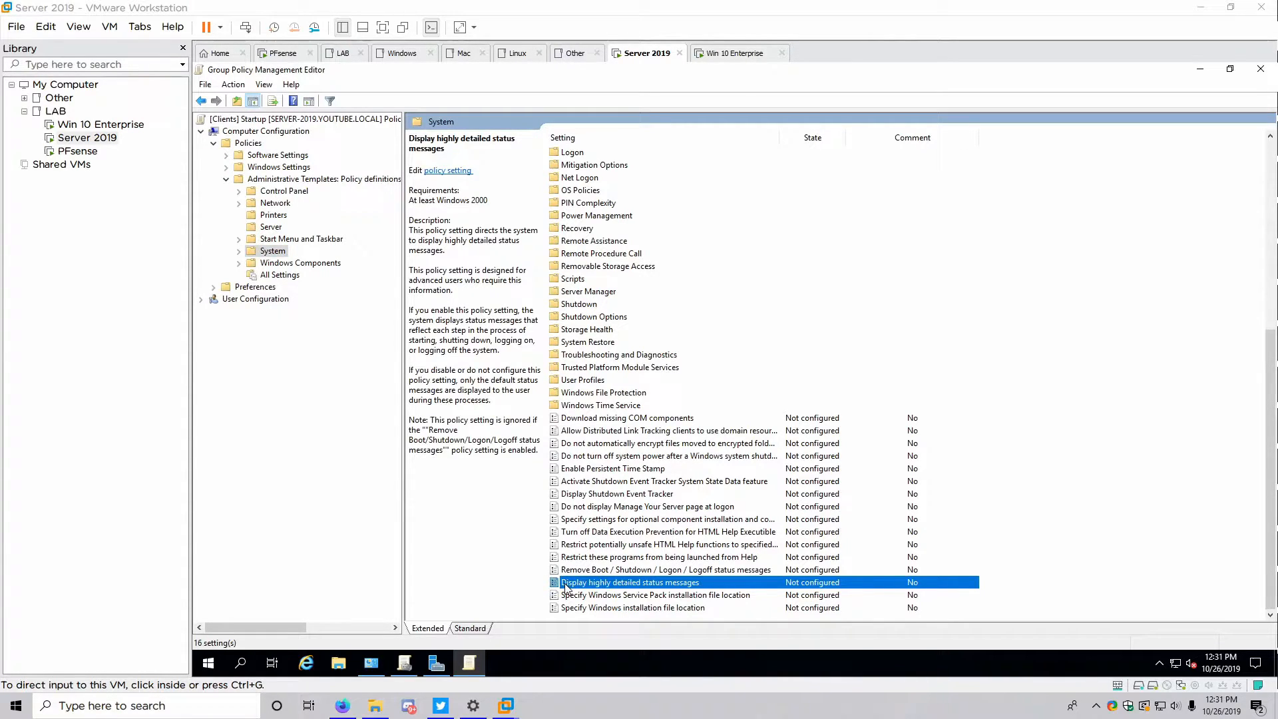
# Set Display highly detailed status messages to Enabled and confirm with OK
pyautogui.doubleClick(566, 584)
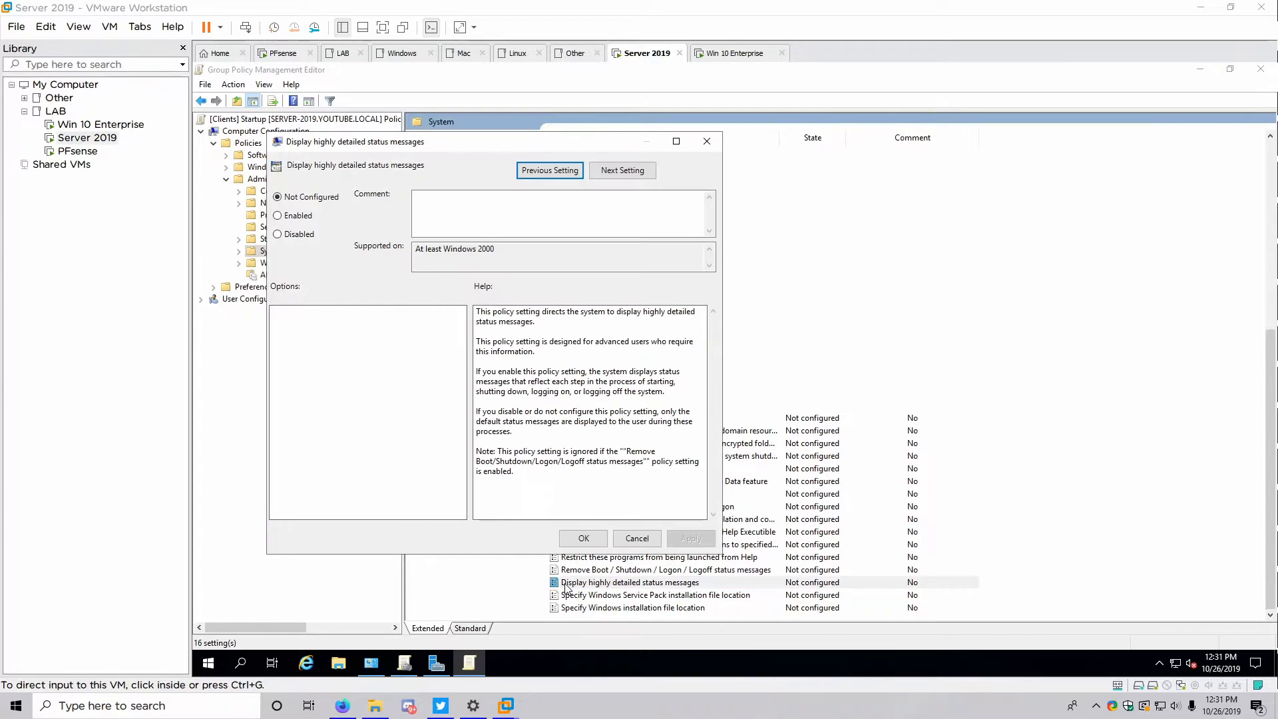
pyautogui.click(285, 218)
pyautogui.click(570, 536)
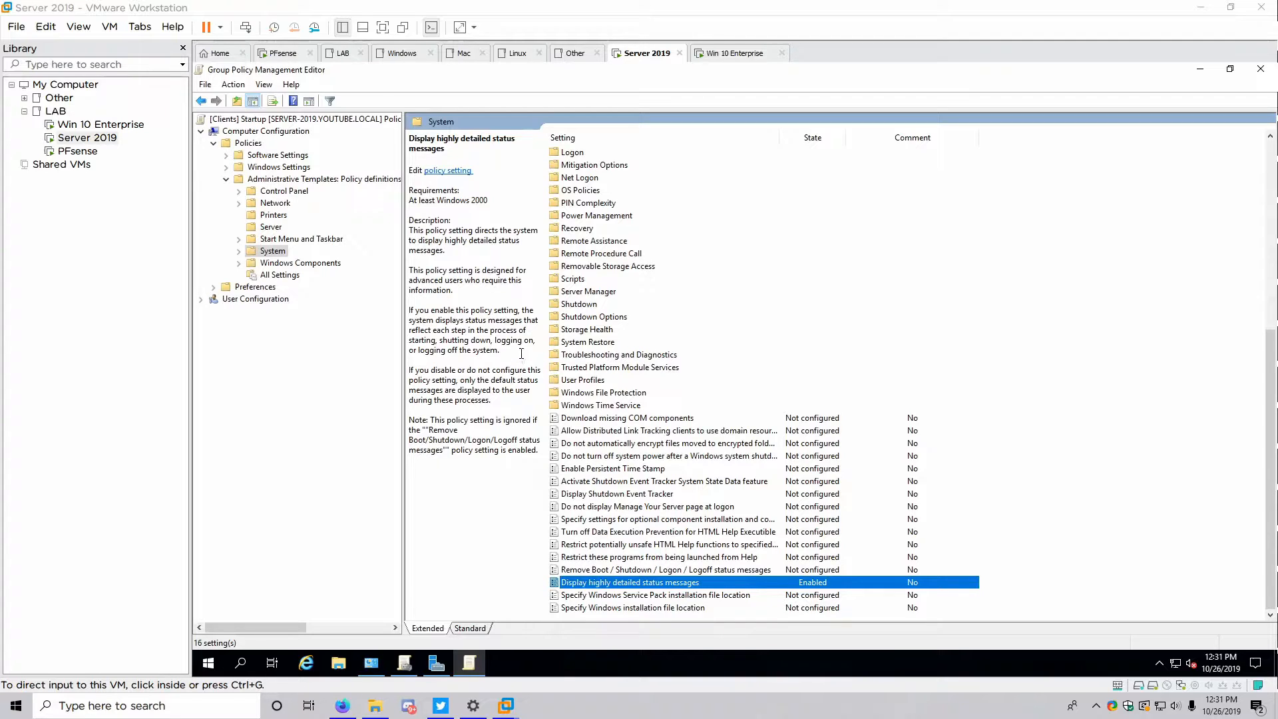
pyautogui.scroll(8, 652, 402)
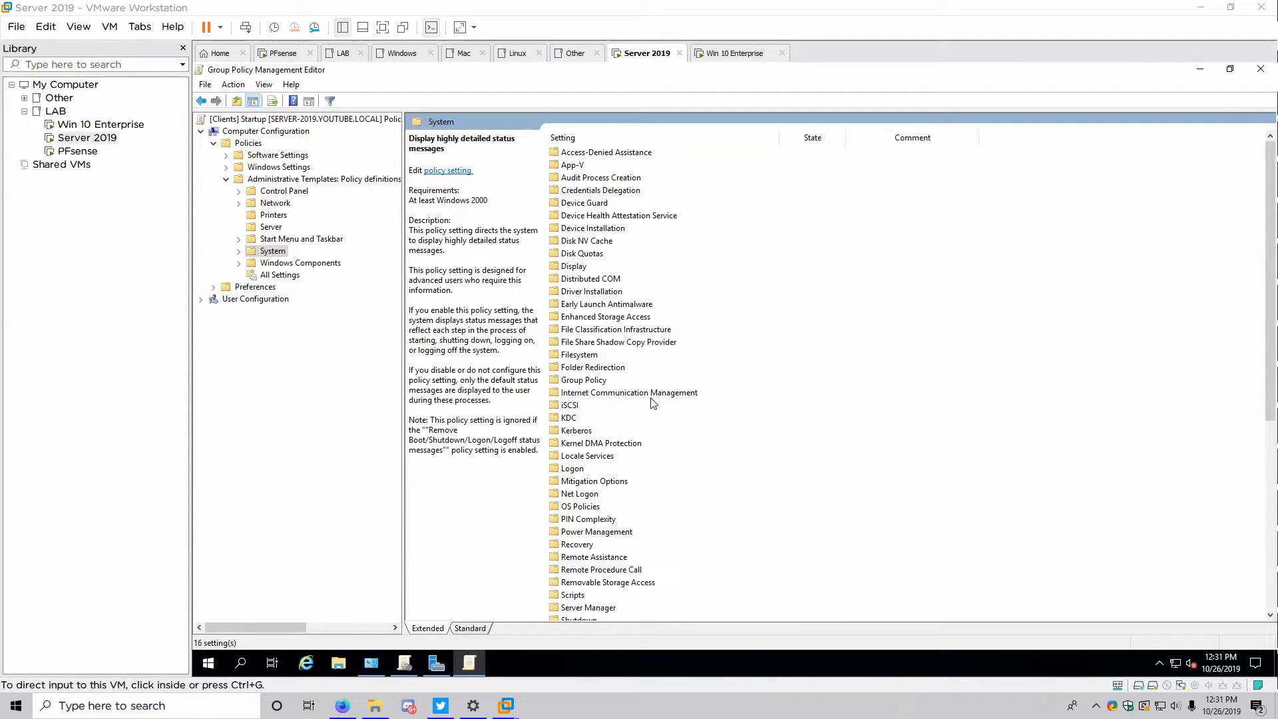
# Browse the System > Group Policy settings, then expand the Windows Components branch
pyautogui.click(239, 252)
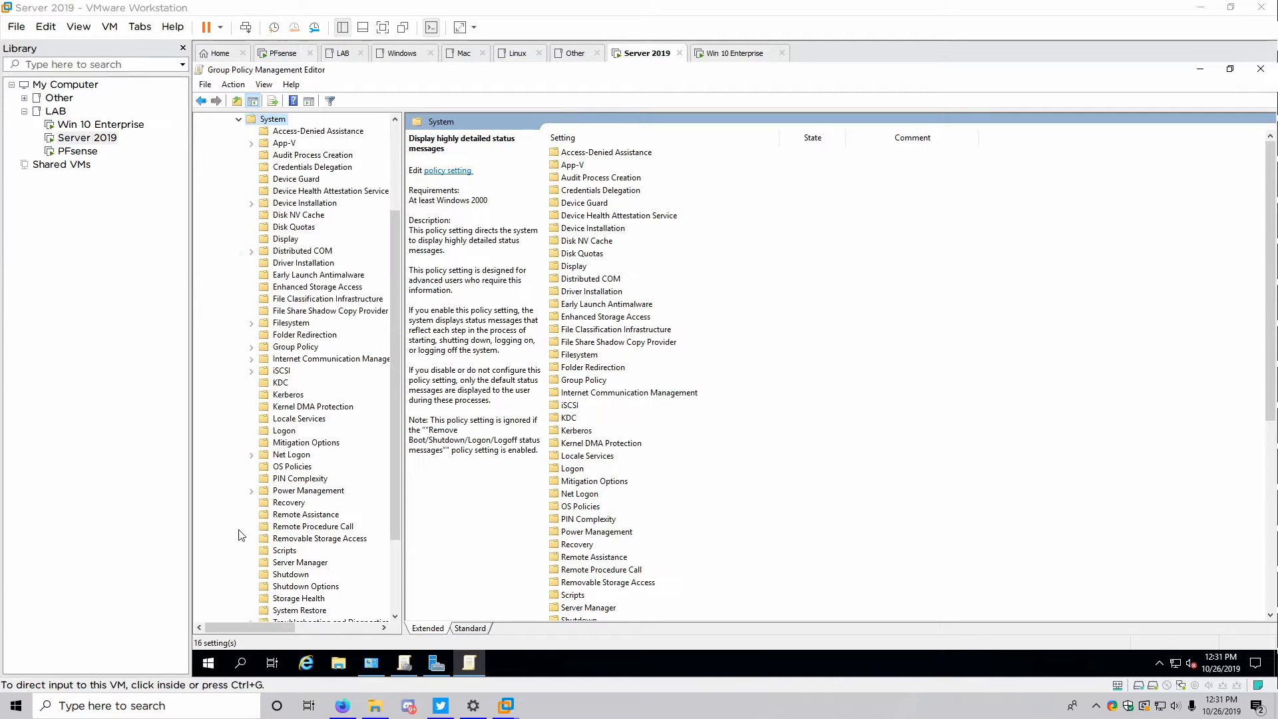
pyautogui.click(295, 347)
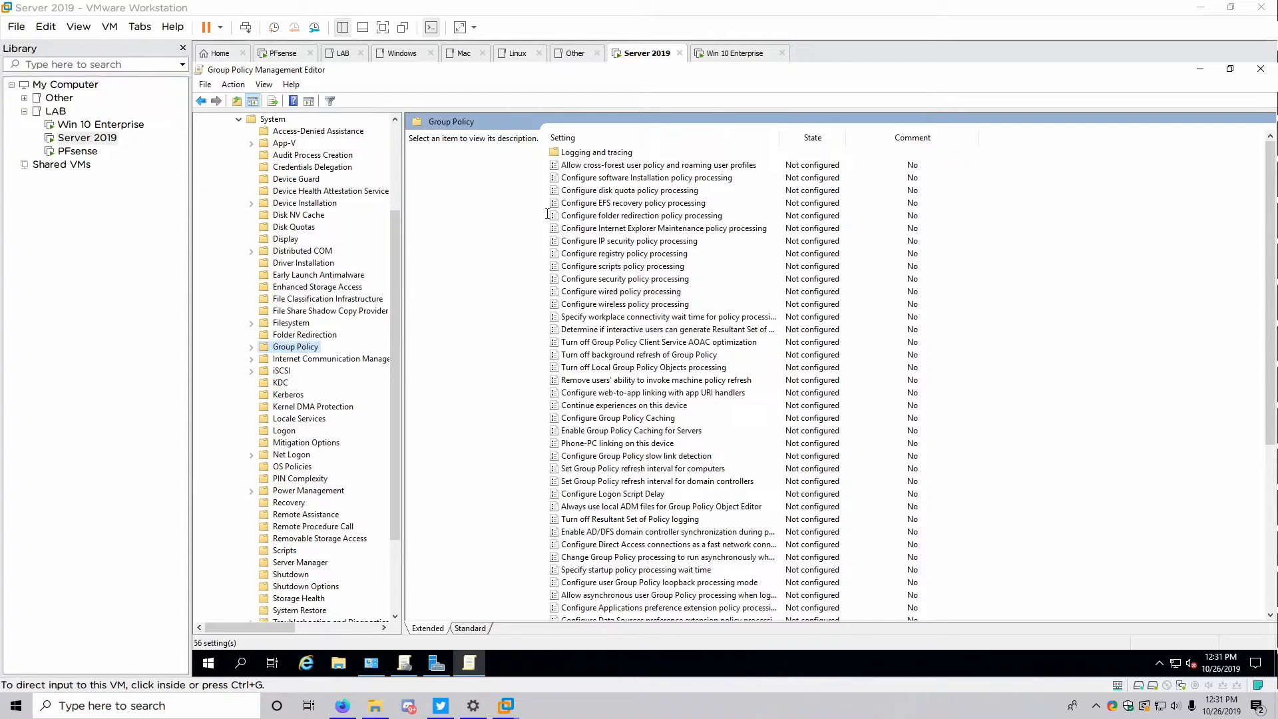
pyautogui.scroll(-5, 602, 536)
pyautogui.scroll(5, 603, 533)
pyautogui.click(238, 119)
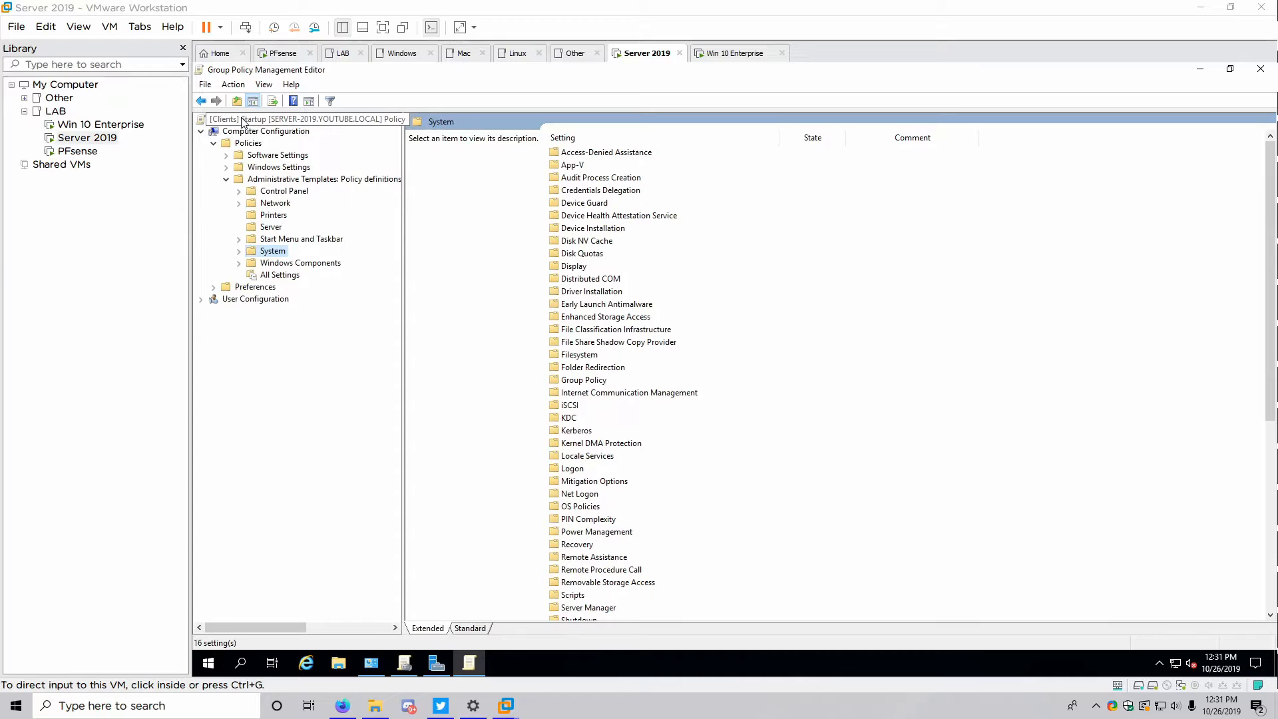
pyautogui.click(239, 264)
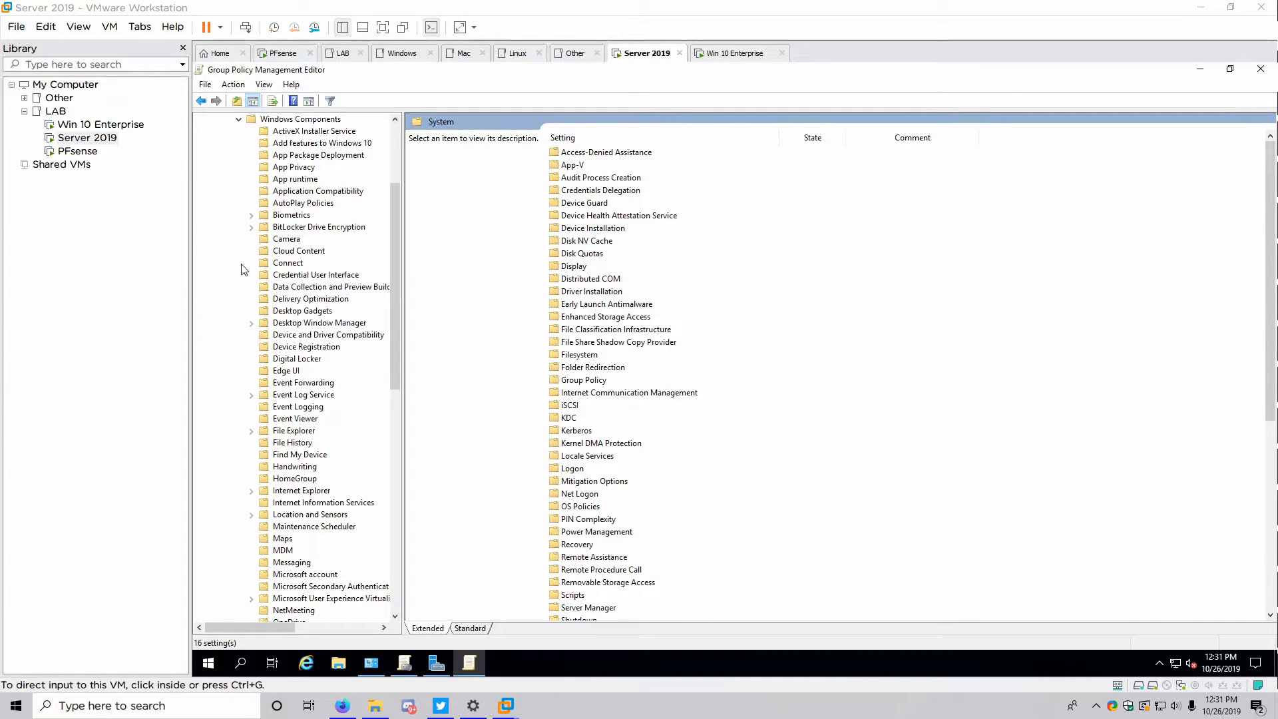
pyautogui.moveTo(398, 224); pyautogui.dragTo(401, 156)
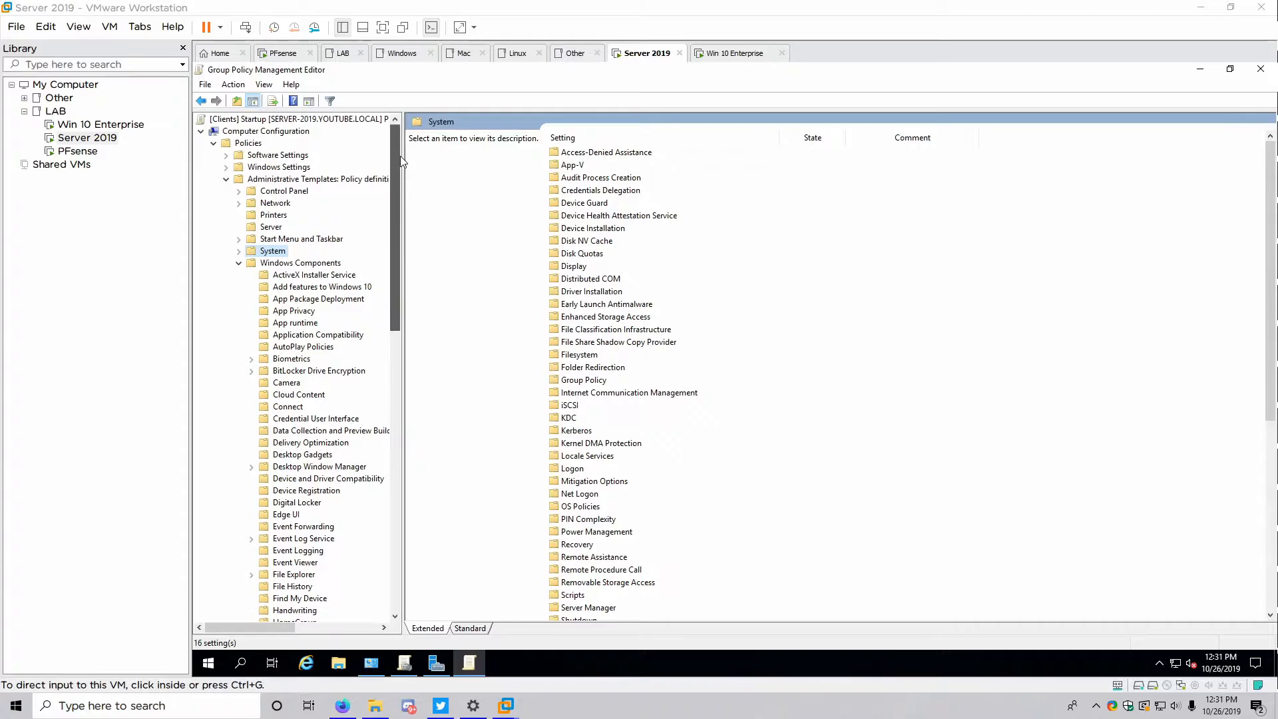
# Show the Control Panel > Personalization policies after checking Start Menu and Taskbar and System
pyautogui.click(239, 191)
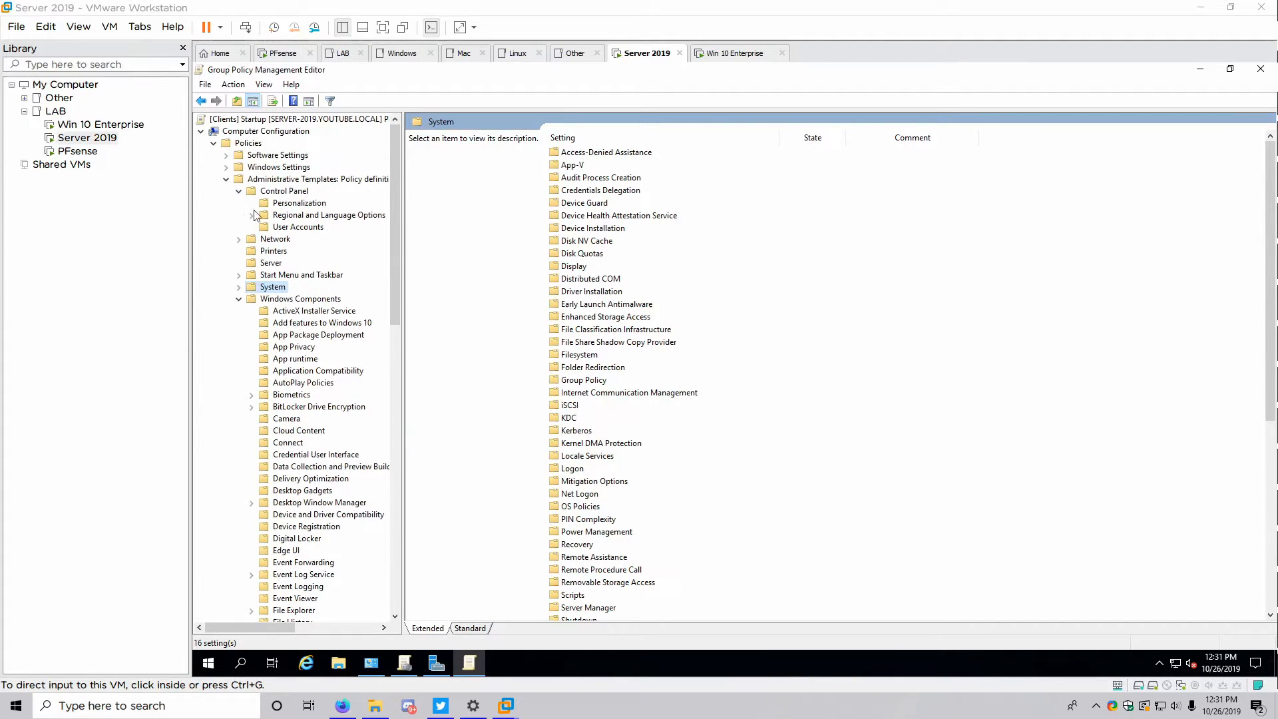
pyautogui.click(322, 204)
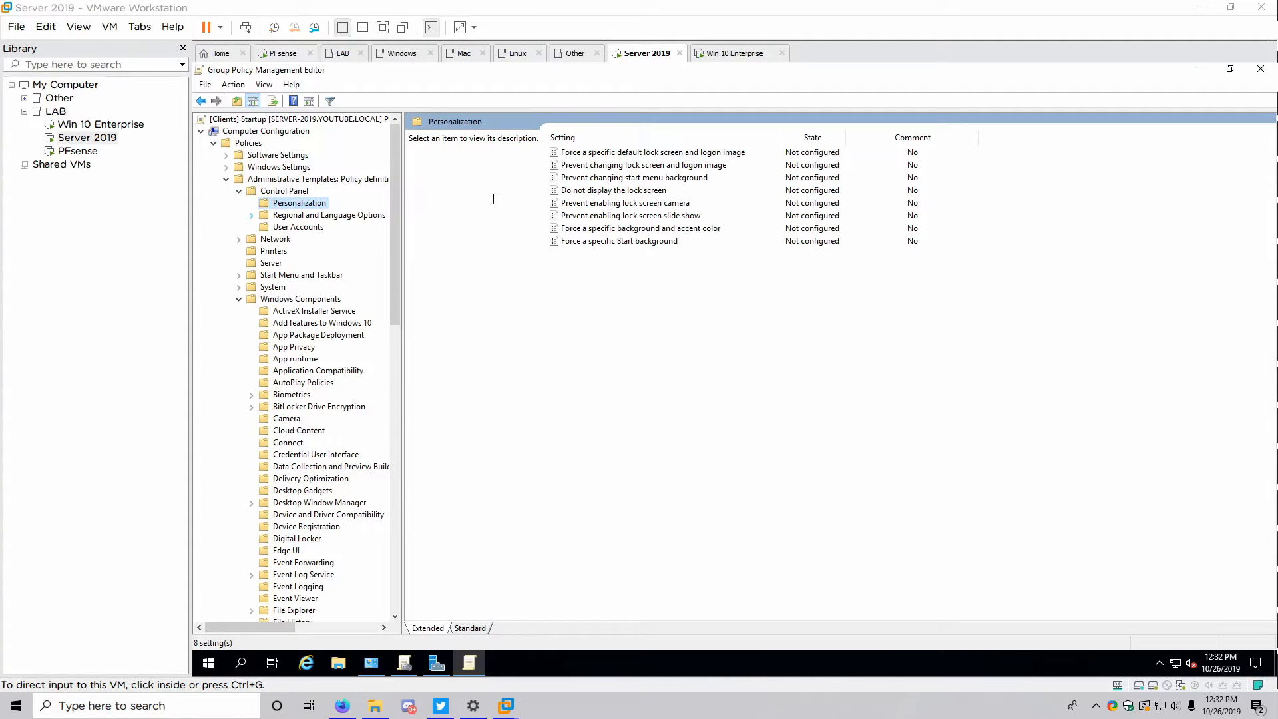
pyautogui.click(239, 275)
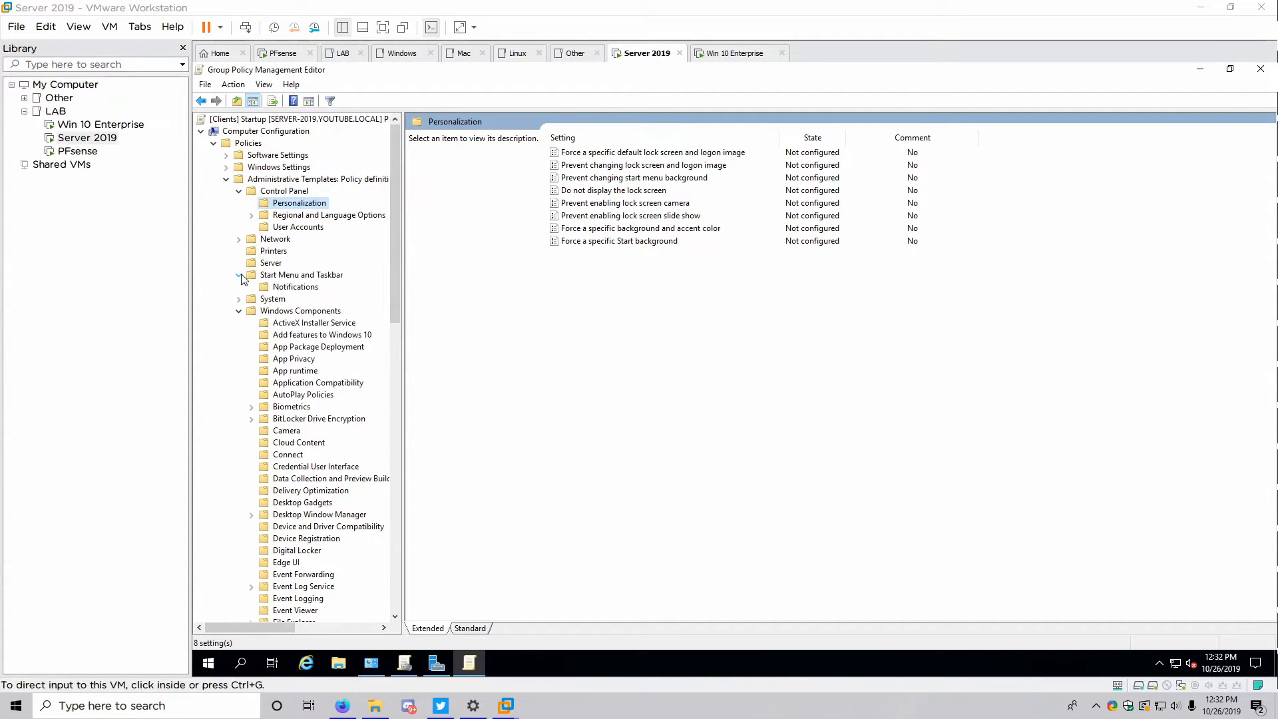
pyautogui.click(239, 299)
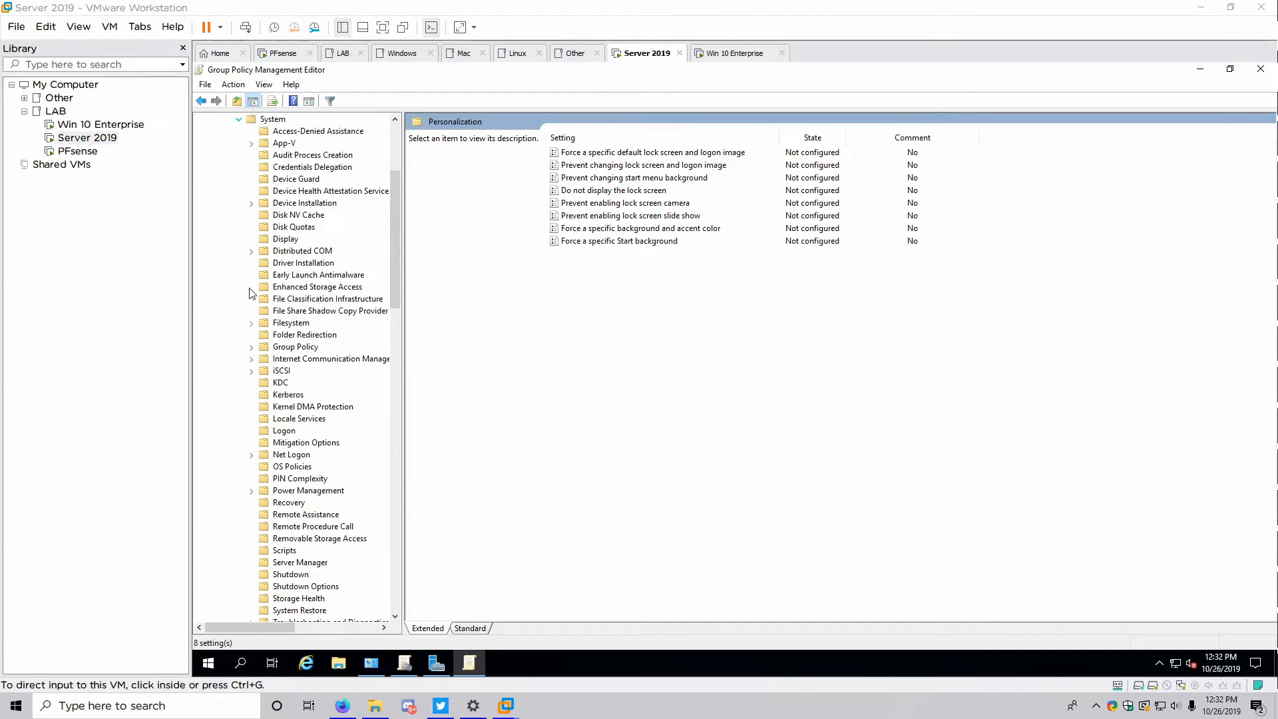
pyautogui.click(276, 121)
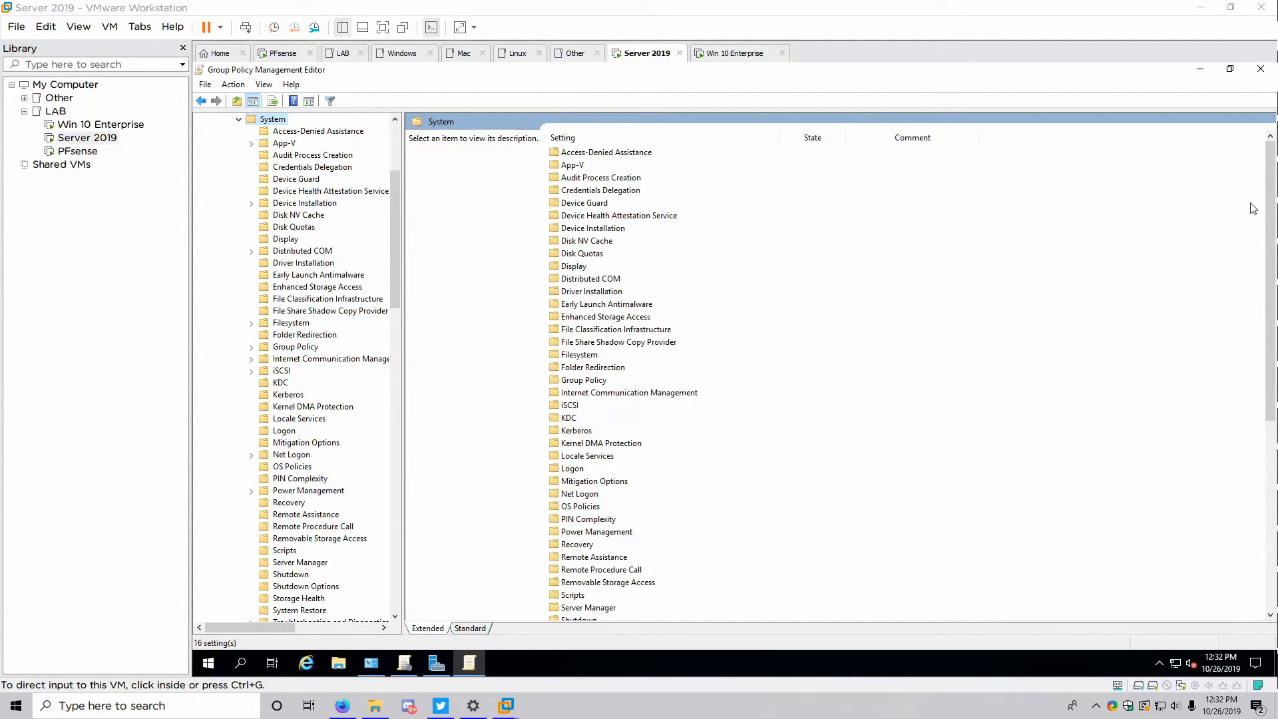
pyautogui.moveTo(1272, 174); pyautogui.dragTo(1219, 471)
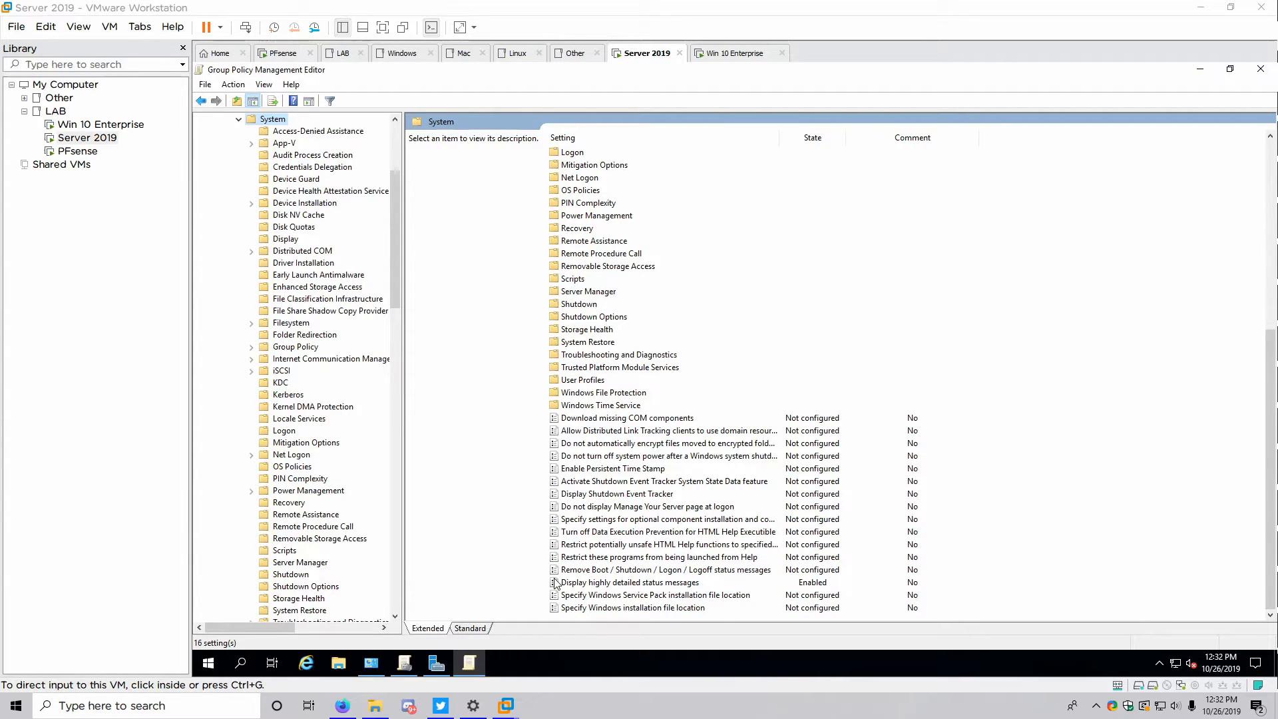
pyautogui.scroll(5, 224, 344)
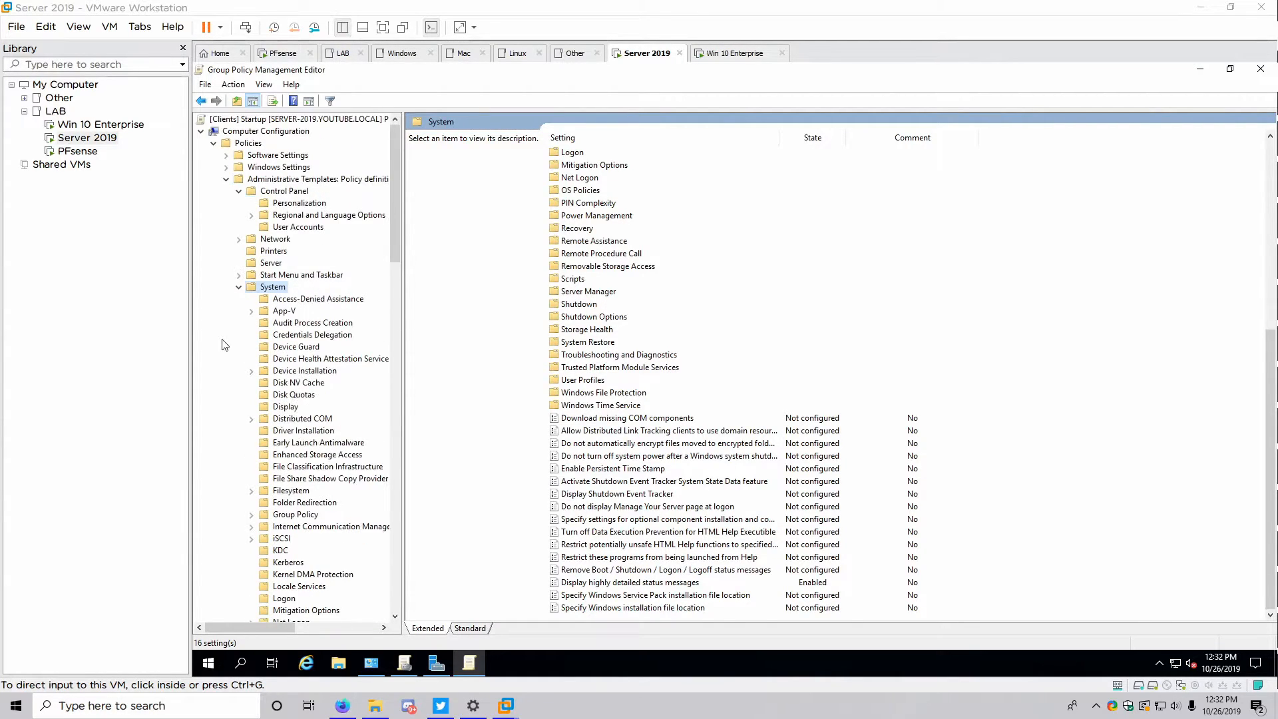
pyautogui.click(300, 203)
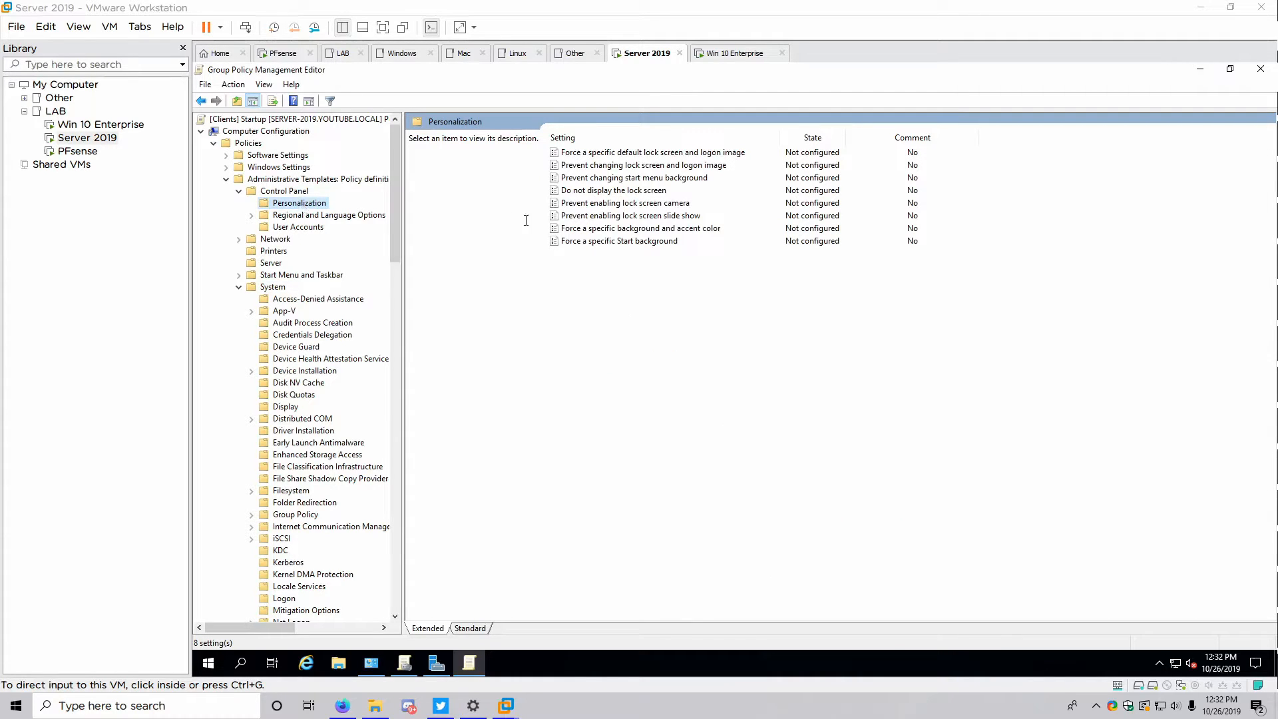
# Open Force a specific default lock screen and logon image, then close it unchanged
pyautogui.doubleClick(601, 157)
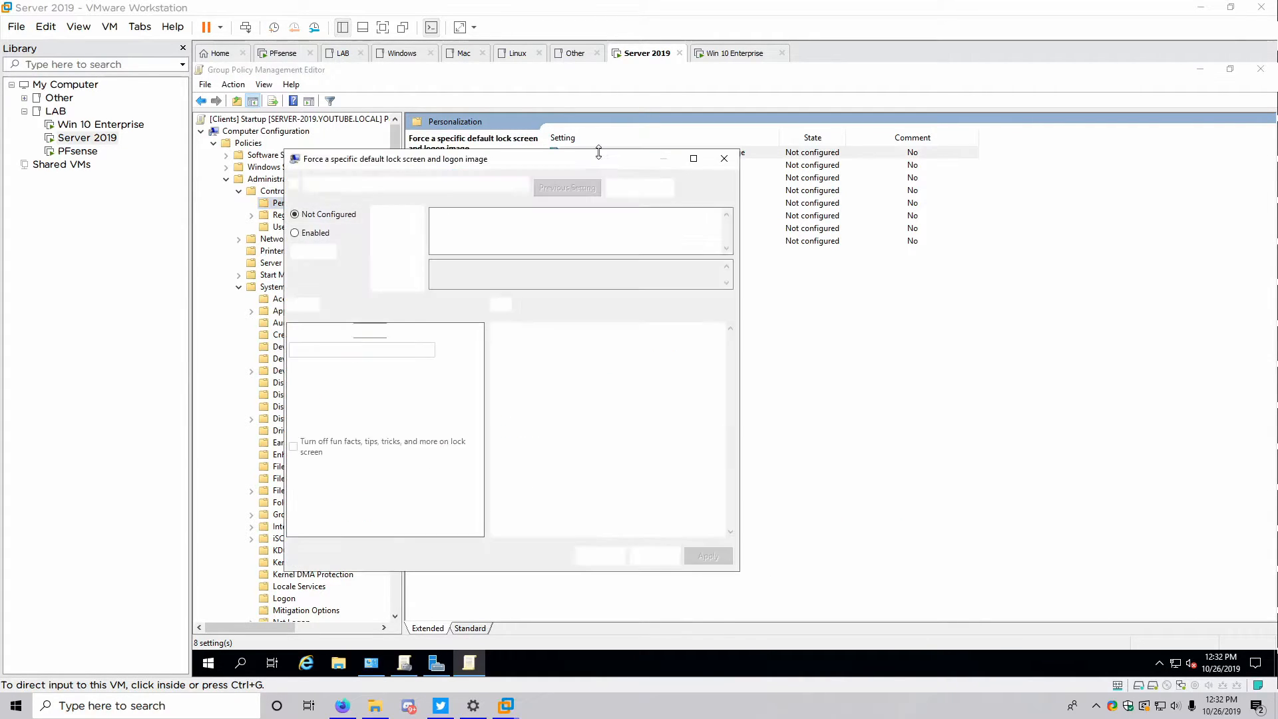
pyautogui.moveTo(455, 166); pyautogui.dragTo(637, 165)
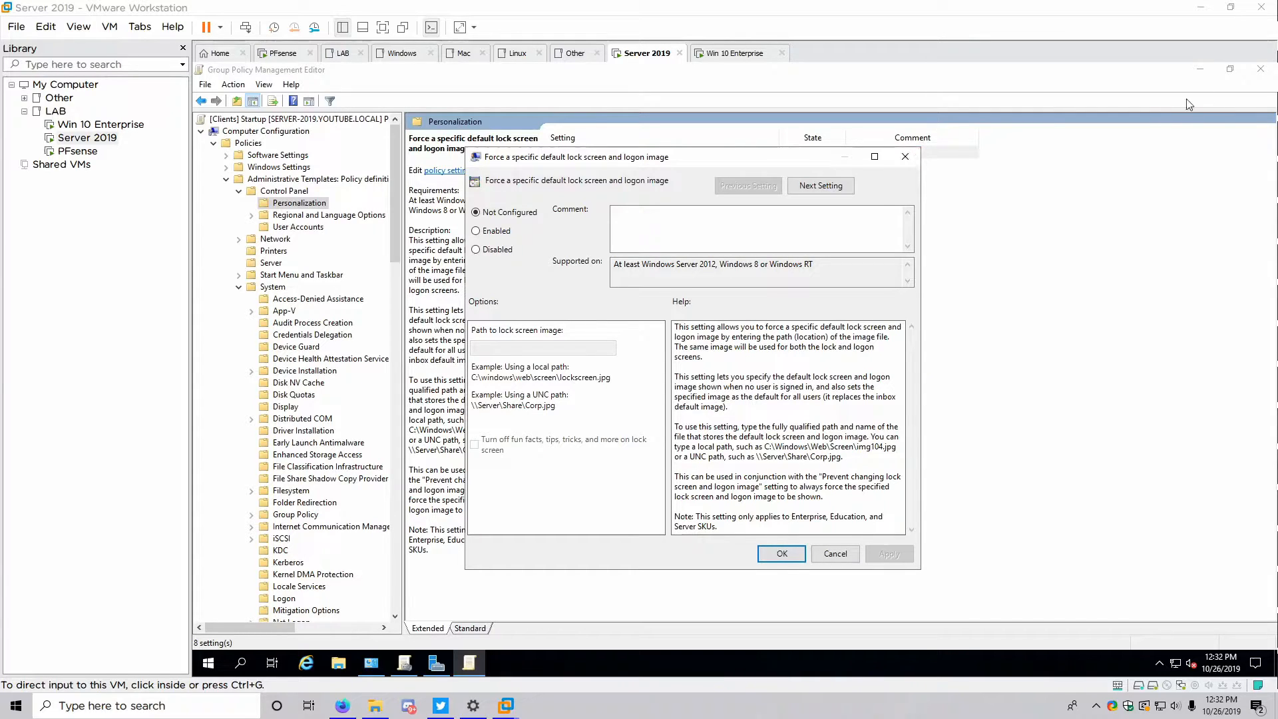
pyautogui.click(907, 160)
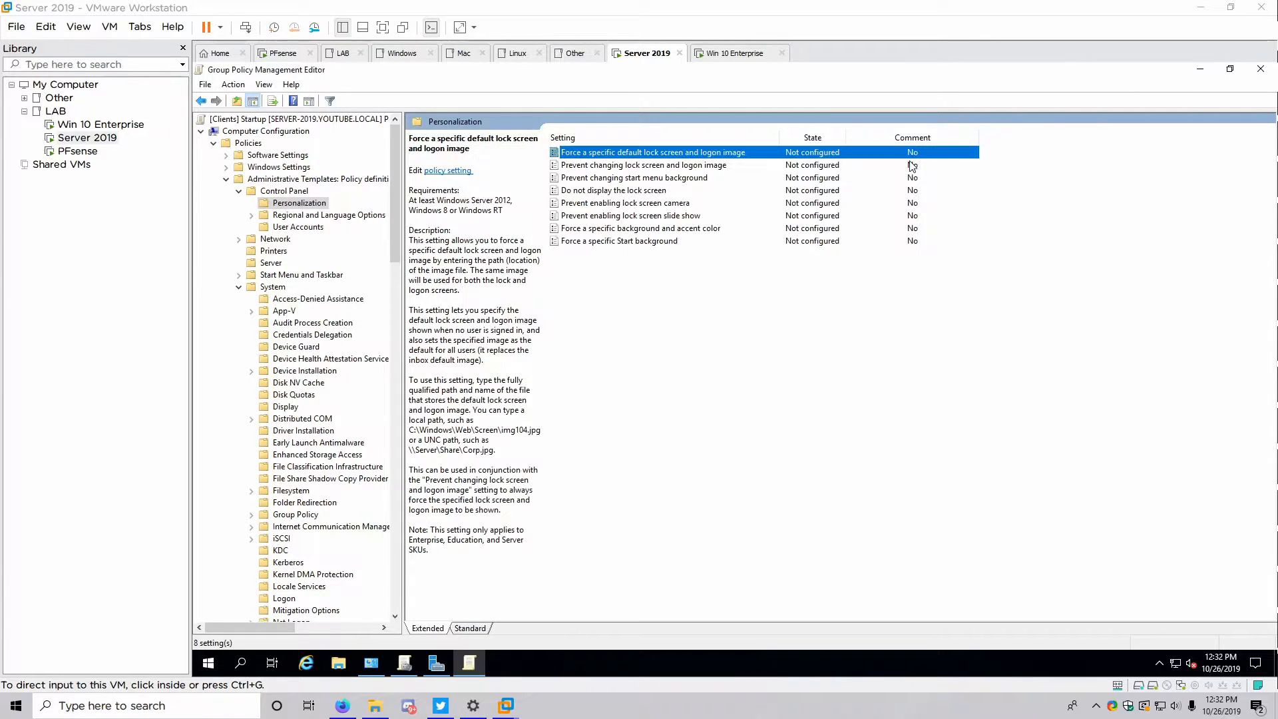
# Minimize all windows, select the Lock and BG desktop images, then restore the policy editor
pyautogui.click(1201, 72)
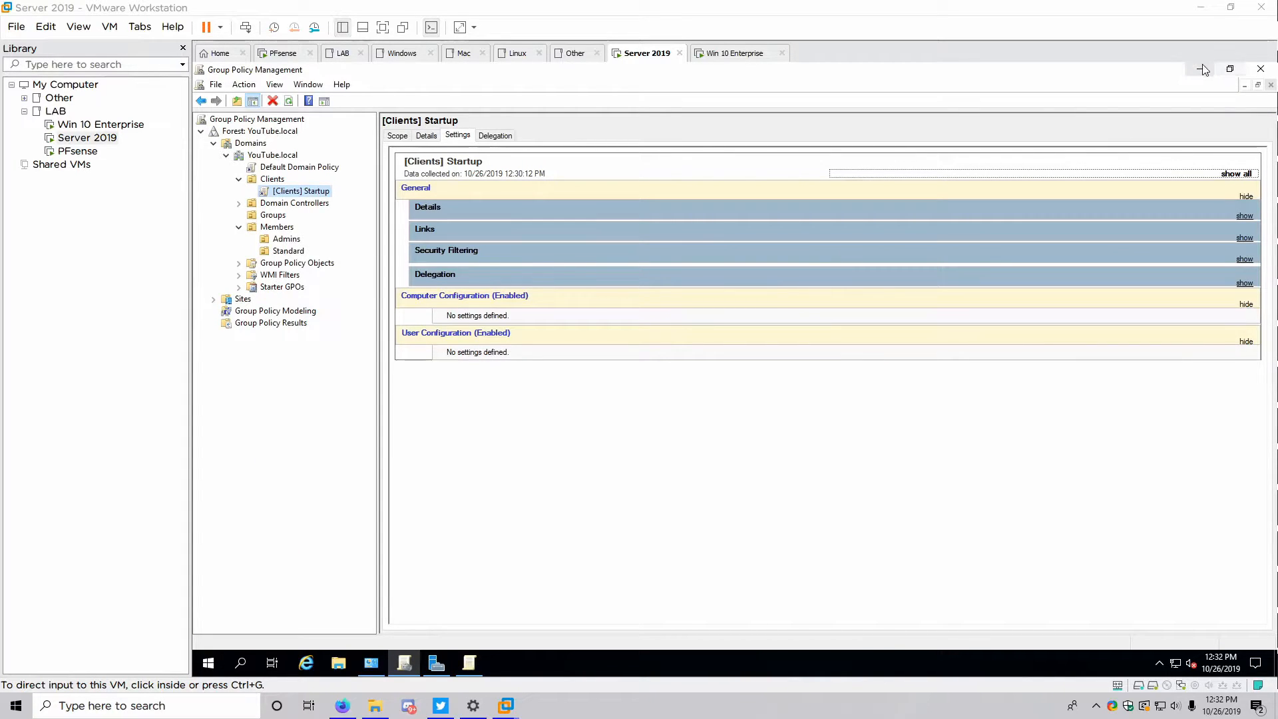
pyautogui.click(1202, 69)
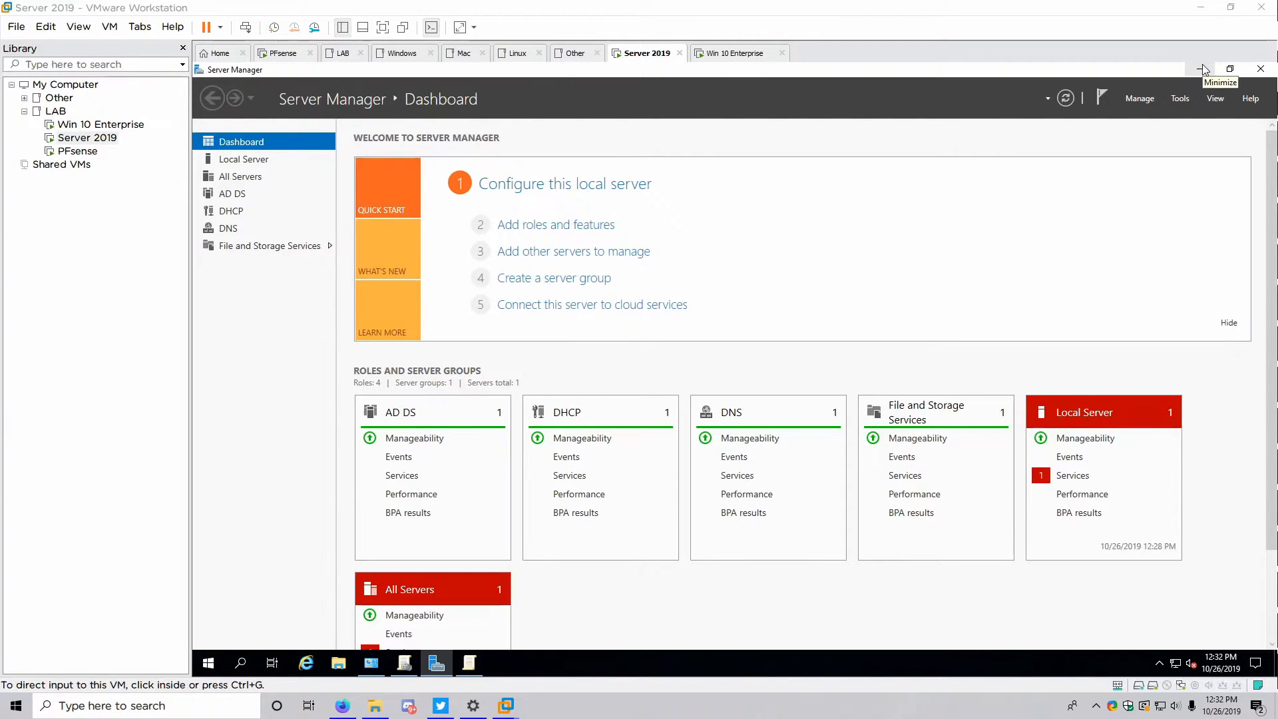
pyautogui.click(1203, 69)
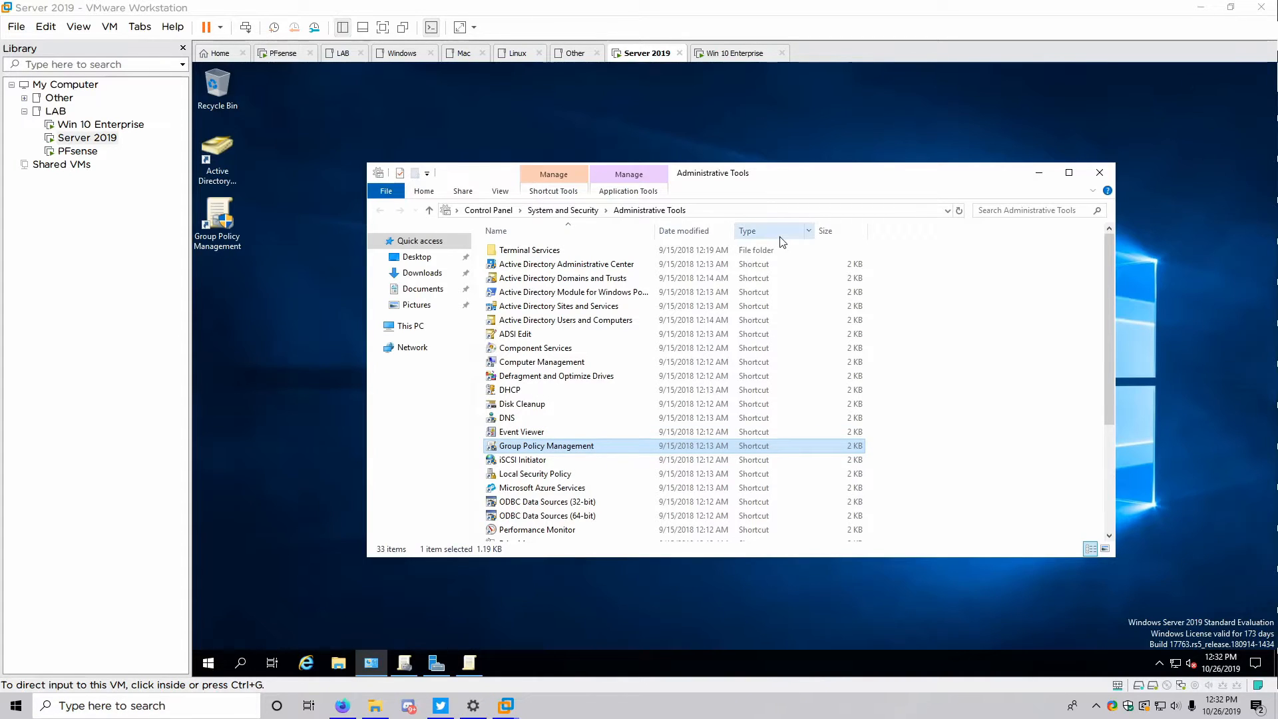
pyautogui.click(1038, 174)
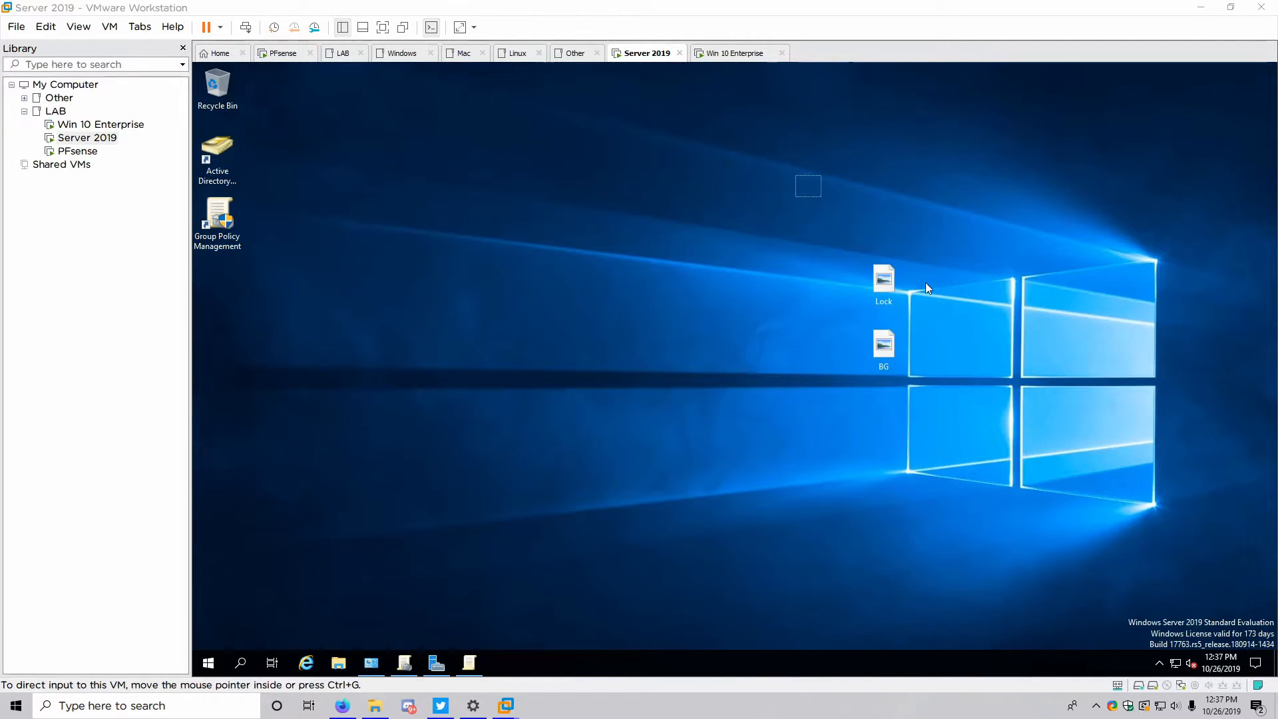
pyautogui.moveTo(925, 286); pyautogui.dragTo(951, 375)
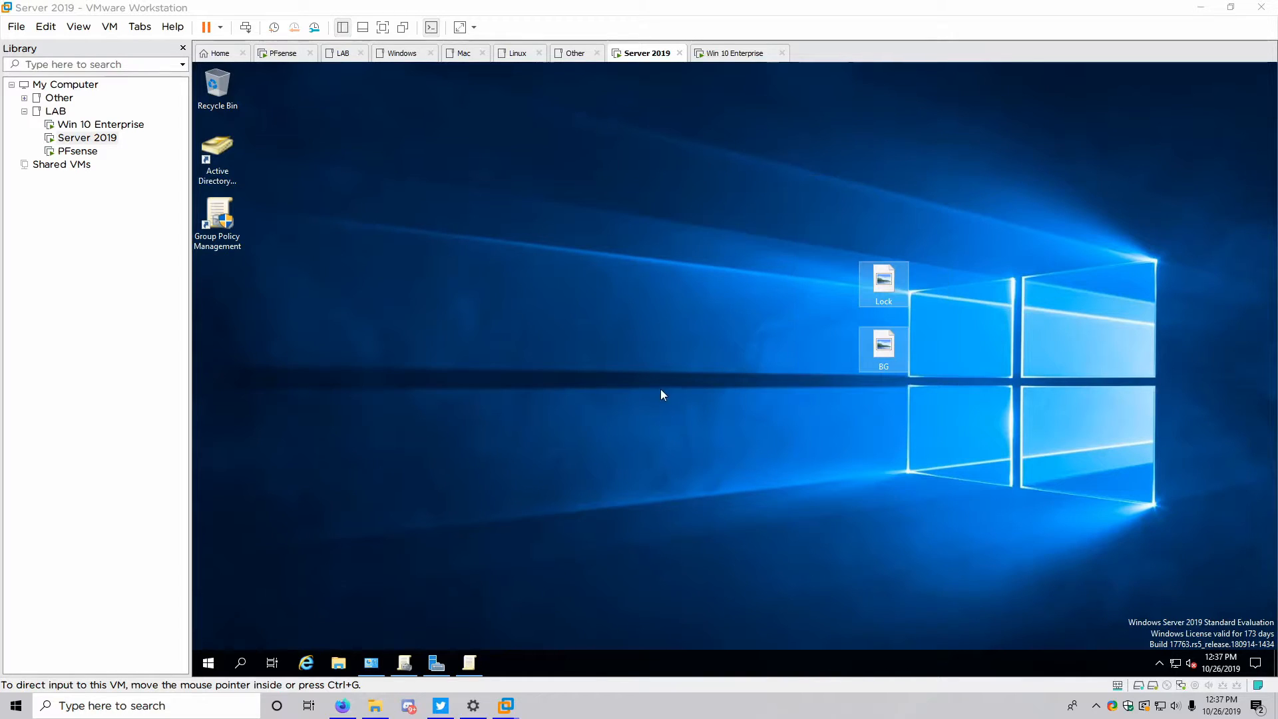
pyautogui.click(469, 662)
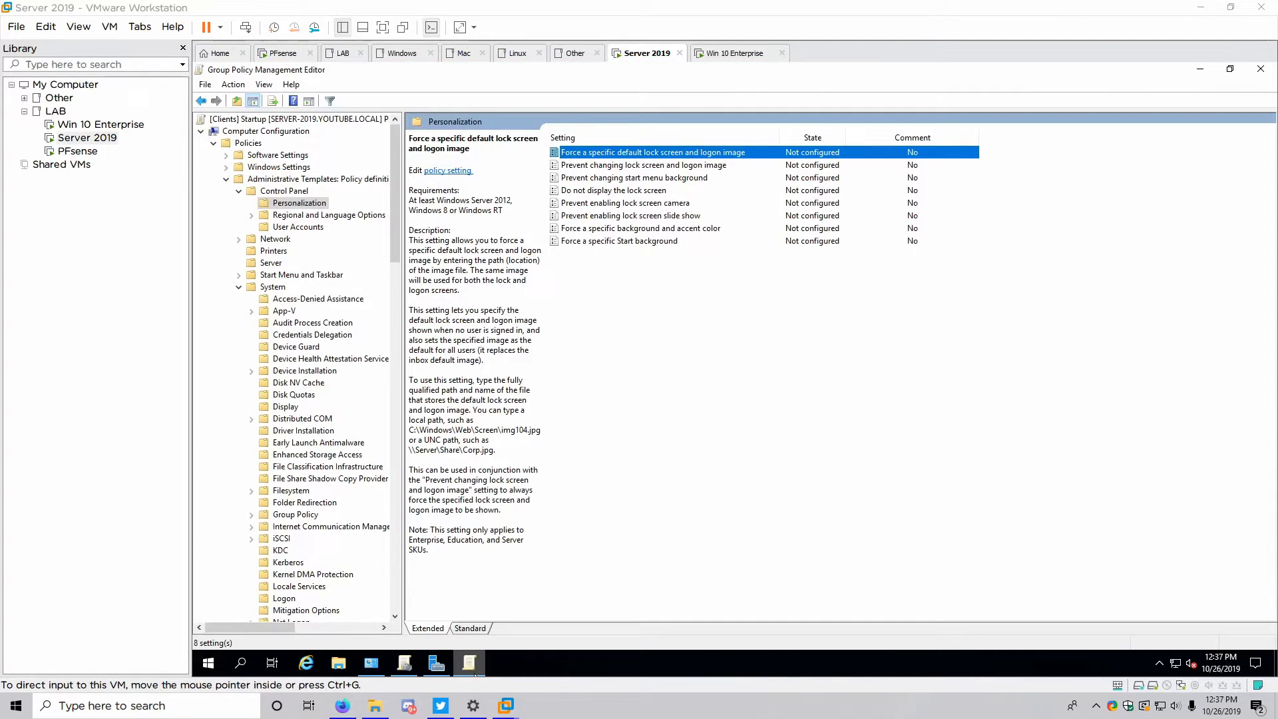
# Collapse the Administrative Templates categories and computer Policies branch back to the top of the tree
pyautogui.click(251, 191)
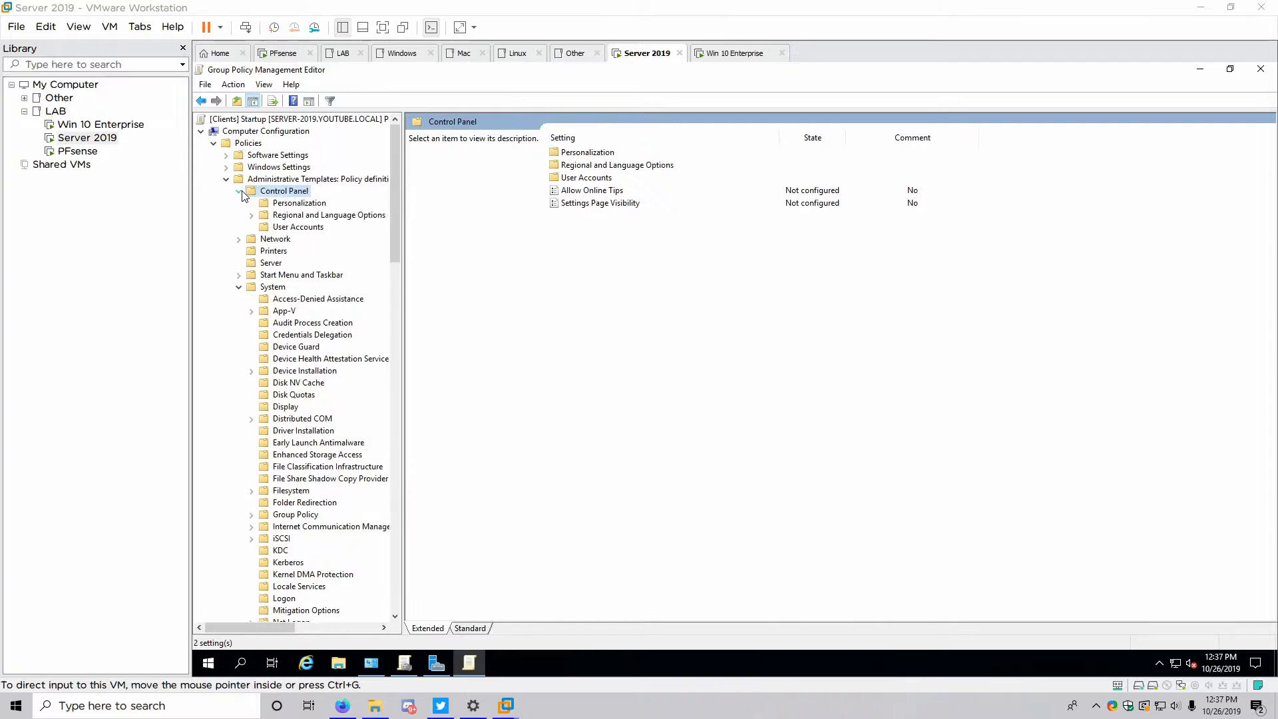
pyautogui.click(238, 191)
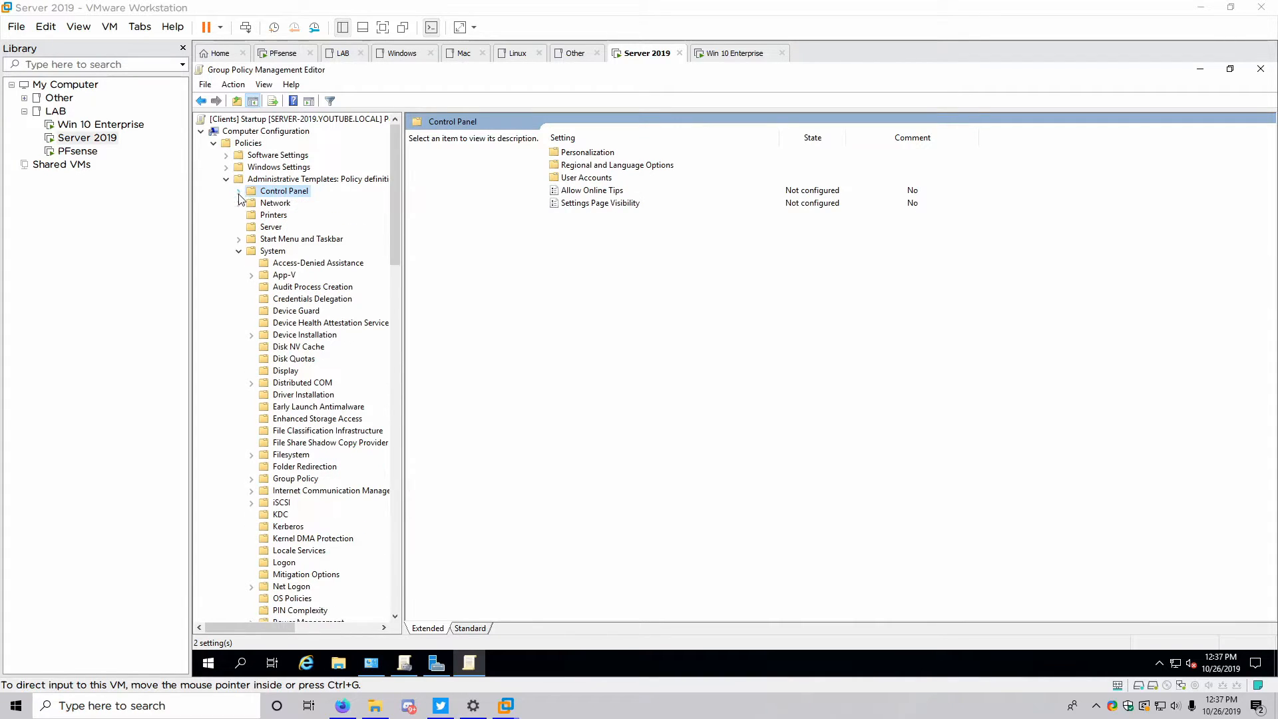
pyautogui.click(238, 251)
pyautogui.click(238, 263)
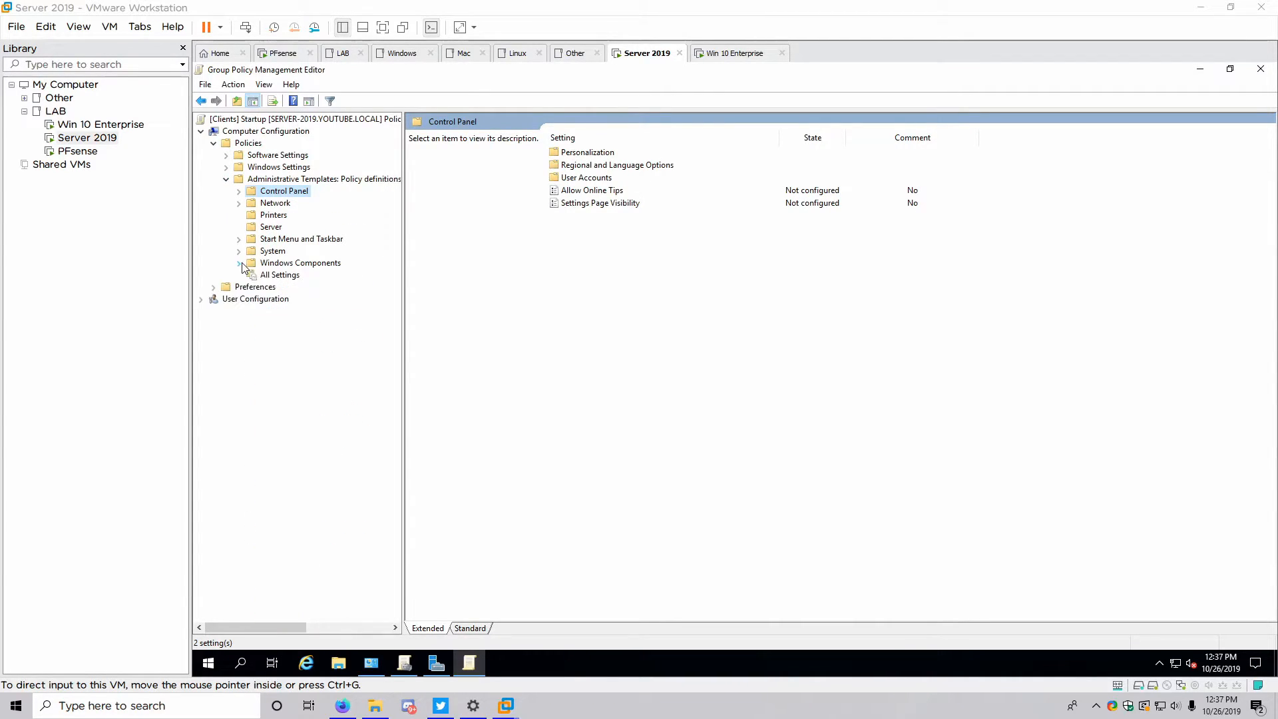
pyautogui.click(227, 179)
pyautogui.click(215, 143)
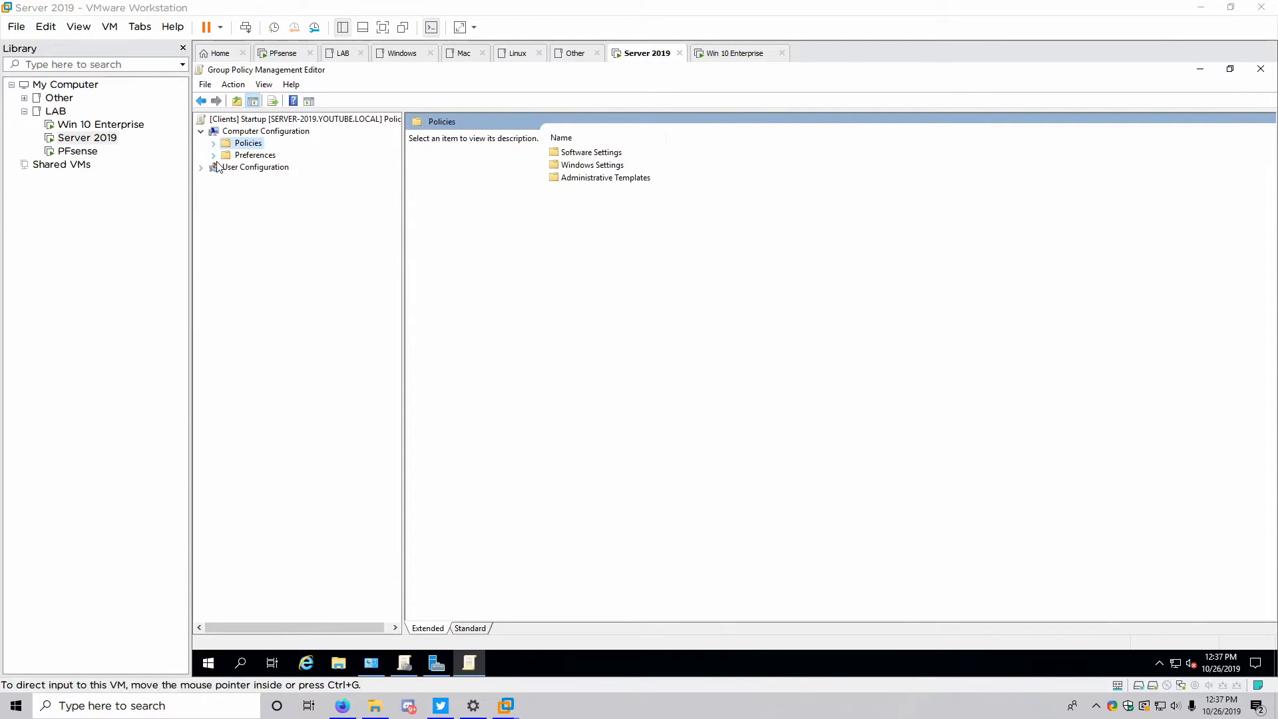
pyautogui.click(214, 167)
# Add a Preferences > Windows Settings > Folders item with path C:\Files
pyautogui.click(214, 155)
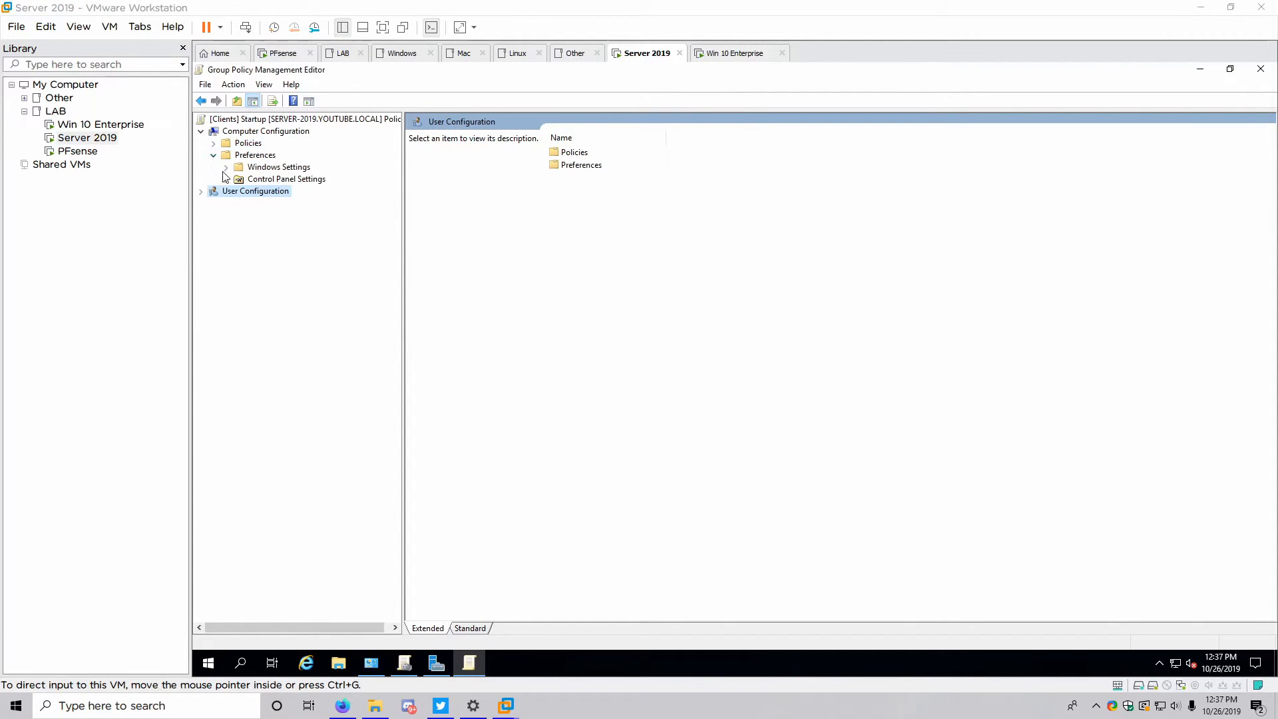
pyautogui.click(226, 167)
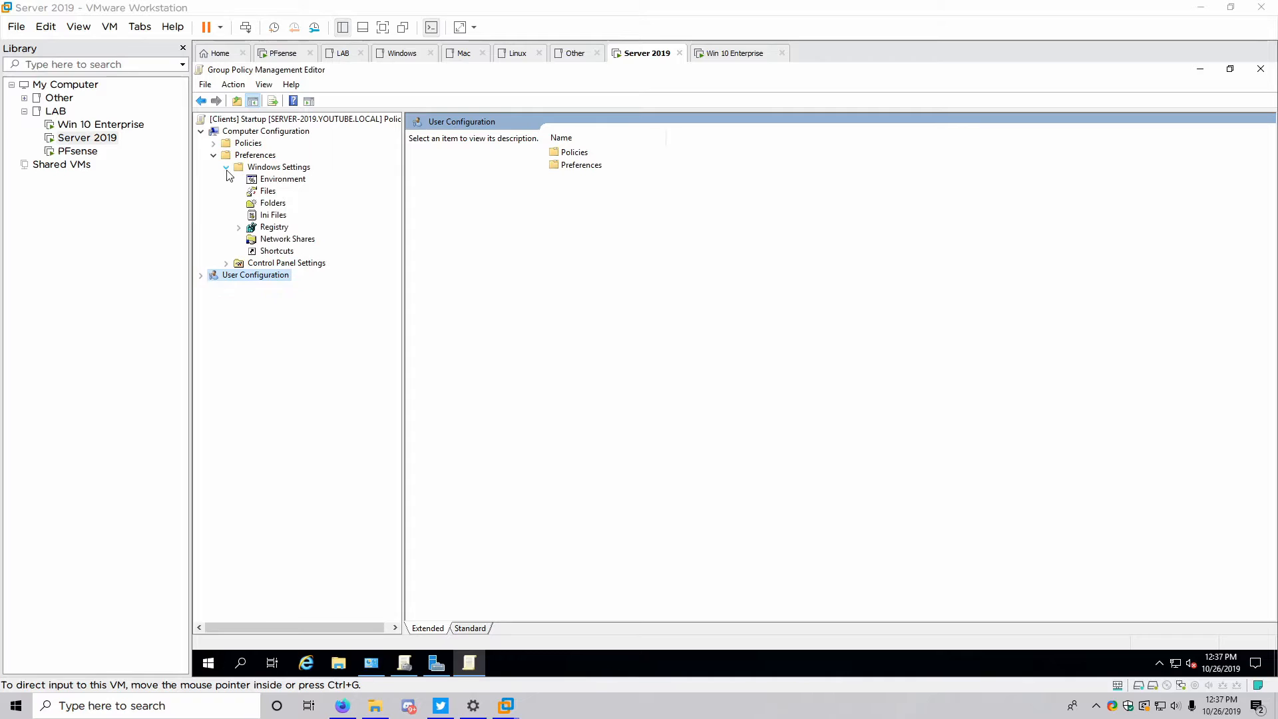
pyautogui.click(266, 203)
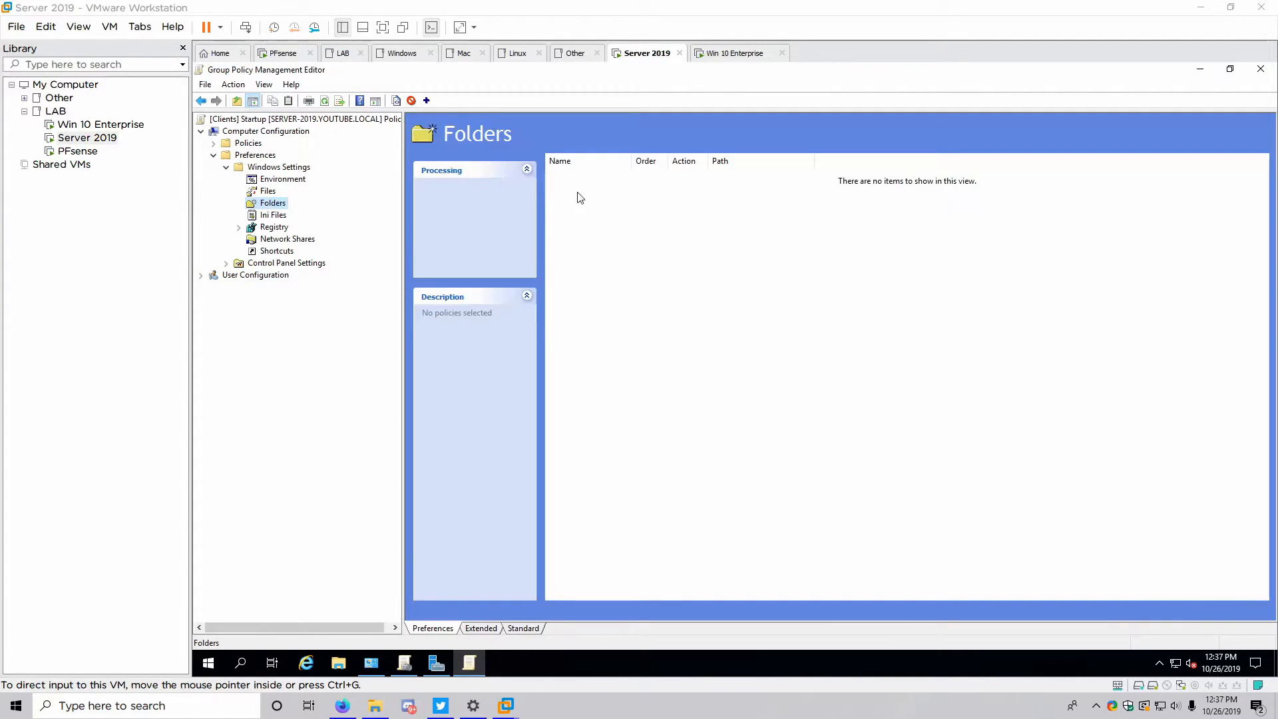
pyautogui.rightClick(591, 198)
pyautogui.moveTo(605, 197)
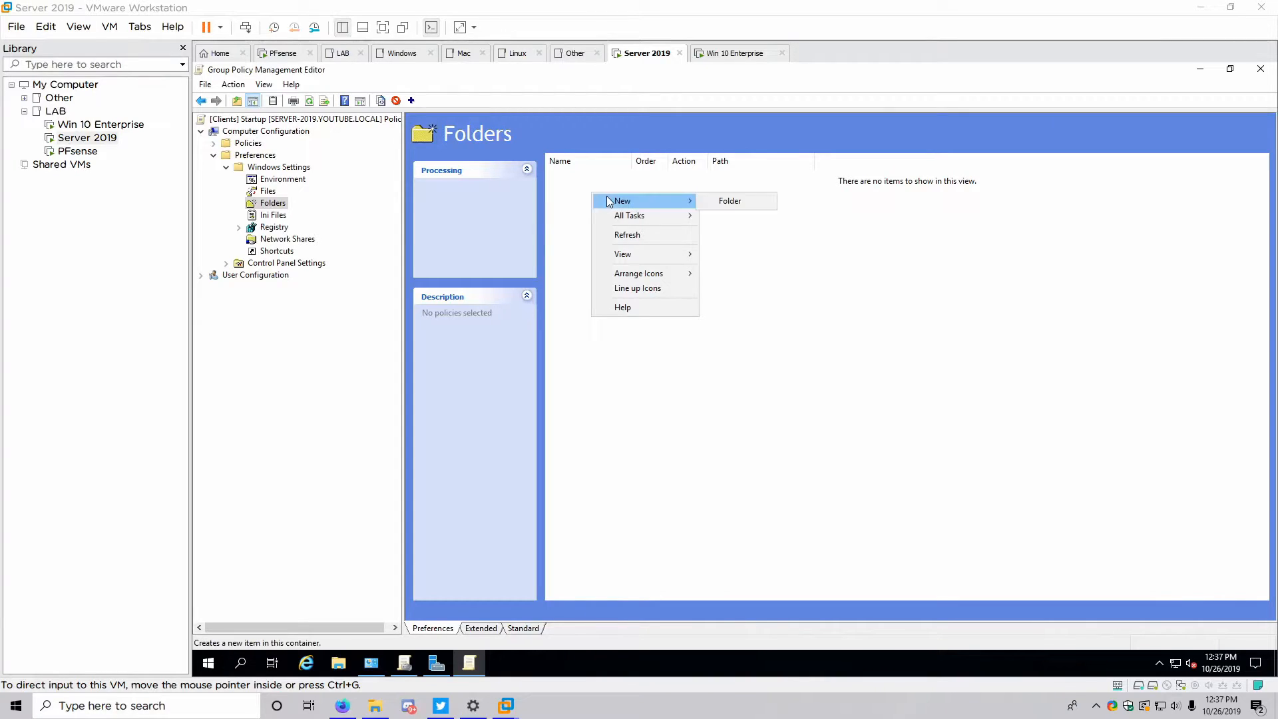
pyautogui.click(723, 205)
pyautogui.click(687, 294)
pyautogui.write('C:\\Files')
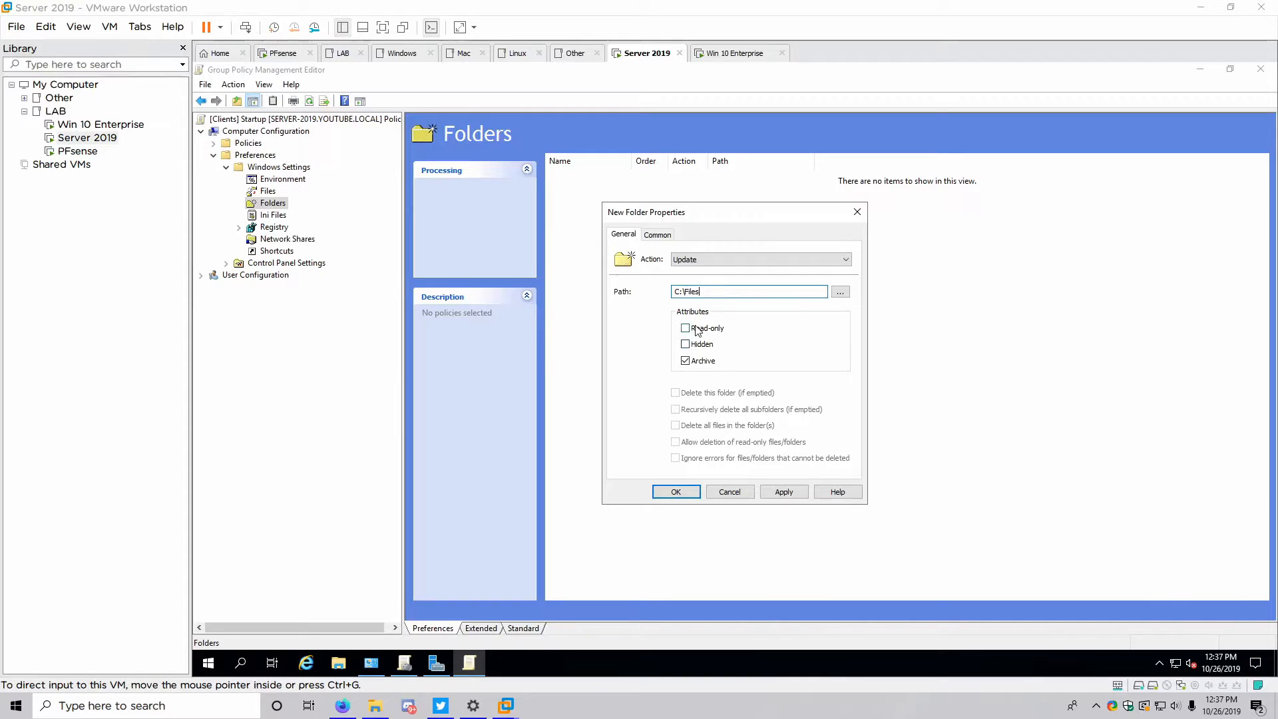
pyautogui.click(696, 493)
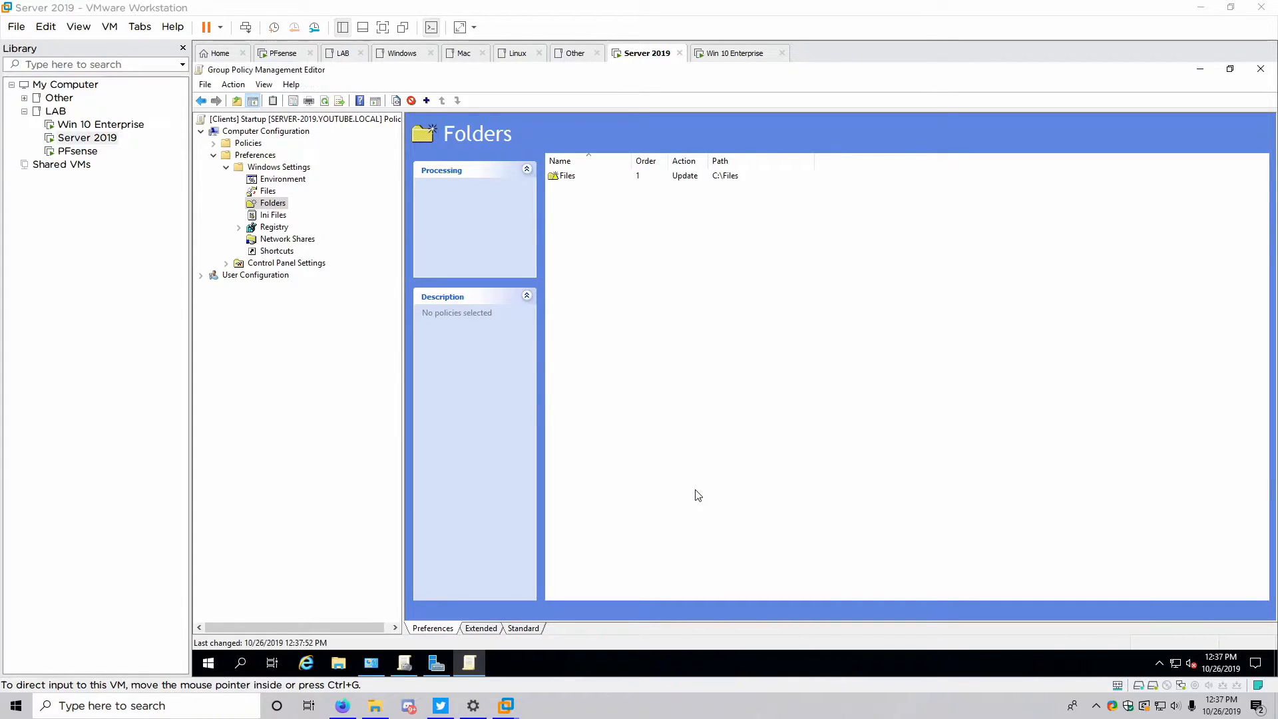
# View the Files preference list and dismiss its add-item menu without creating anything
pyautogui.click(252, 192)
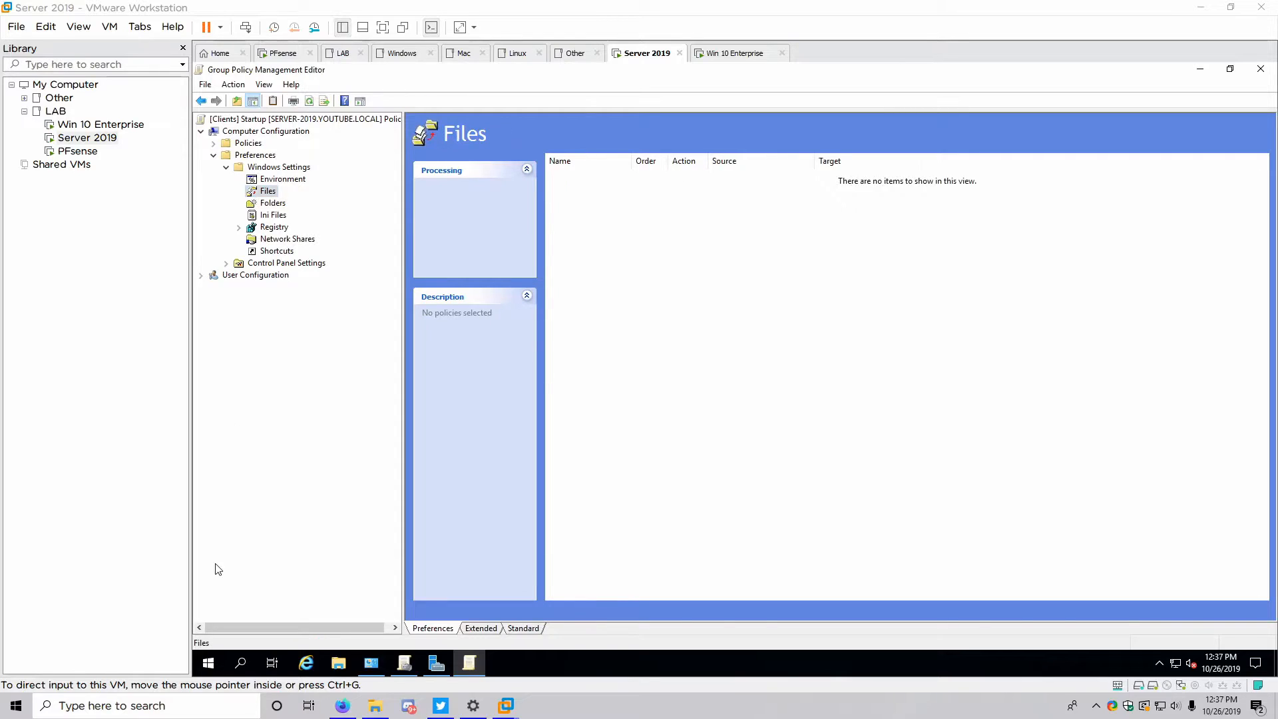
pyautogui.rightClick(566, 203)
pyautogui.moveTo(590, 213)
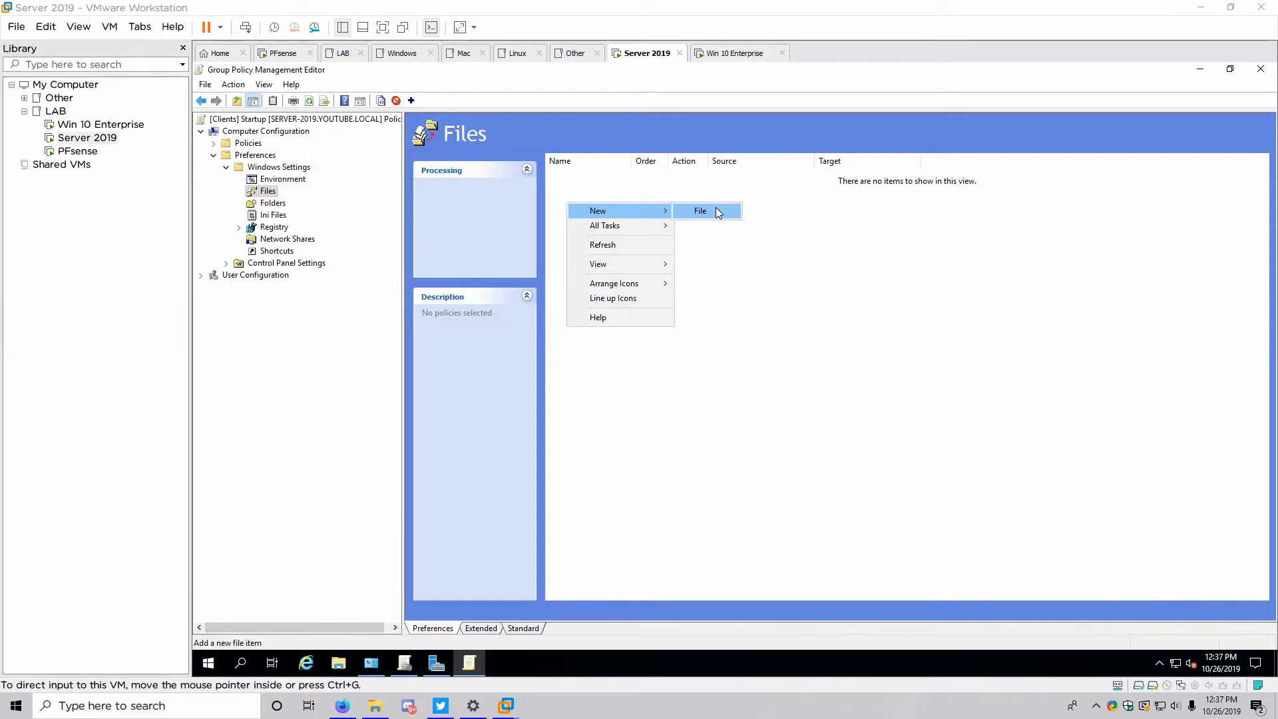
pyautogui.click(717, 383)
# Create a new folder named Files at the root of Local Disk (C:)
pyautogui.click(339, 662)
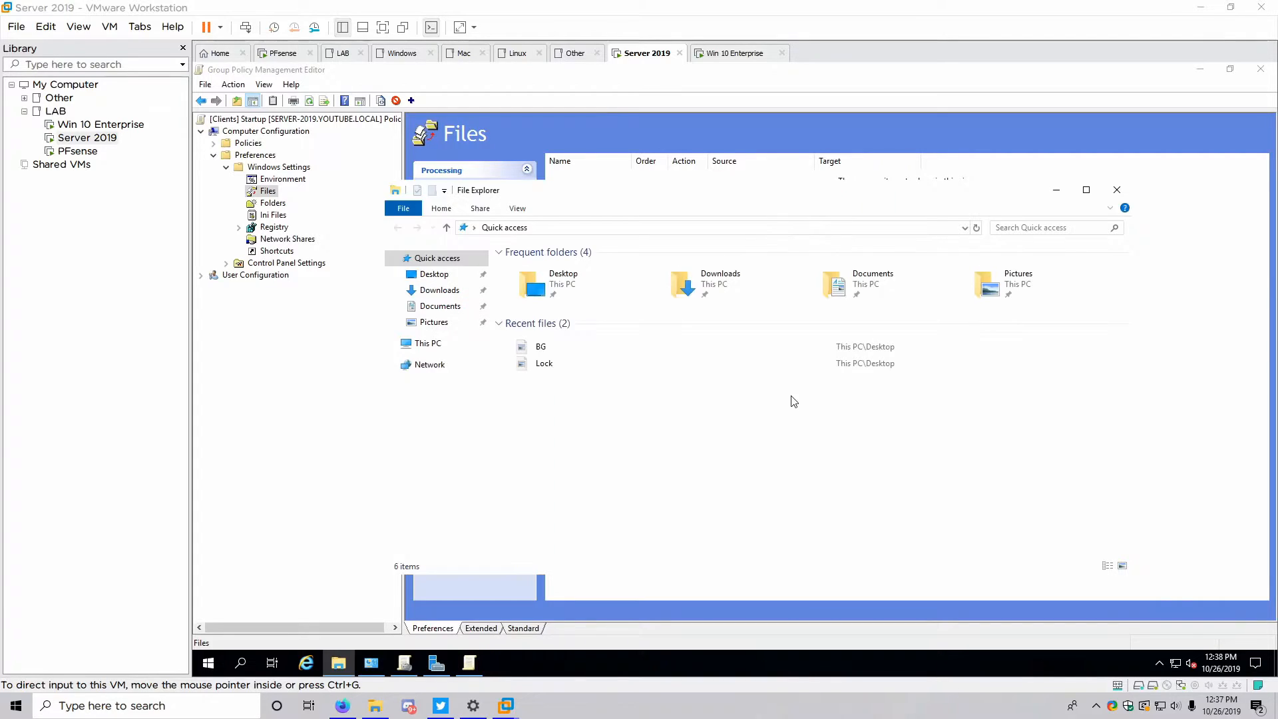
pyautogui.click(429, 343)
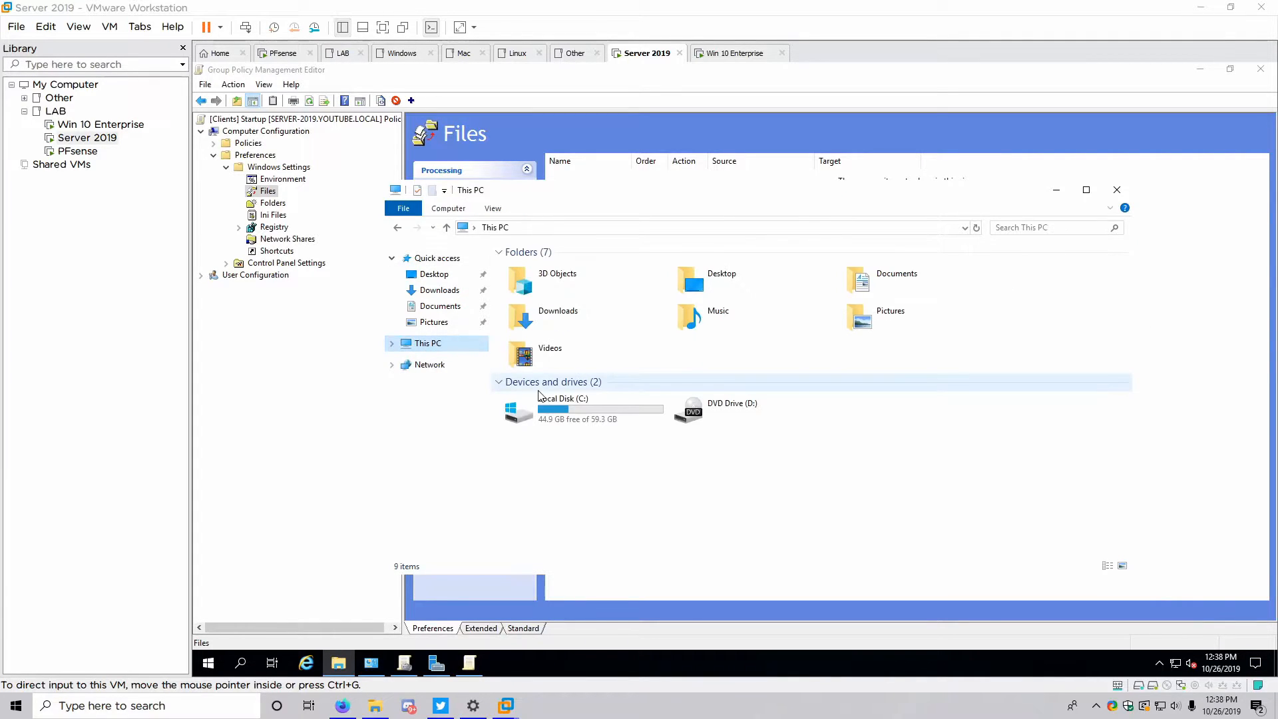
pyautogui.doubleClick(550, 411)
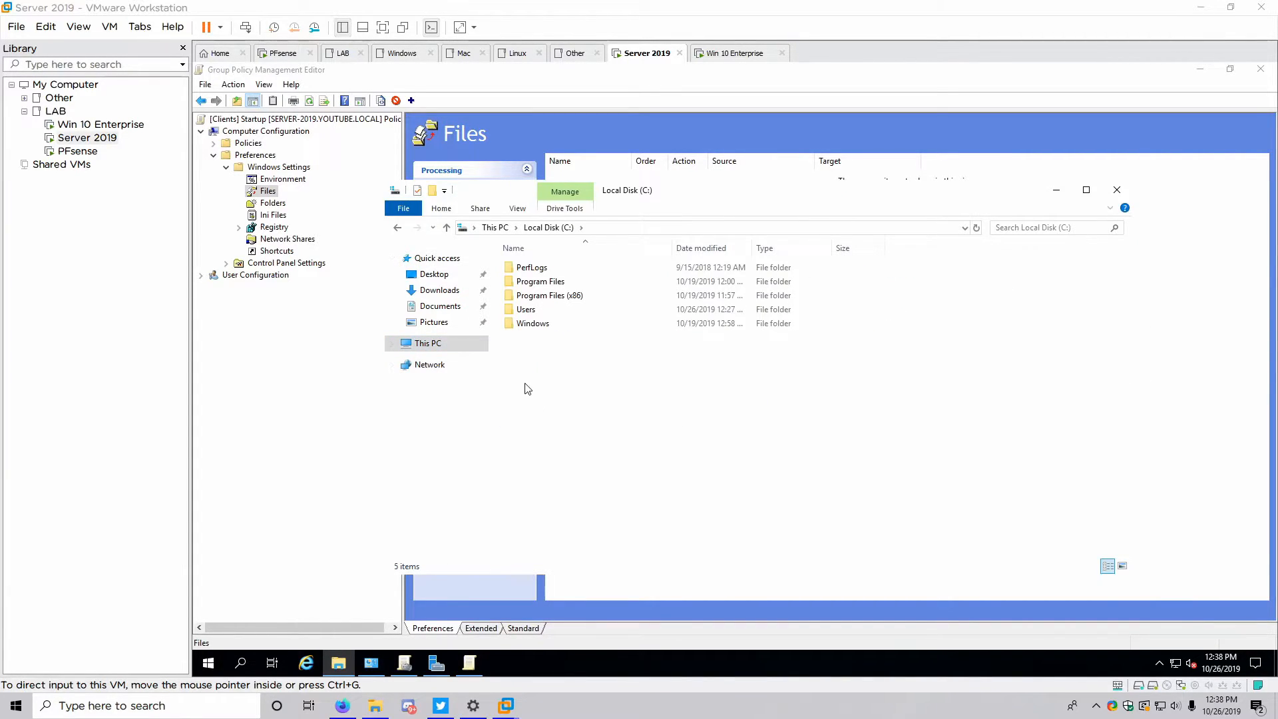
pyautogui.rightClick(523, 345)
pyautogui.moveTo(599, 480)
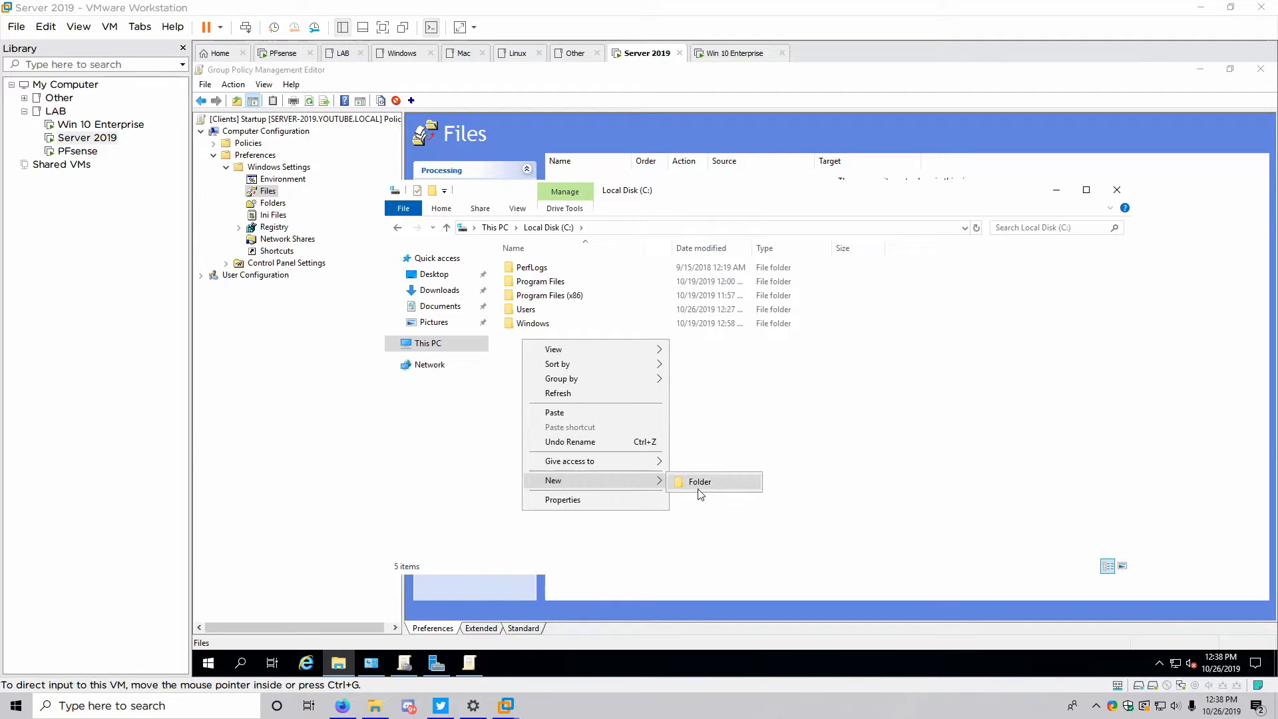
pyautogui.click(702, 481)
pyautogui.write('Files')
pyautogui.press('Return')
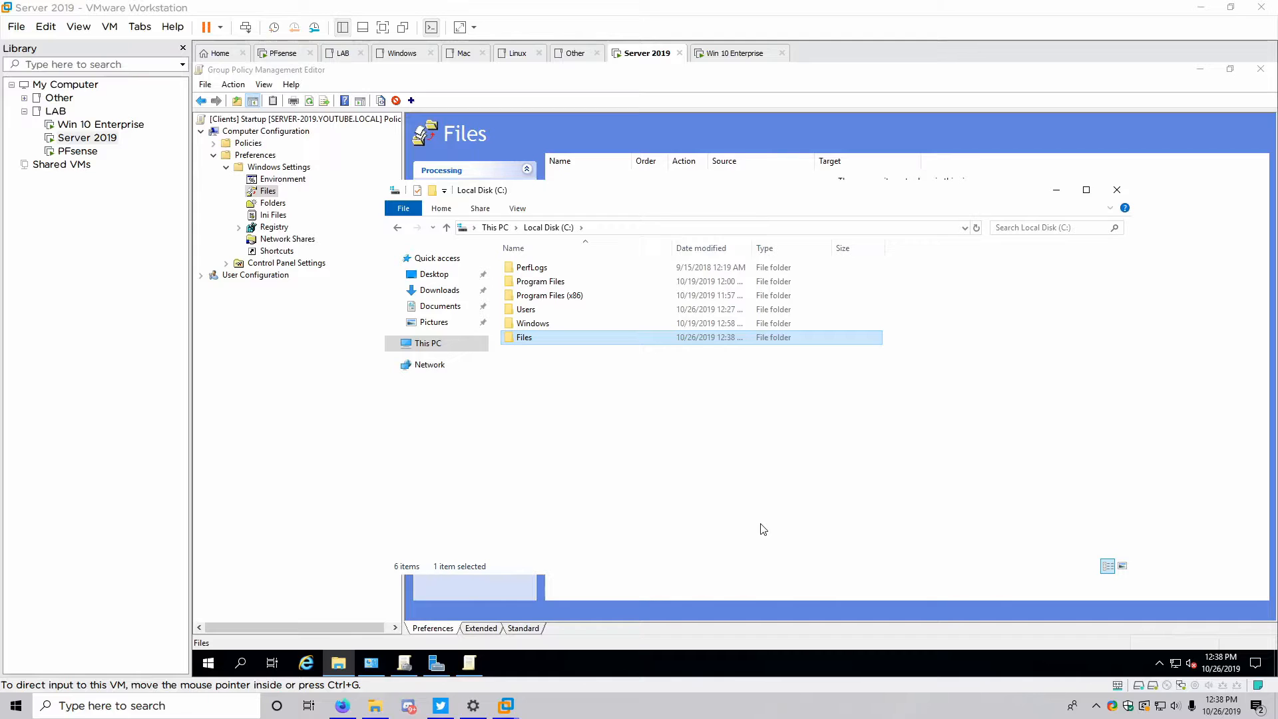
# Open the Files folder's Properties and reach its Advanced Sharing settings
pyautogui.rightClick(538, 335)
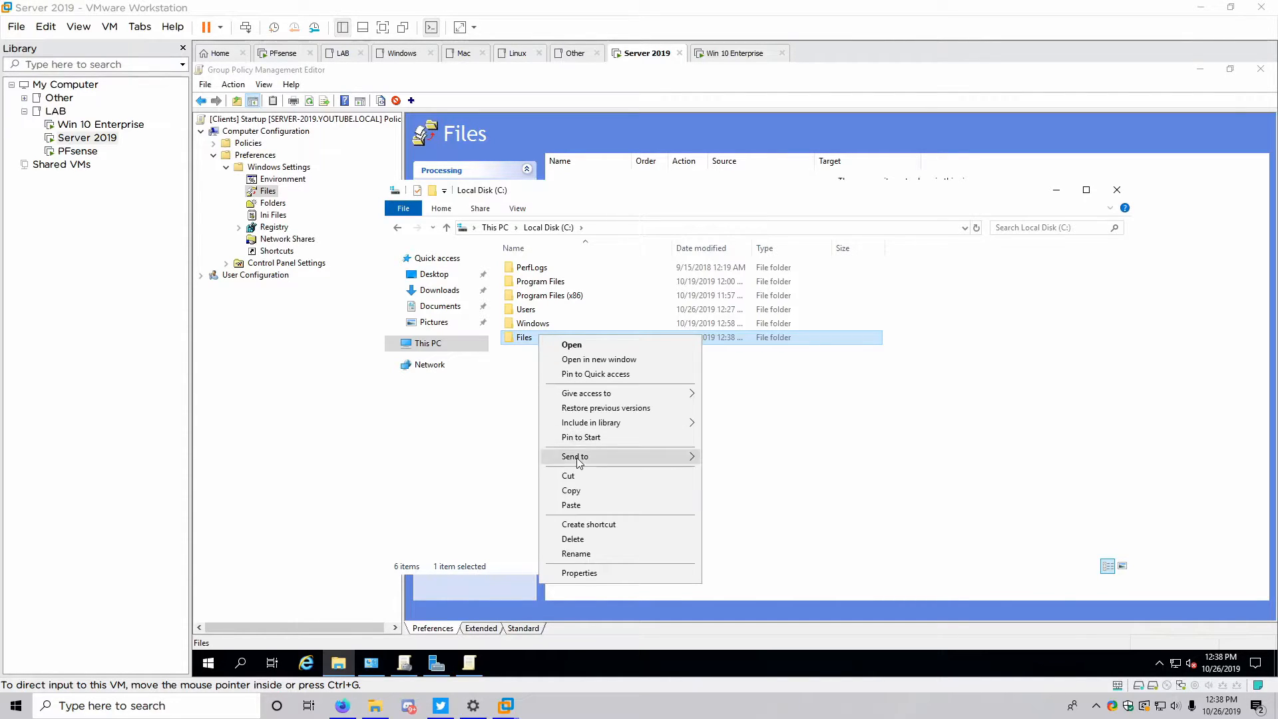
pyautogui.click(578, 574)
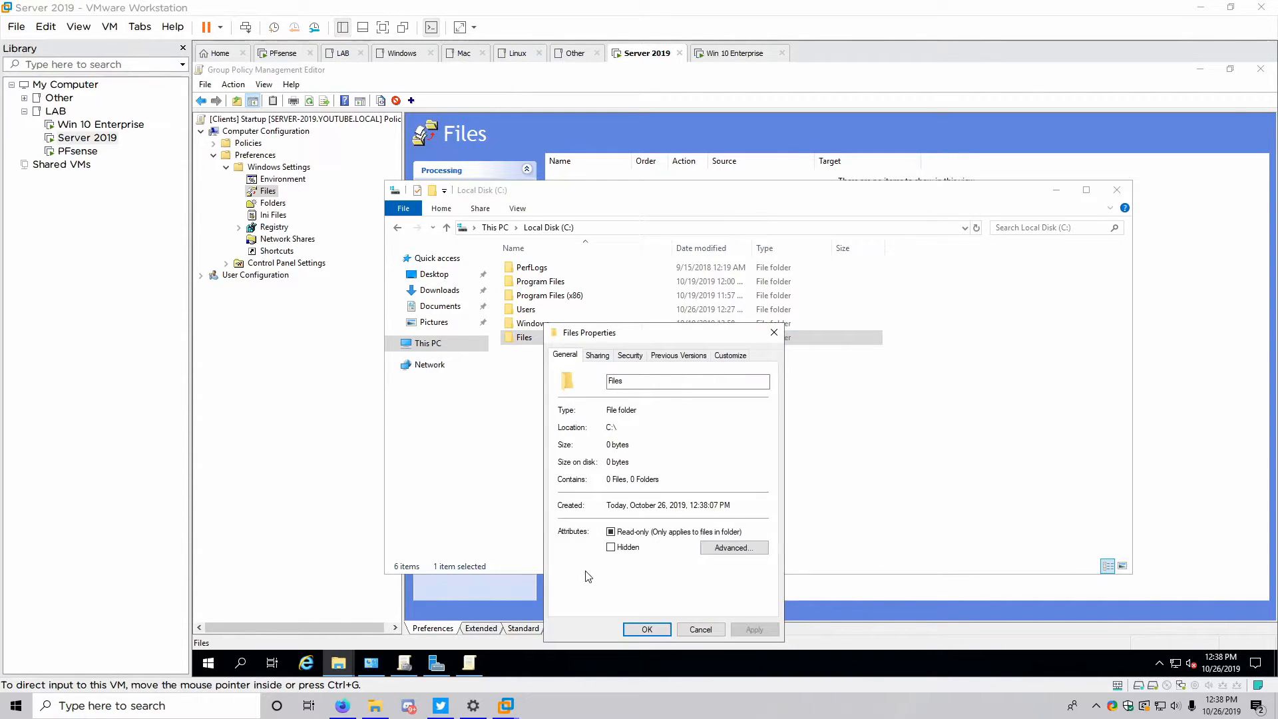
pyautogui.moveTo(597, 336); pyautogui.dragTo(597, 263)
pyautogui.click(593, 274)
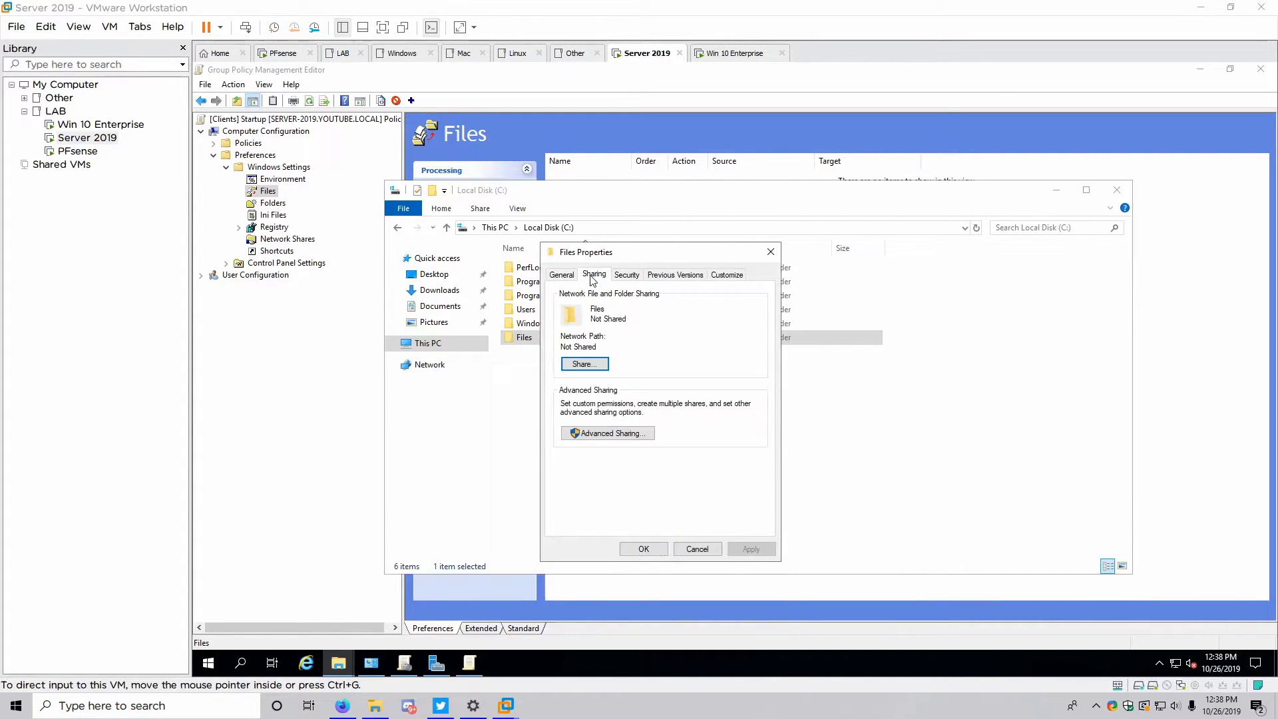
pyautogui.click(584, 433)
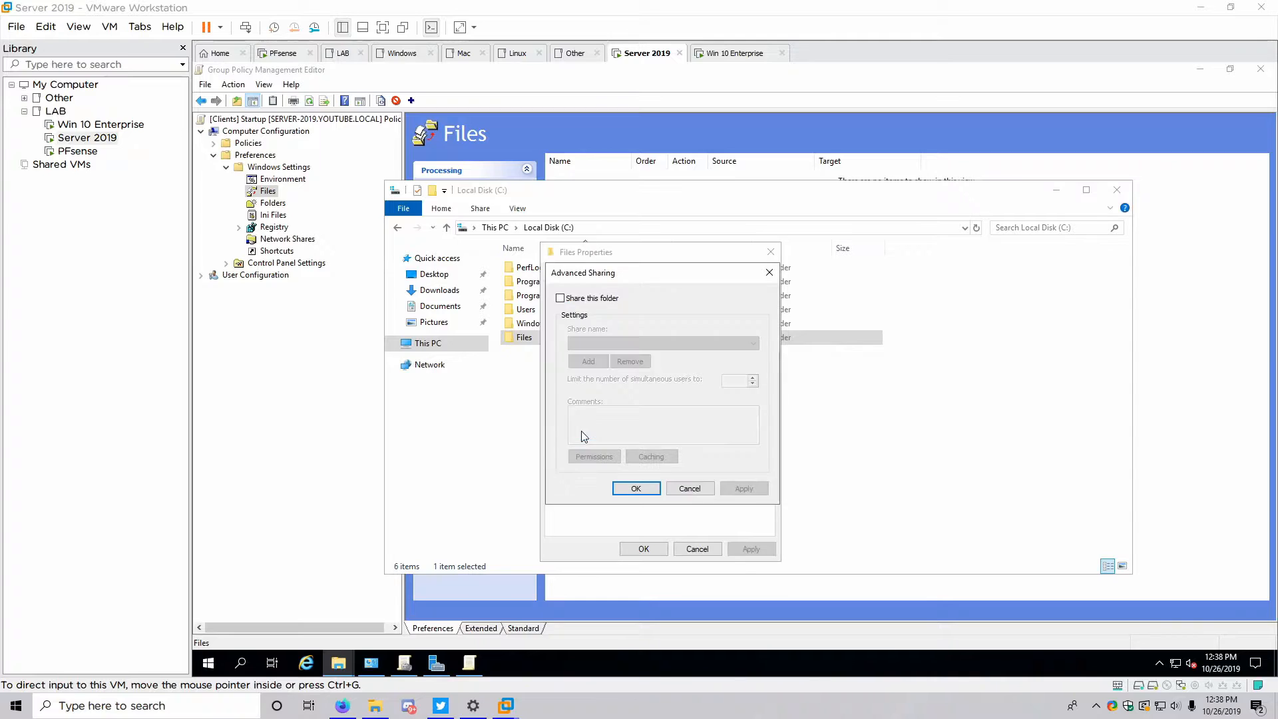
# Share the folder as hidden share Files$ with default Read permissions and close the dialogs
pyautogui.click(561, 298)
pyautogui.click(611, 343)
pyautogui.moveTo(611, 343); pyautogui.dragTo(570, 343)
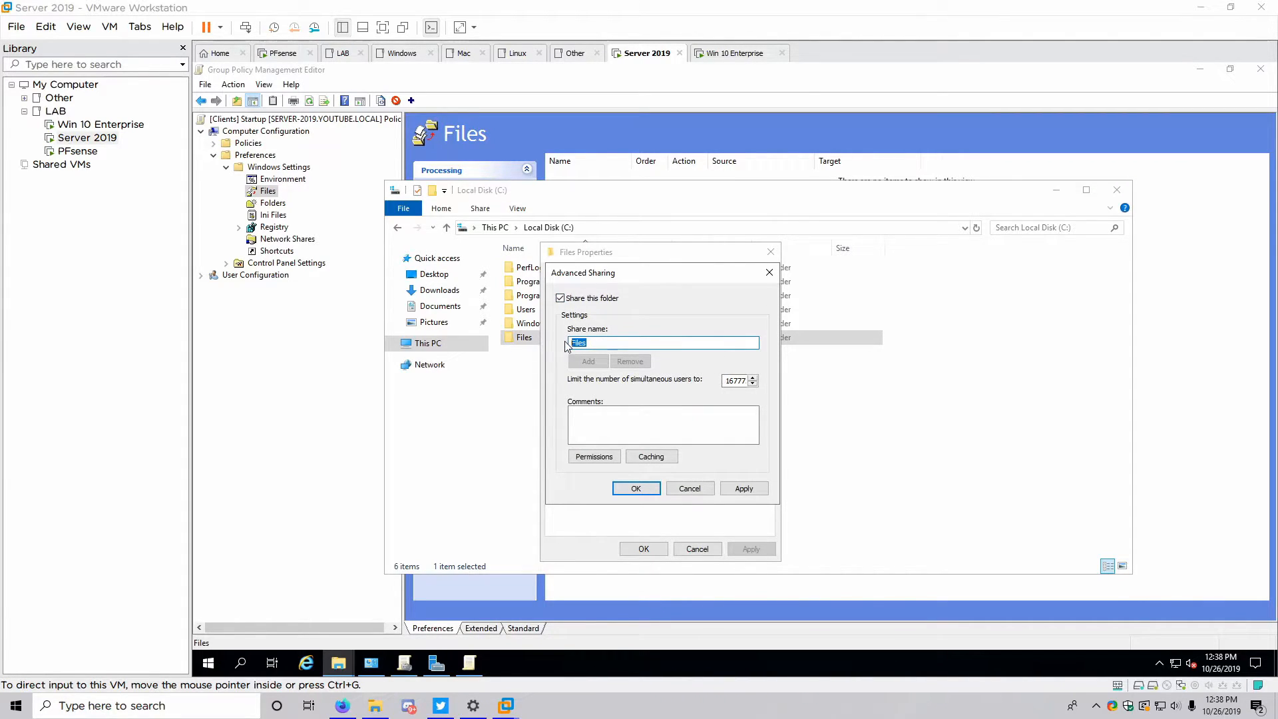
pyautogui.press('Right')
pyautogui.write('$')
pyautogui.click(588, 459)
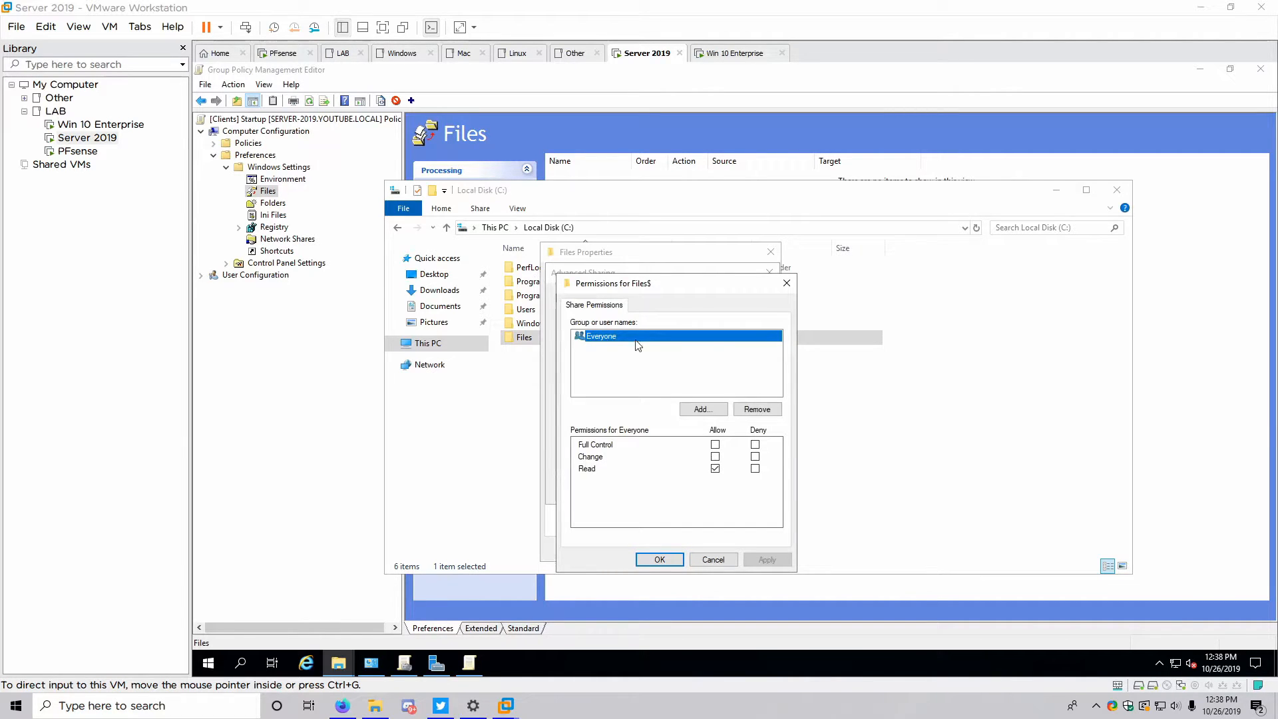
pyautogui.click(655, 561)
pyautogui.click(743, 487)
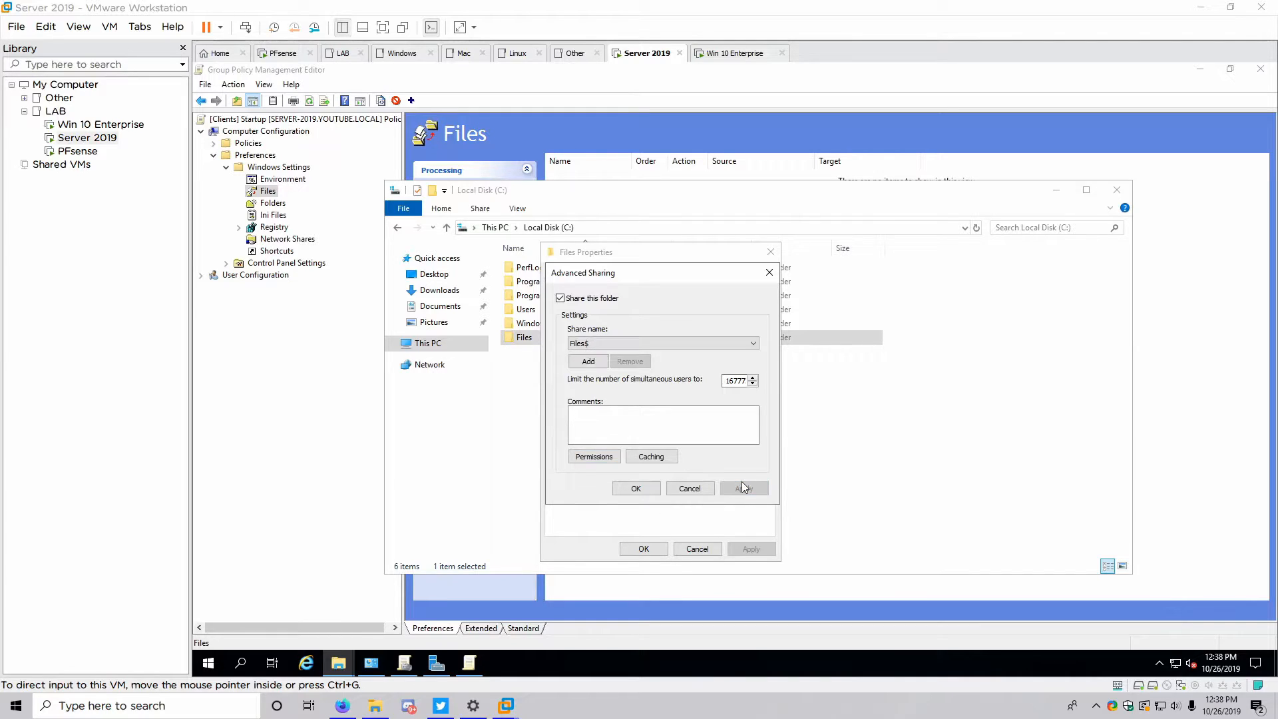
pyautogui.click(637, 488)
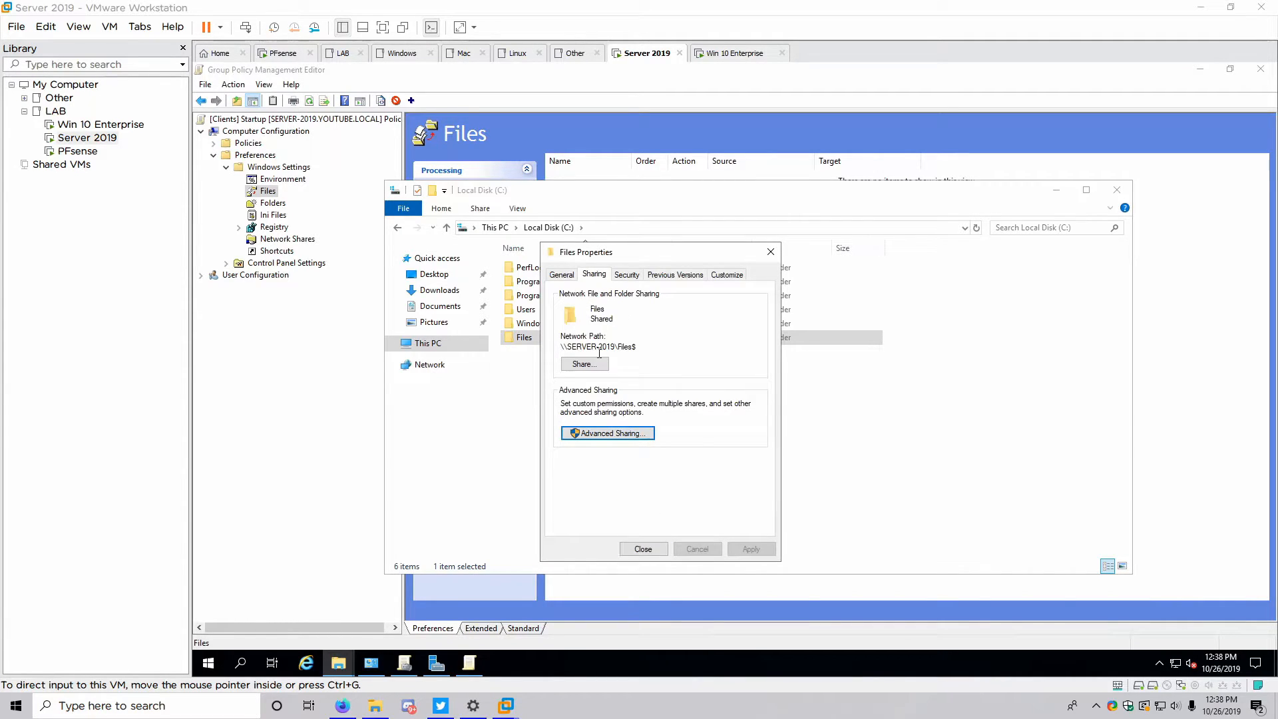
pyautogui.click(639, 550)
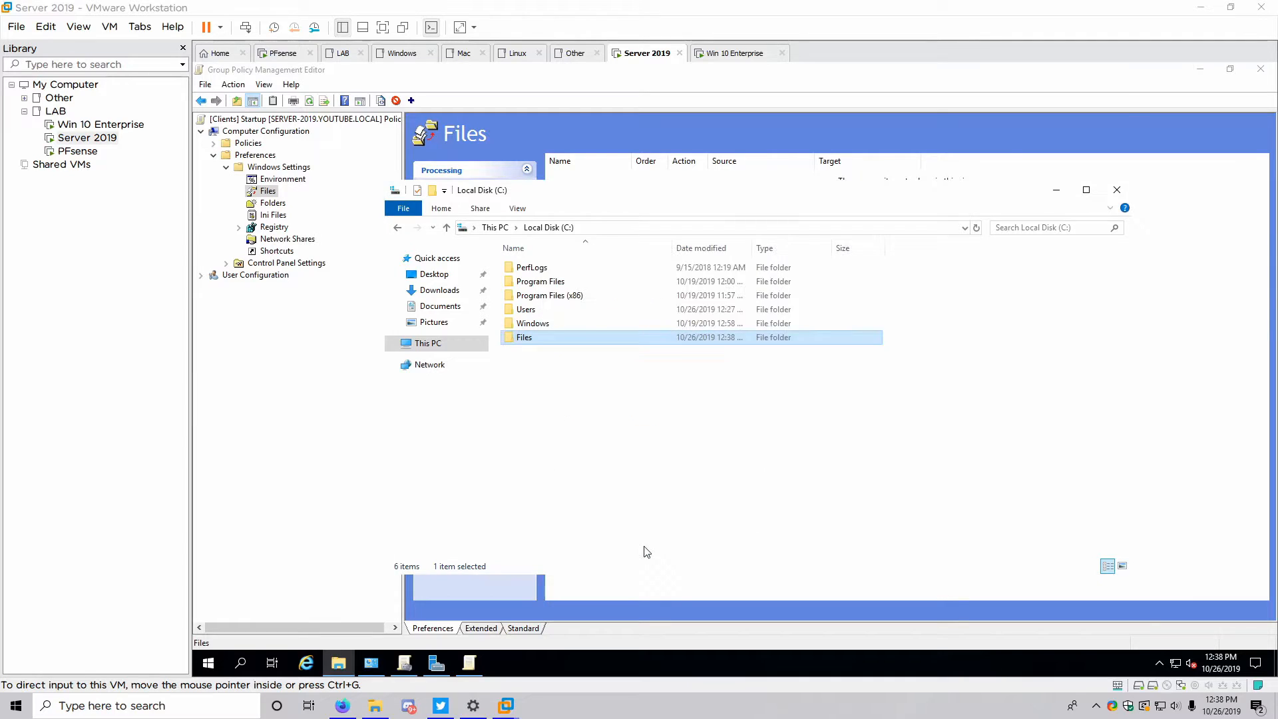
pyautogui.click(1117, 189)
# Move the Lock and BG desktop images into C:\Files and close the folder window
pyautogui.click(1202, 70)
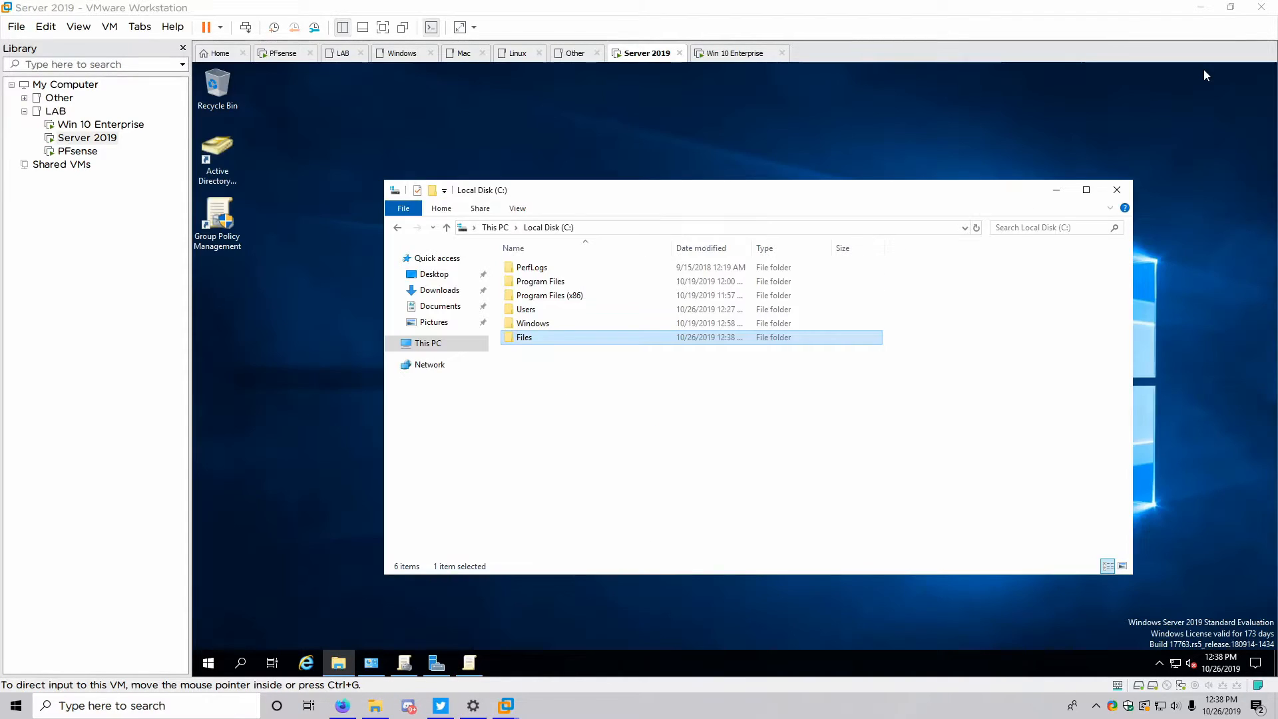
pyautogui.moveTo(1006, 340); pyautogui.dragTo(1011, 364)
pyautogui.doubleClick(540, 507)
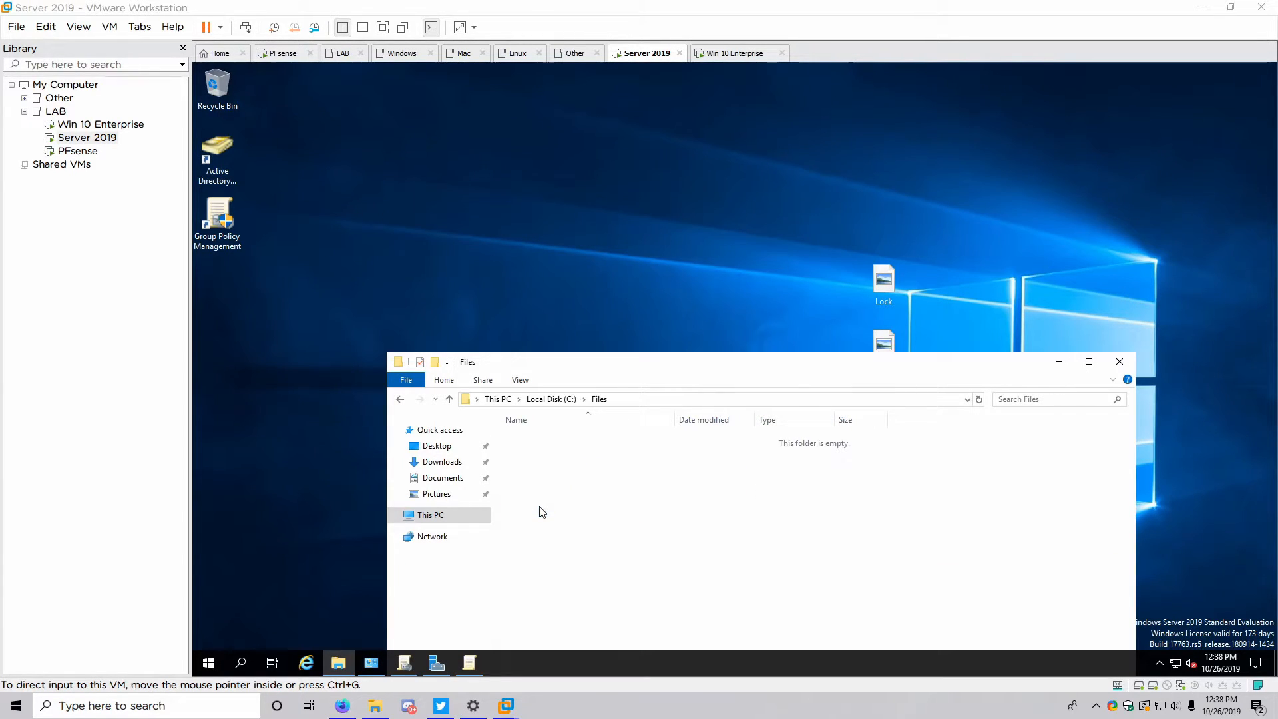
pyautogui.click(886, 293)
pyautogui.moveTo(885, 293); pyautogui.dragTo(733, 493)
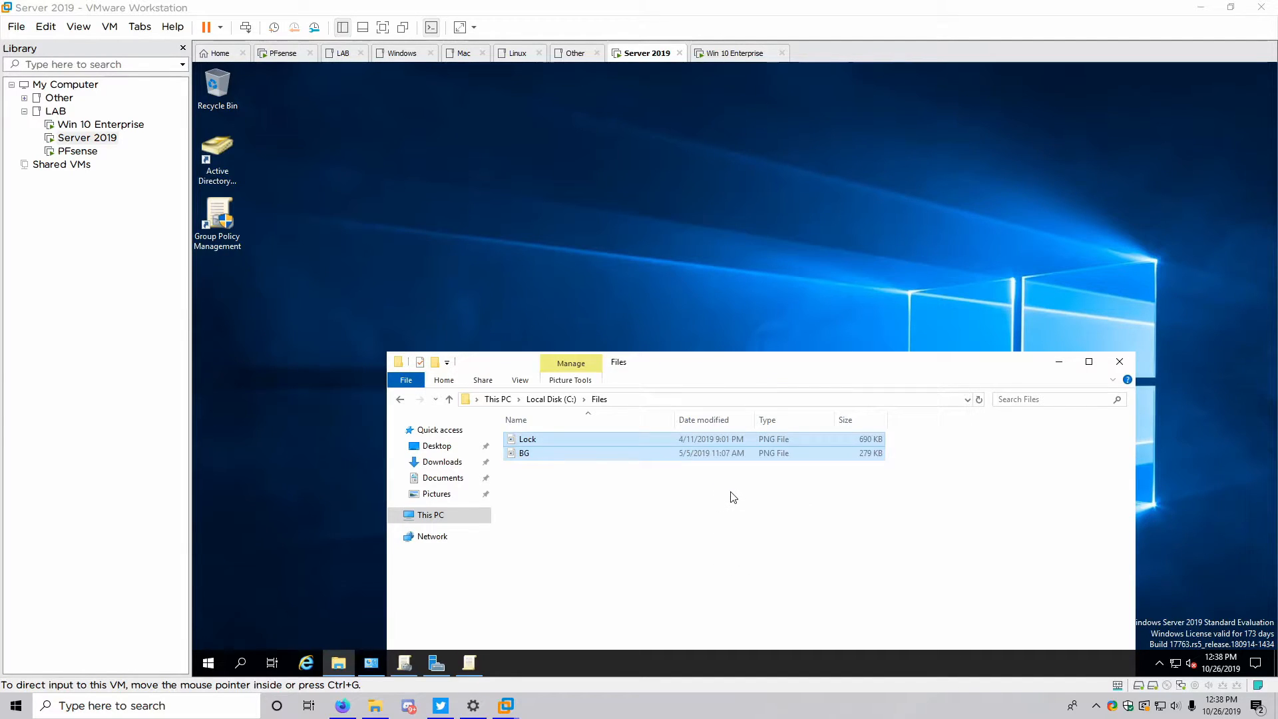
pyautogui.click(535, 382)
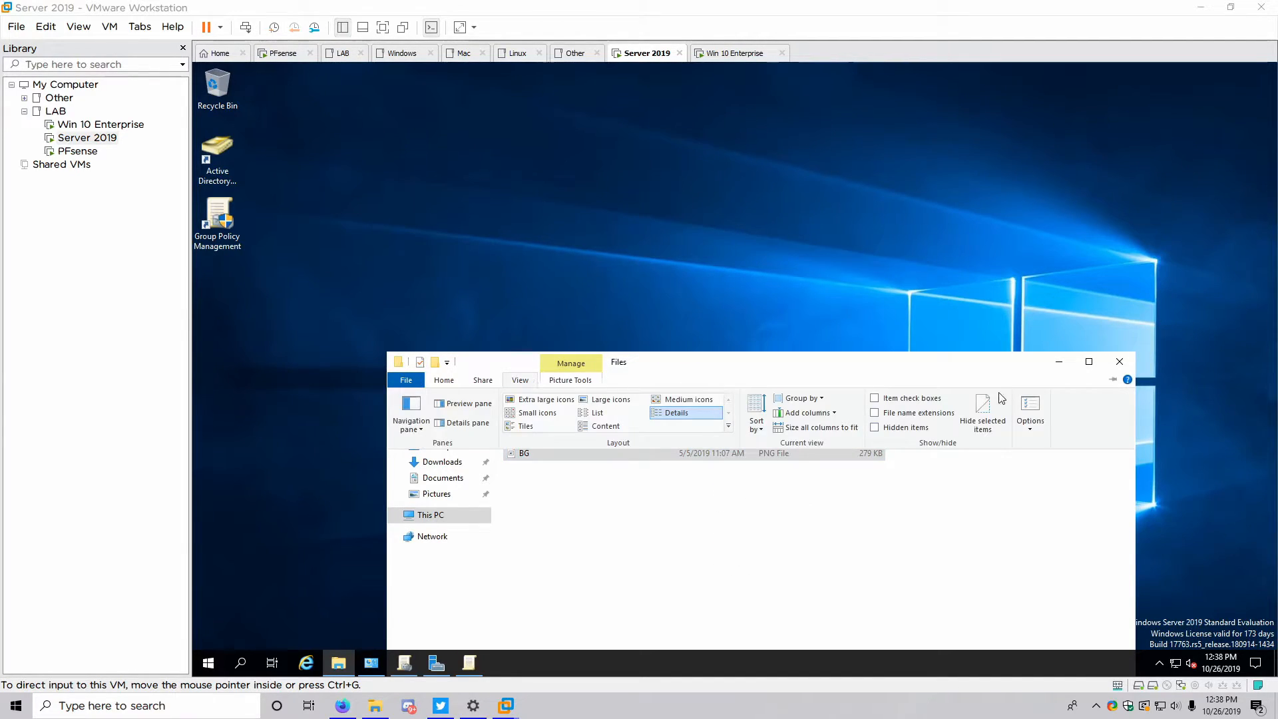
pyautogui.click(1120, 361)
# Add a Files preference item copying \\Server-2019\Files$\Lock.PNG to C:\Files\Lock.PNG
pyautogui.click(477, 674)
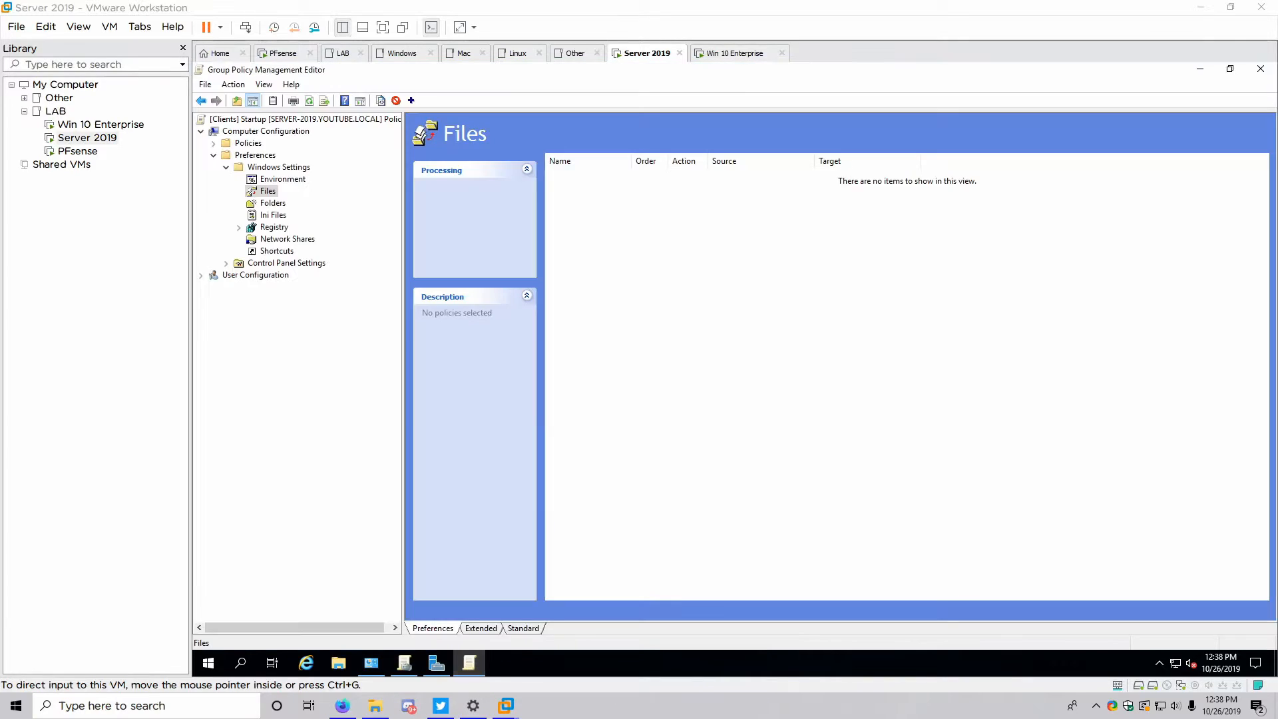
pyautogui.rightClick(611, 182)
pyautogui.moveTo(630, 188)
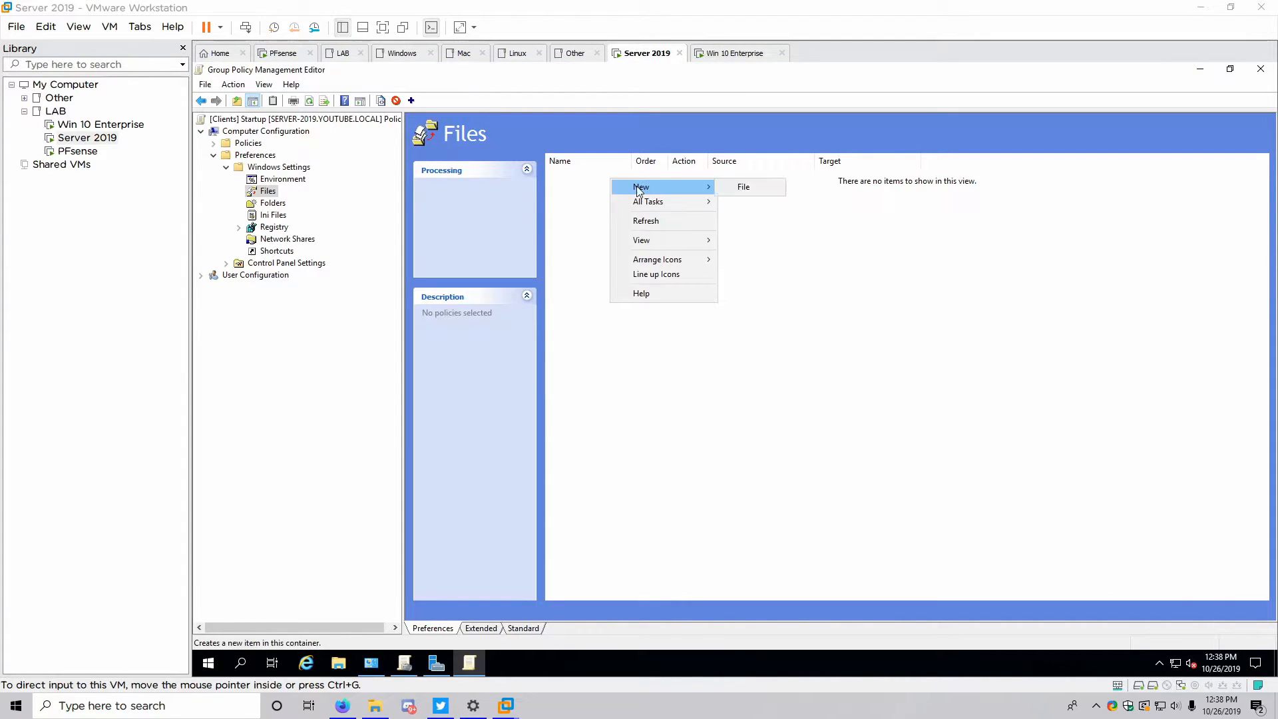
pyautogui.click(757, 189)
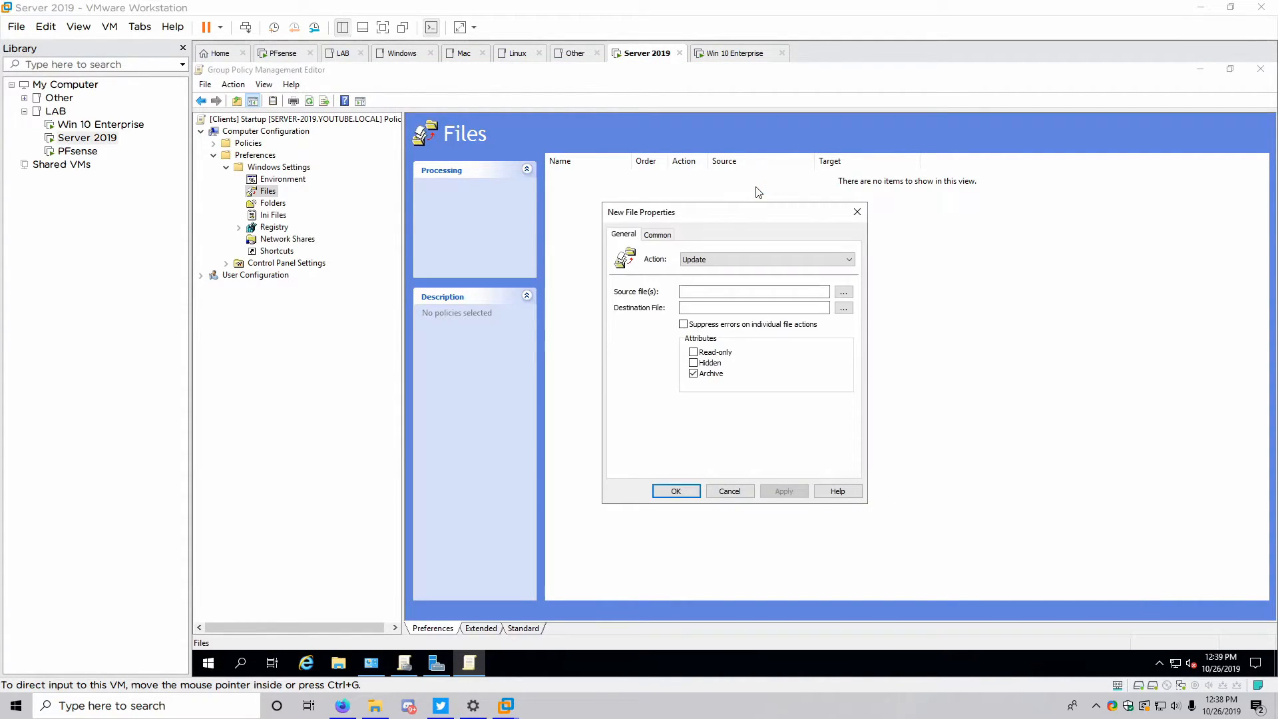
pyautogui.click(733, 288)
pyautogui.write('\\')
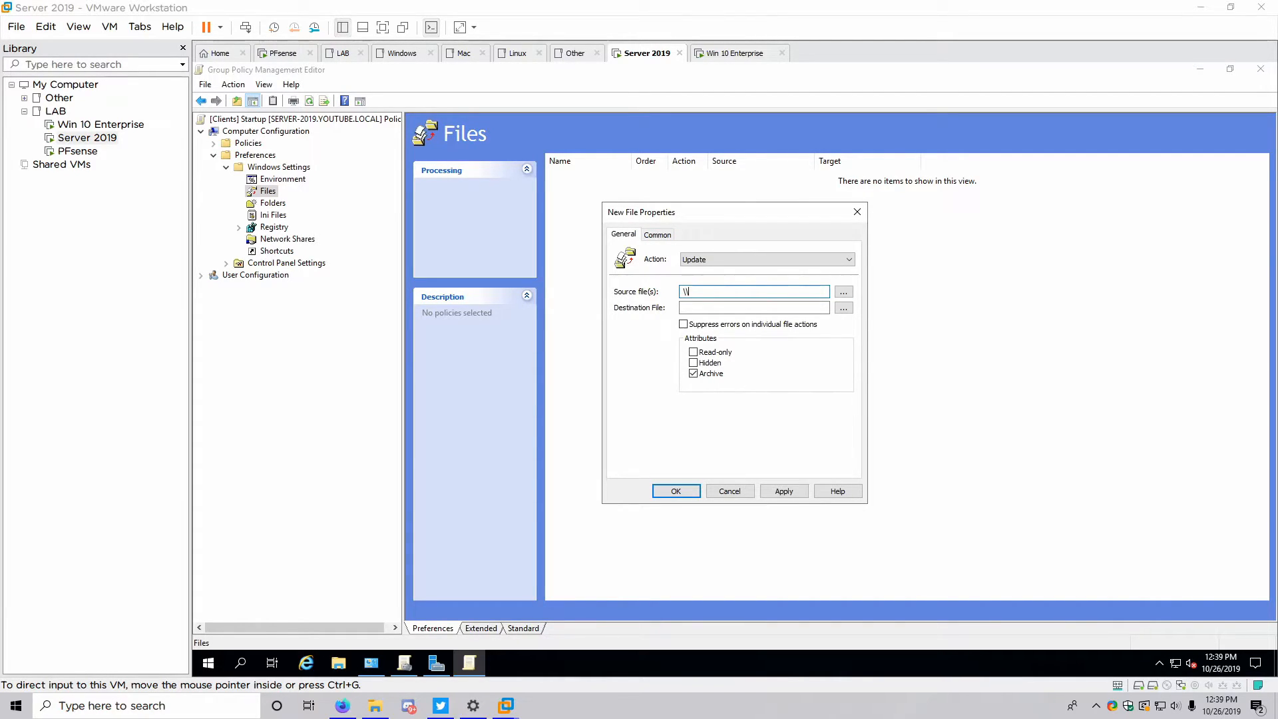
pyautogui.write('Server-2019\\Files$\\Lock.PNG')
pyautogui.click(761, 308)
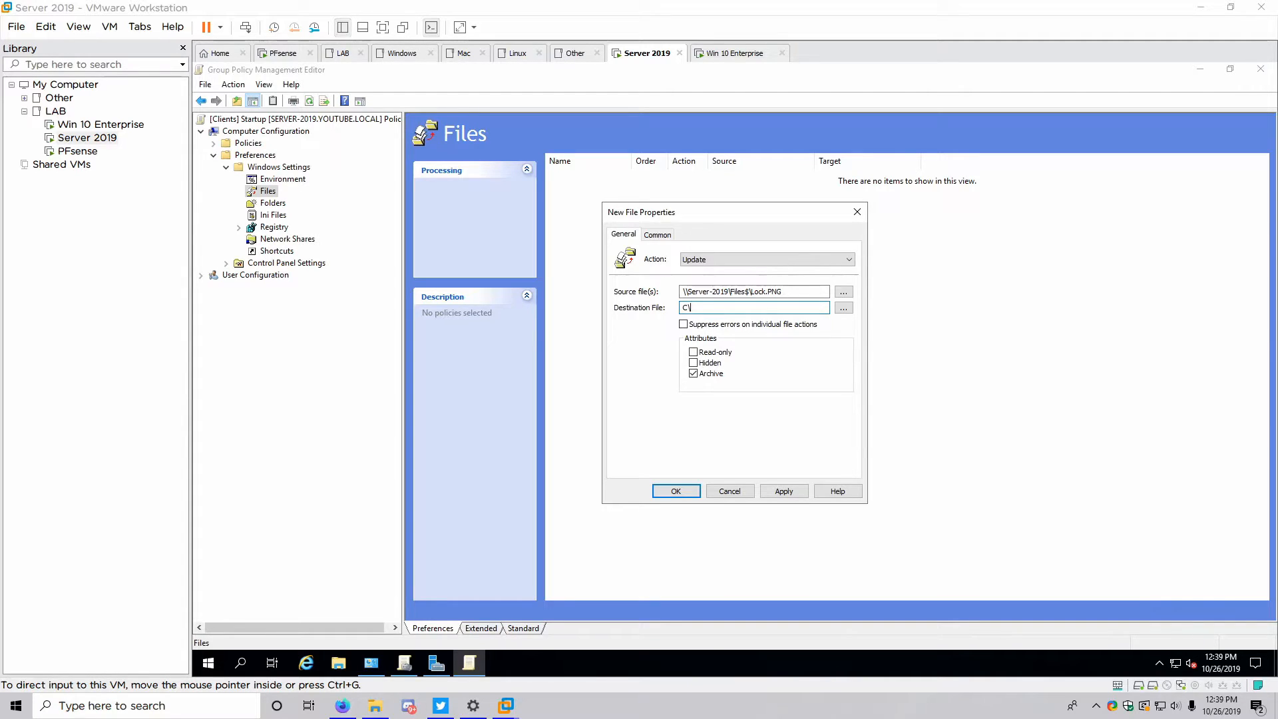
pyautogui.press('BackSpace')
pyautogui.write('\\Files\\Lock.PNG')
pyautogui.click(783, 490)
pyautogui.click(674, 491)
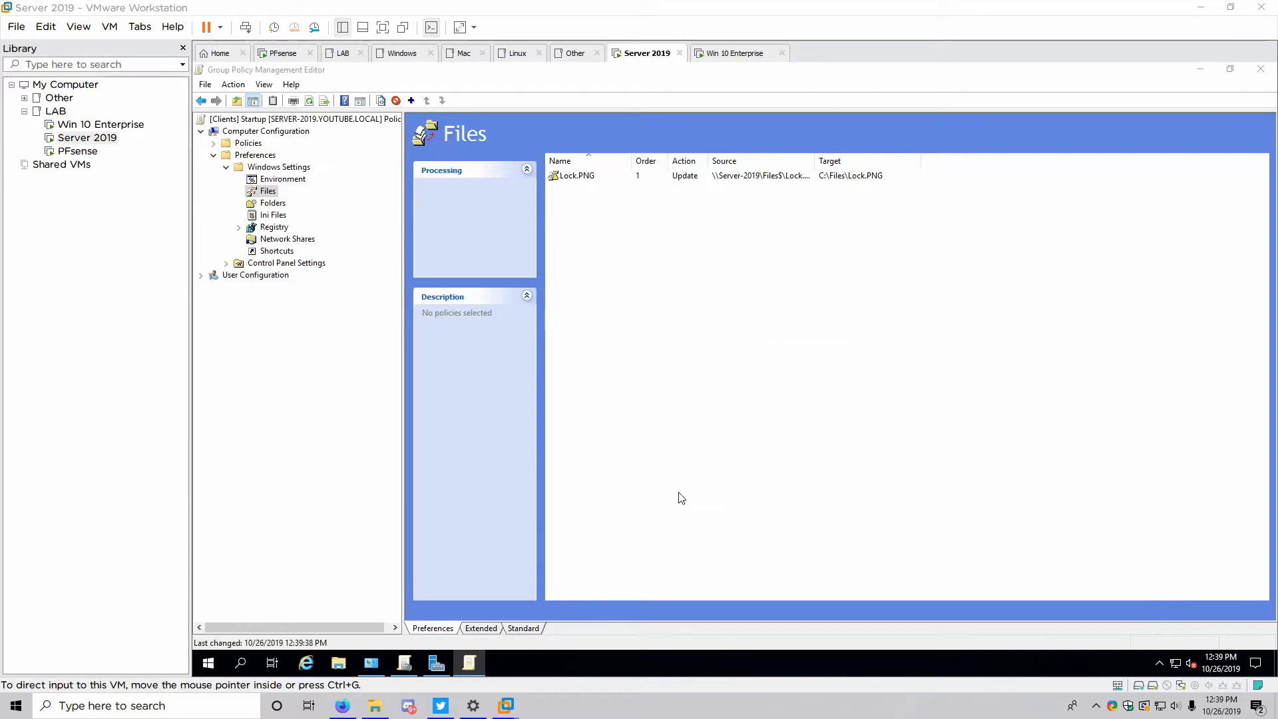
# Add an Update Files item copying \\Server-2019\Files$\BG.PNG to C:\Files\BG.PNG
pyautogui.rightClick(595, 218)
pyautogui.moveTo(609, 227)
pyautogui.click(710, 227)
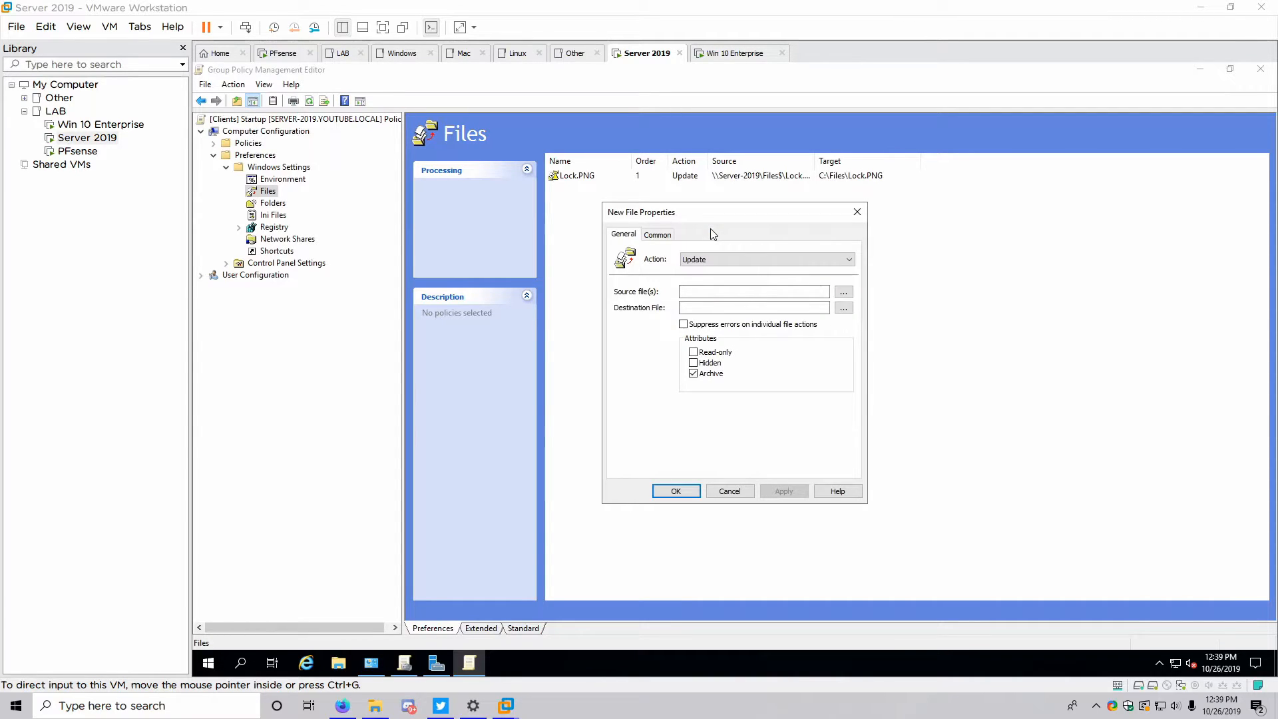
pyautogui.click(725, 266)
pyautogui.click(725, 267)
pyautogui.click(723, 291)
pyautogui.write('\\Se')
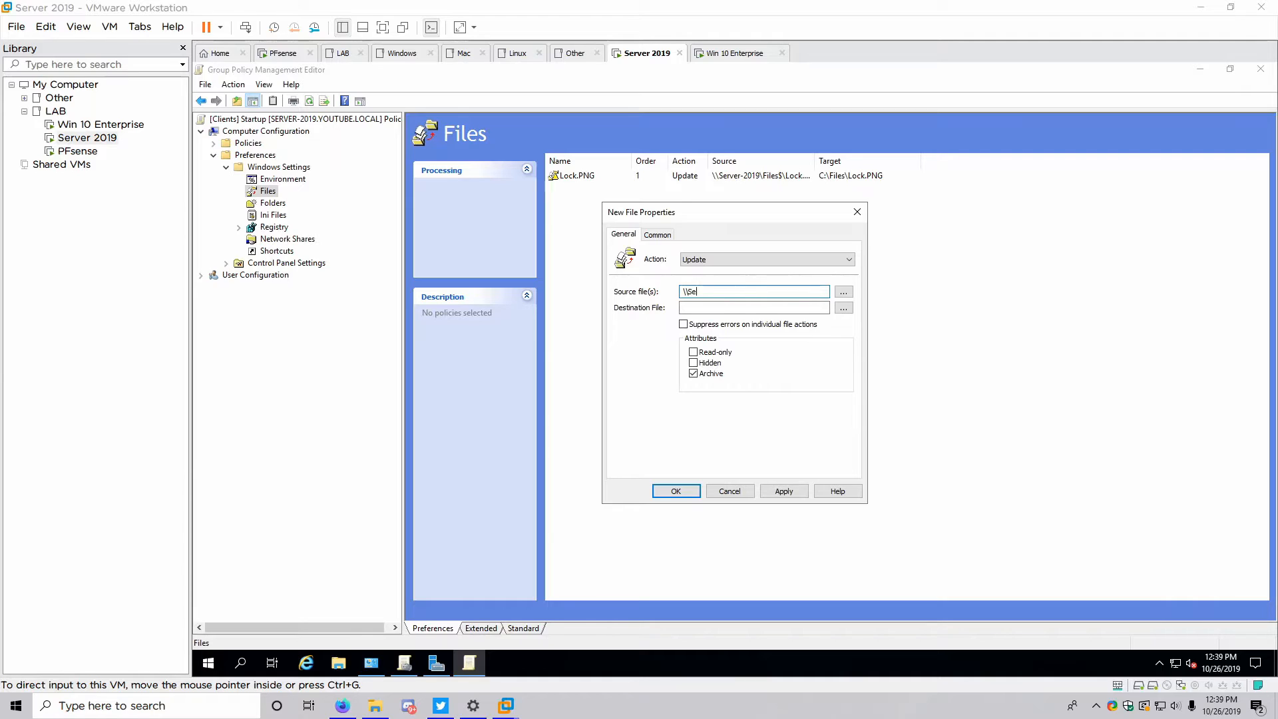
pyautogui.write('rver-2019\\Files$\\BG.PNG')
pyautogui.press('Tab')
pyautogui.press('Tab')
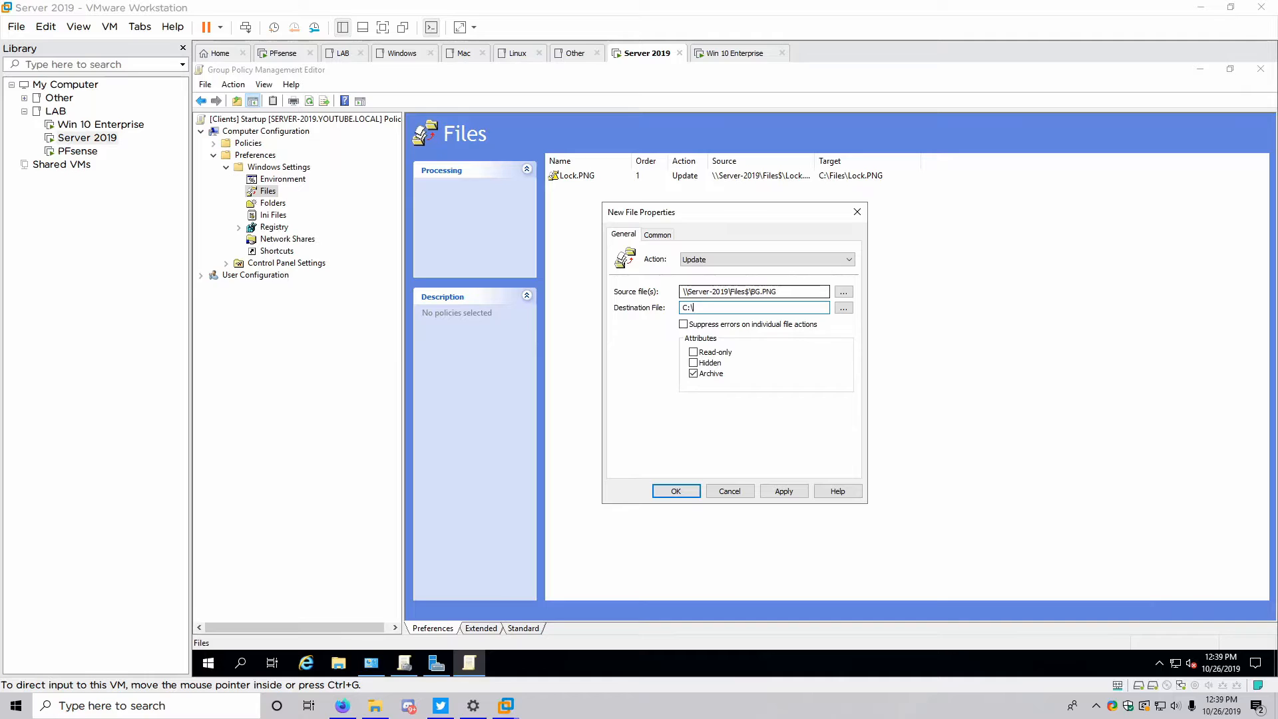
pyautogui.write('C:\\Files\\BG.PNG')
pyautogui.click(781, 492)
pyautogui.click(677, 491)
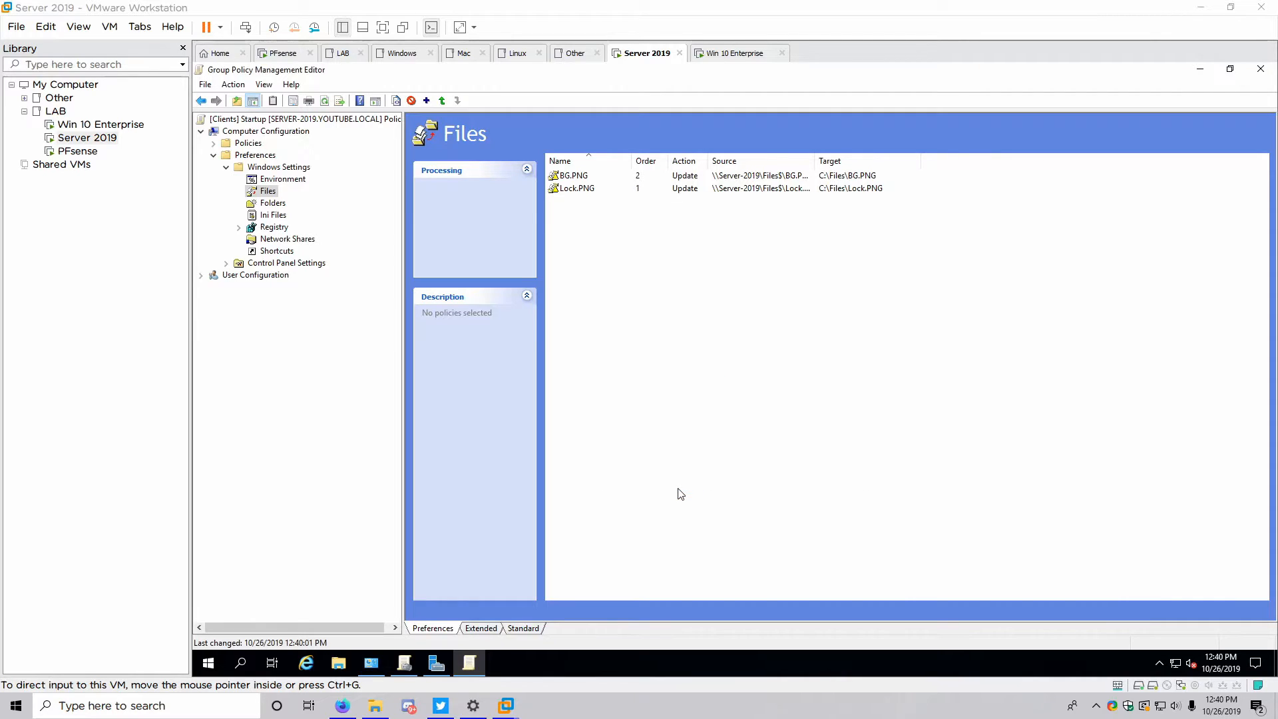
# Collapse Preferences and navigate to Policies > Administrative Templates > Control Panel > Personalization
pyautogui.click(227, 167)
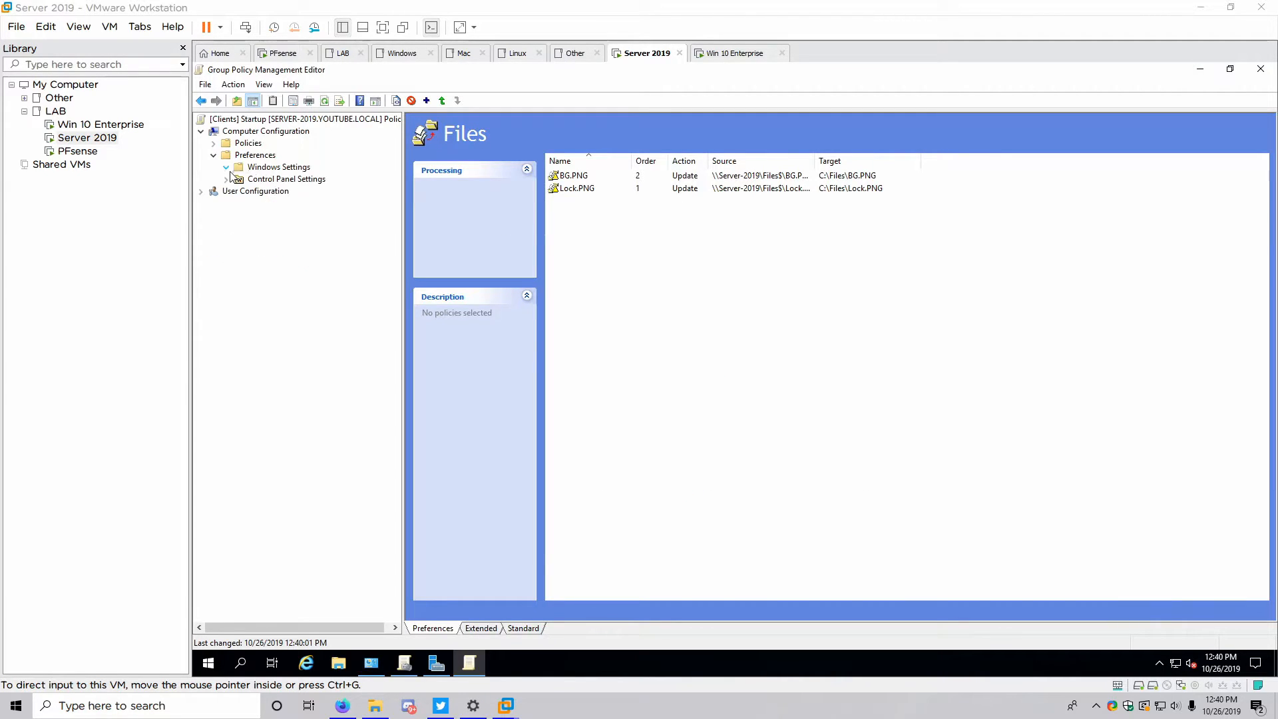
pyautogui.click(214, 155)
pyautogui.click(213, 144)
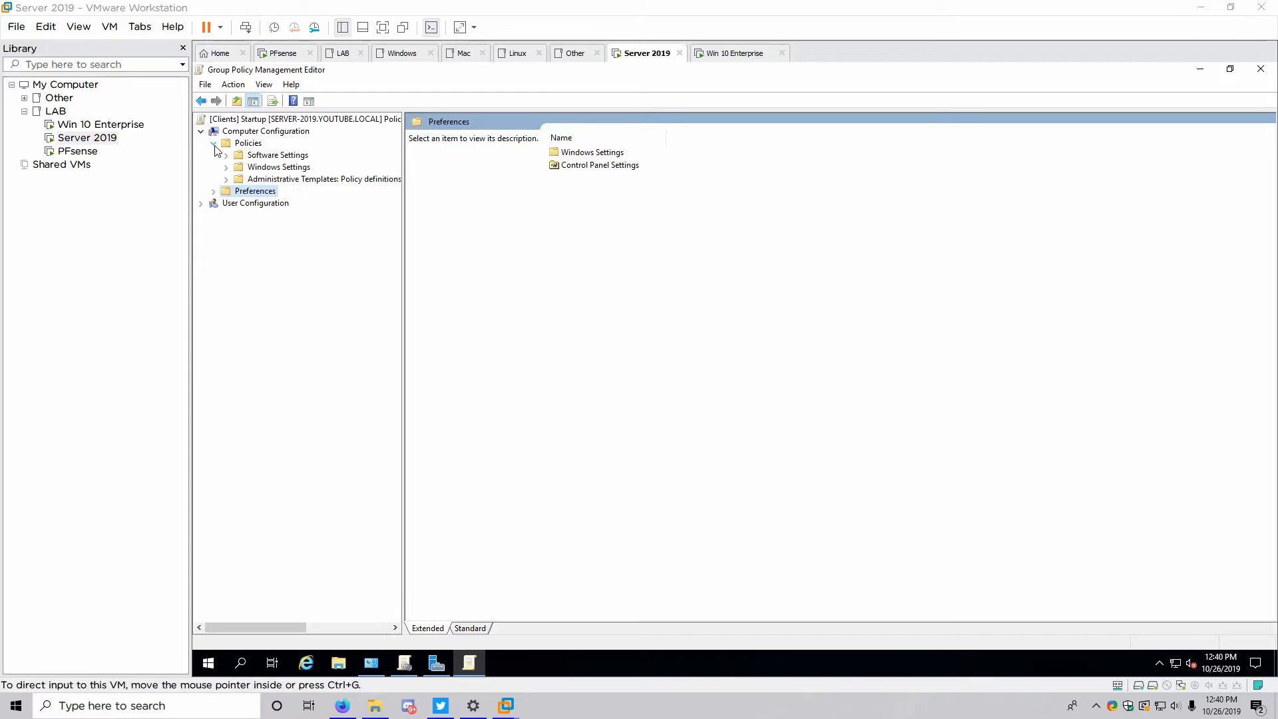
pyautogui.click(226, 179)
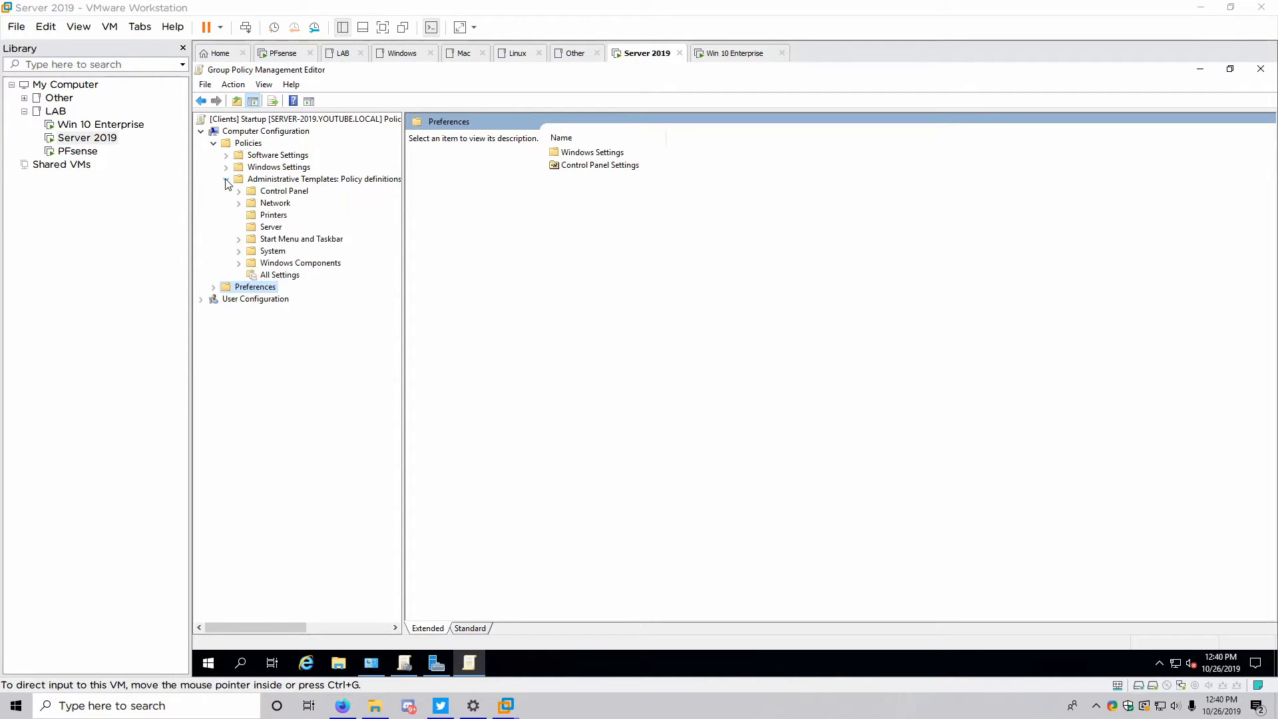
pyautogui.click(239, 191)
pyautogui.click(289, 205)
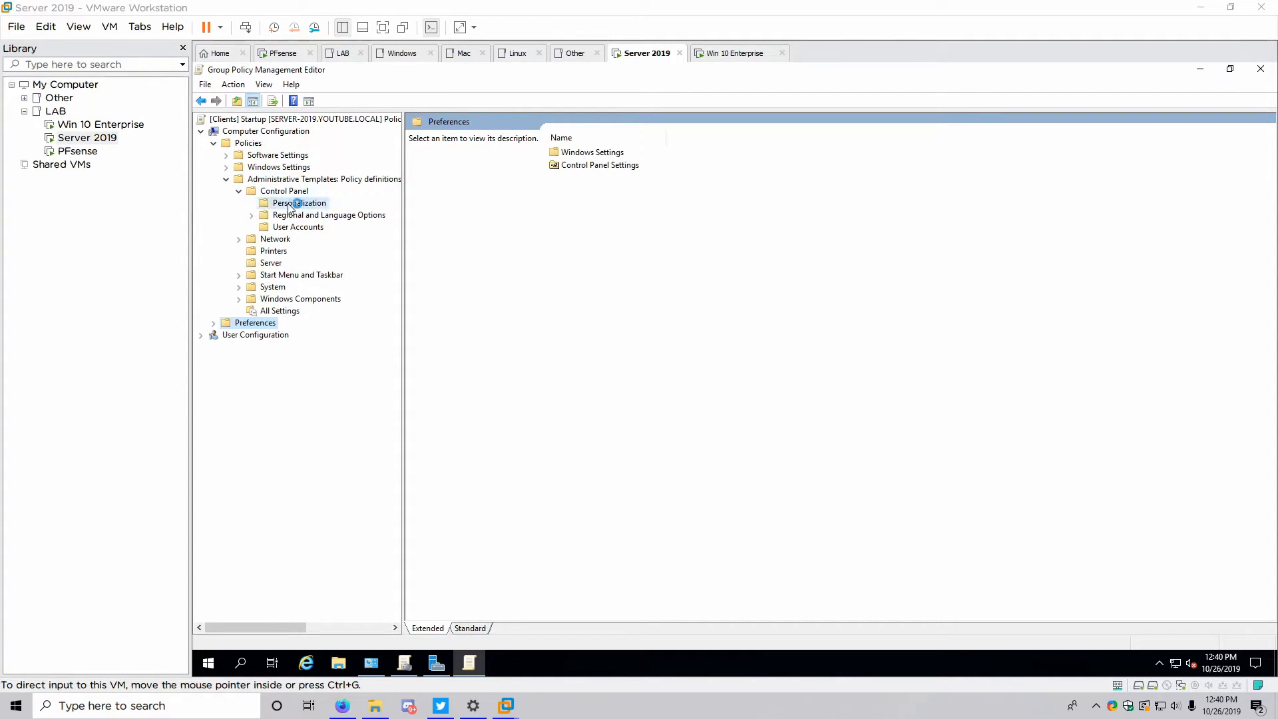
# Enable the forced default lock screen image at C:\Files\Lock.PNG with fun facts turned off
pyautogui.doubleClick(594, 153)
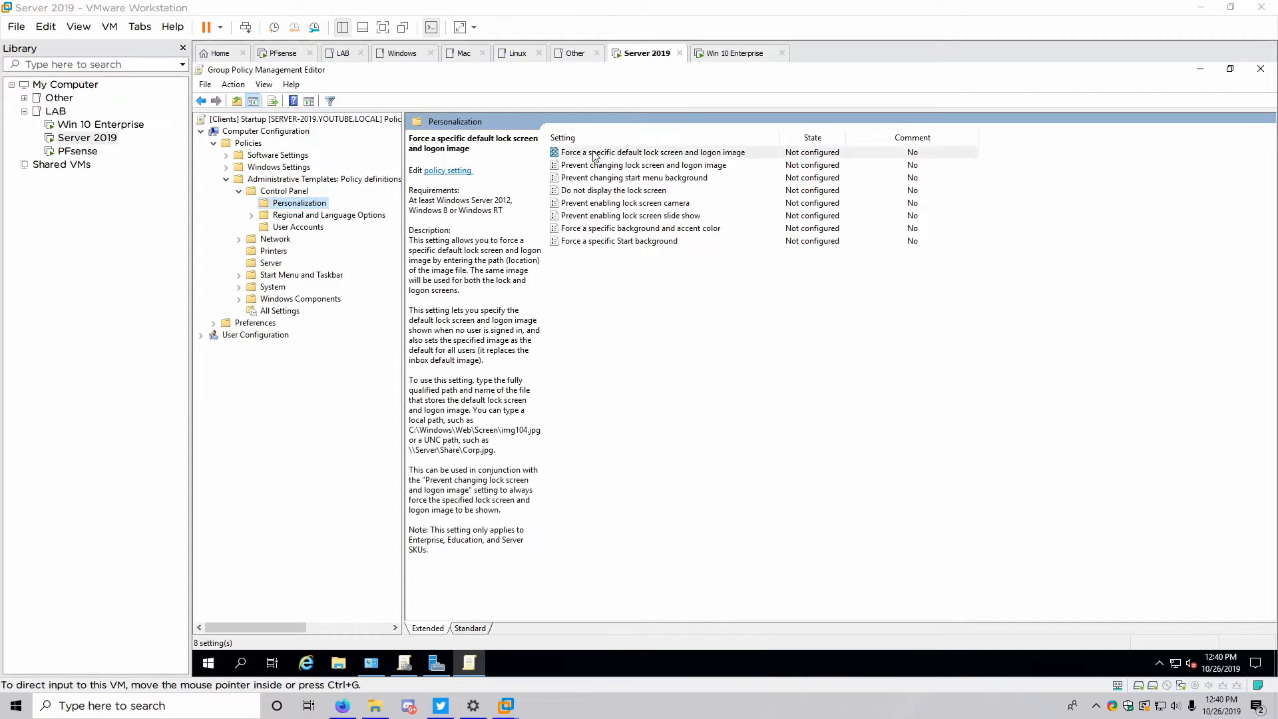
pyautogui.moveTo(552, 218); pyautogui.dragTo(643, 186)
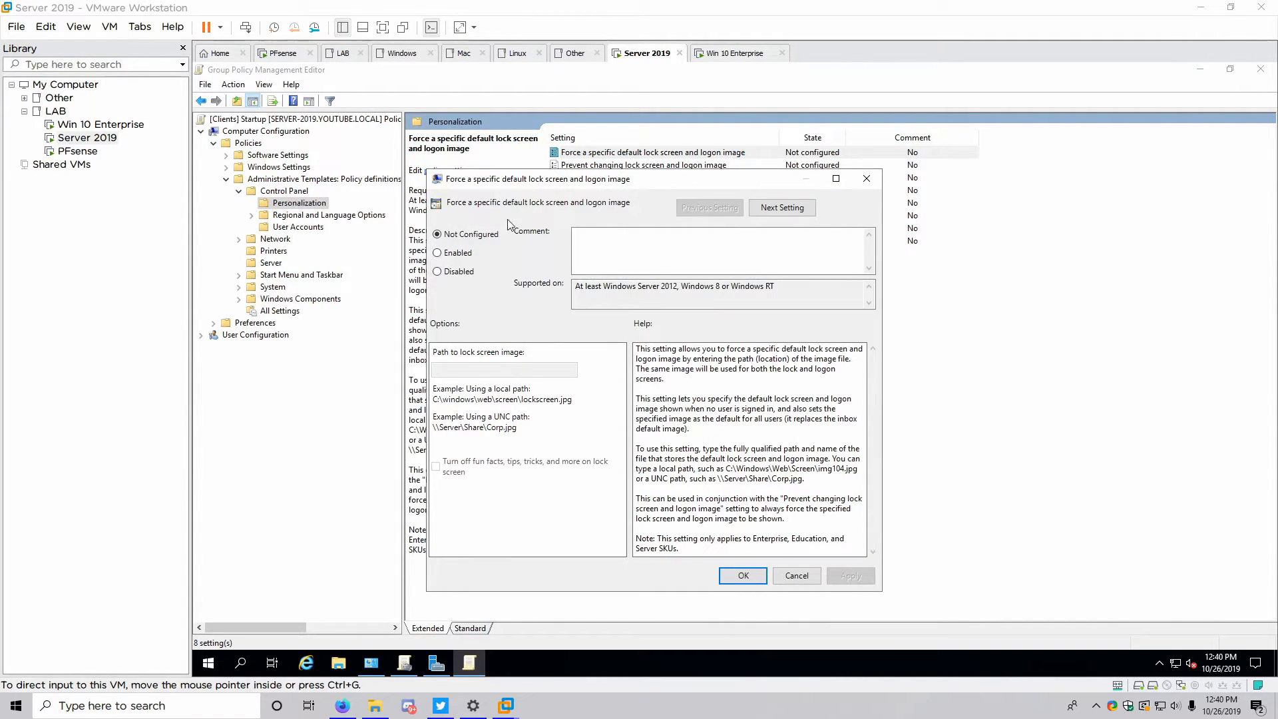
pyautogui.click(438, 253)
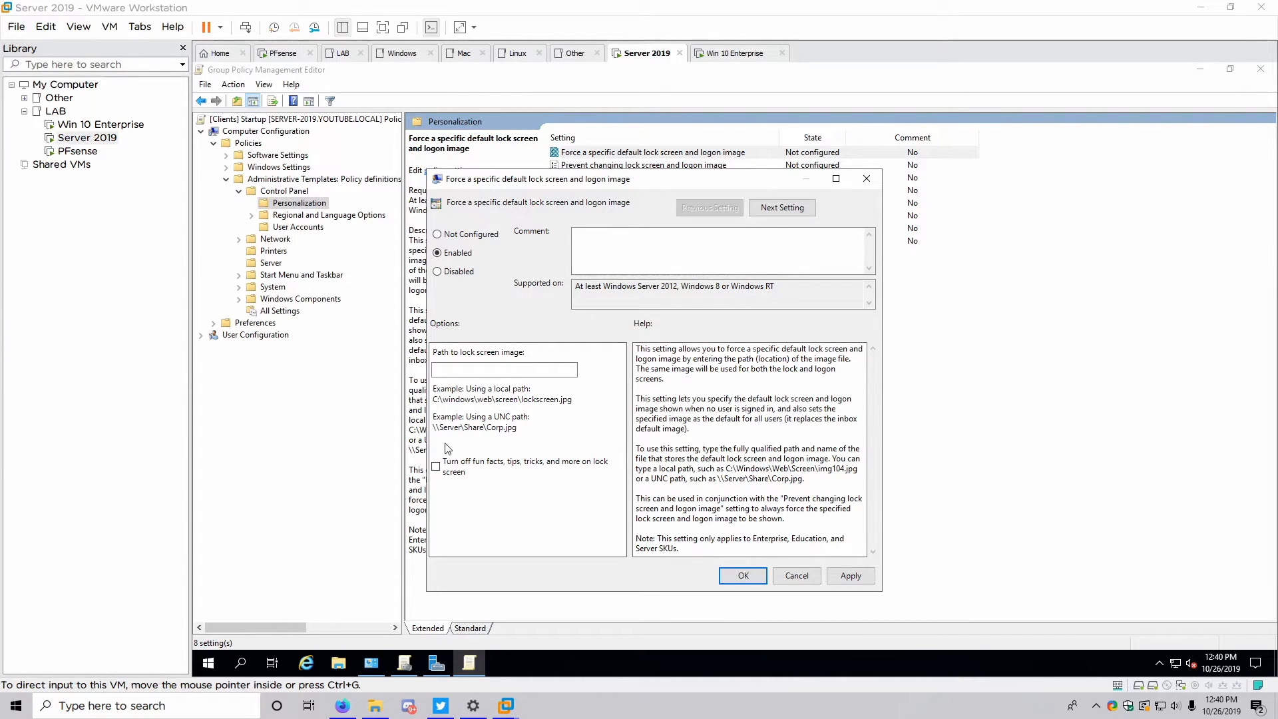
pyautogui.click(436, 467)
pyautogui.click(474, 369)
pyautogui.write('C:')
pyautogui.write('\\Files\\')
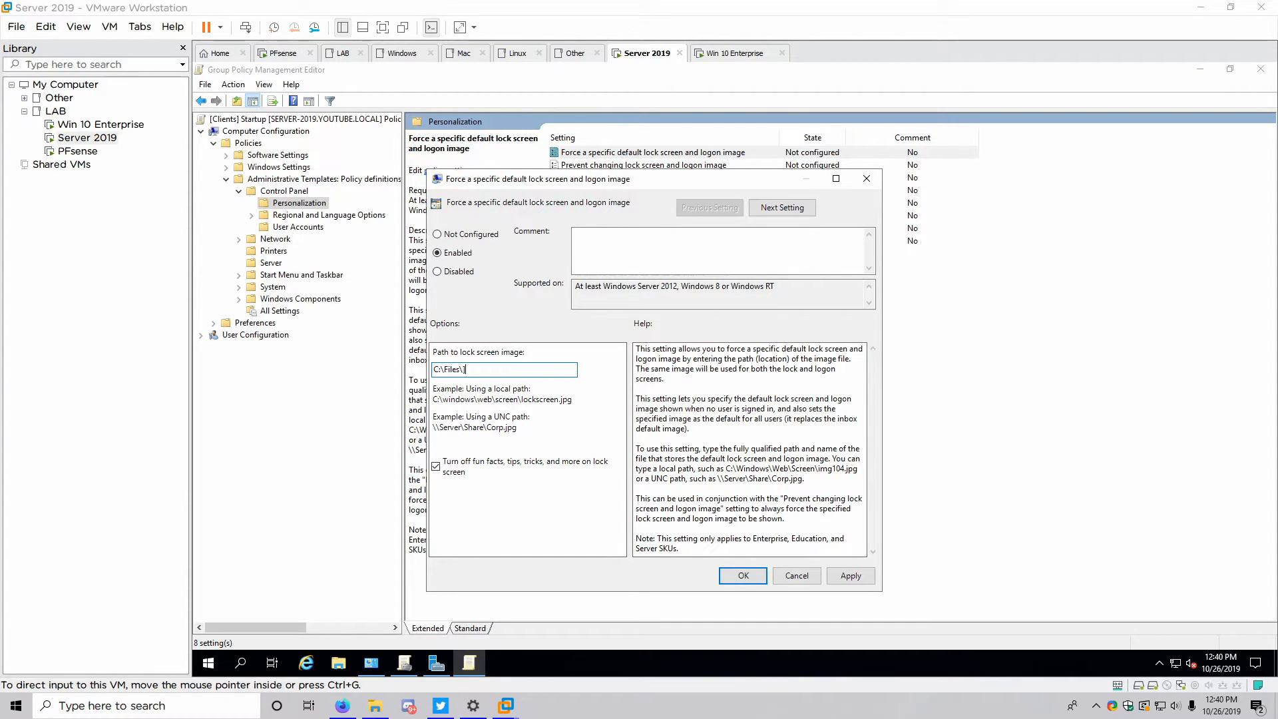
pyautogui.write('Lock.PON')
pyautogui.press('BackSpace')
pyautogui.press('BackSpace')
pyautogui.write('NG')
pyautogui.click(840, 571)
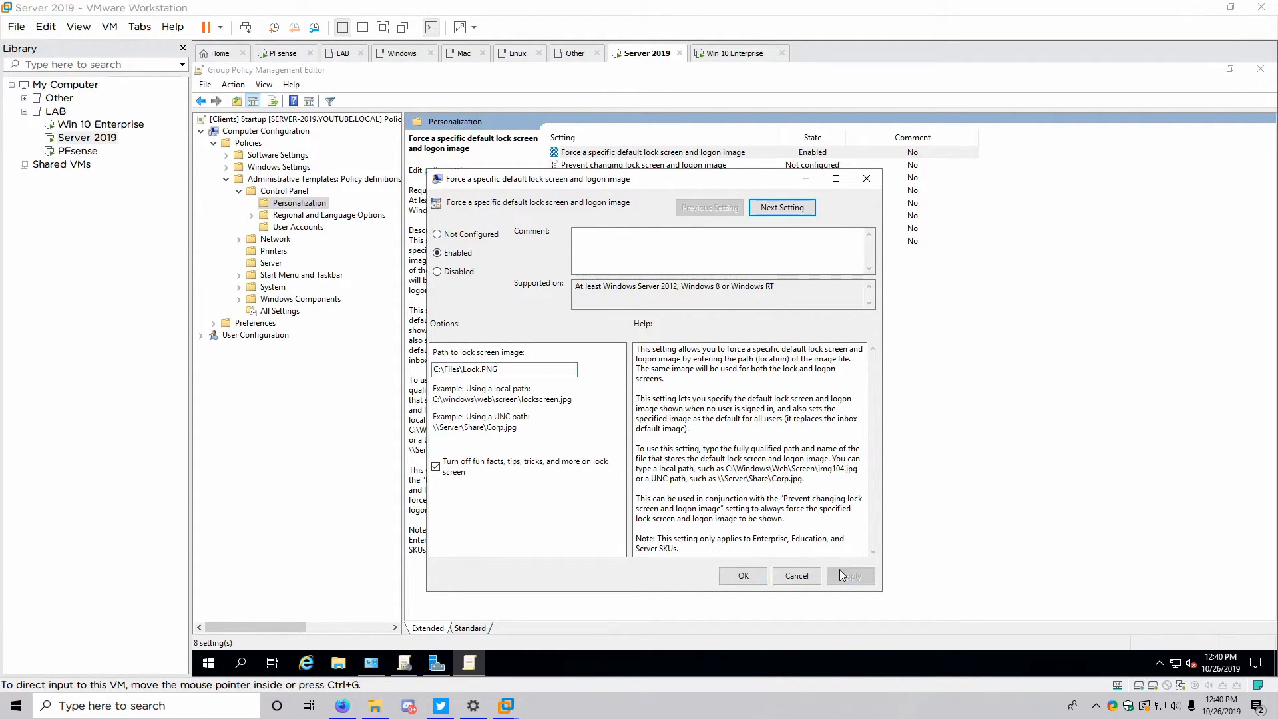
pyautogui.click(740, 574)
# Enable Prevent changing lock screen and logon image
pyautogui.doubleClick(657, 166)
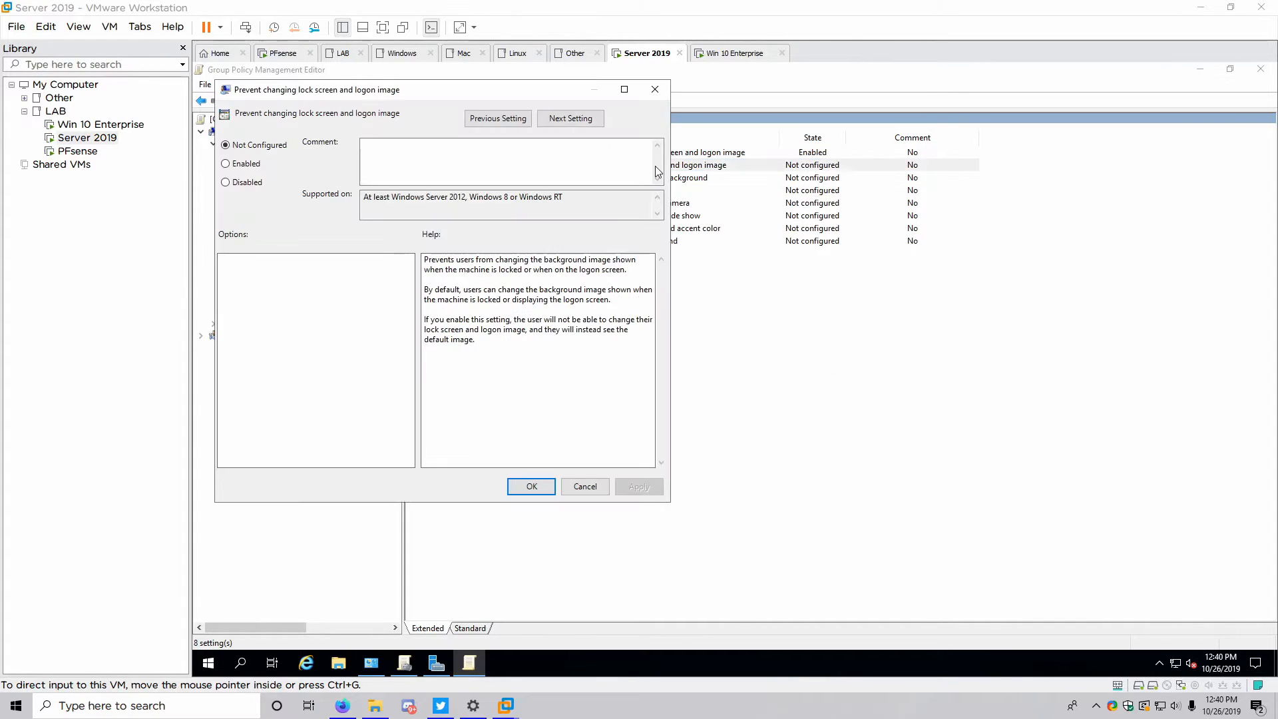
pyautogui.click(250, 164)
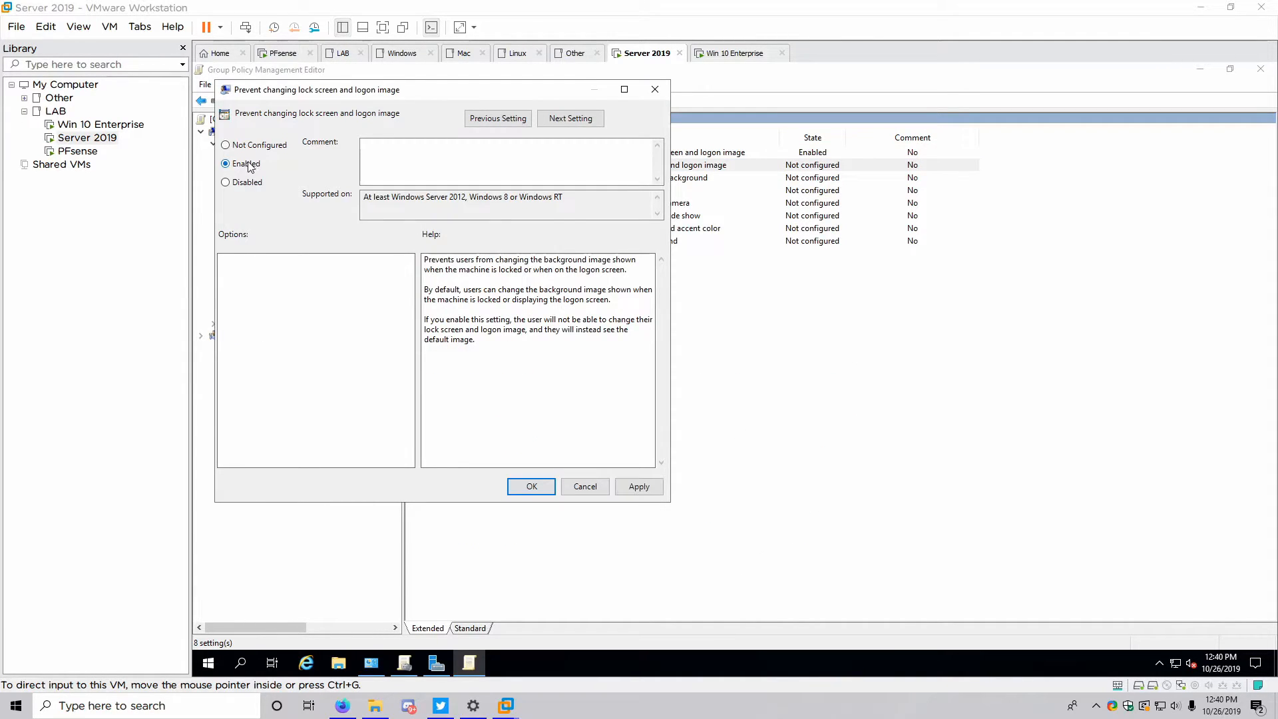
pyautogui.click(523, 486)
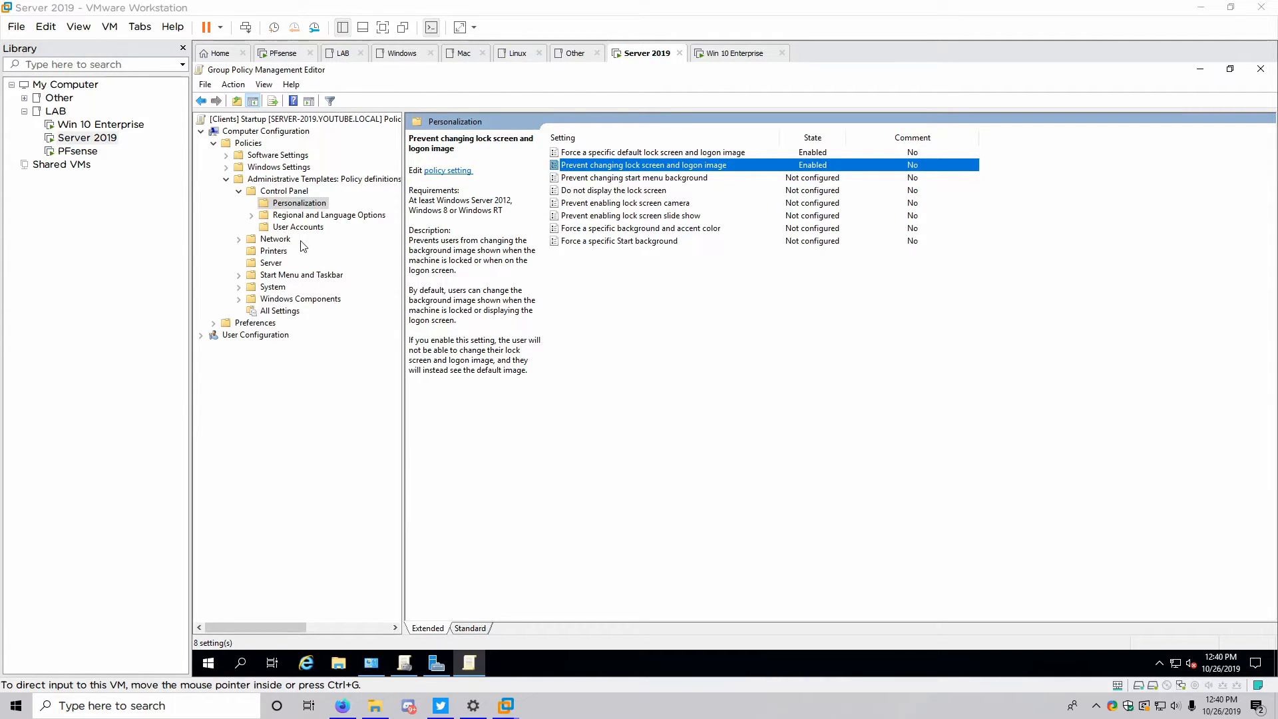
# Collapse the template tree, close the policy editor and return to Group Policy Management
pyautogui.click(248, 192)
pyautogui.click(227, 179)
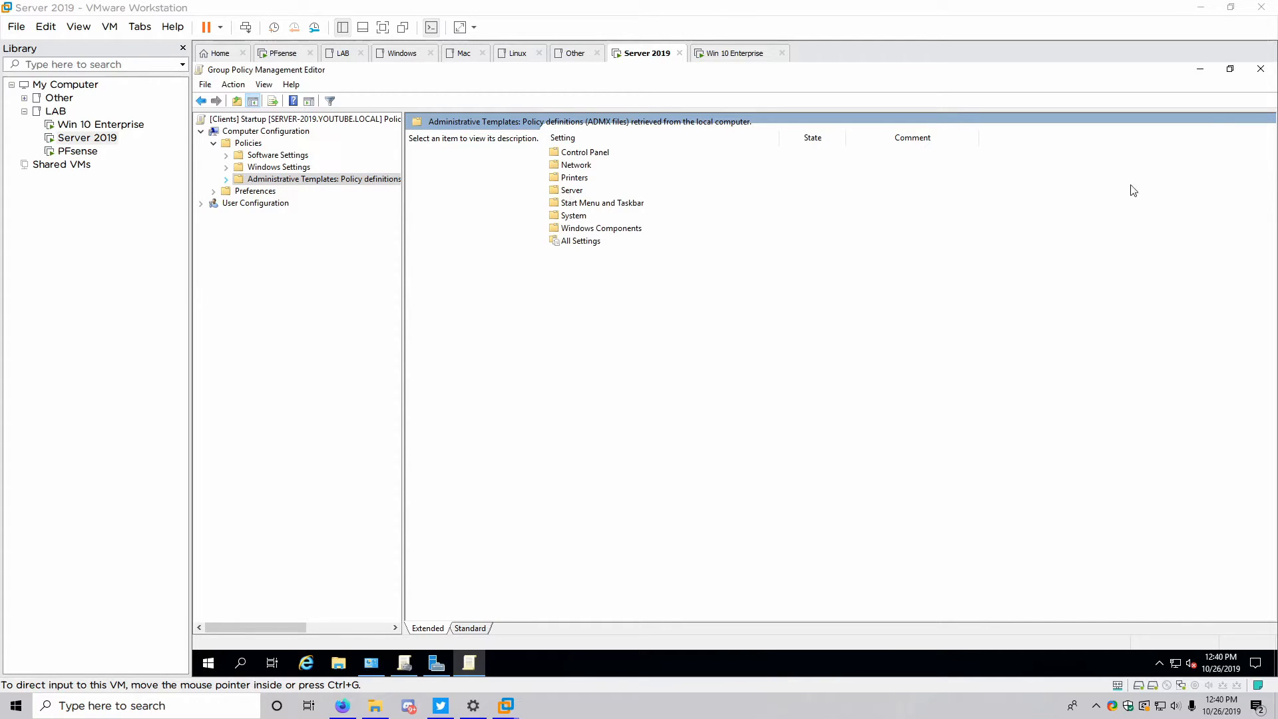
pyautogui.click(1264, 73)
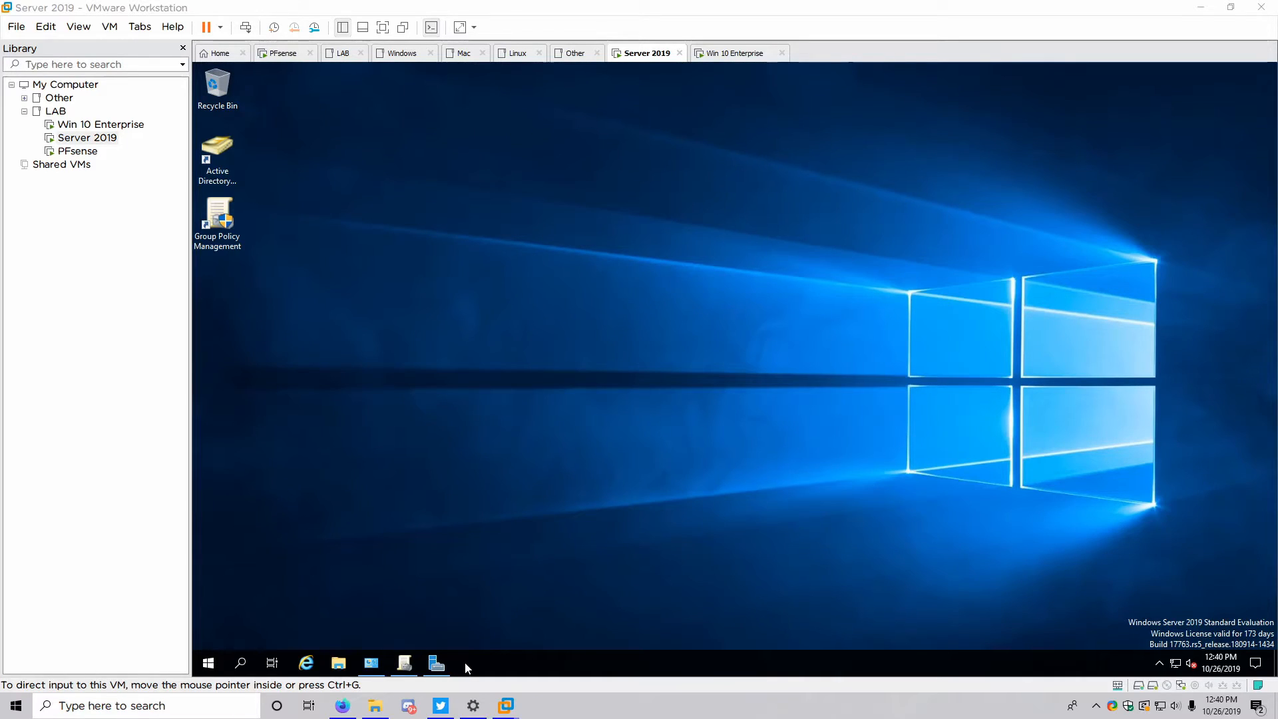
pyautogui.click(403, 663)
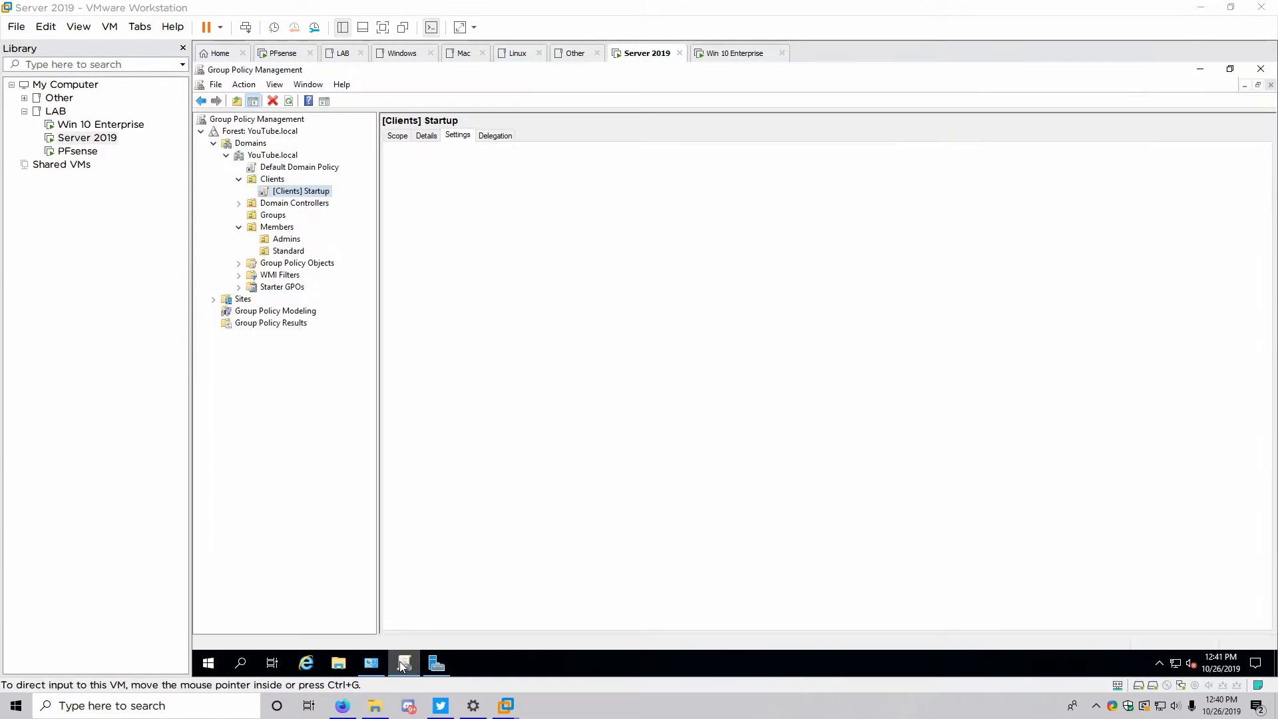
# Create a GPO named '[Standard] Desktop' linked to the Standard OU
pyautogui.click(284, 251)
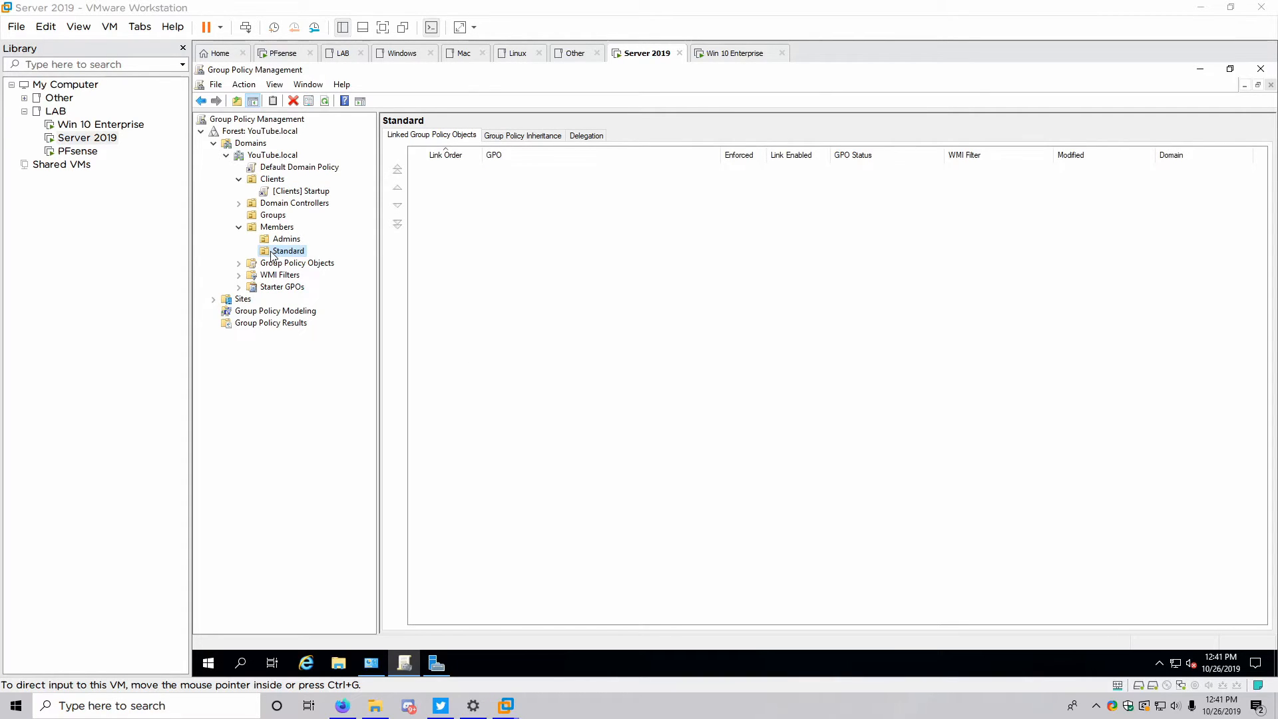
pyautogui.rightClick(272, 255)
pyautogui.click(288, 260)
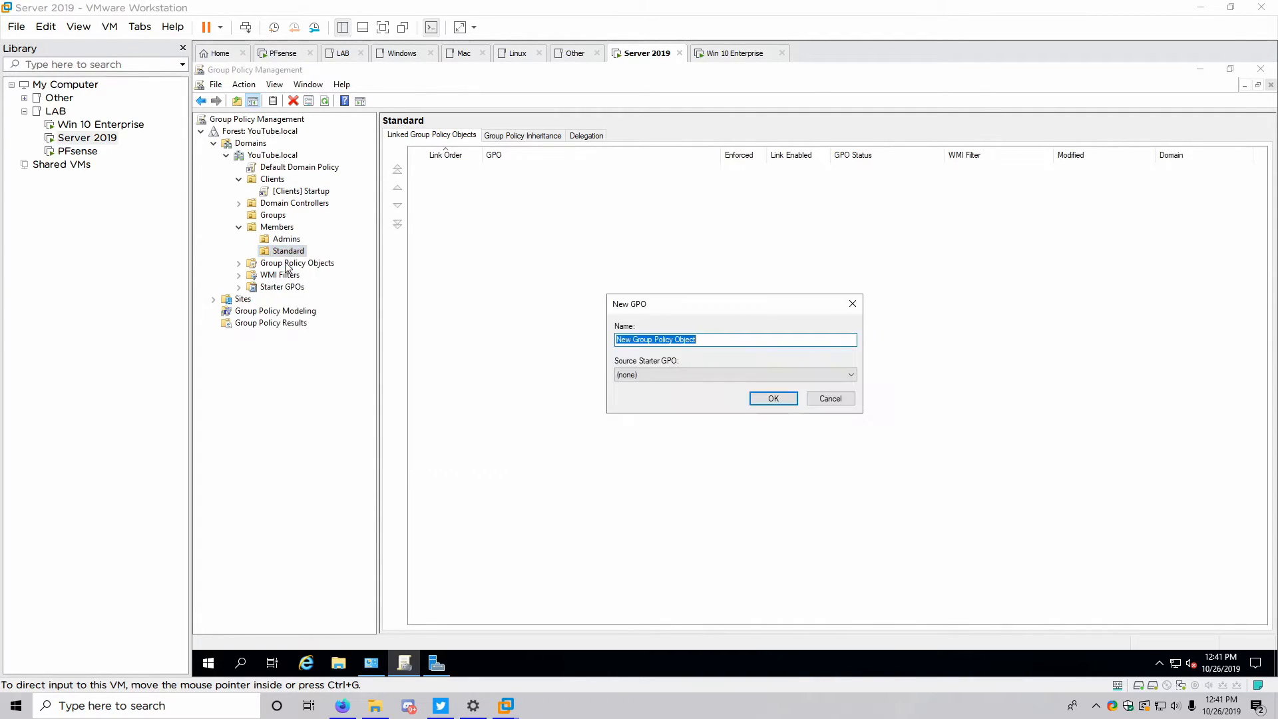
pyautogui.write('[Standard')
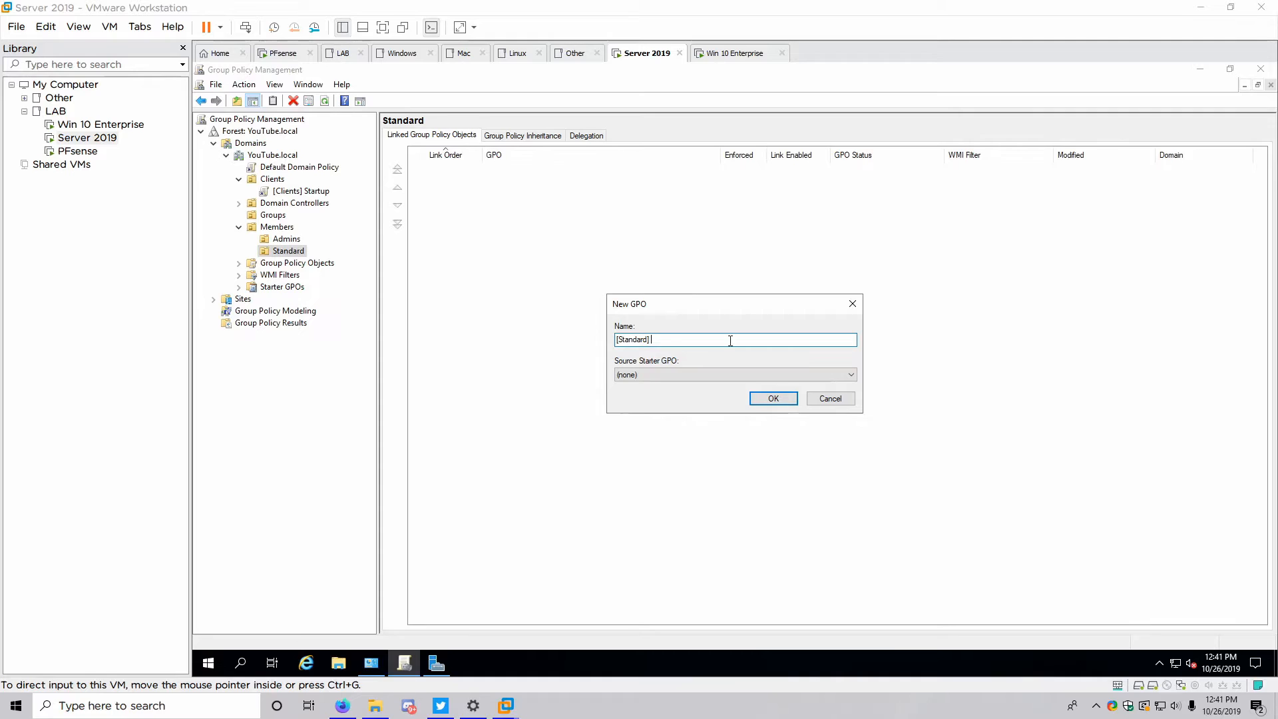
pyautogui.write('] Desktop')
pyautogui.press('Return')
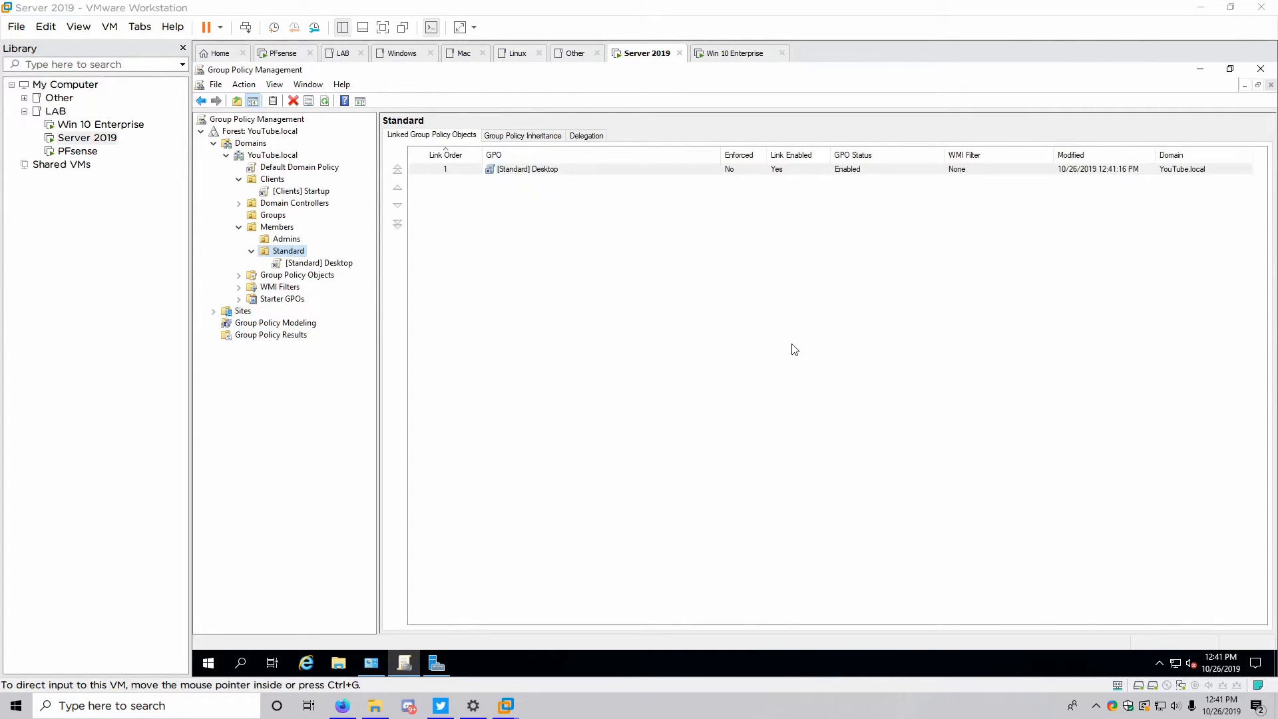
# Edit [Standard] Desktop and browse to User Policies > Administrative Templates > Desktop > Desktop
pyautogui.click(287, 264)
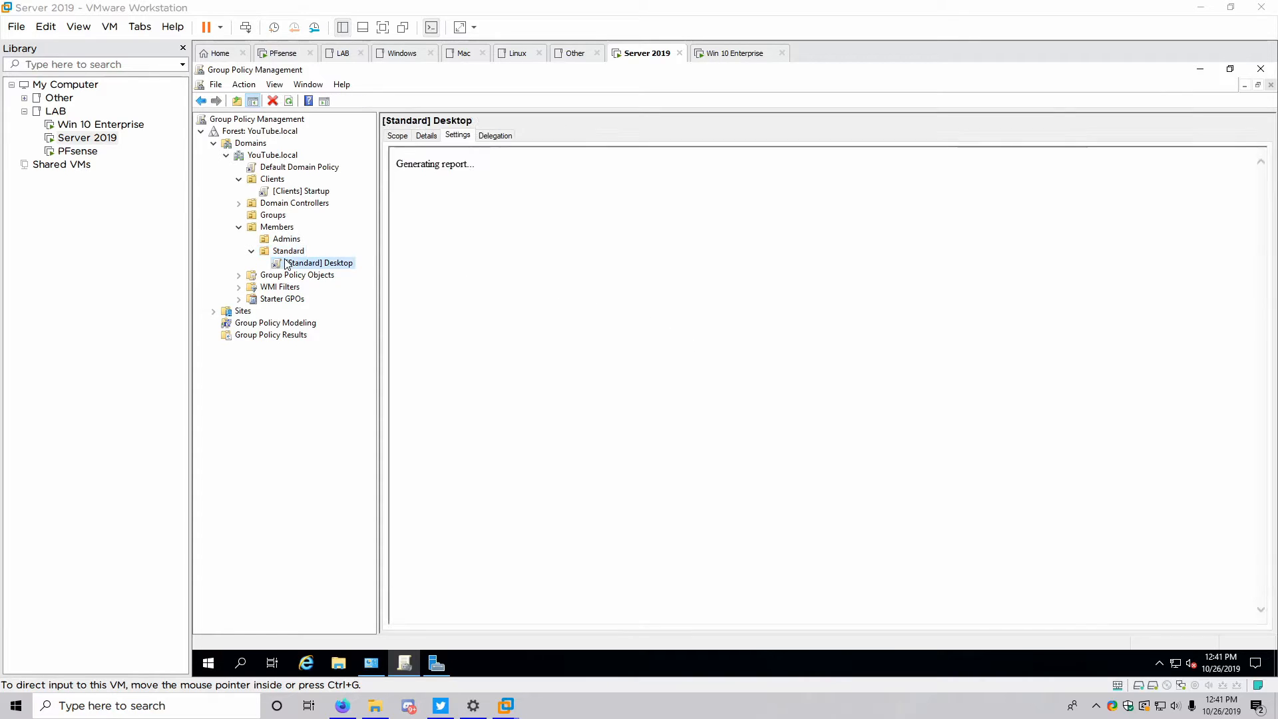
pyautogui.rightClick(287, 264)
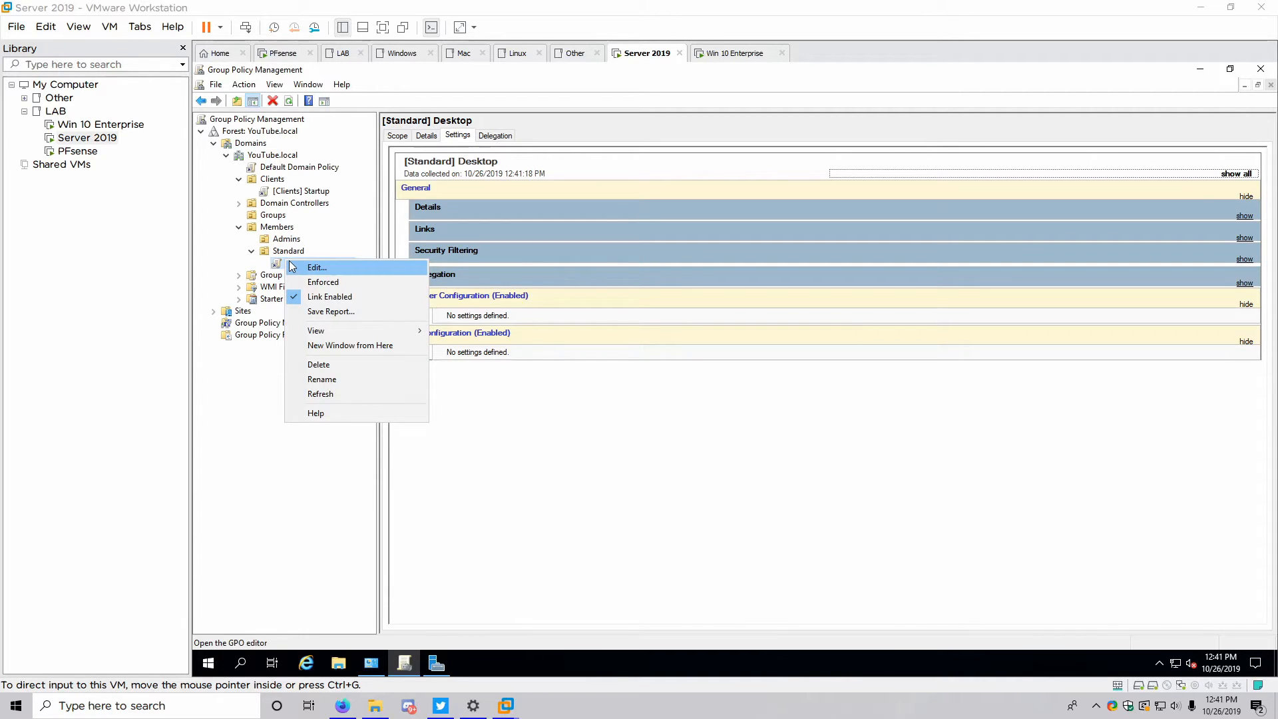
pyautogui.click(315, 267)
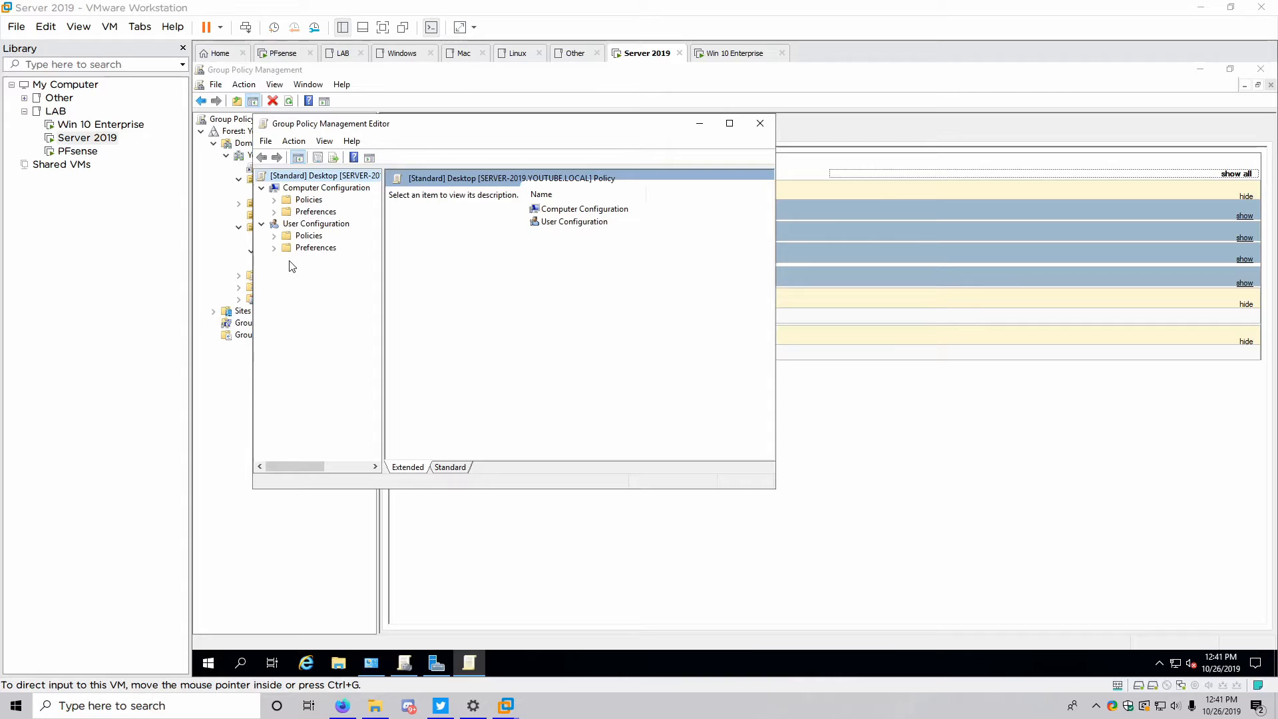
pyautogui.click(729, 124)
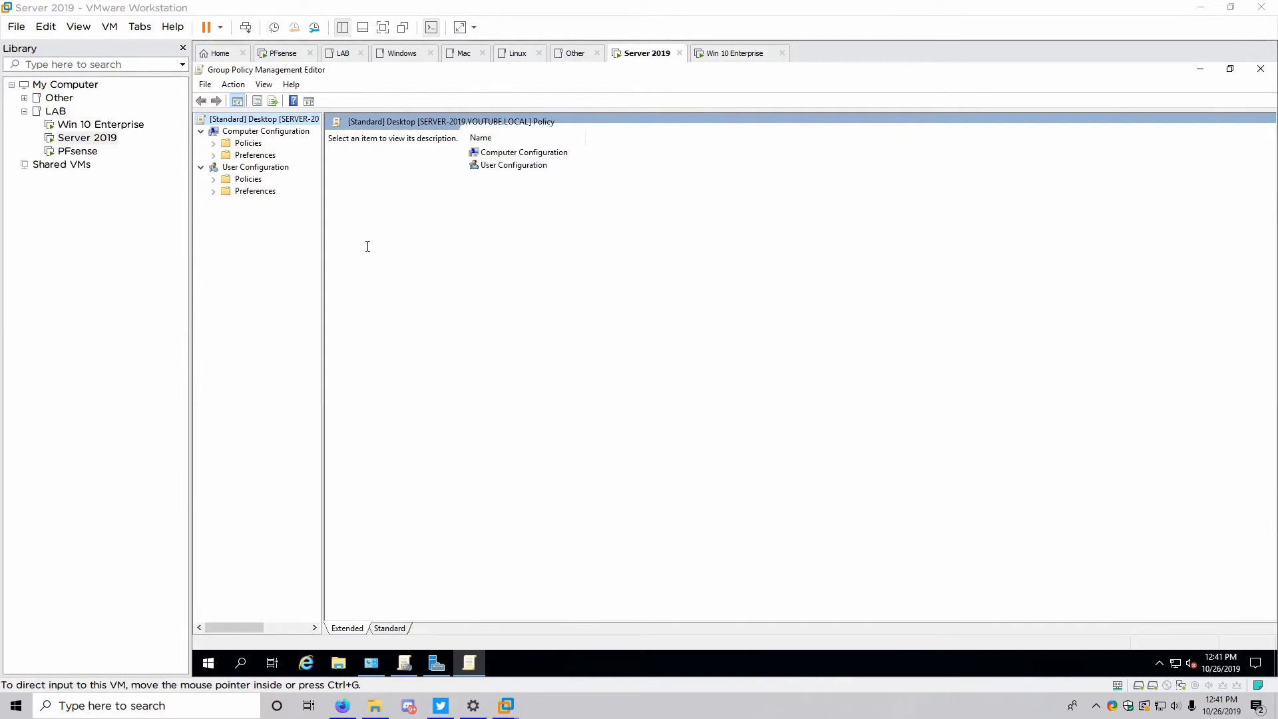
pyautogui.moveTo(322, 265); pyautogui.dragTo(424, 278)
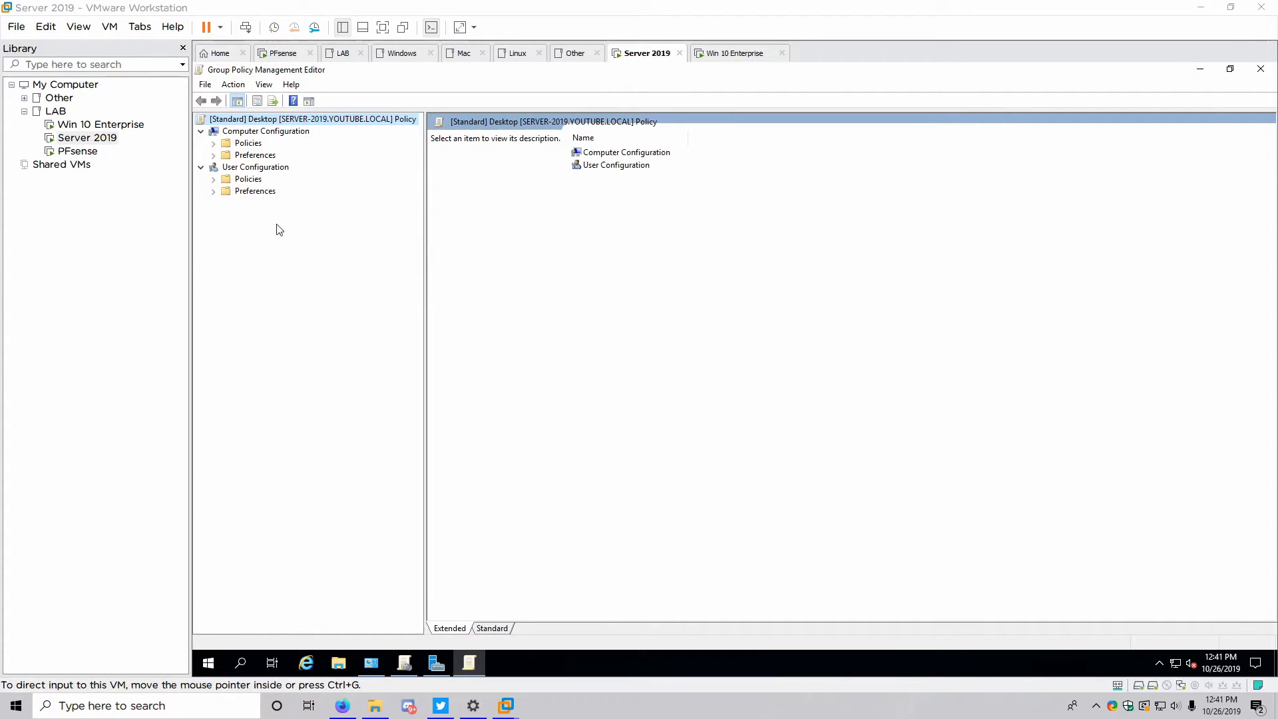
pyautogui.click(214, 180)
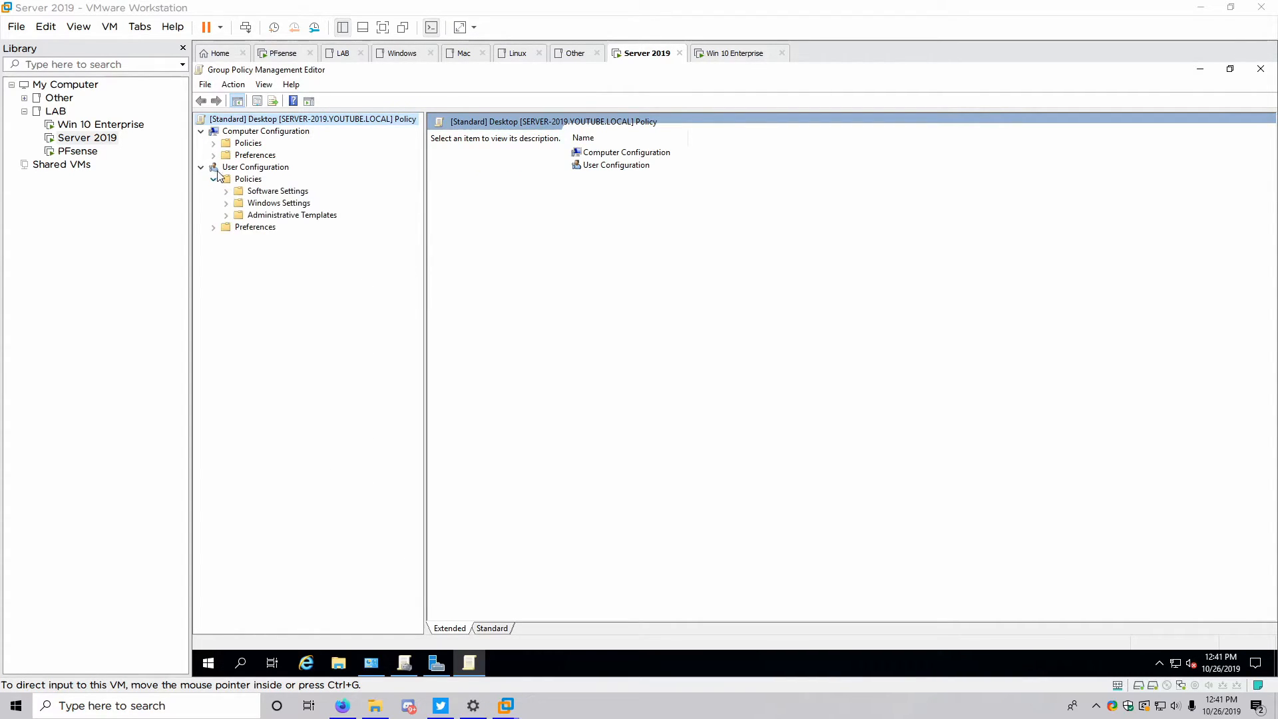
pyautogui.click(226, 216)
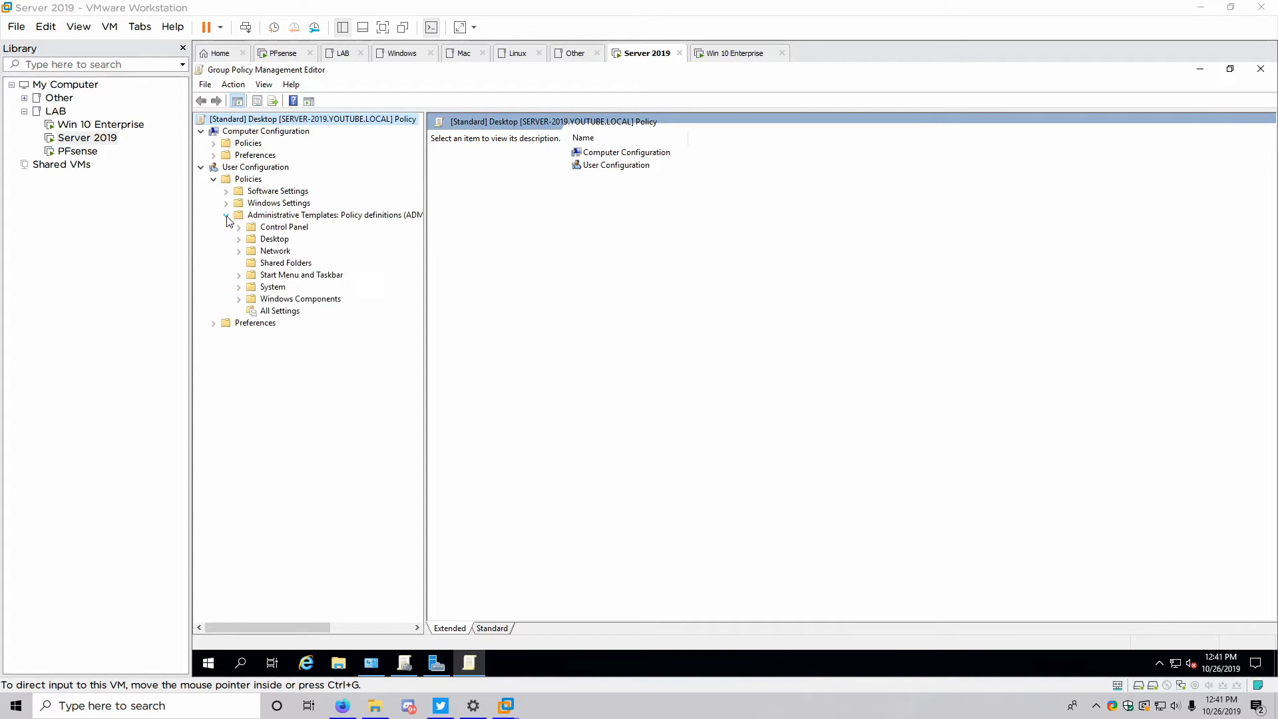
pyautogui.click(239, 240)
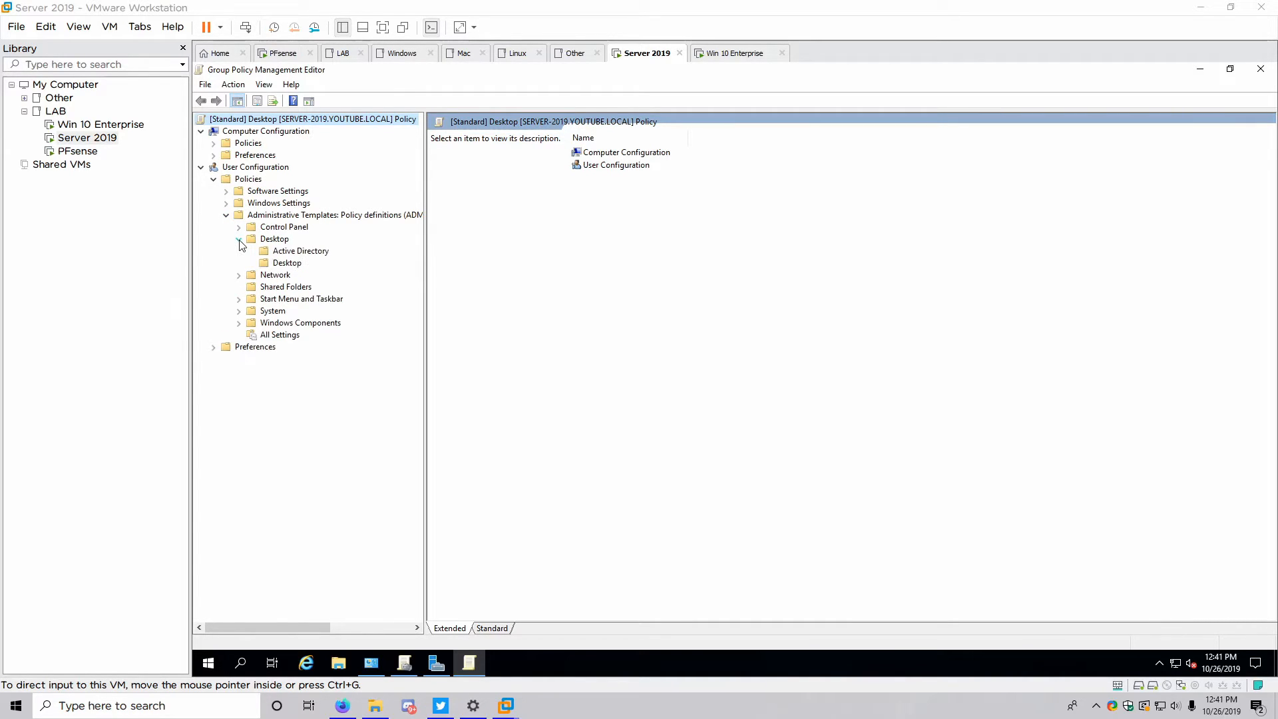
pyautogui.click(274, 265)
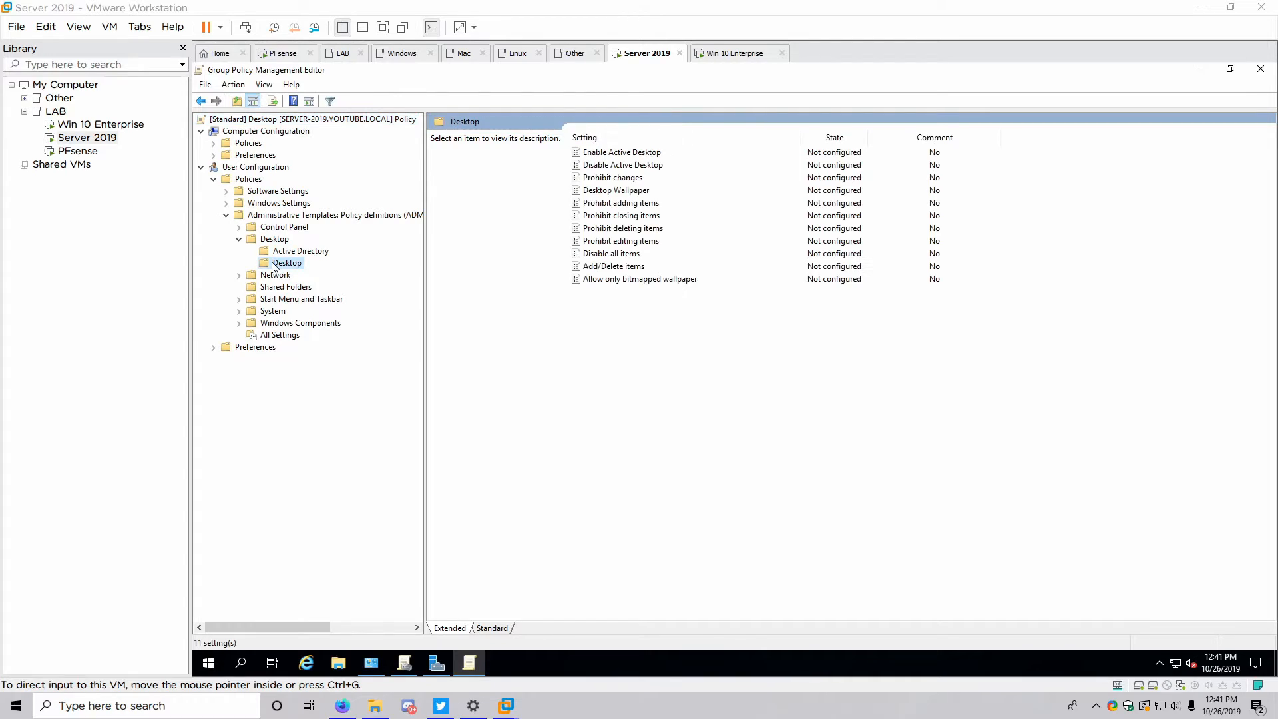
# Enable Desktop Wallpaper using C:\Files\BG.PNG with the Fill style
pyautogui.doubleClick(596, 192)
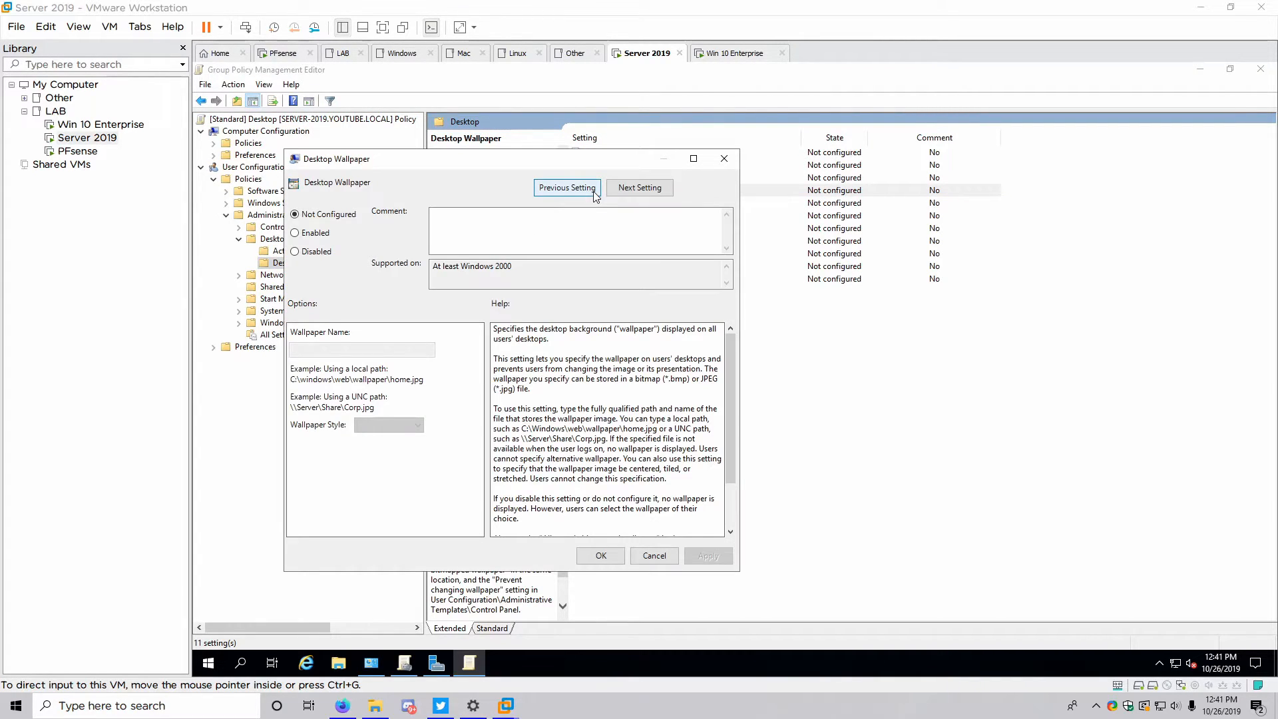
pyautogui.click(305, 234)
pyautogui.click(369, 351)
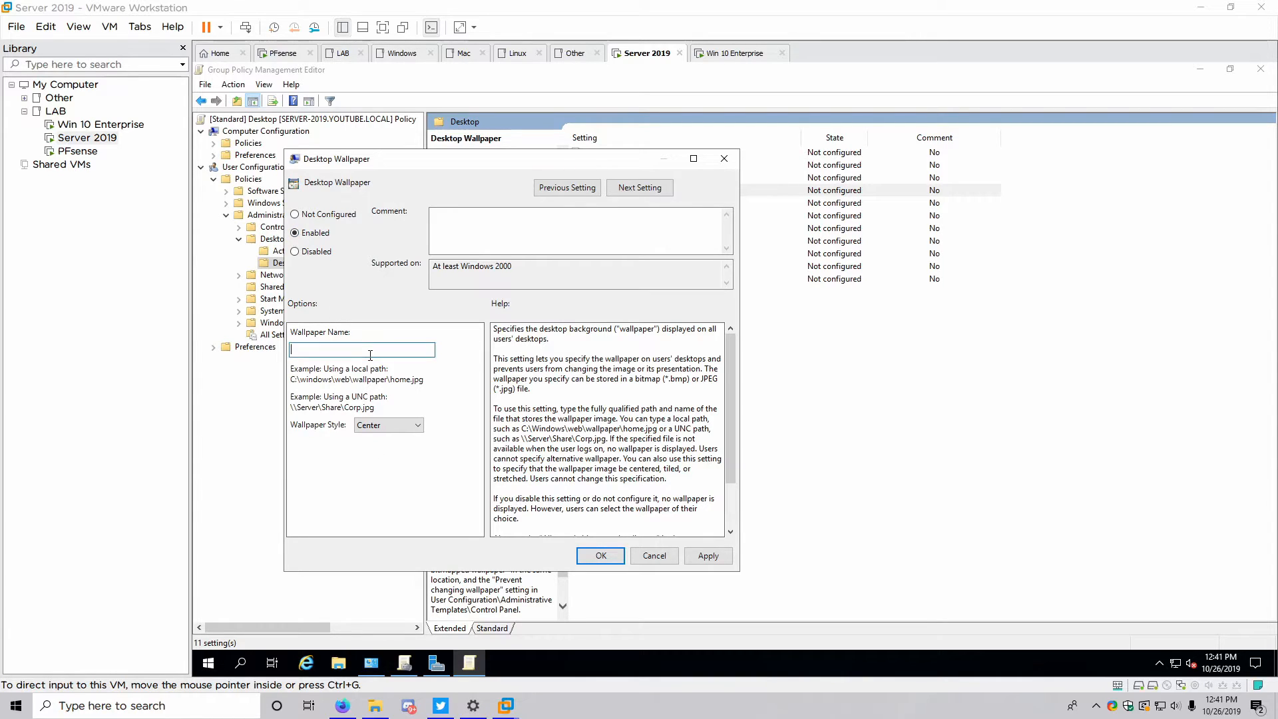
pyautogui.write('C:\\Files\\BG.PNG')
pyautogui.click(397, 426)
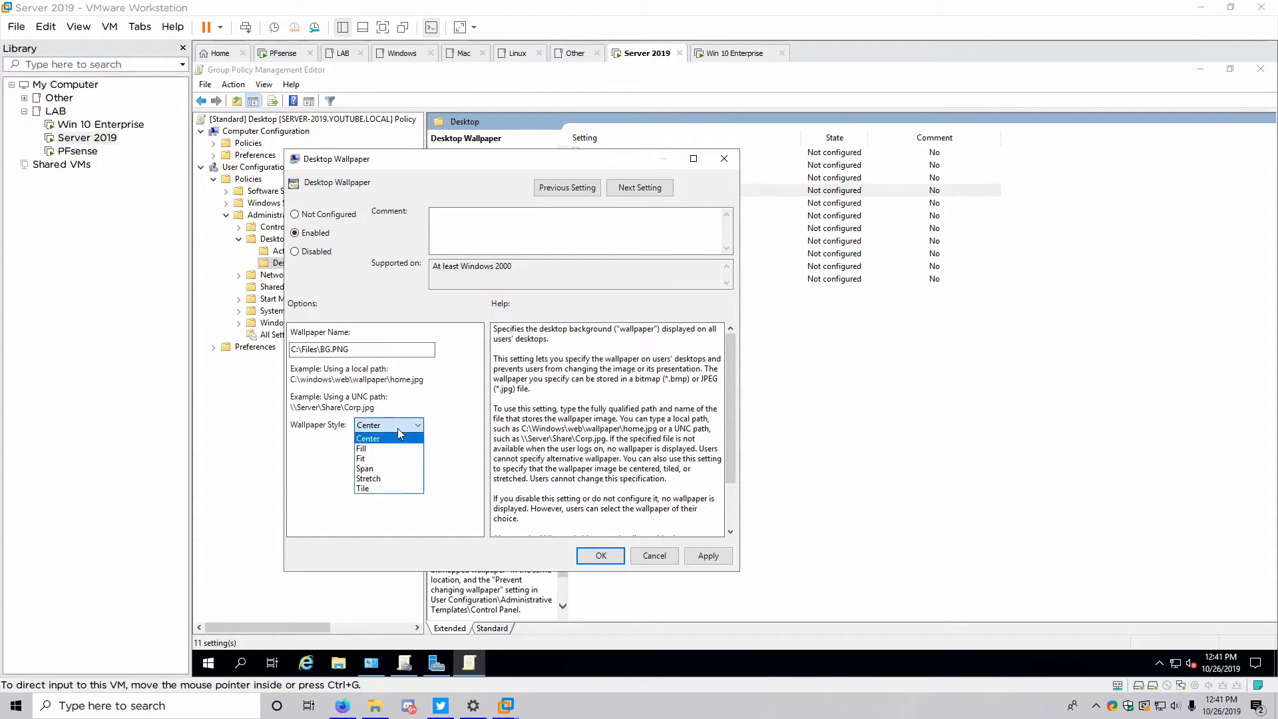
pyautogui.click(382, 455)
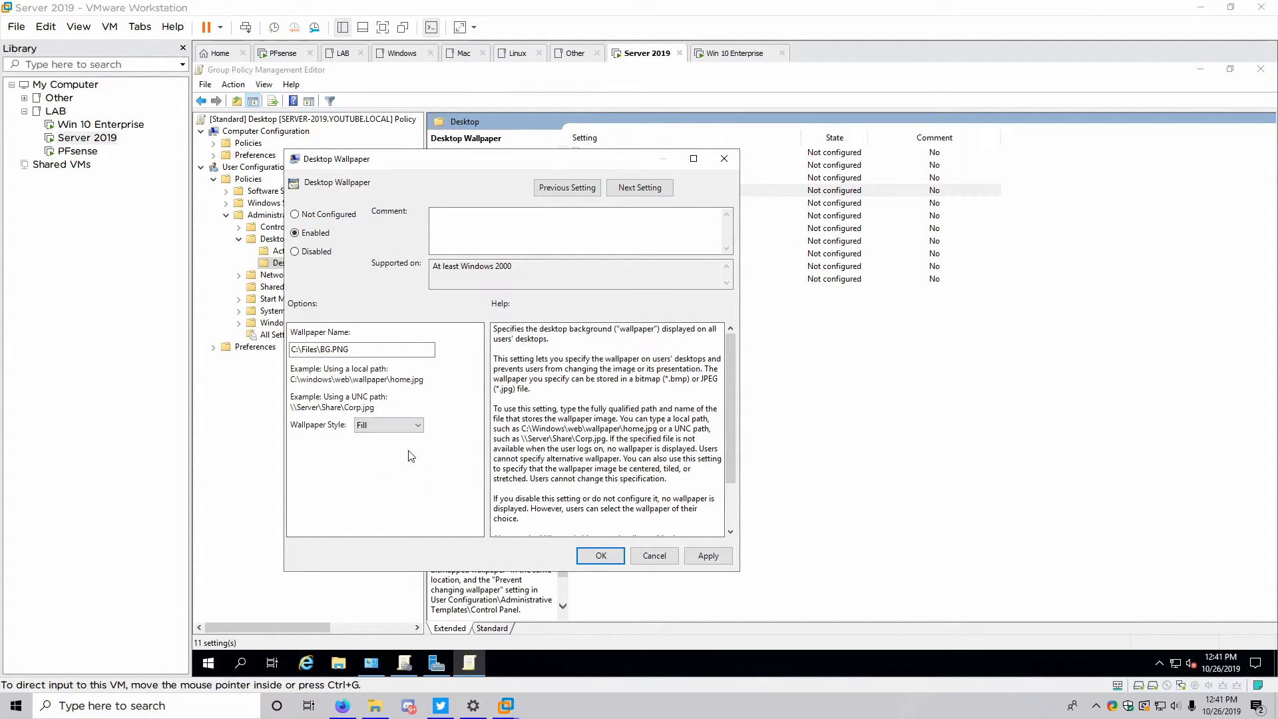
pyautogui.click(708, 556)
# Close the wallpaper setting and browse to Control Panel > Personalization
pyautogui.click(588, 557)
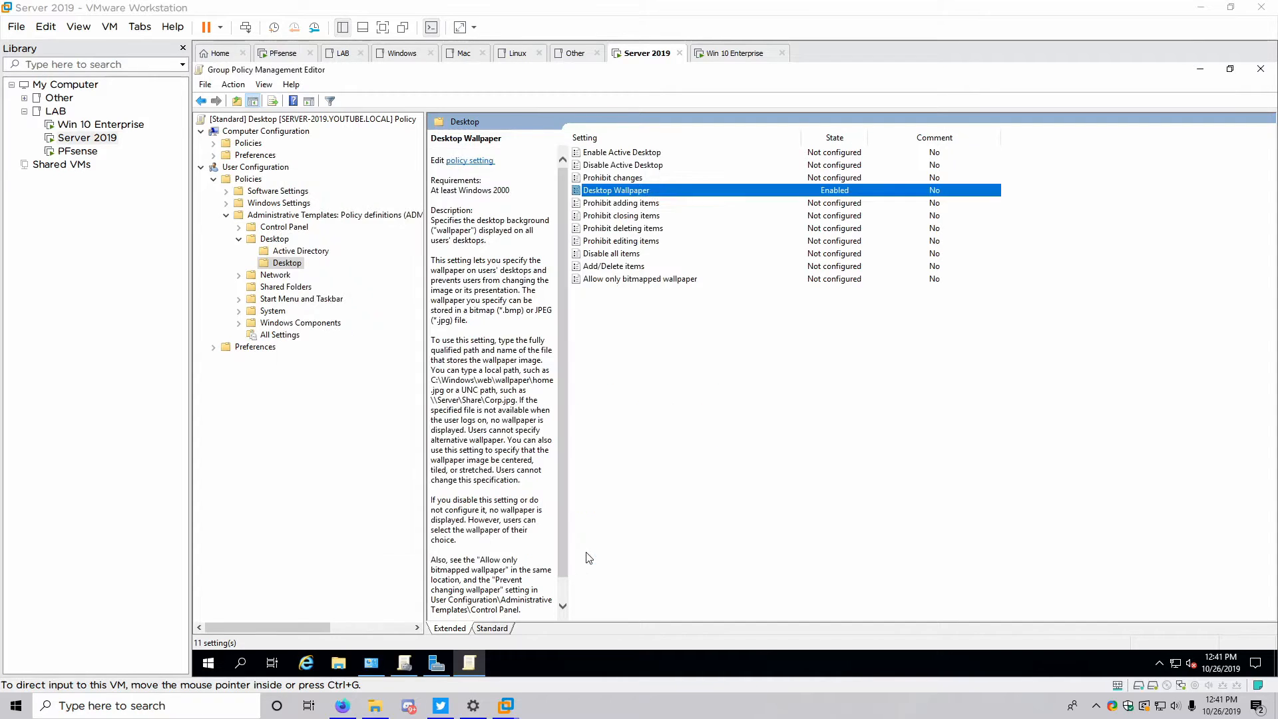
pyautogui.click(276, 241)
pyautogui.click(239, 227)
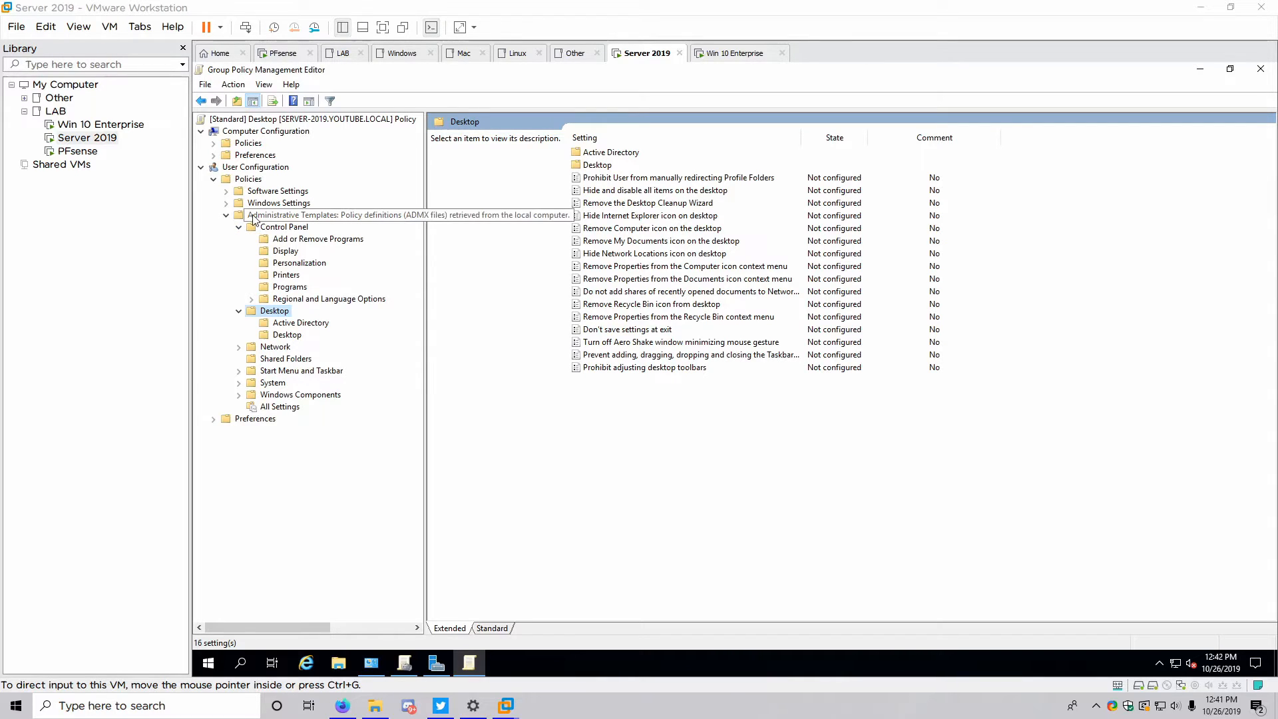
pyautogui.click(280, 263)
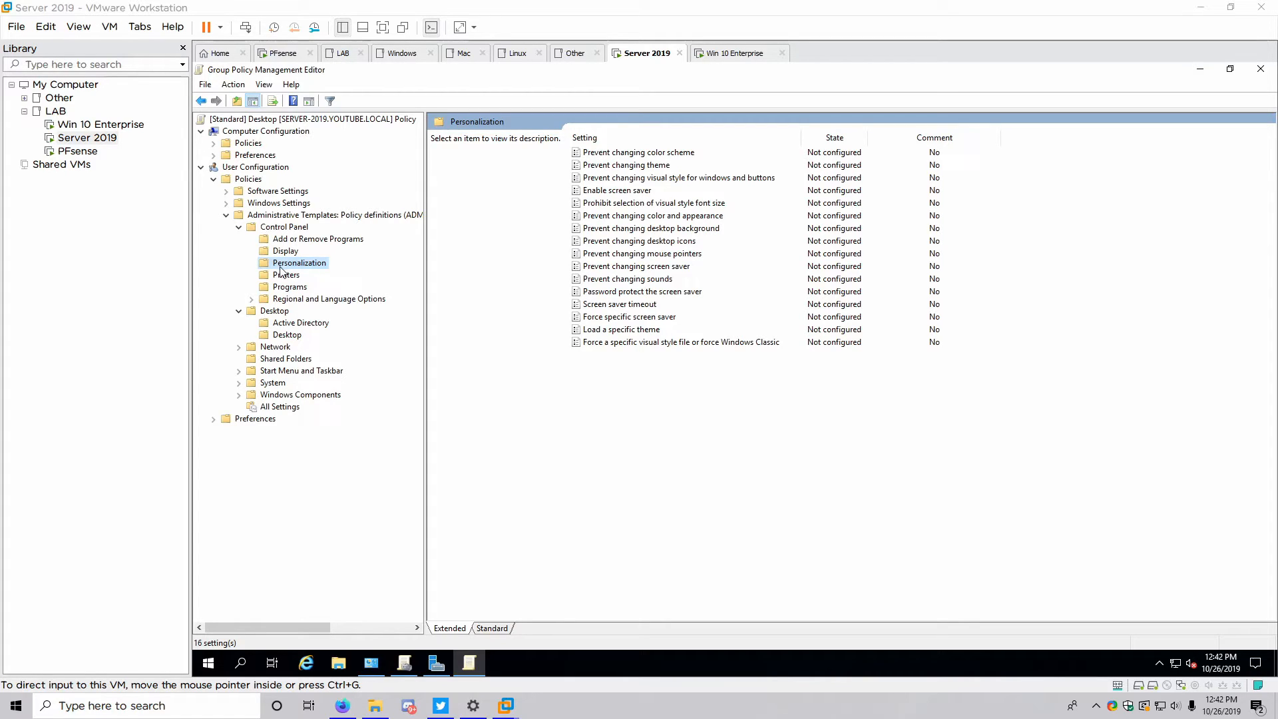
# Enable Prevent changing desktop background, then close the editor and Group Policy Management
pyautogui.doubleClick(642, 228)
pyautogui.click(320, 253)
pyautogui.click(727, 577)
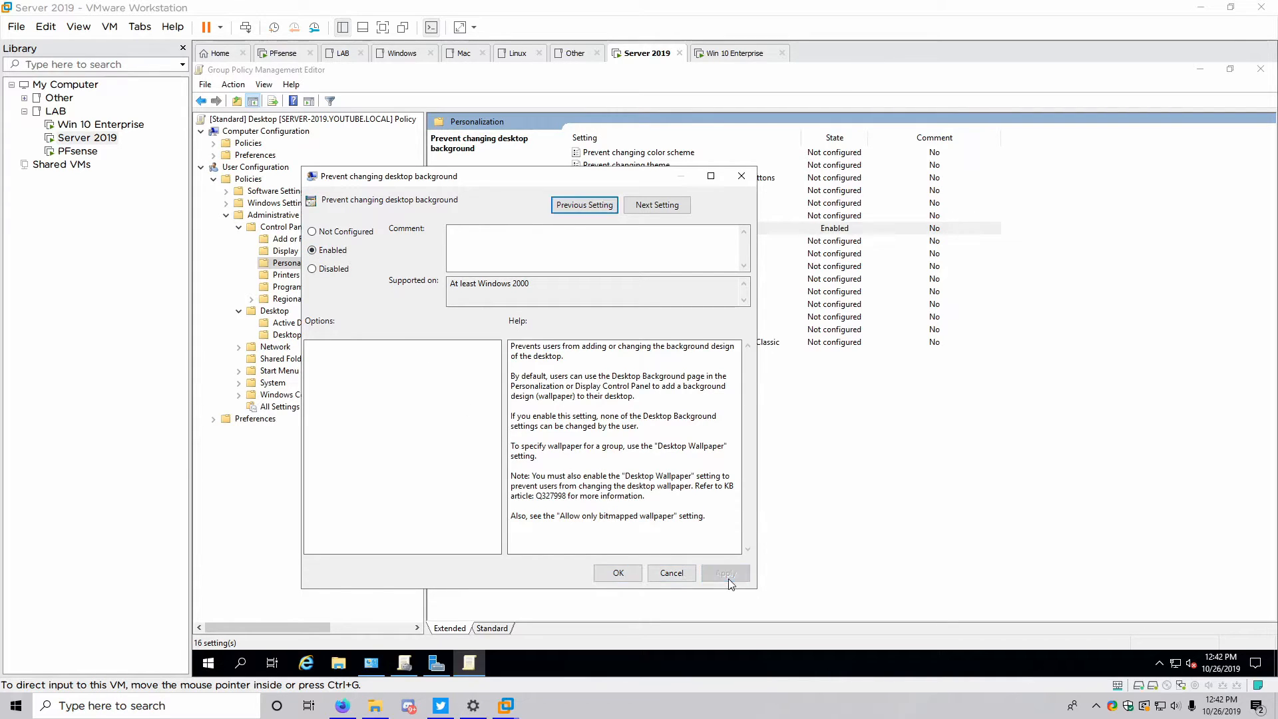
pyautogui.click(628, 577)
pyautogui.click(628, 577)
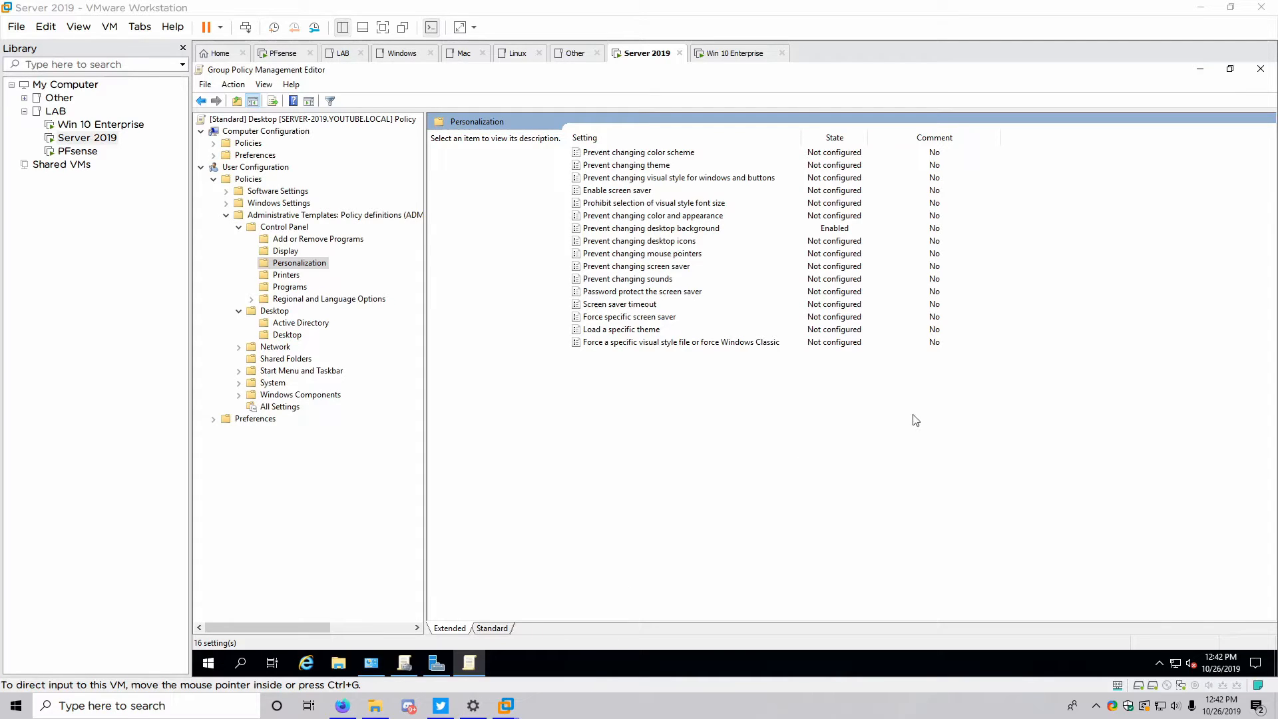
pyautogui.click(1262, 70)
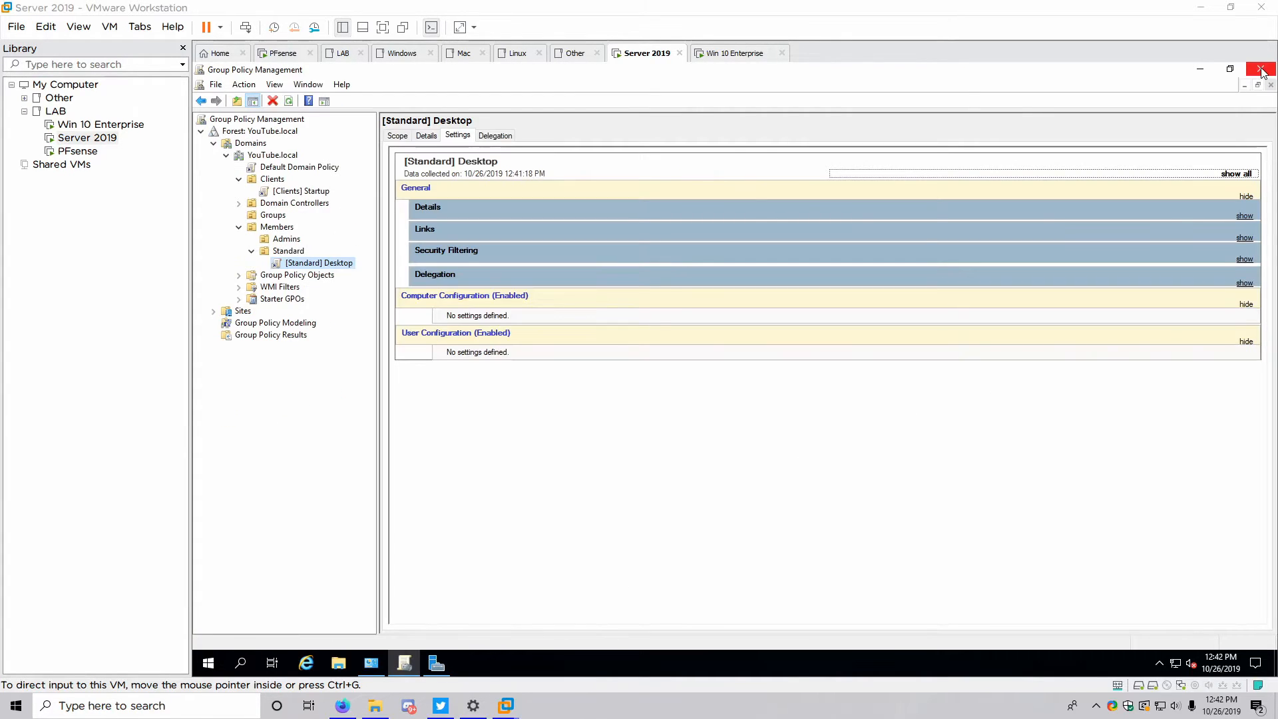
pyautogui.click(1261, 69)
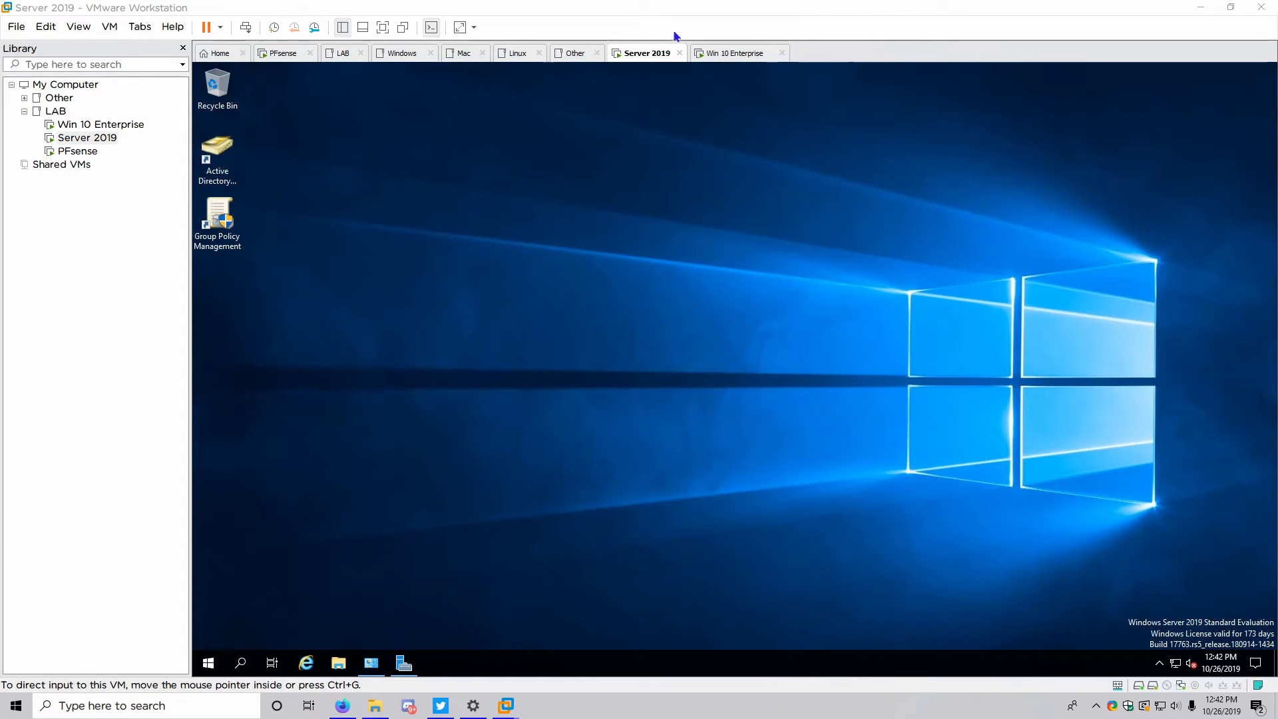
# On the Windows 10 VM, sign in via Other user with a domain account name and password
pyautogui.click(709, 54)
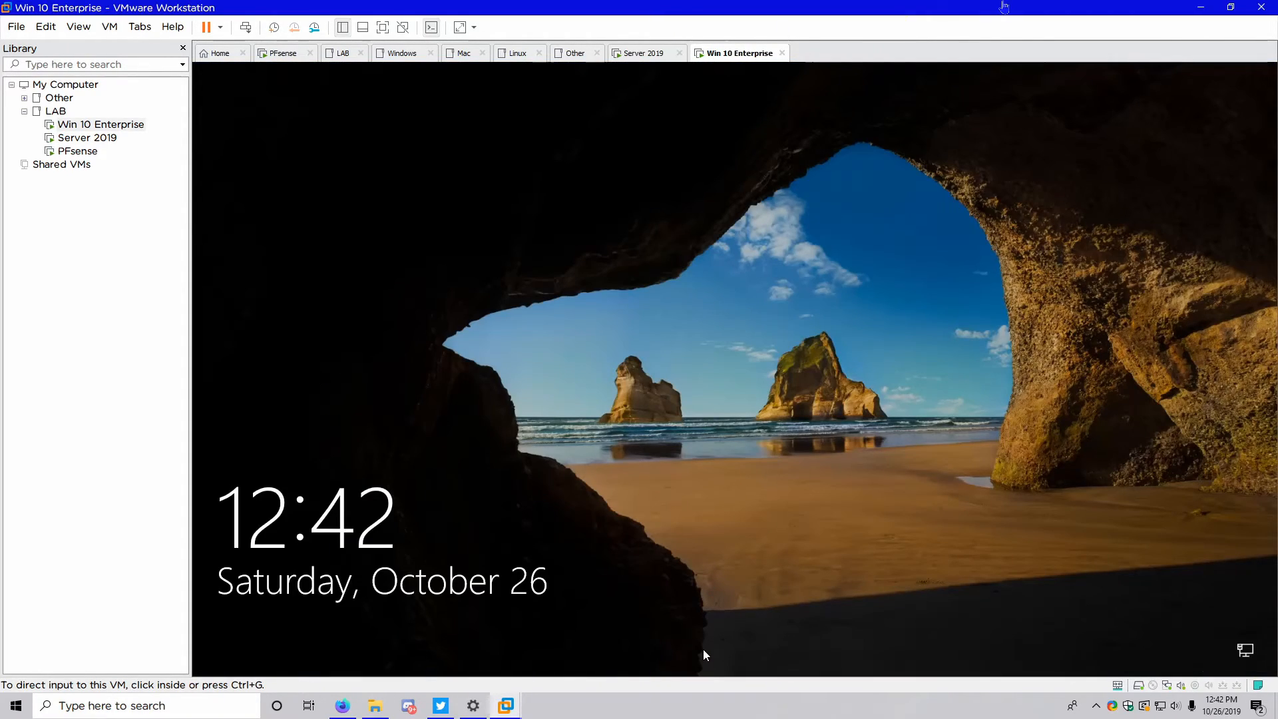
pyautogui.click(738, 136)
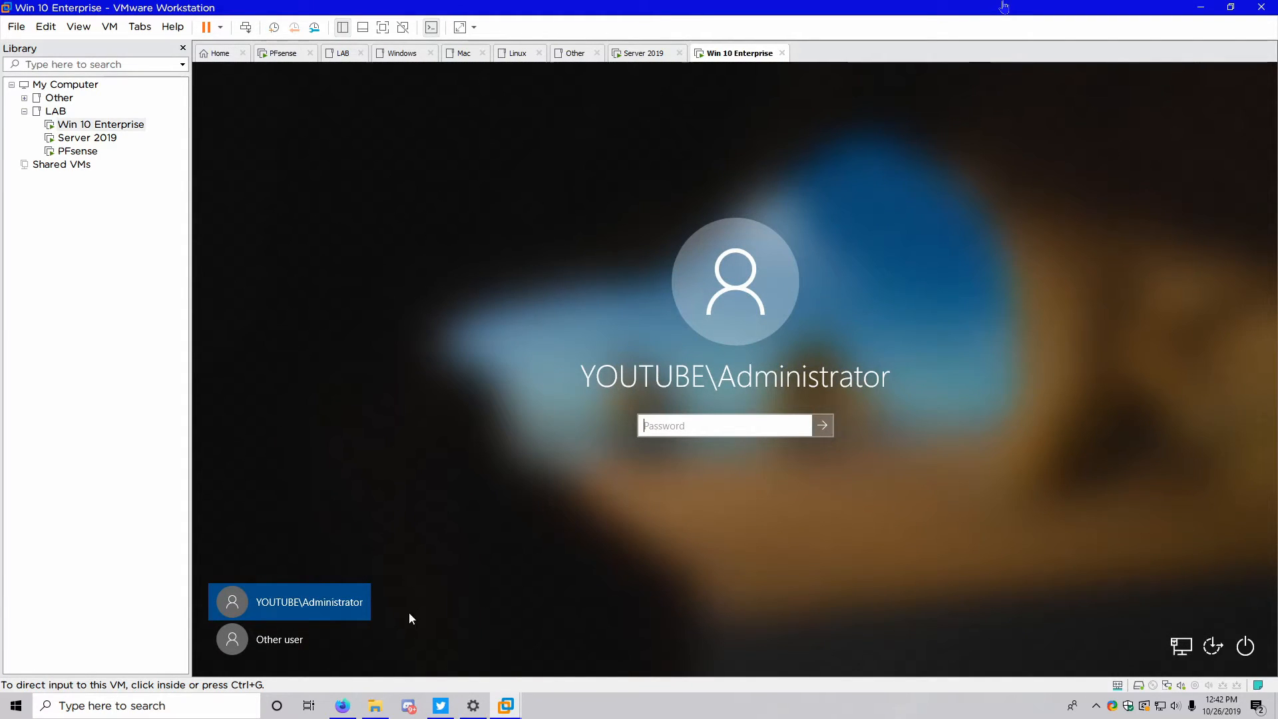
pyautogui.click(269, 629)
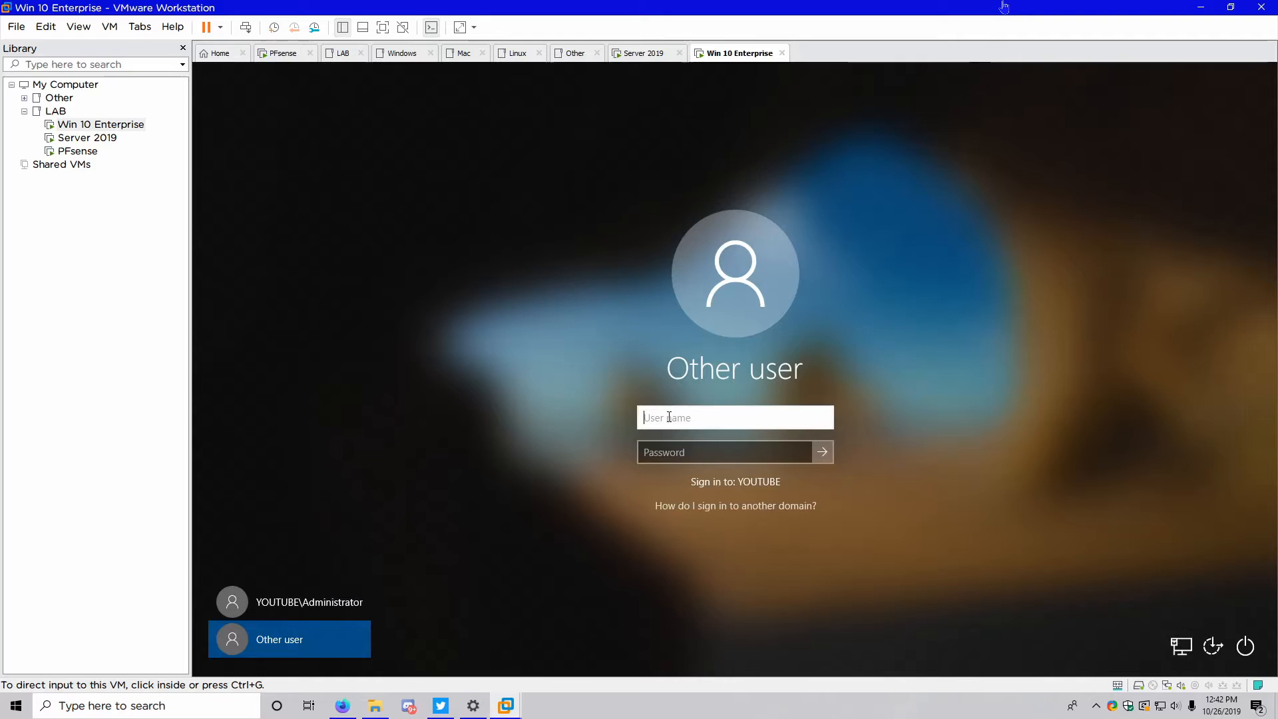
pyautogui.write('User1')
pyautogui.press('Tab')
pyautogui.write('********')
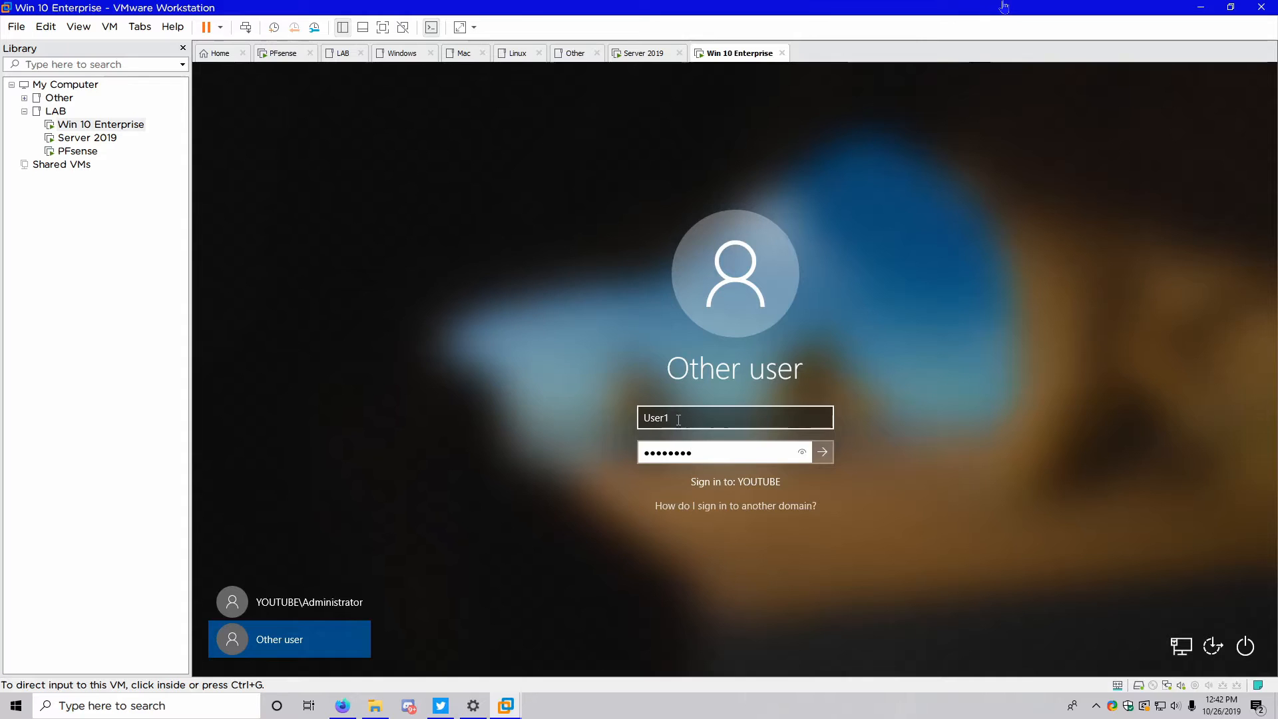
pyautogui.doubleClick(678, 420)
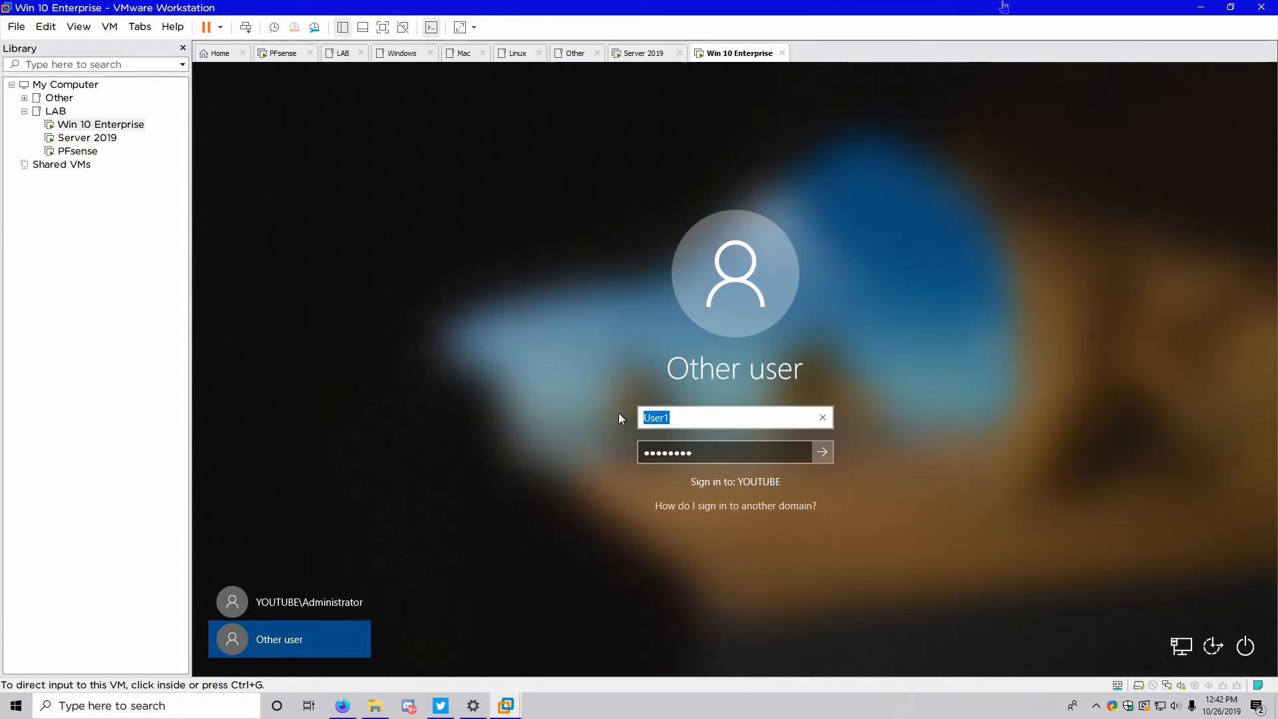
pyautogui.write('Admin')
pyautogui.press('Tab')
pyautogui.press('Return')
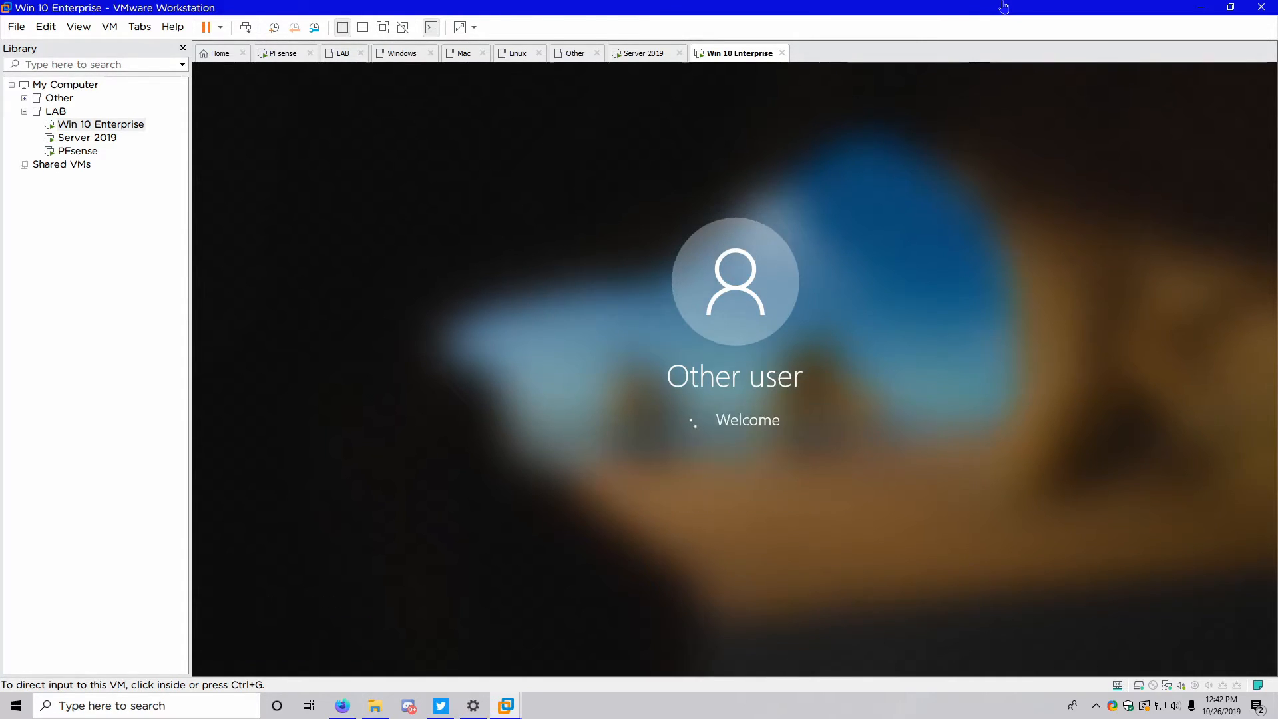
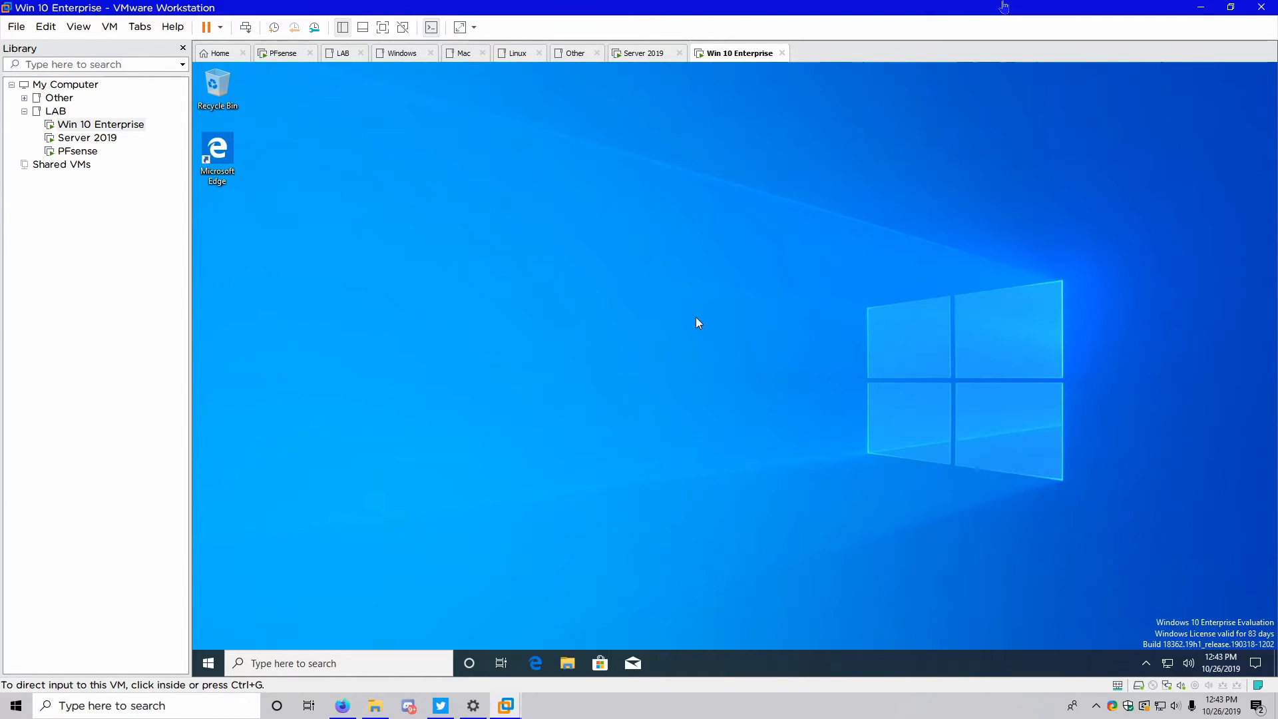
# Run gpupdate /force in an elevated PowerShell on the Windows 10 client, then exit it
pyautogui.rightClick(208, 663)
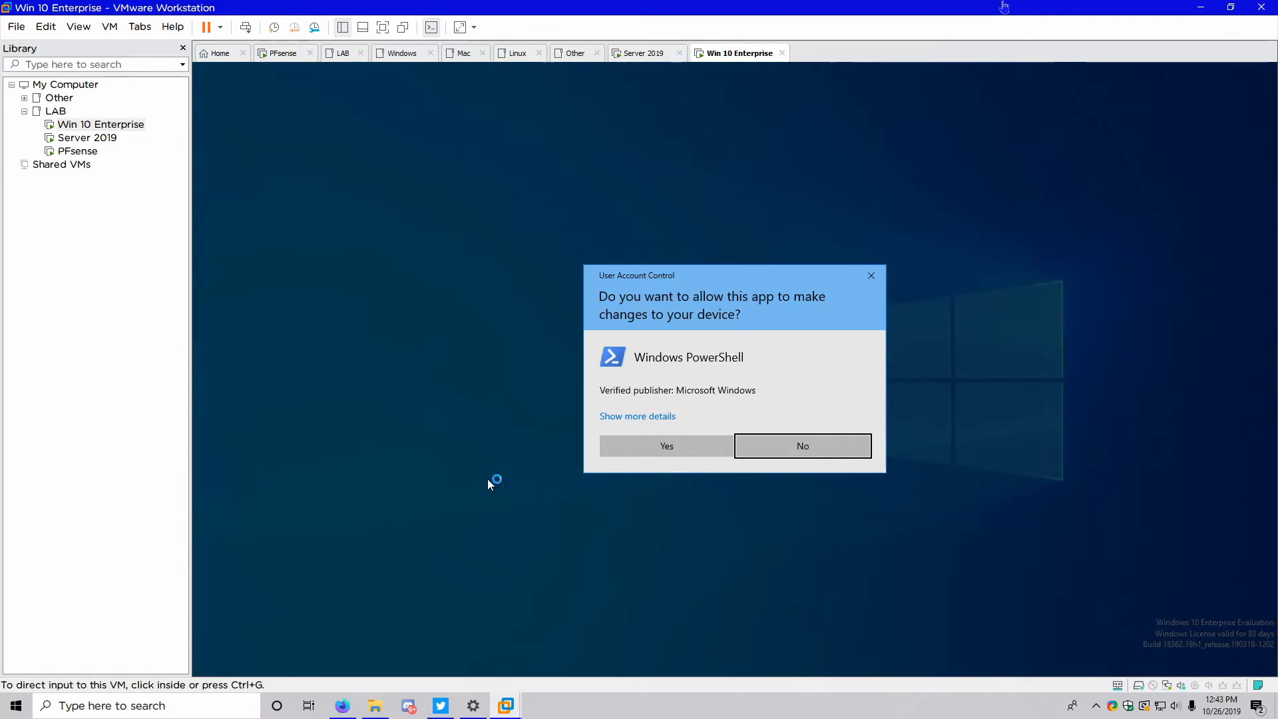
pyautogui.click(641, 446)
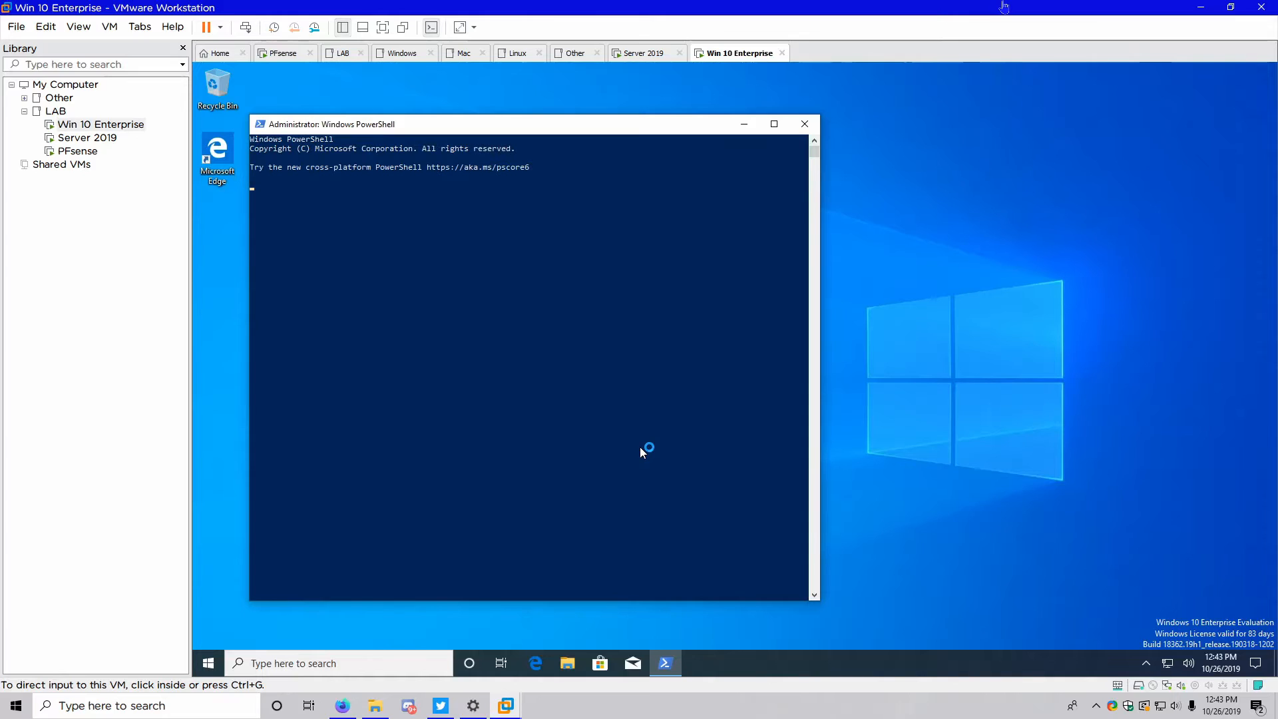
pyautogui.write('gpupdate /force')
pyautogui.press('Return')
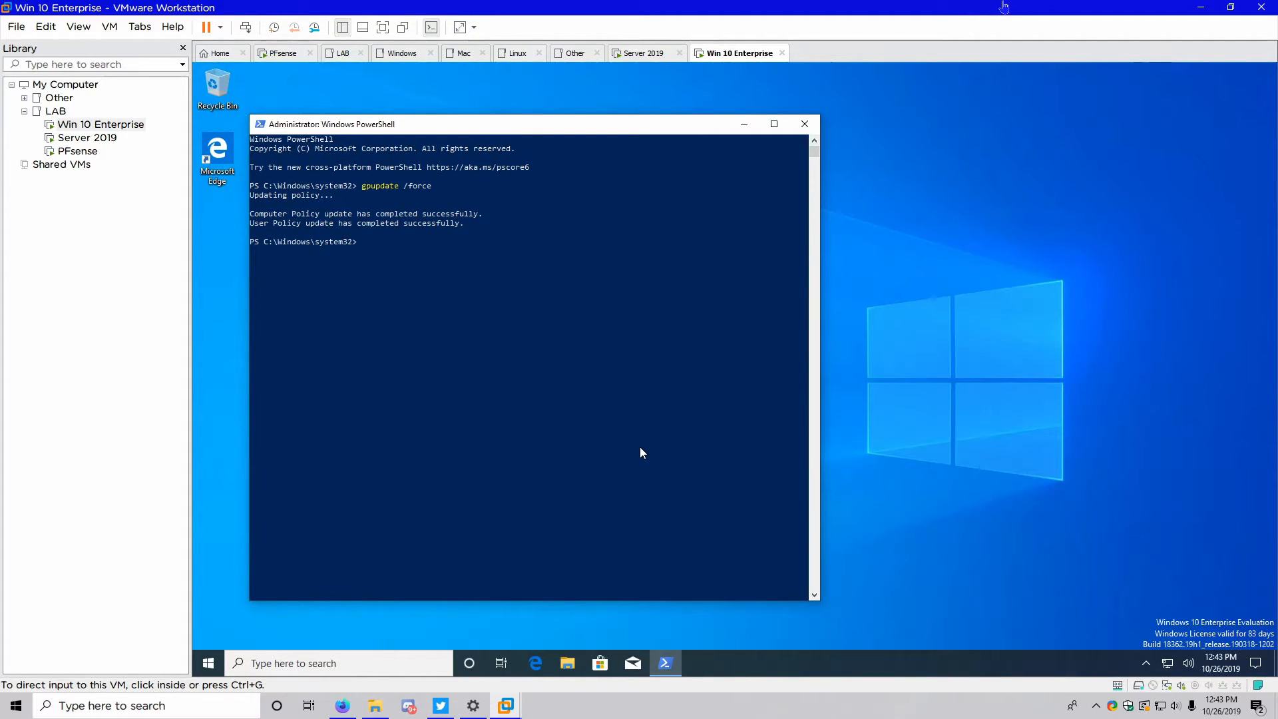
pyautogui.write('exit')
pyautogui.press('Return')
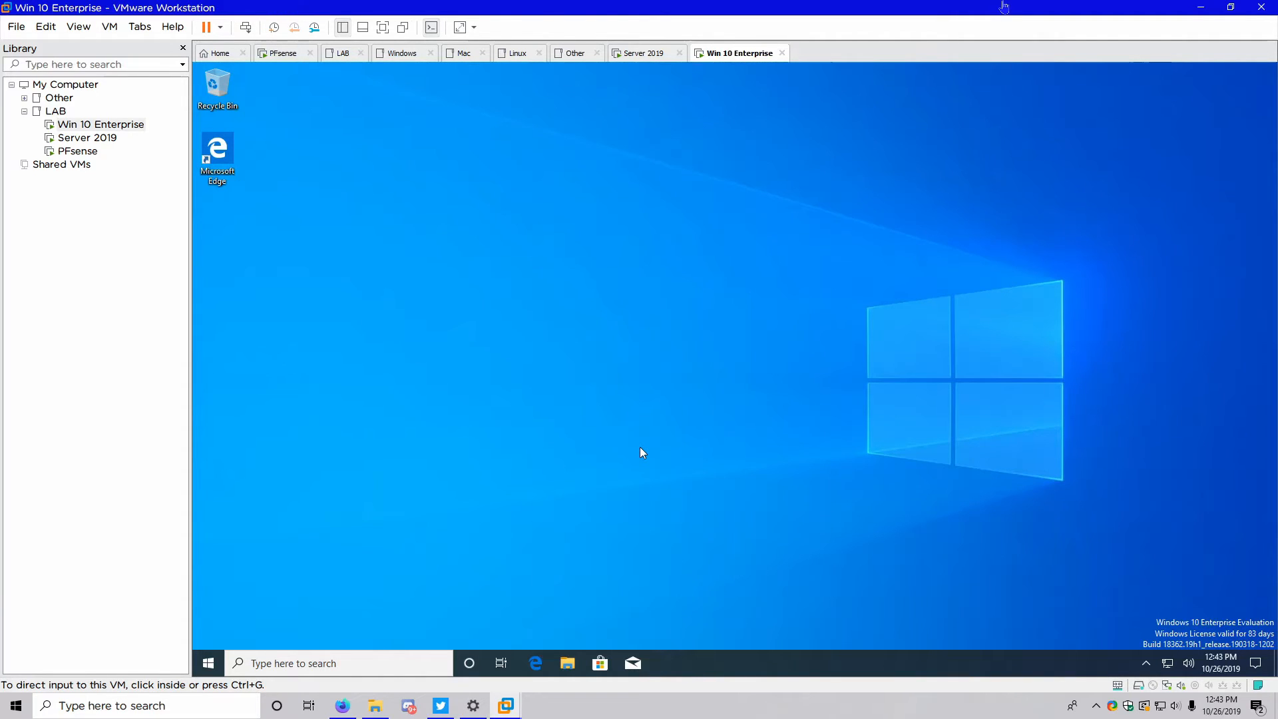
pyautogui.click(566, 663)
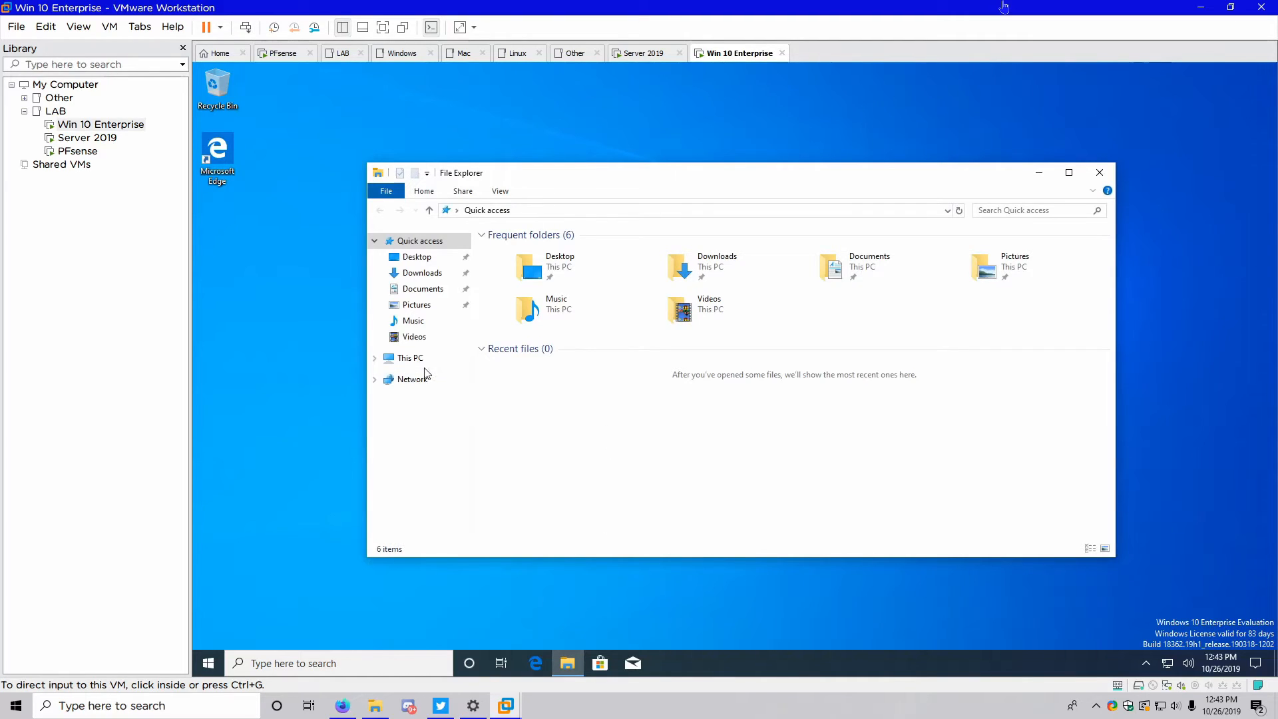
pyautogui.click(414, 359)
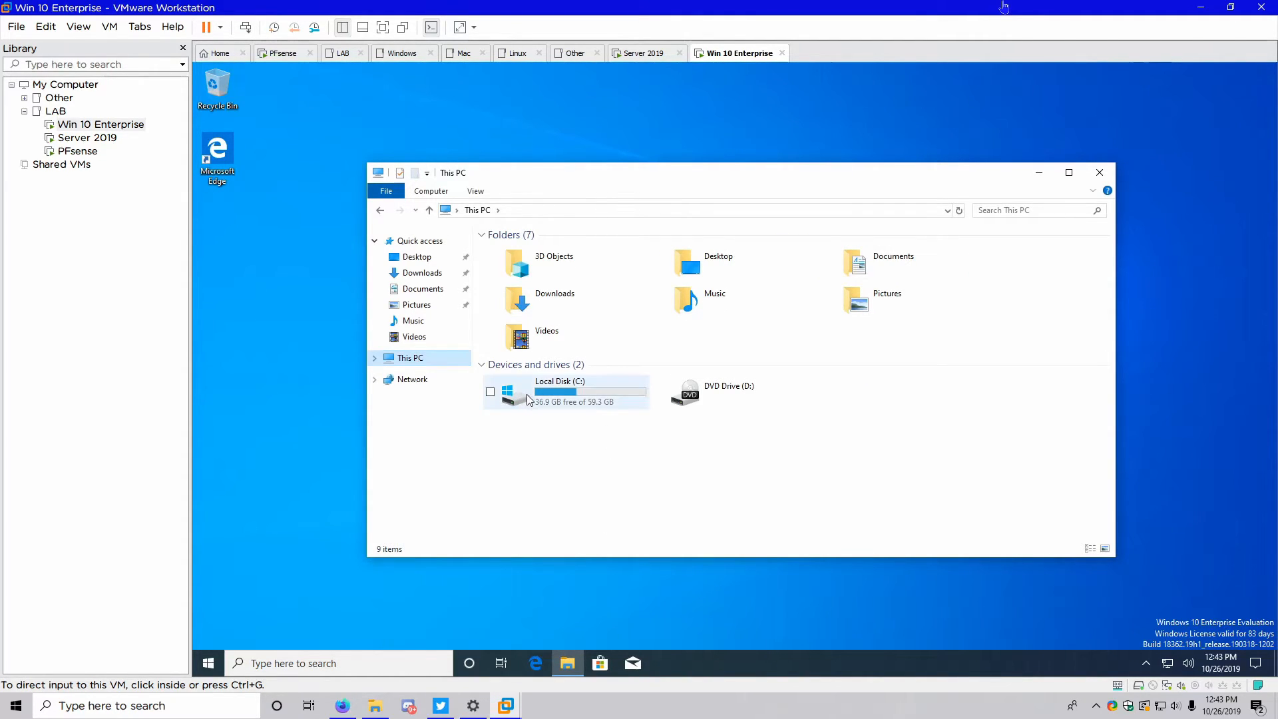
pyautogui.doubleClick(527, 400)
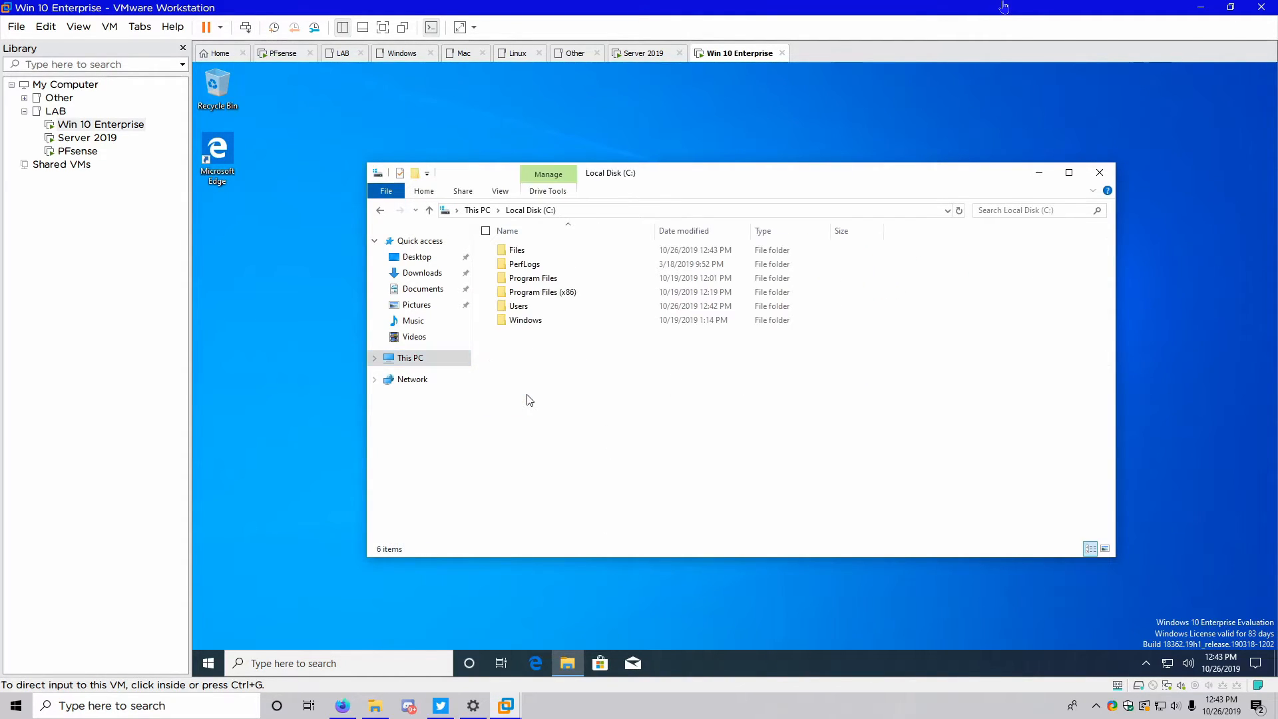
pyautogui.doubleClick(522, 254)
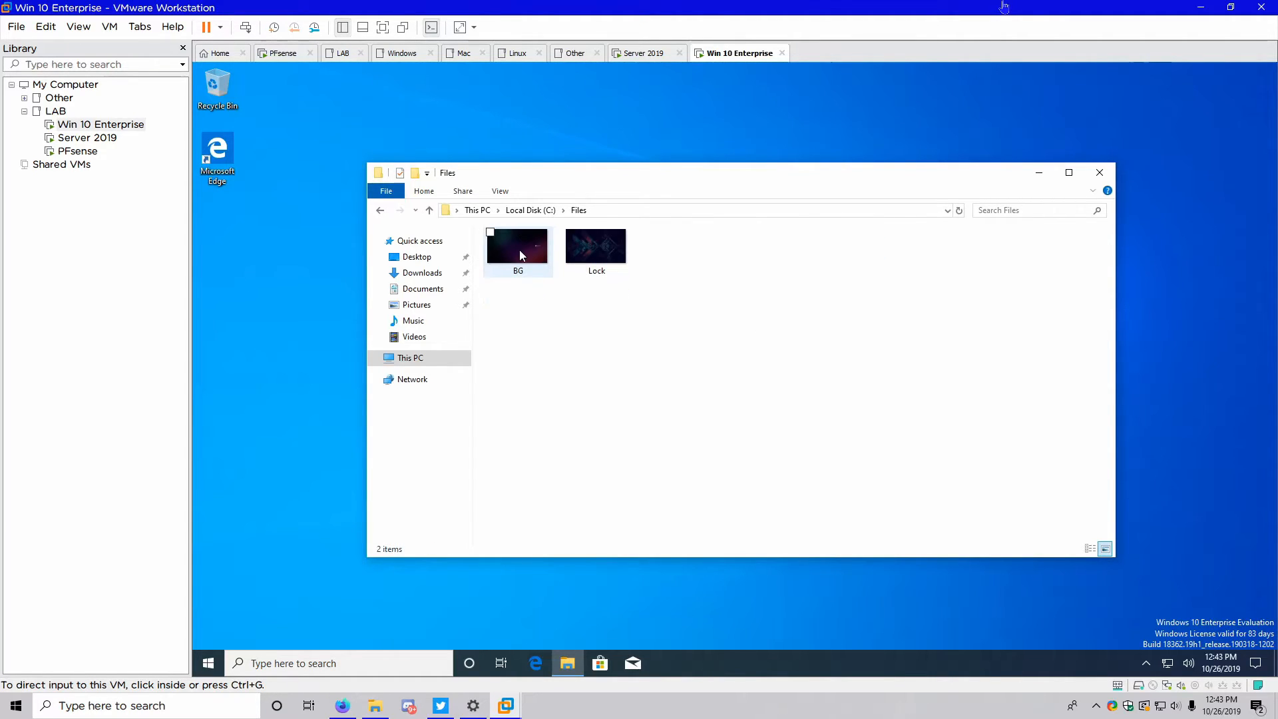
pyautogui.click(597, 263)
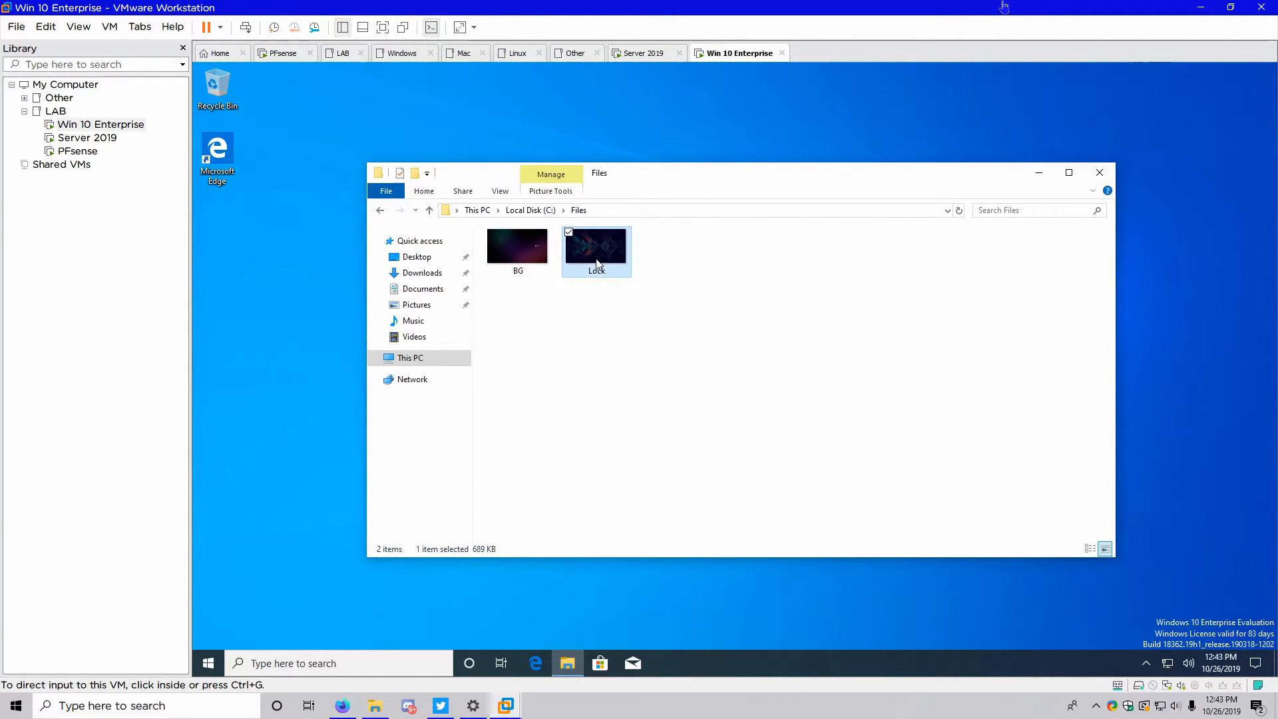
pyautogui.click(1100, 172)
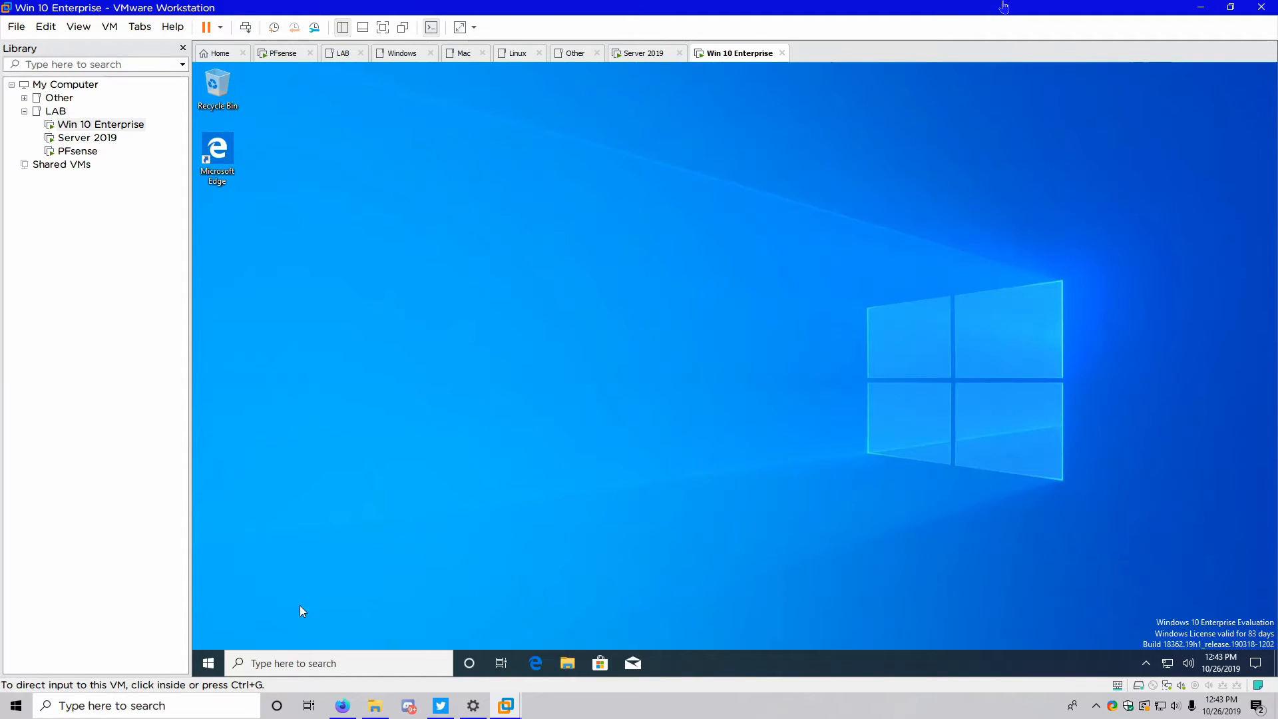
# Sign out of the current Windows 10 account from the Start menu
pyautogui.click(208, 663)
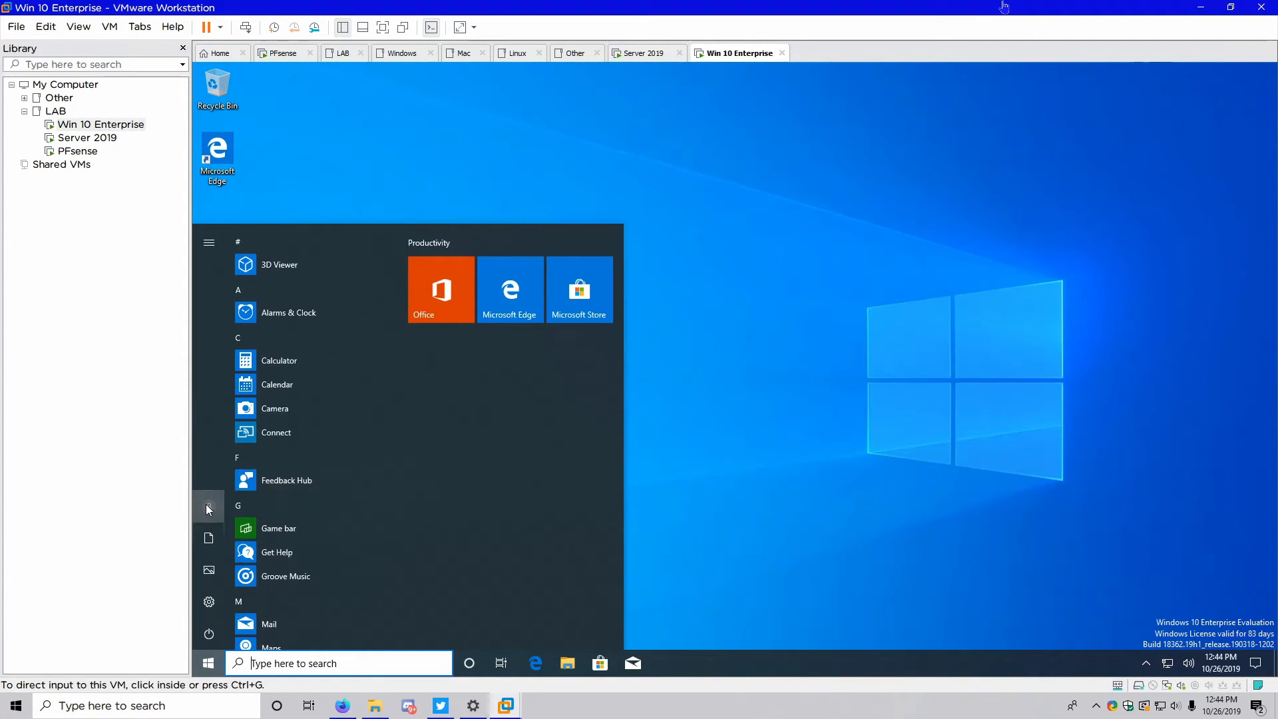
pyautogui.click(206, 504)
pyautogui.click(213, 450)
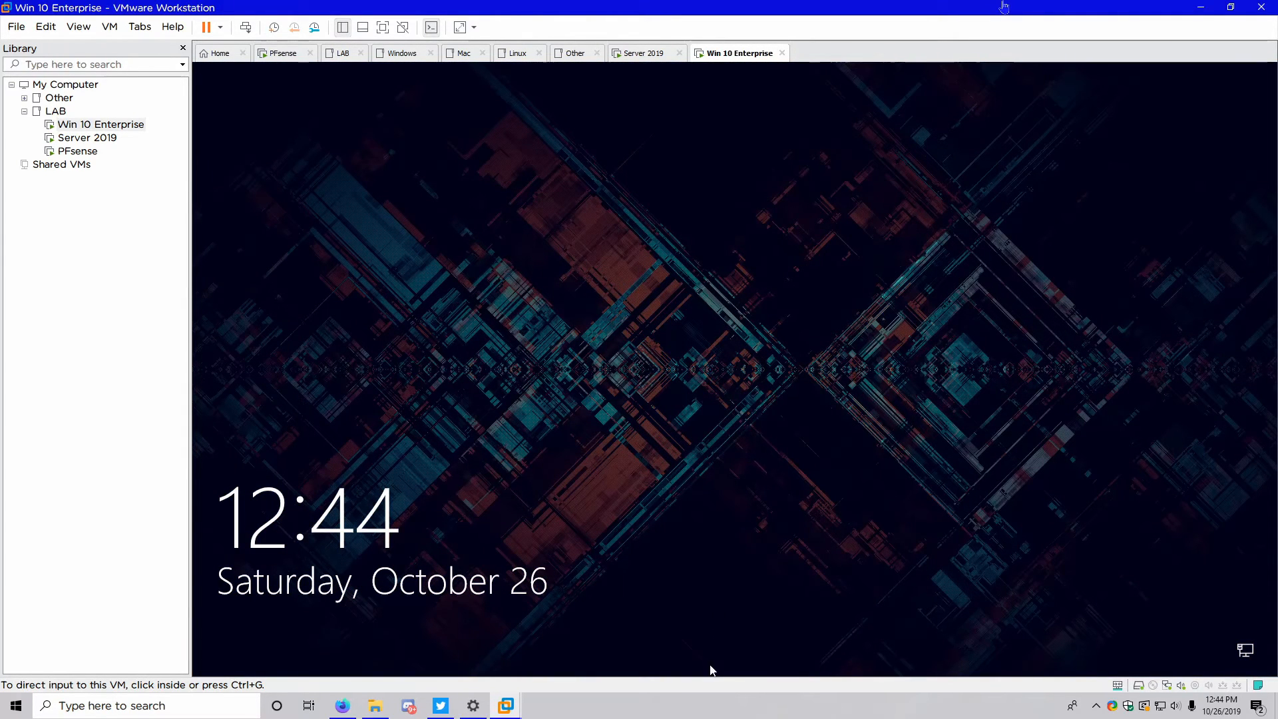
# Sign in through Other user with a different domain account's user name and password
pyautogui.moveTo(709, 671); pyautogui.dragTo(732, 143)
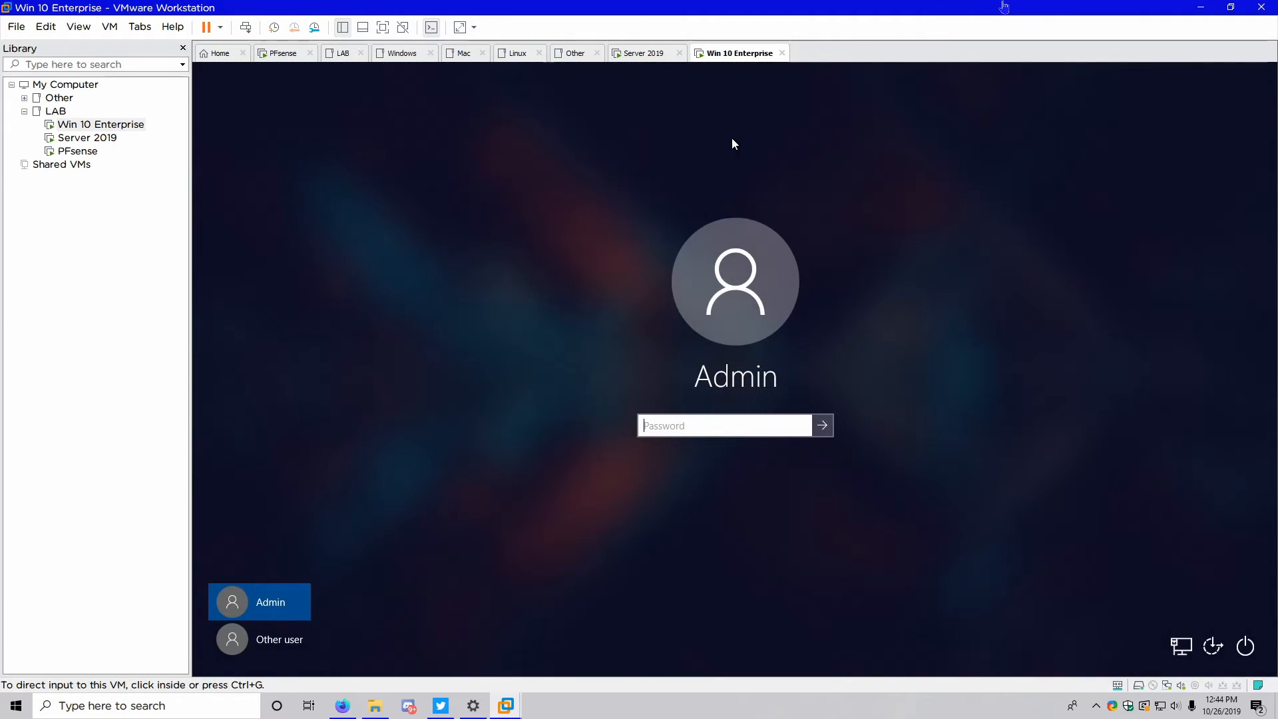
pyautogui.click(240, 643)
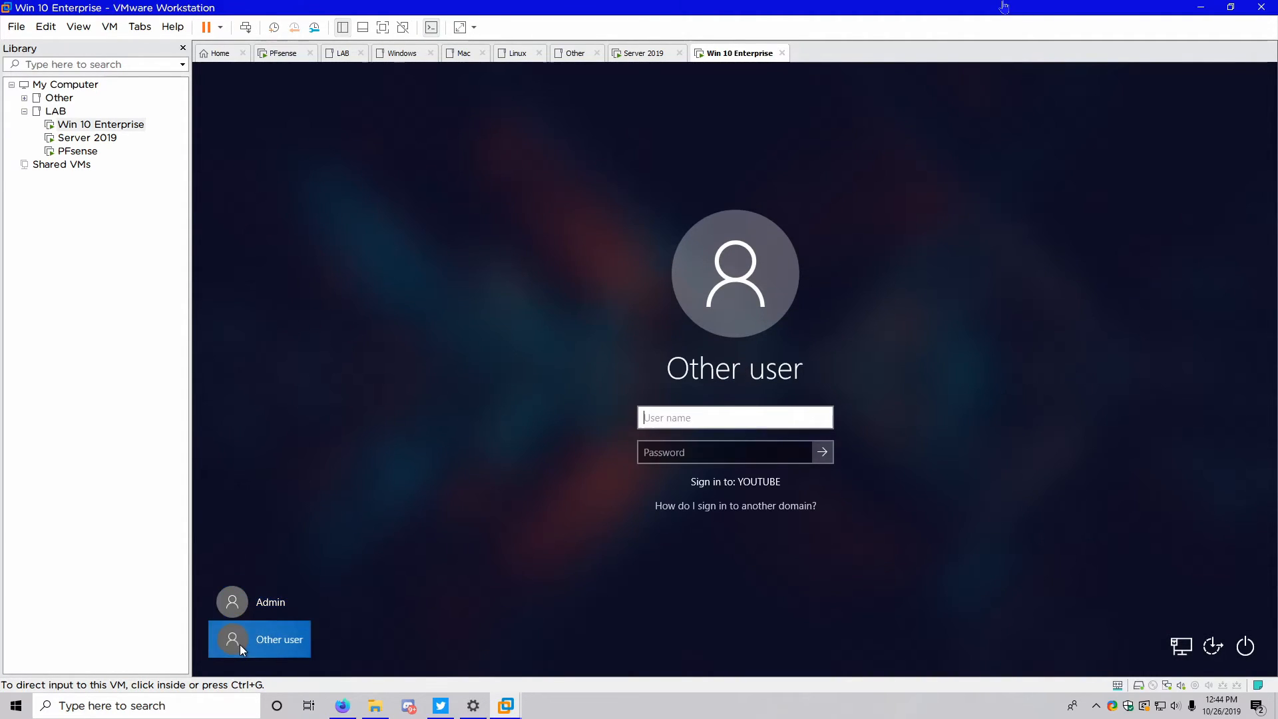
pyautogui.write('User1')
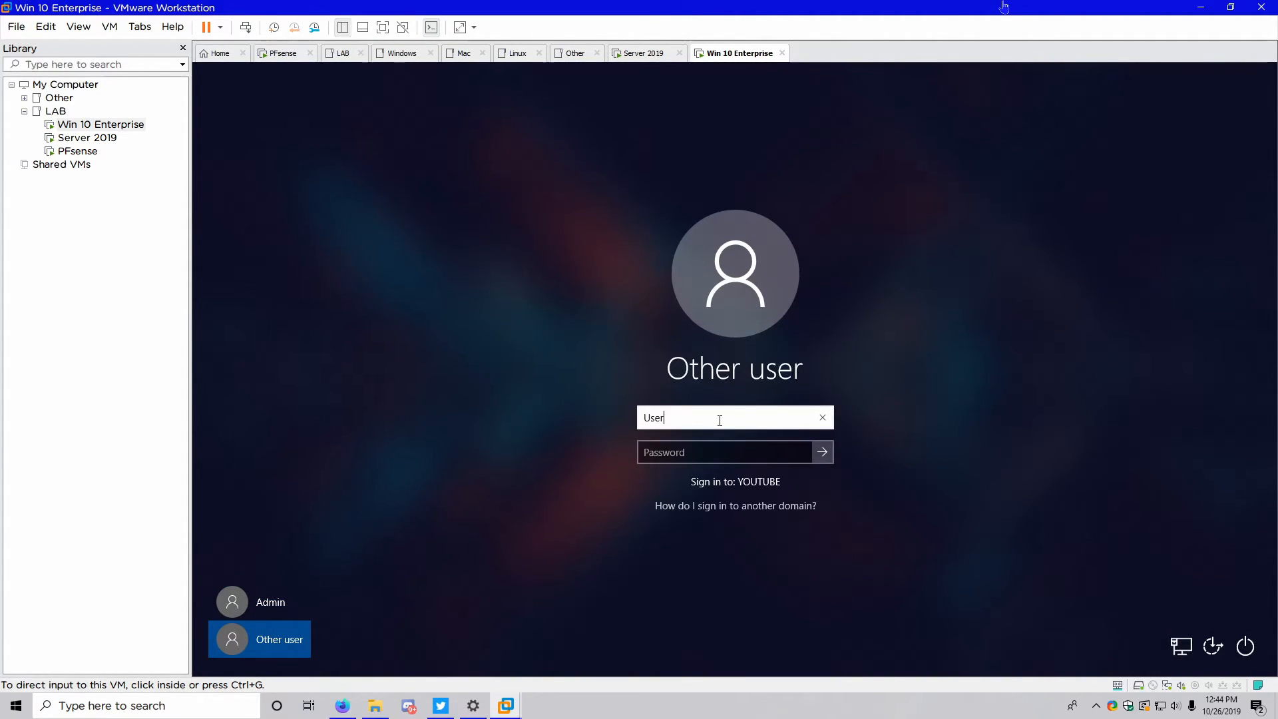
pyautogui.press('Tab')
pyautogui.write('Pa$$w0rd')
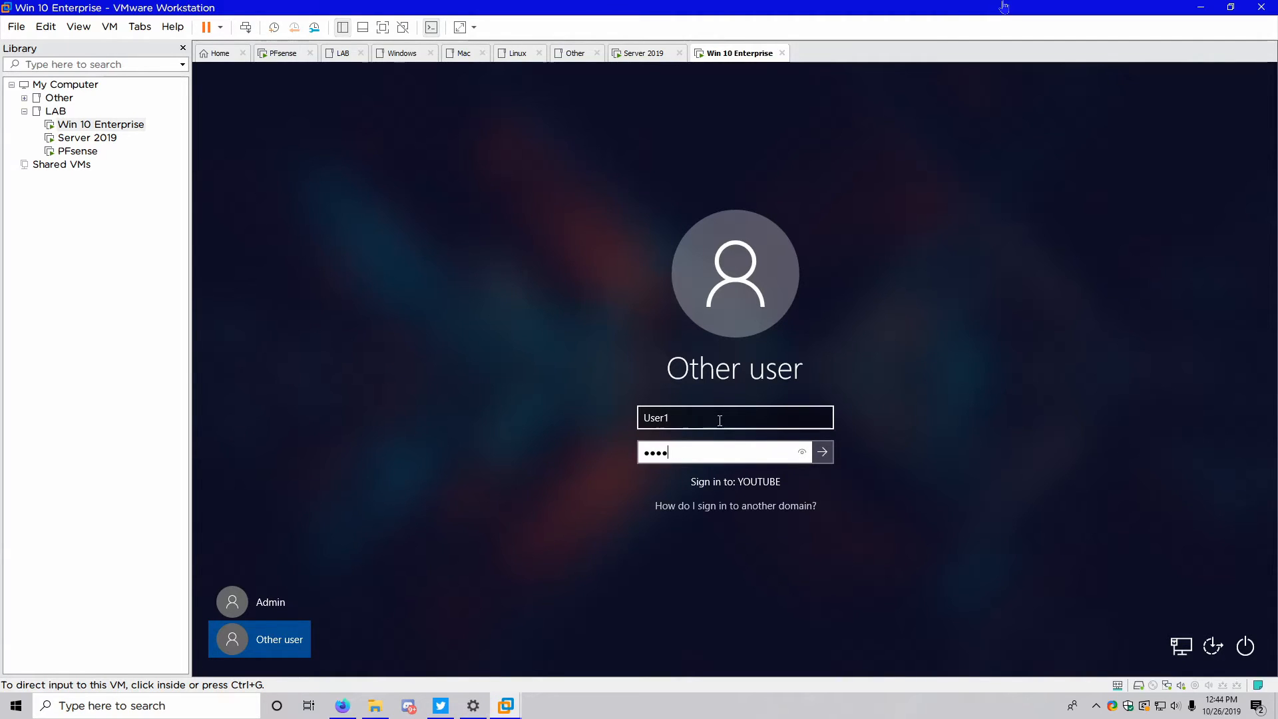
pyautogui.press('Return')
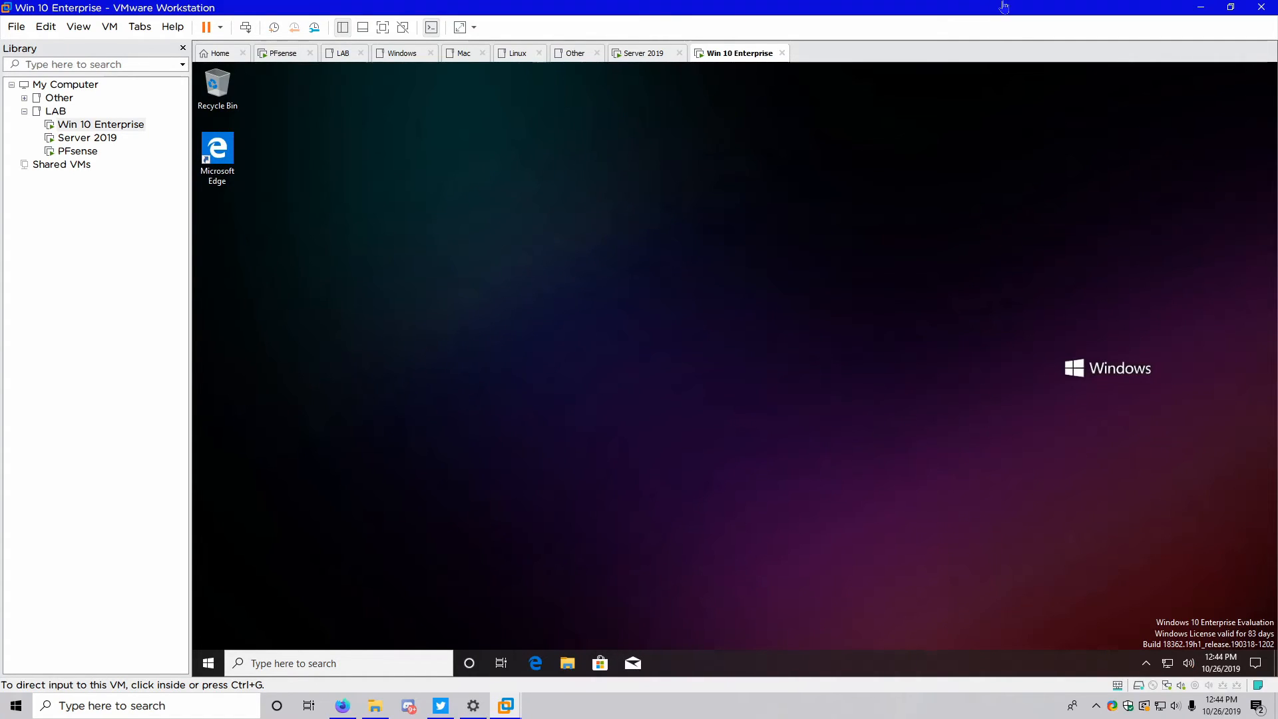
# Look over the Personalization and Taskbar settings, close them unchanged, and return to the Server 2019 VM
pyautogui.rightClick(723, 398)
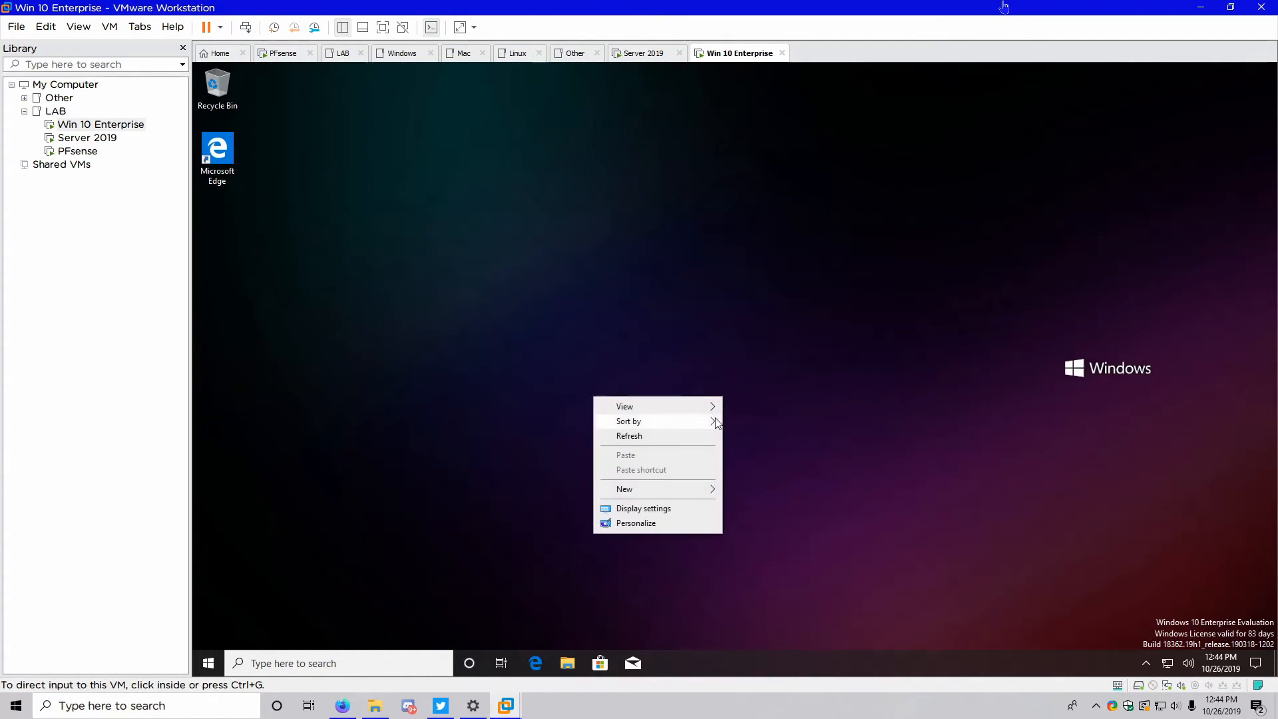
pyautogui.click(680, 524)
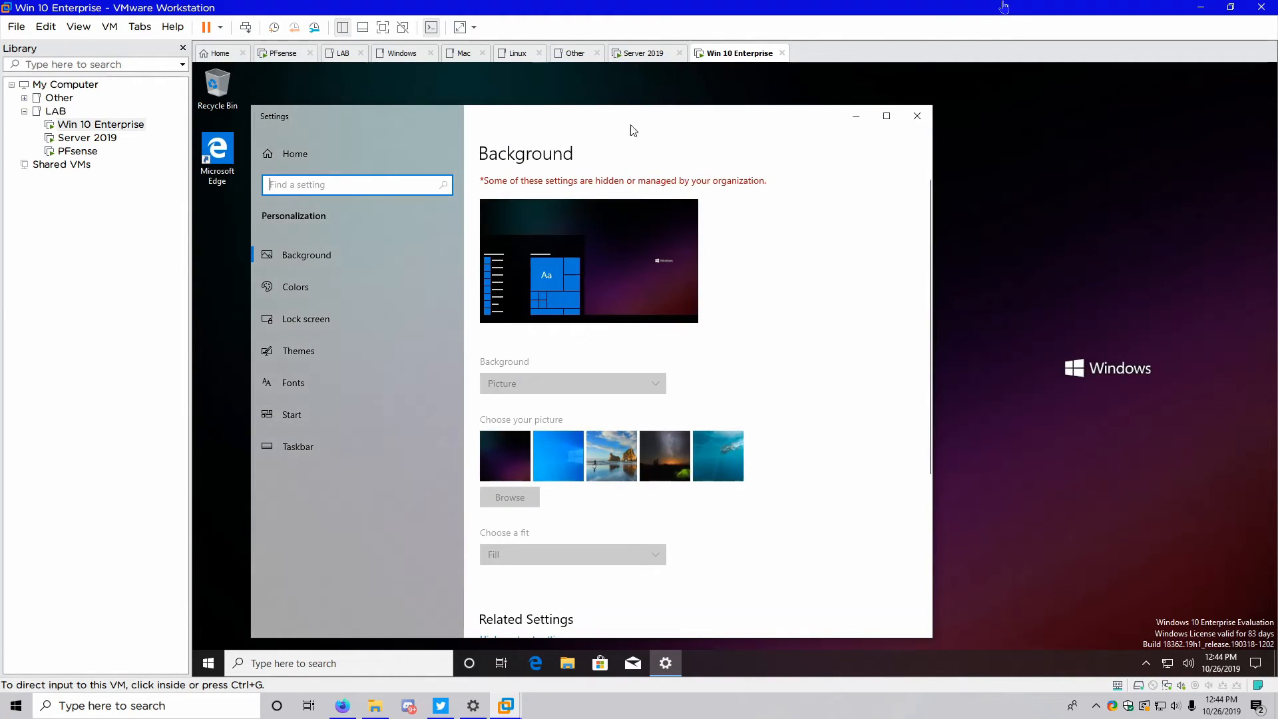
pyautogui.click(887, 116)
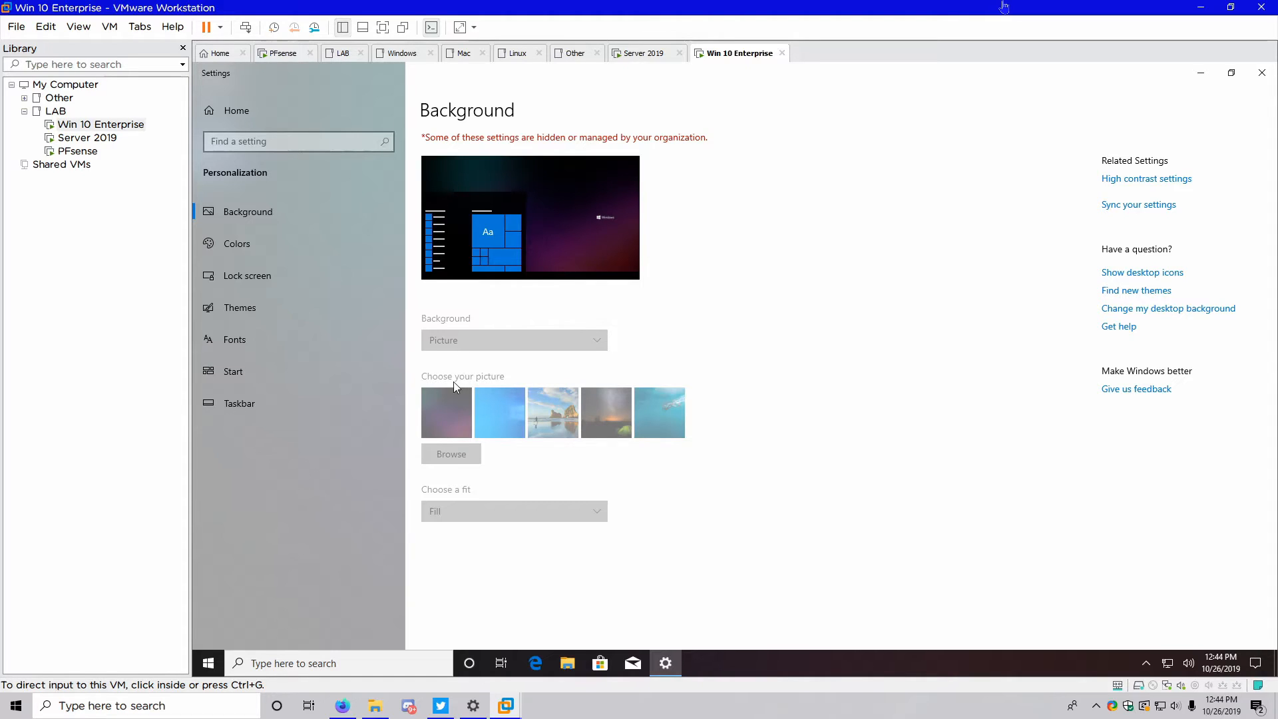
pyautogui.click(239, 404)
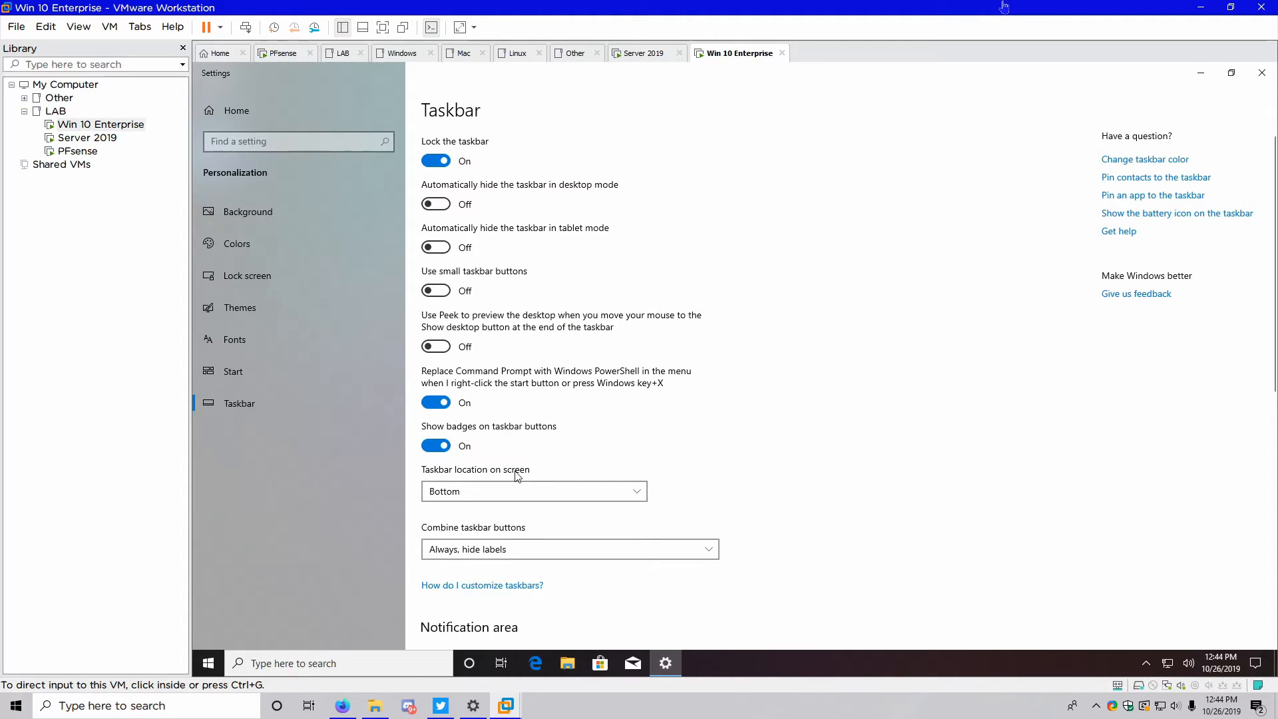
pyautogui.click(1259, 75)
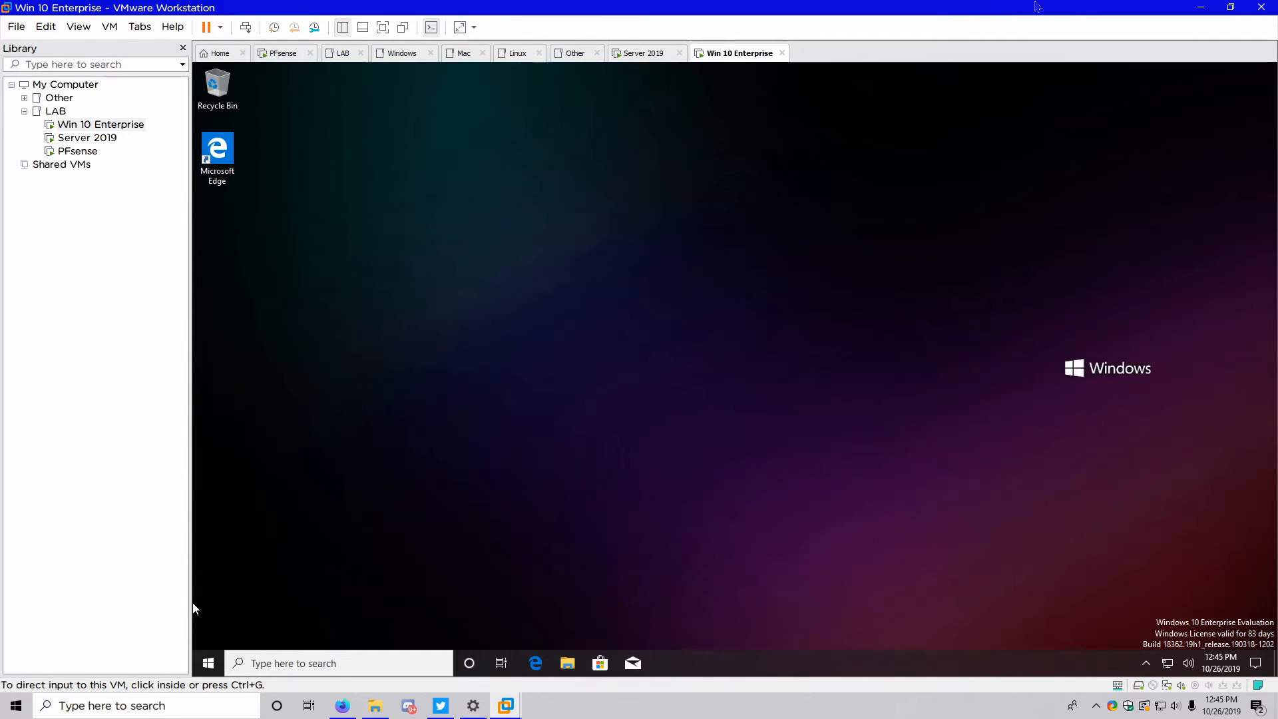
pyautogui.click(666, 54)
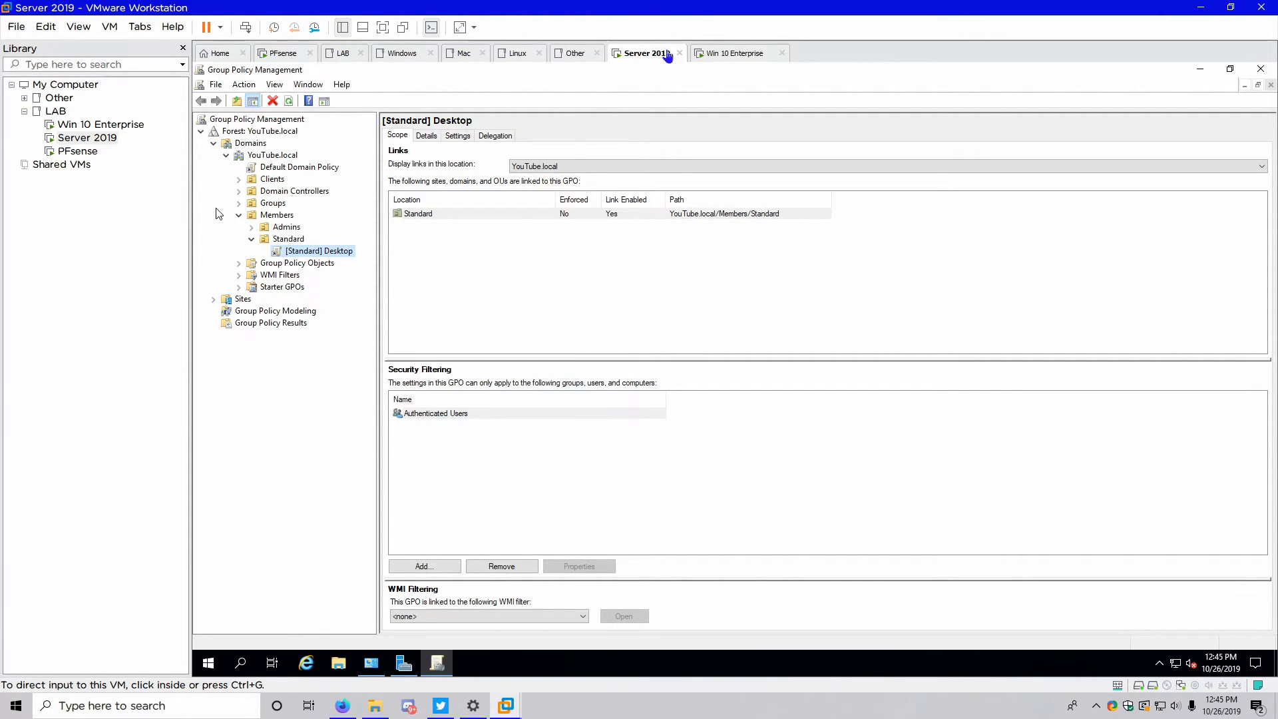
# Create a new GPO named [All] Desktop linked to the Members OU
pyautogui.click(263, 217)
pyautogui.rightClick(267, 217)
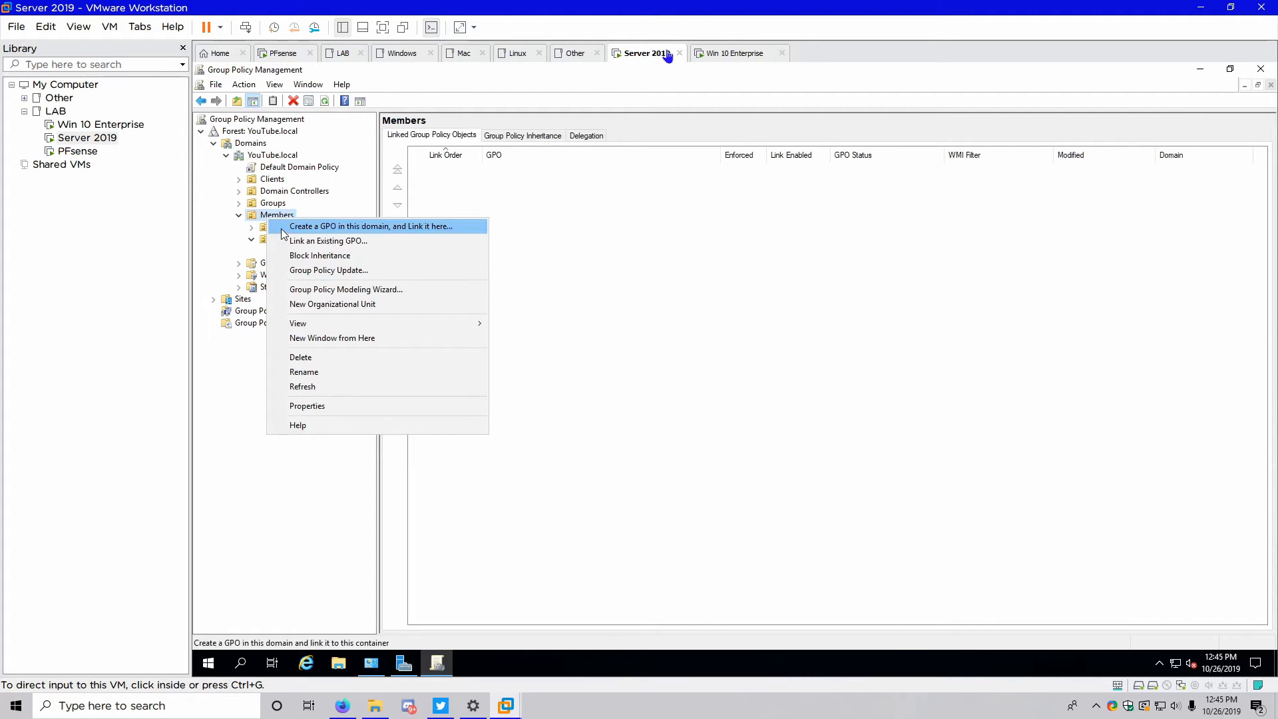
pyautogui.click(280, 228)
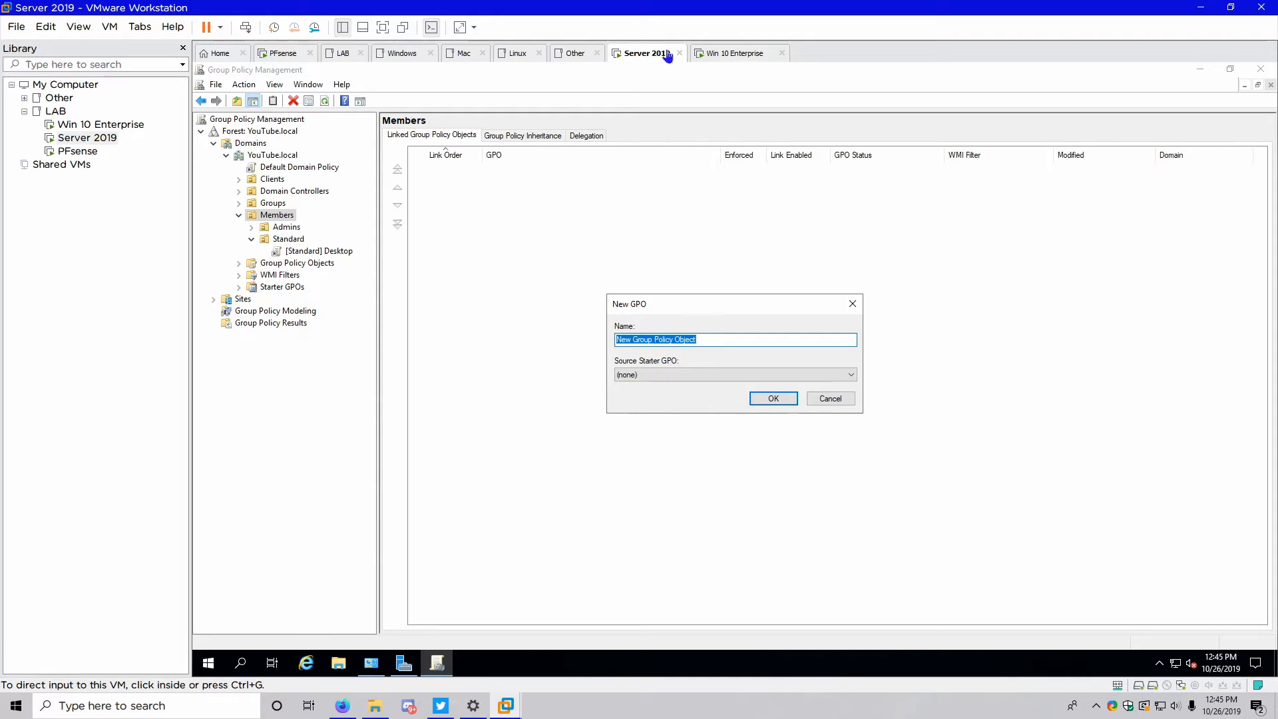
pyautogui.write('[A')
pyautogui.write('ll] Standard')
pyautogui.press('Return')
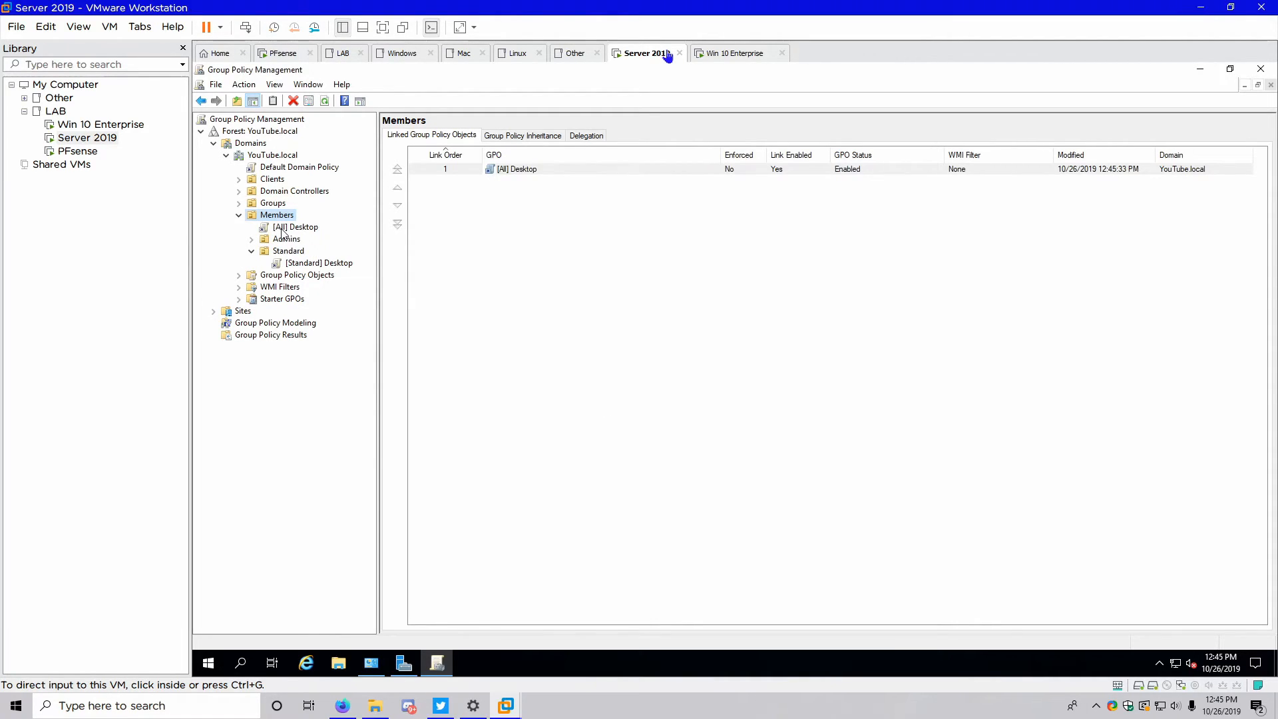
# Open the [All] Desktop GPO in the Group Policy Management Editor
pyautogui.click(282, 229)
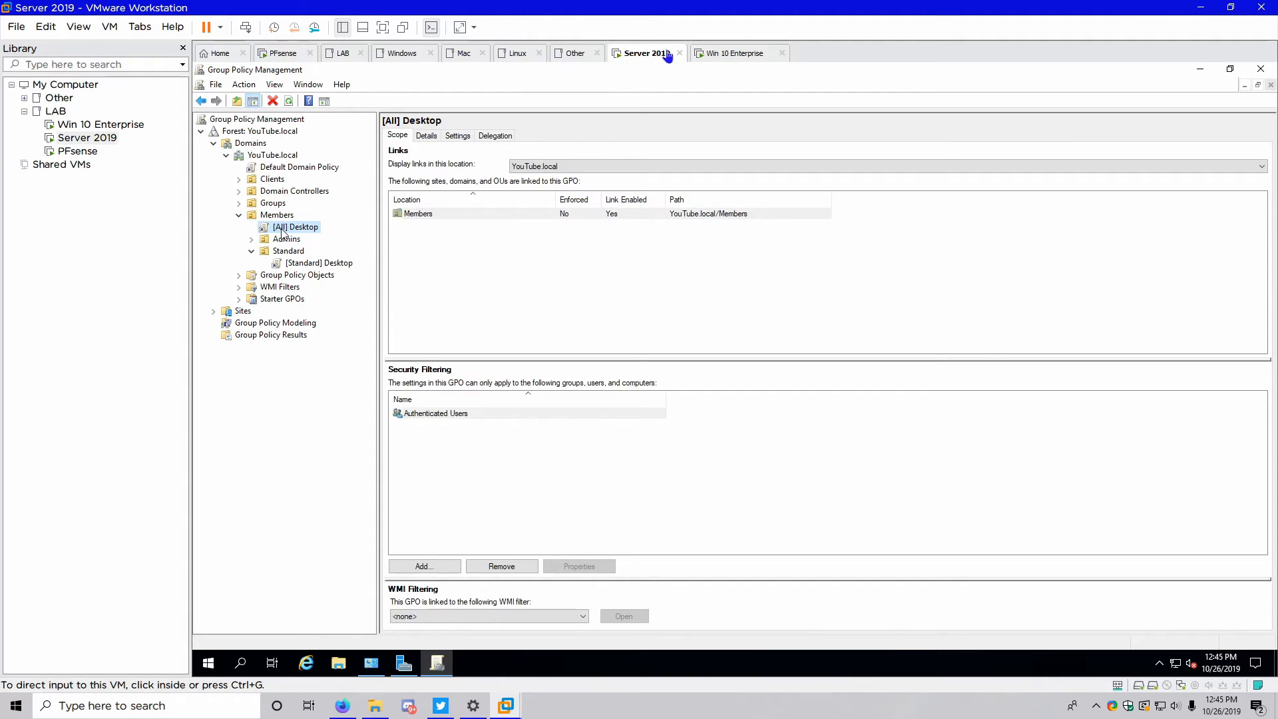
pyautogui.rightClick(282, 231)
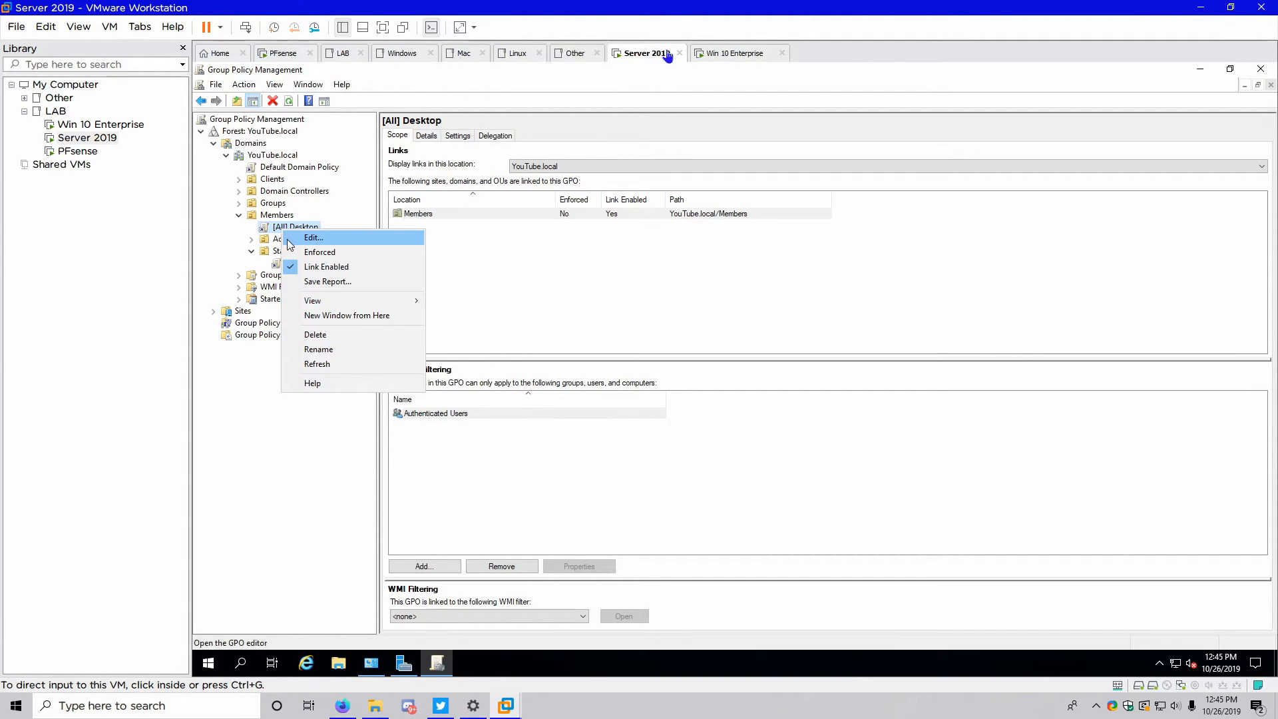
pyautogui.click(290, 240)
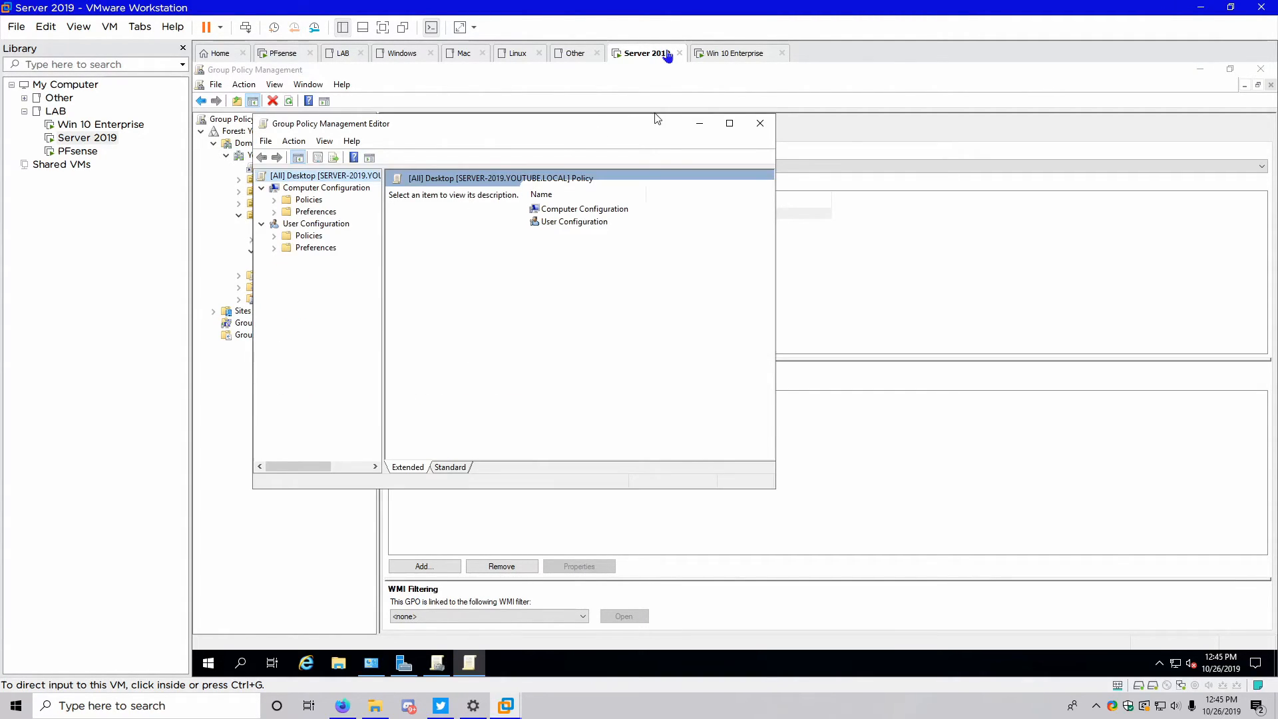
# Maximize the editor and start a new Shortcut item under User Configuration > Preferences > Windows Settings
pyautogui.click(730, 124)
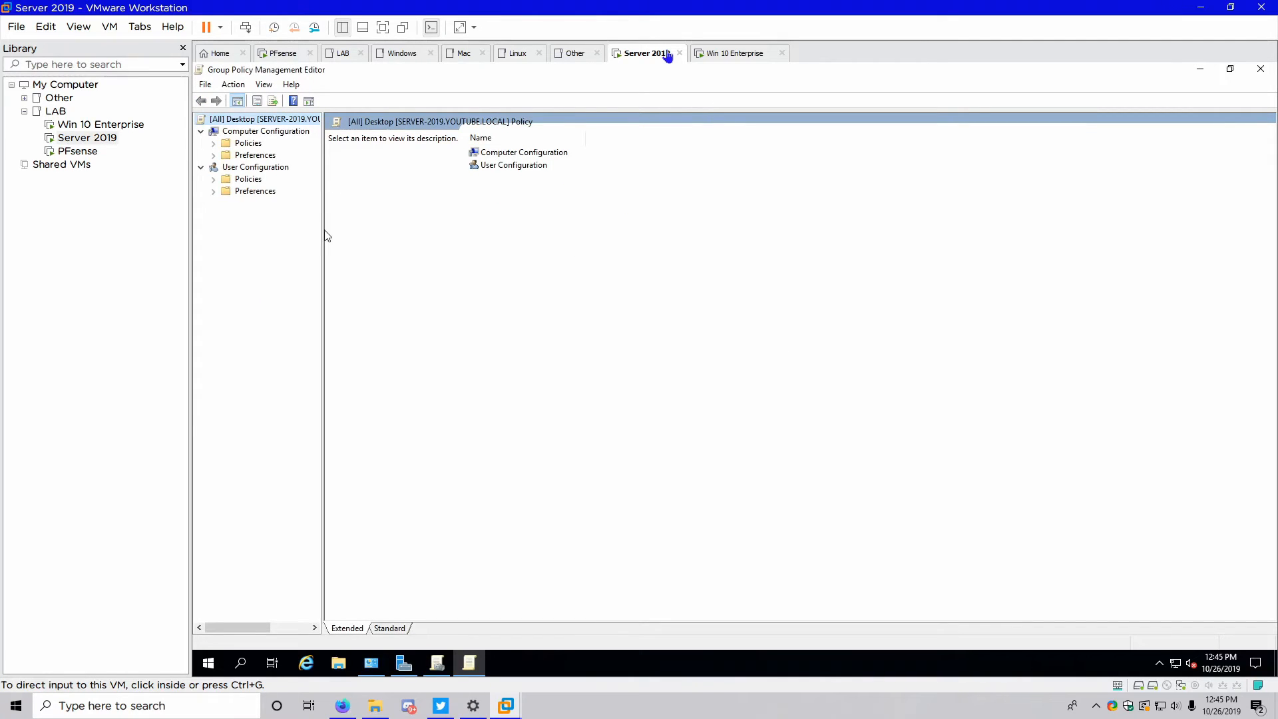
pyautogui.moveTo(324, 236); pyautogui.dragTo(409, 244)
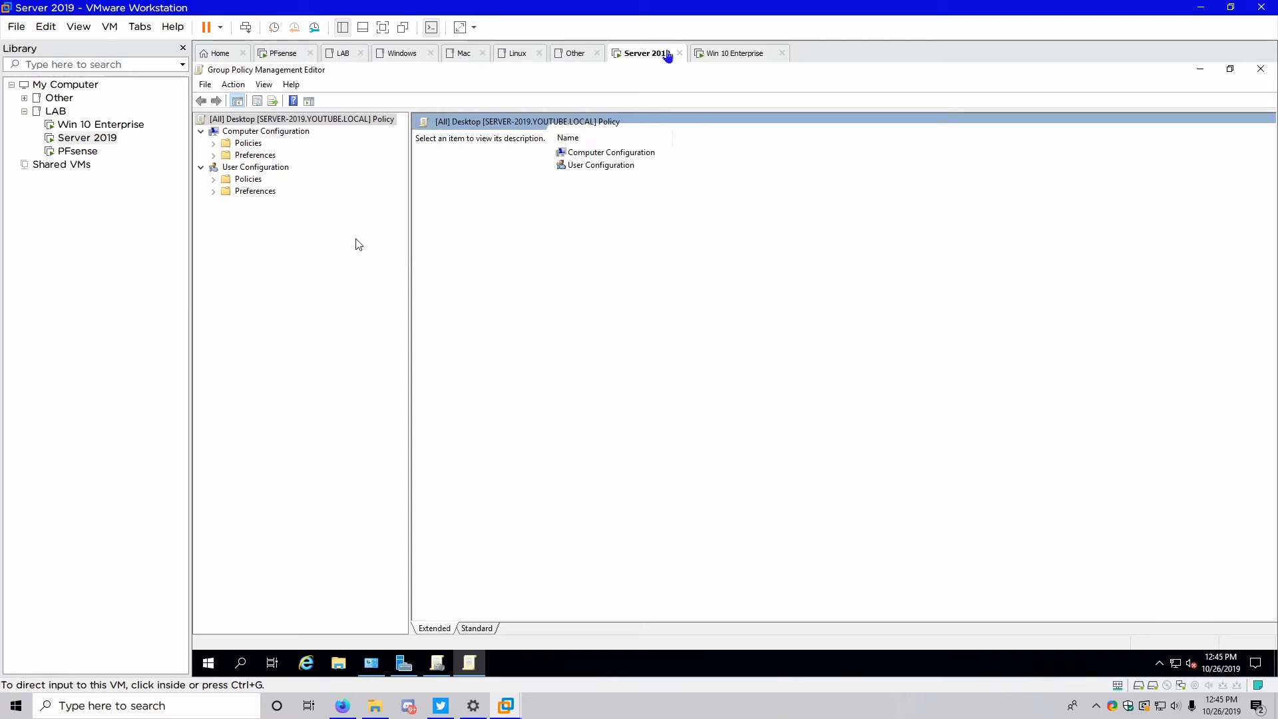
pyautogui.click(214, 181)
pyautogui.click(214, 180)
pyautogui.click(213, 193)
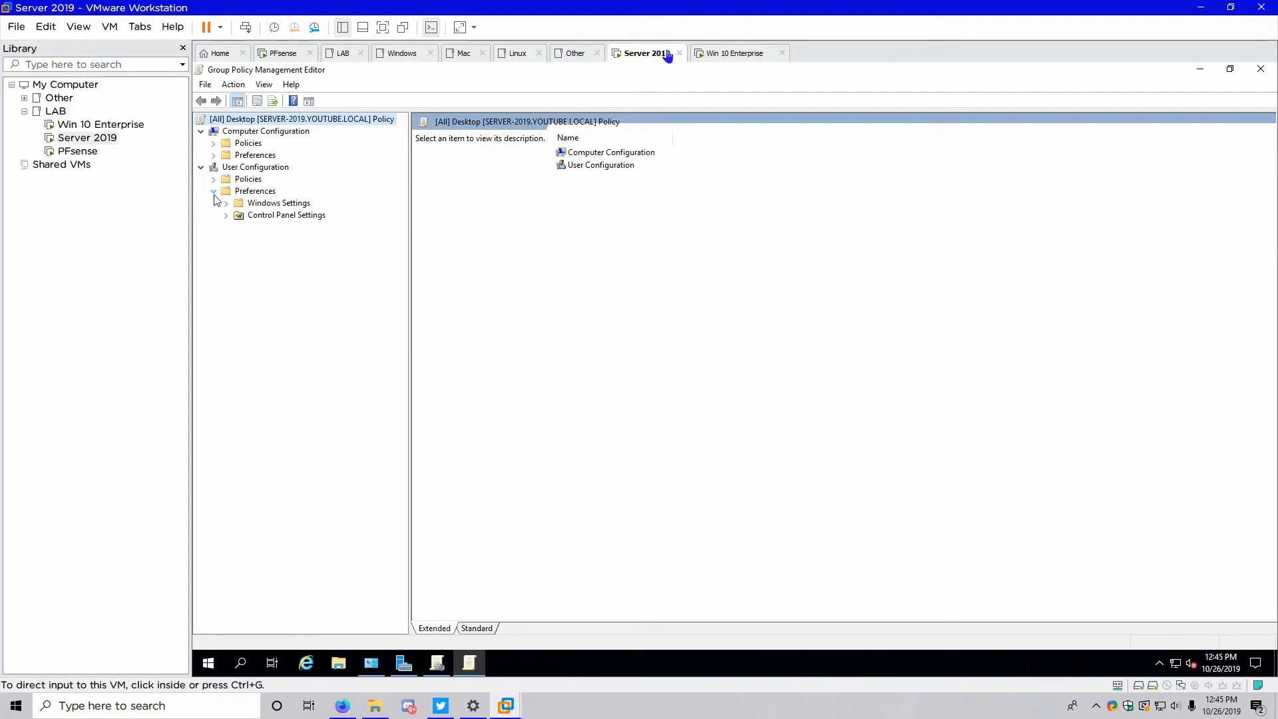
pyautogui.click(227, 203)
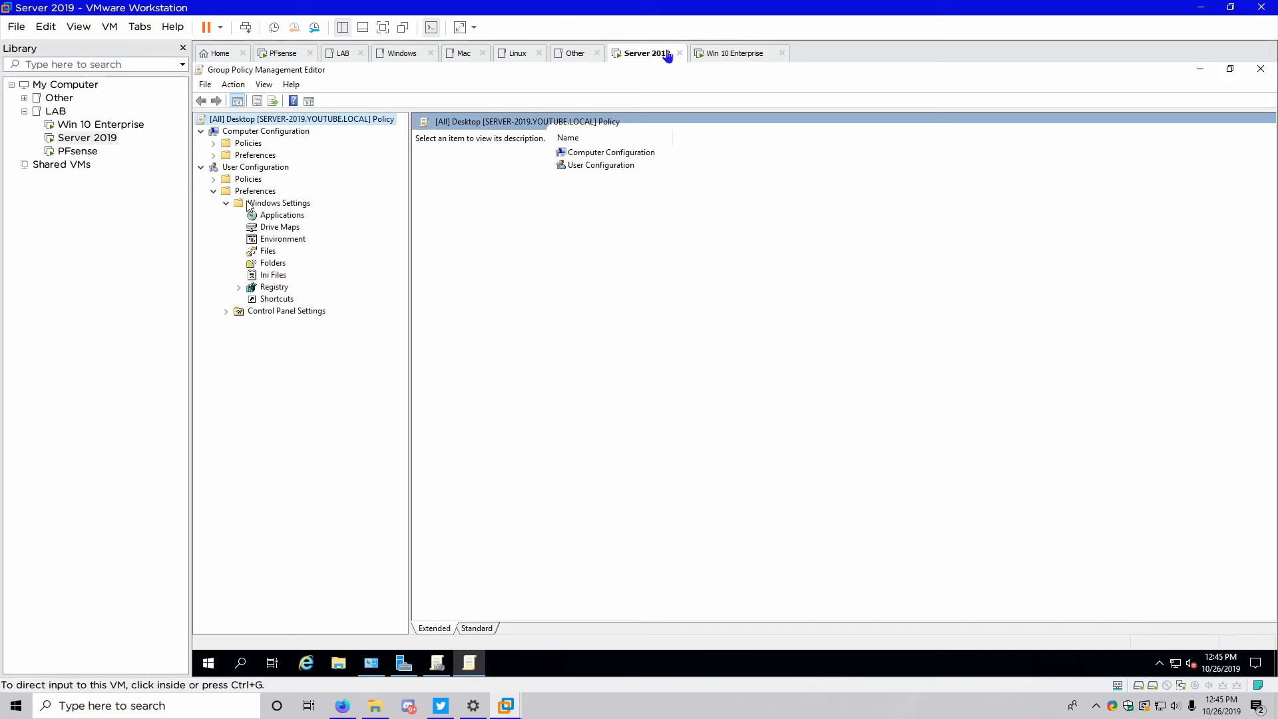
pyautogui.click(266, 299)
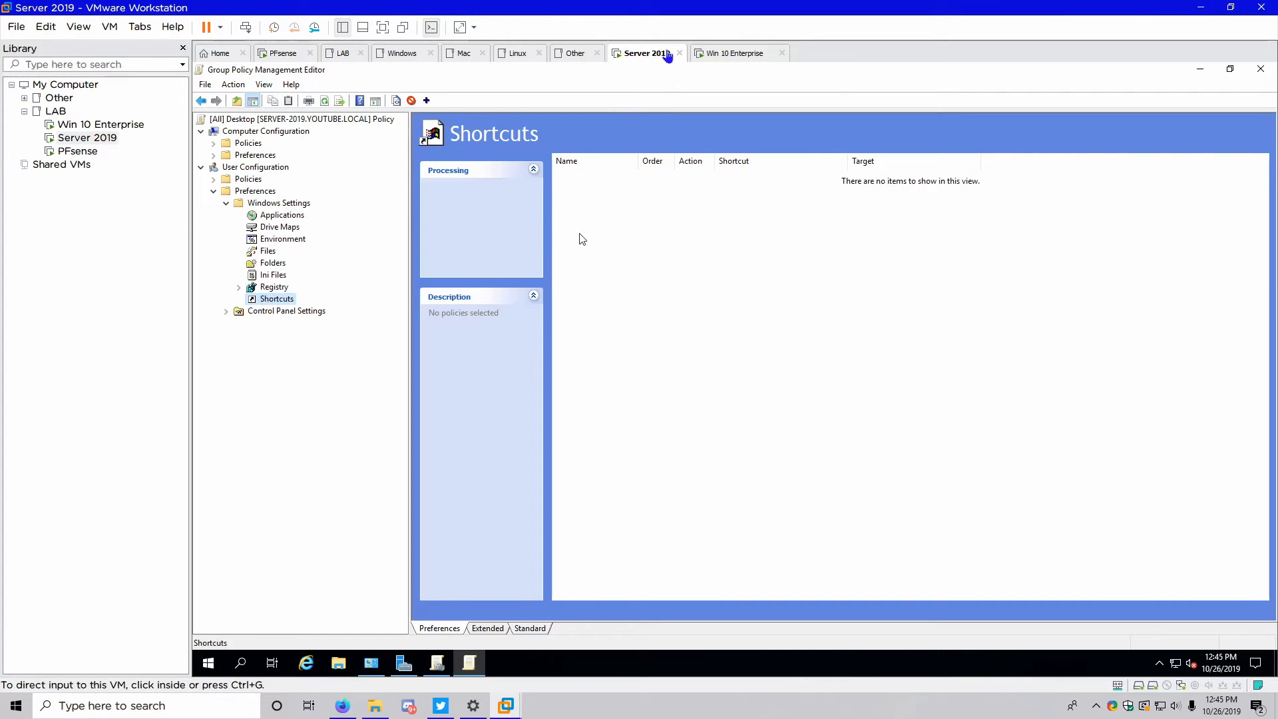
pyautogui.rightClick(572, 202)
pyautogui.moveTo(642, 205)
pyautogui.click(705, 206)
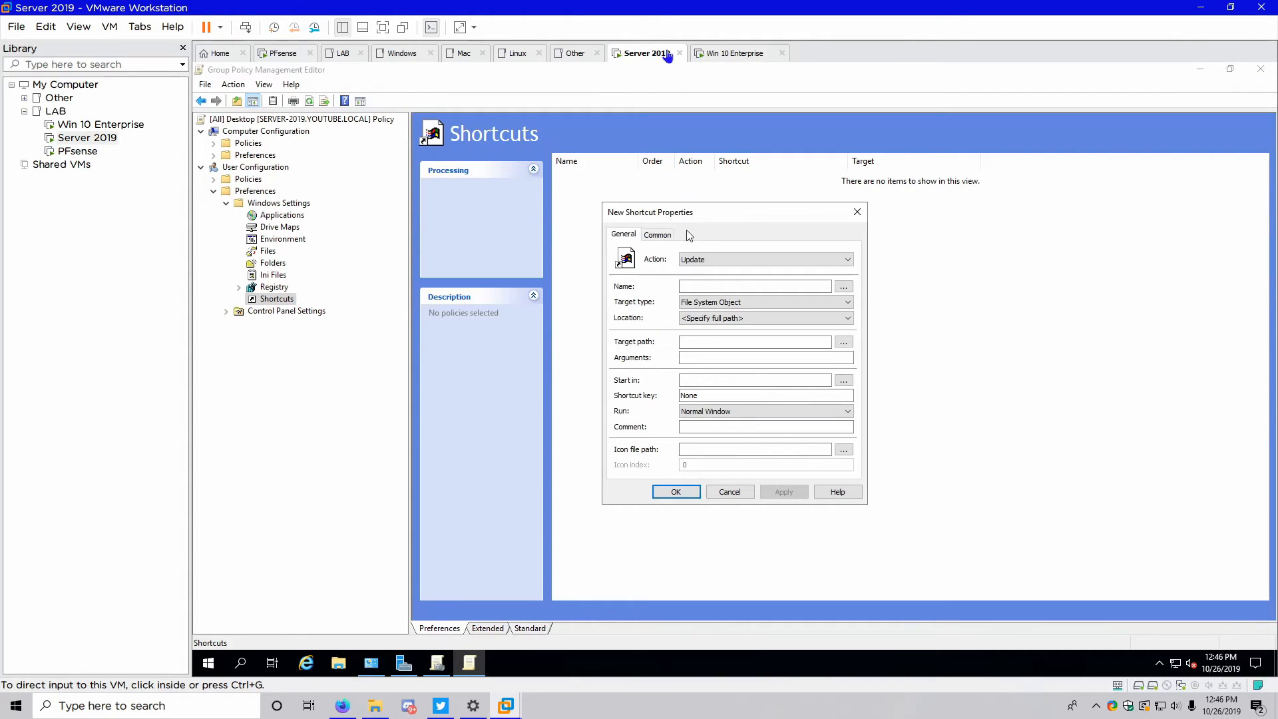
# Name it Logoff on the Desktop, targeting C:\Windows\System32\LOGOFF.exe, commented 'Logs the current user off'
pyautogui.click(695, 285)
pyautogui.write('Logoff')
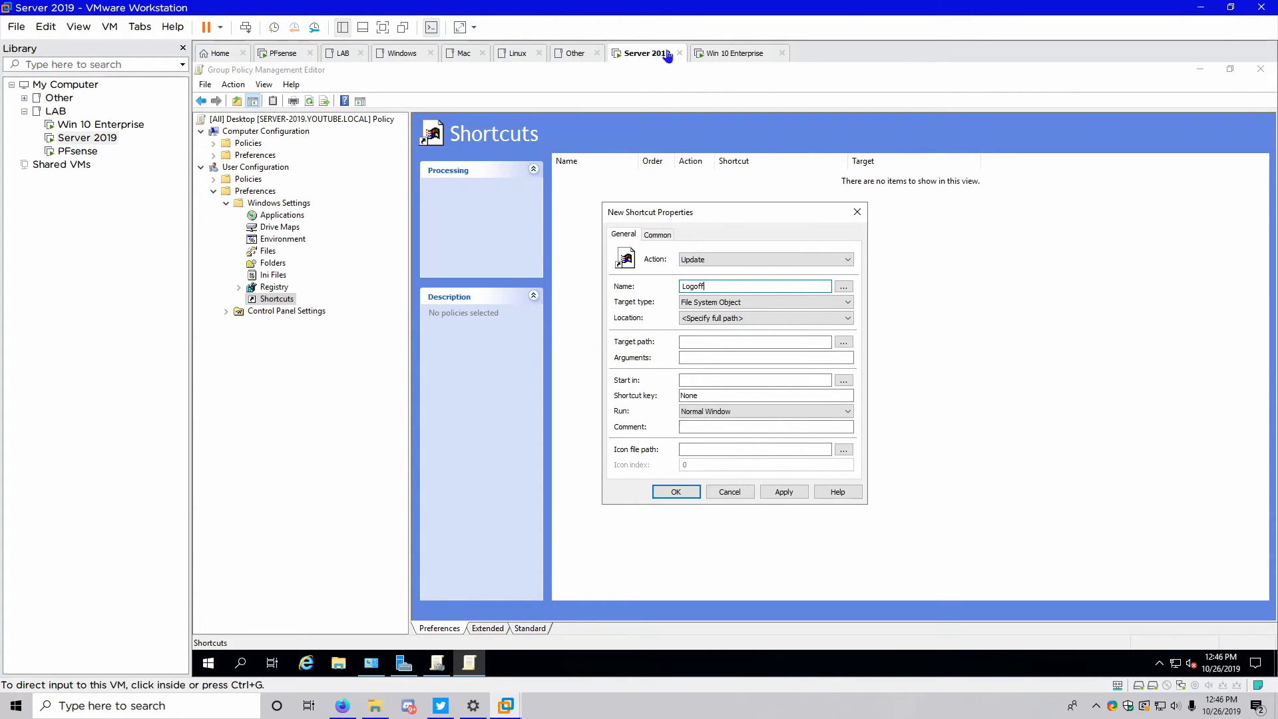
pyautogui.click(717, 319)
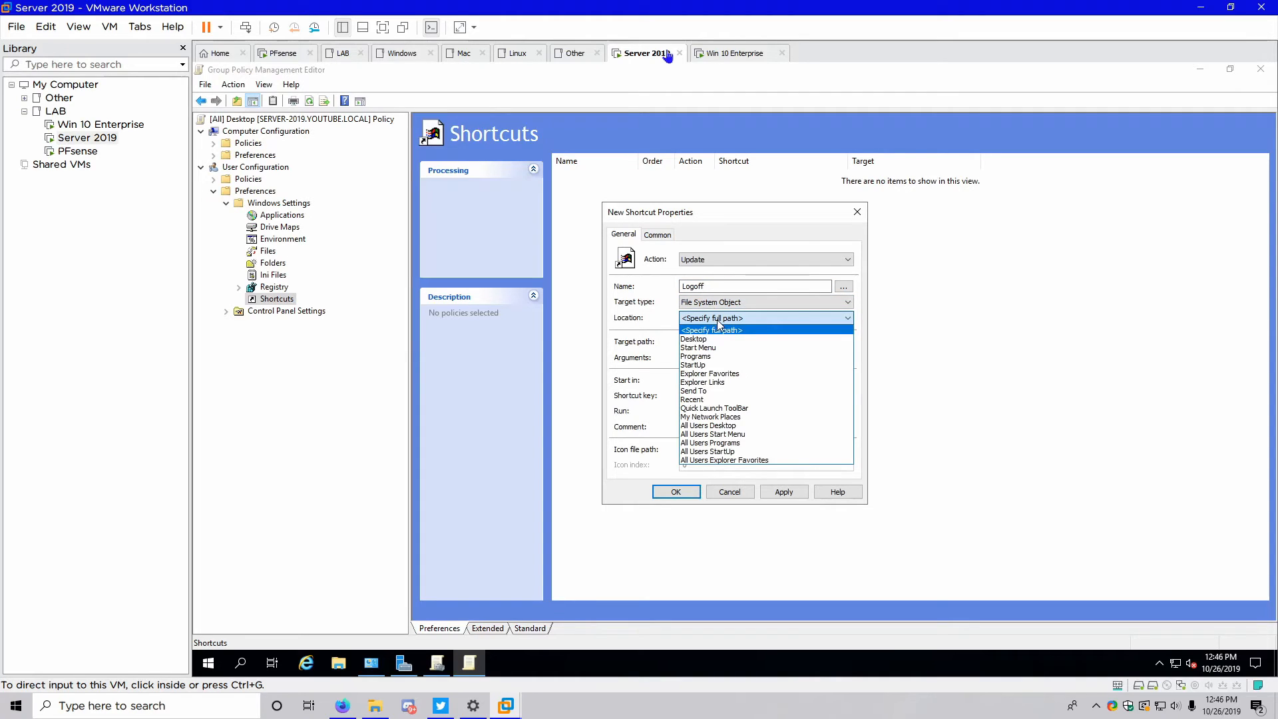
pyautogui.click(709, 339)
pyautogui.click(709, 341)
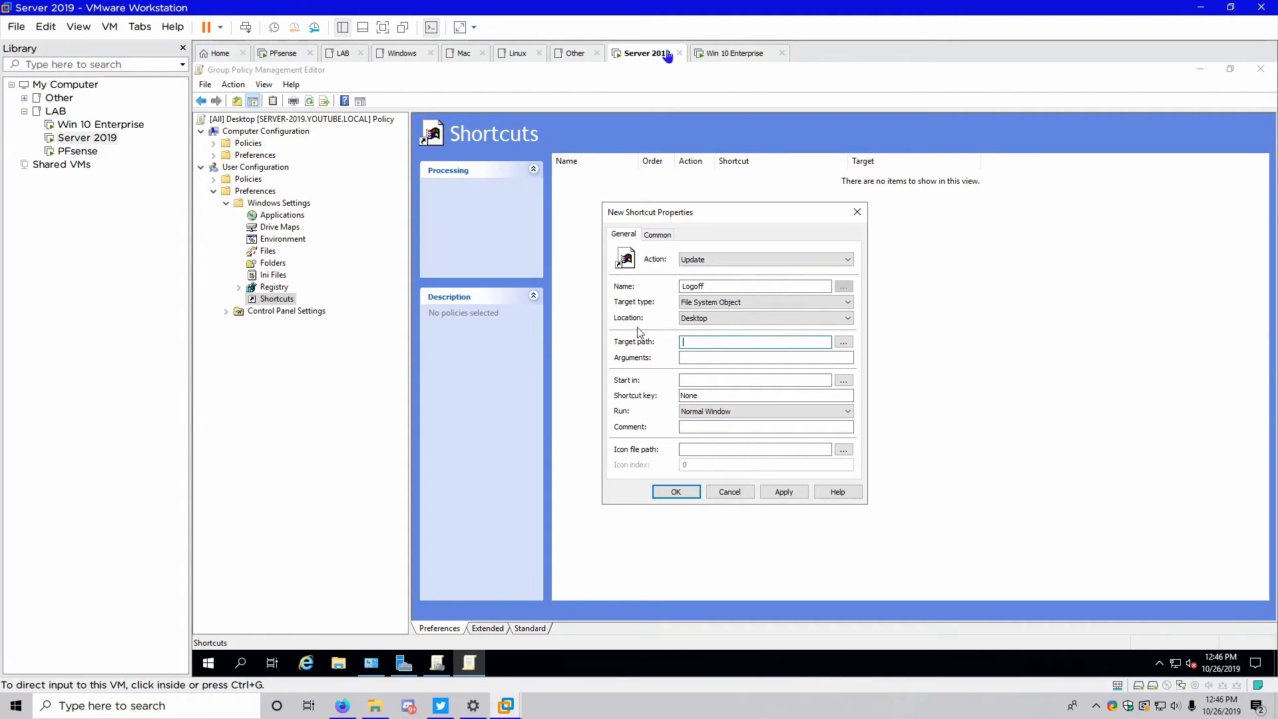
pyautogui.write('C:\\Windows\\Syste,32')
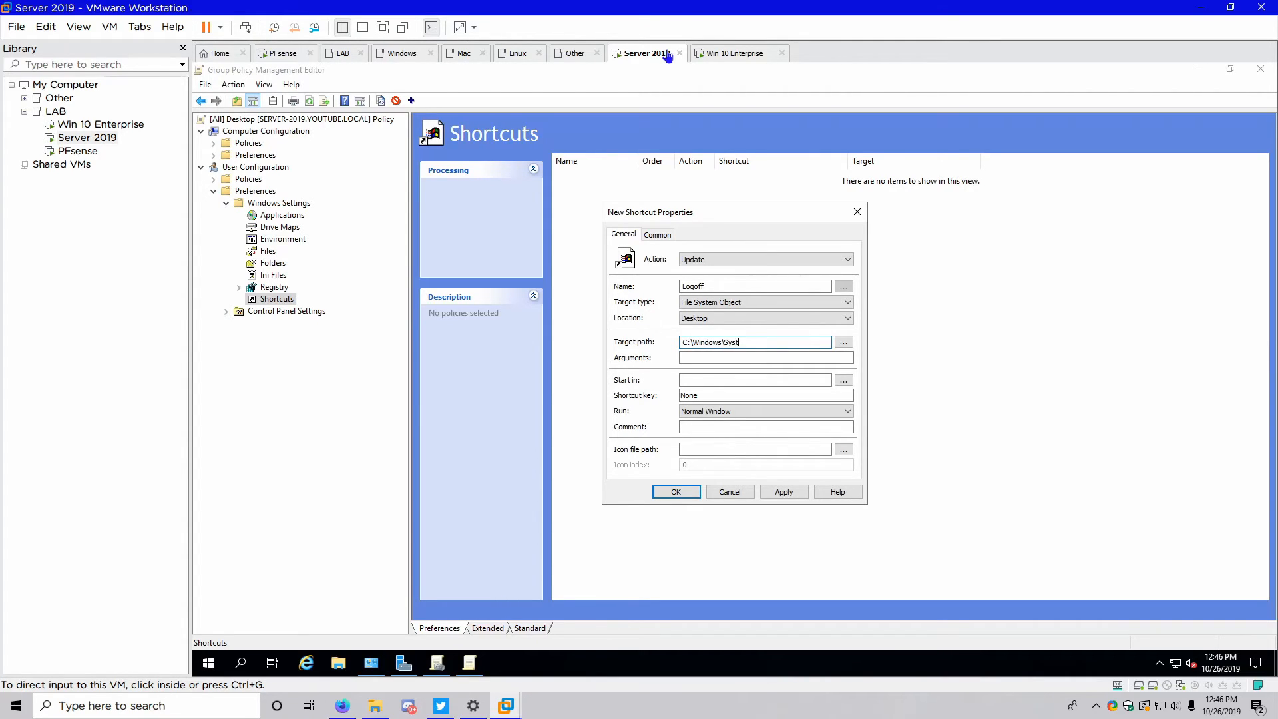
pyautogui.press('BackSpace')
pyautogui.press('BackSpace')
pyautogui.press('BackSpace')
pyautogui.press('BackSpace')
pyautogui.write('m32\\LOGOFF.exe')
pyautogui.click(724, 429)
pyautogui.write('Log')
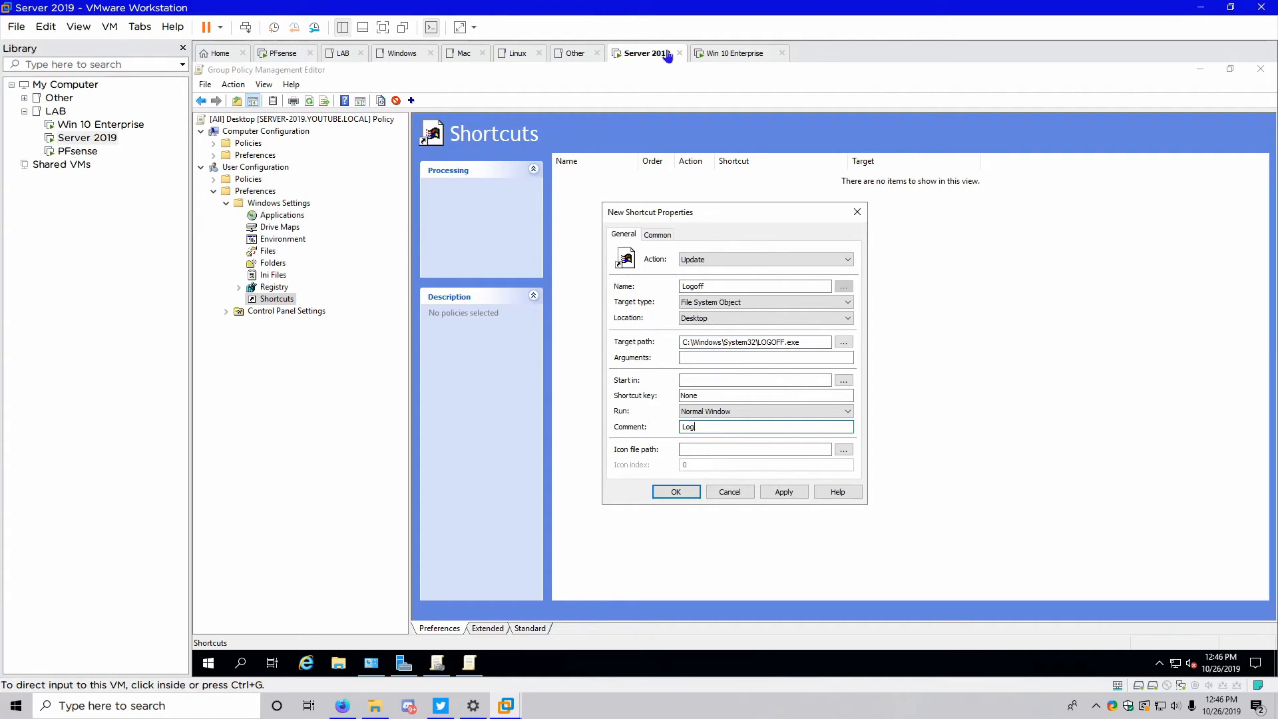
pyautogui.write('s the current user off')
# Give the Logoff shortcut the SHELL32.dll key icon (index 44) and save it
pyautogui.click(843, 450)
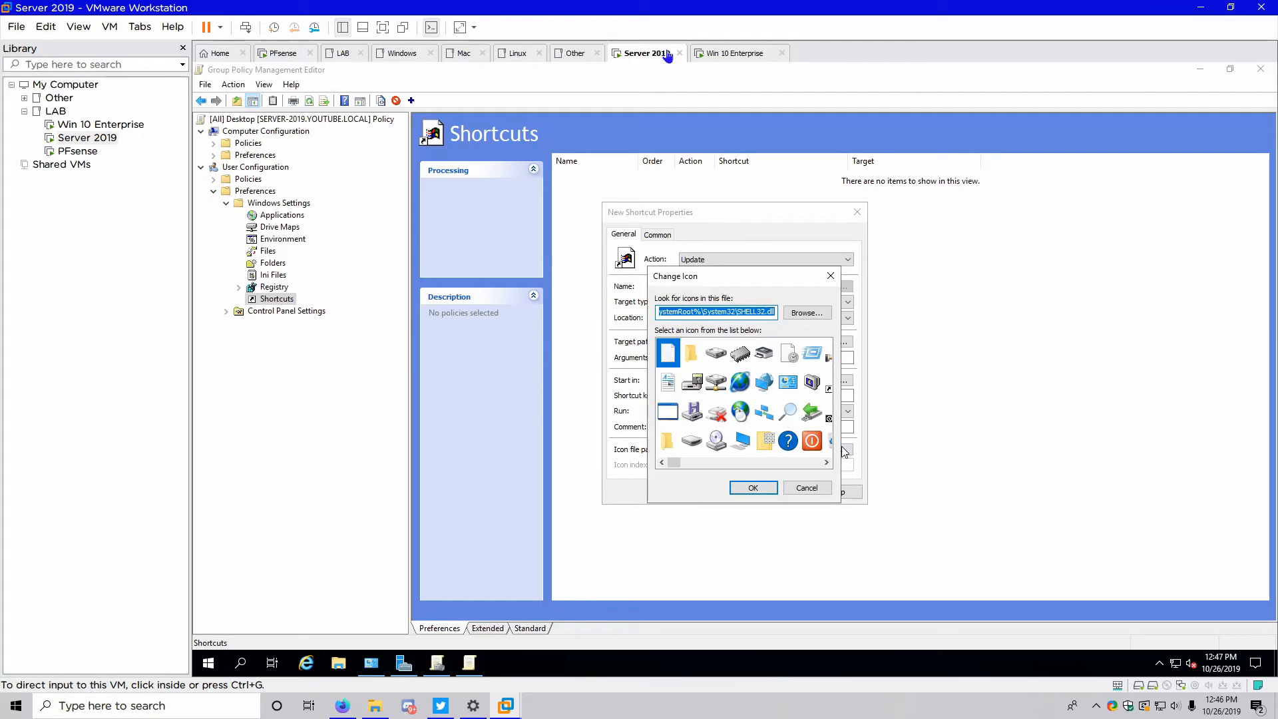
pyautogui.click(827, 462)
pyautogui.click(827, 462)
pyautogui.click(828, 462)
pyautogui.click(828, 462)
pyautogui.click(827, 462)
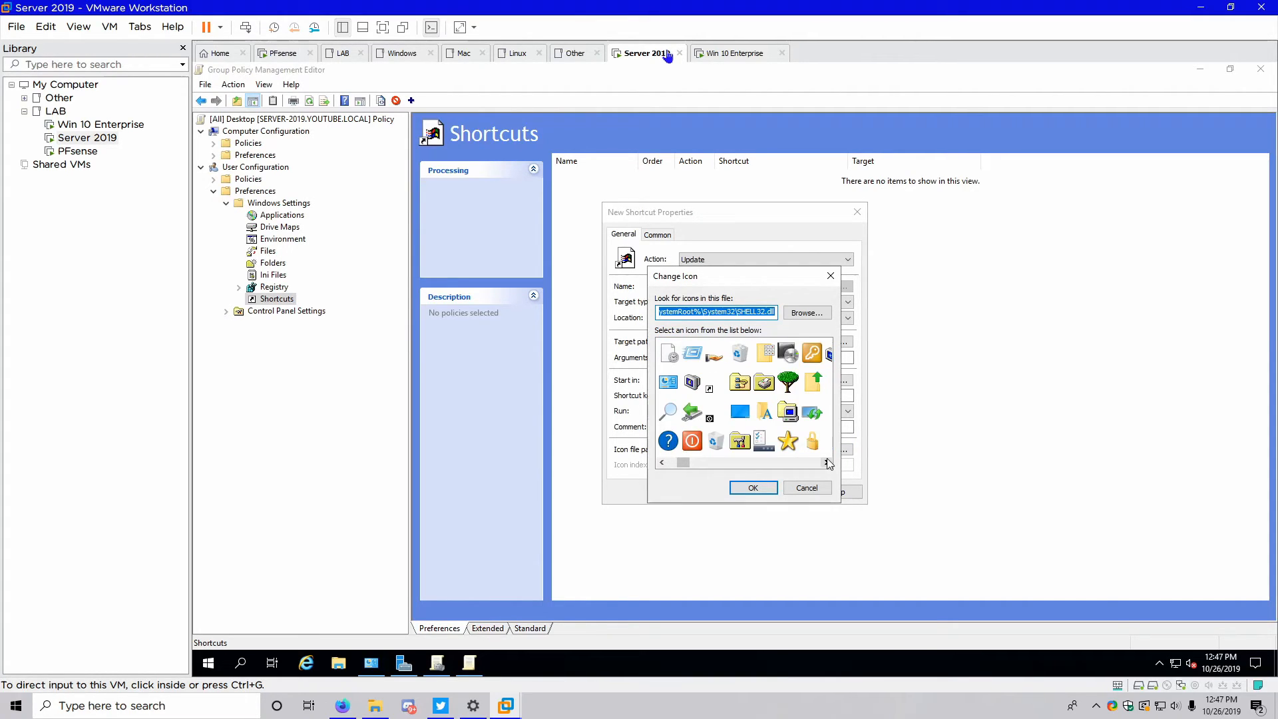
pyautogui.click(812, 356)
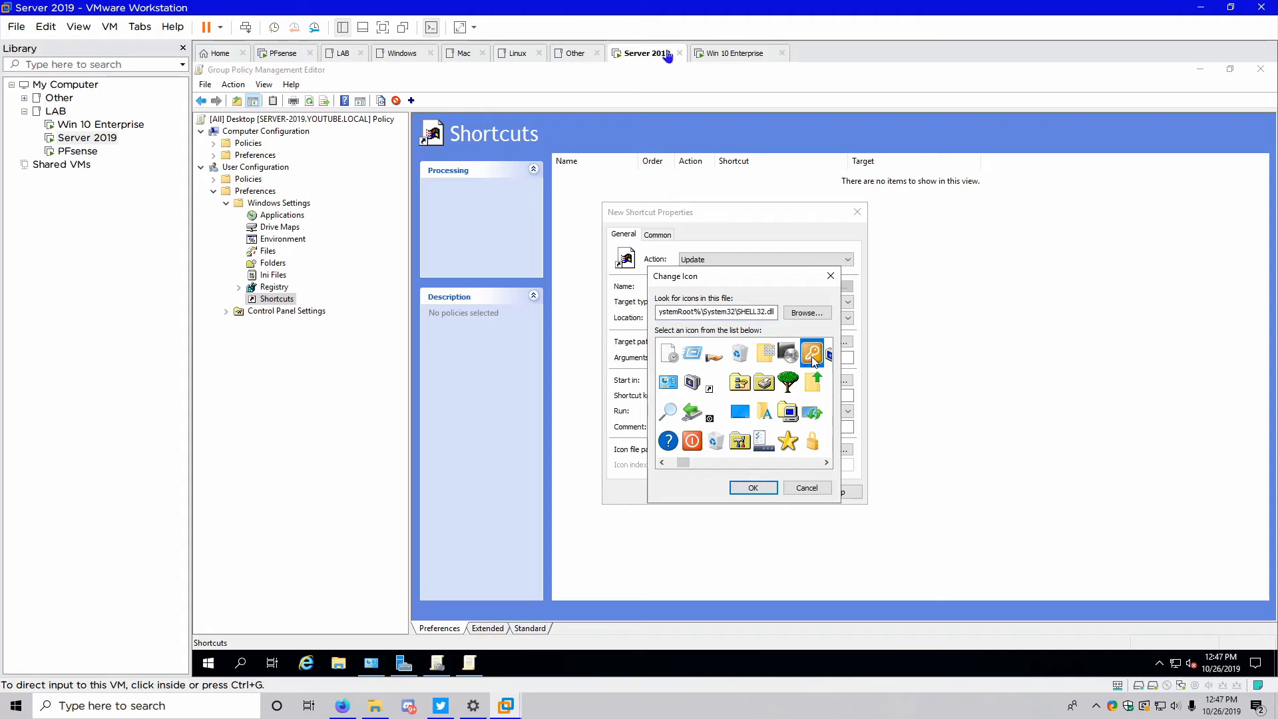
pyautogui.click(774, 483)
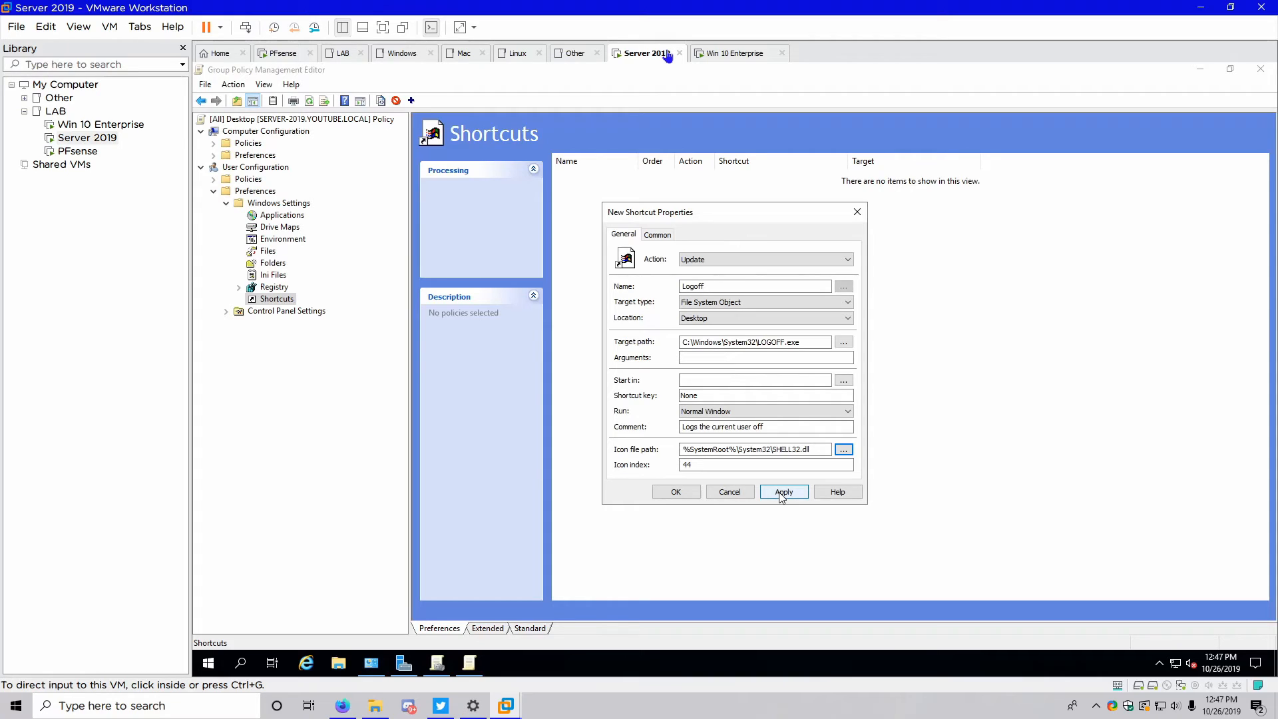
pyautogui.click(783, 494)
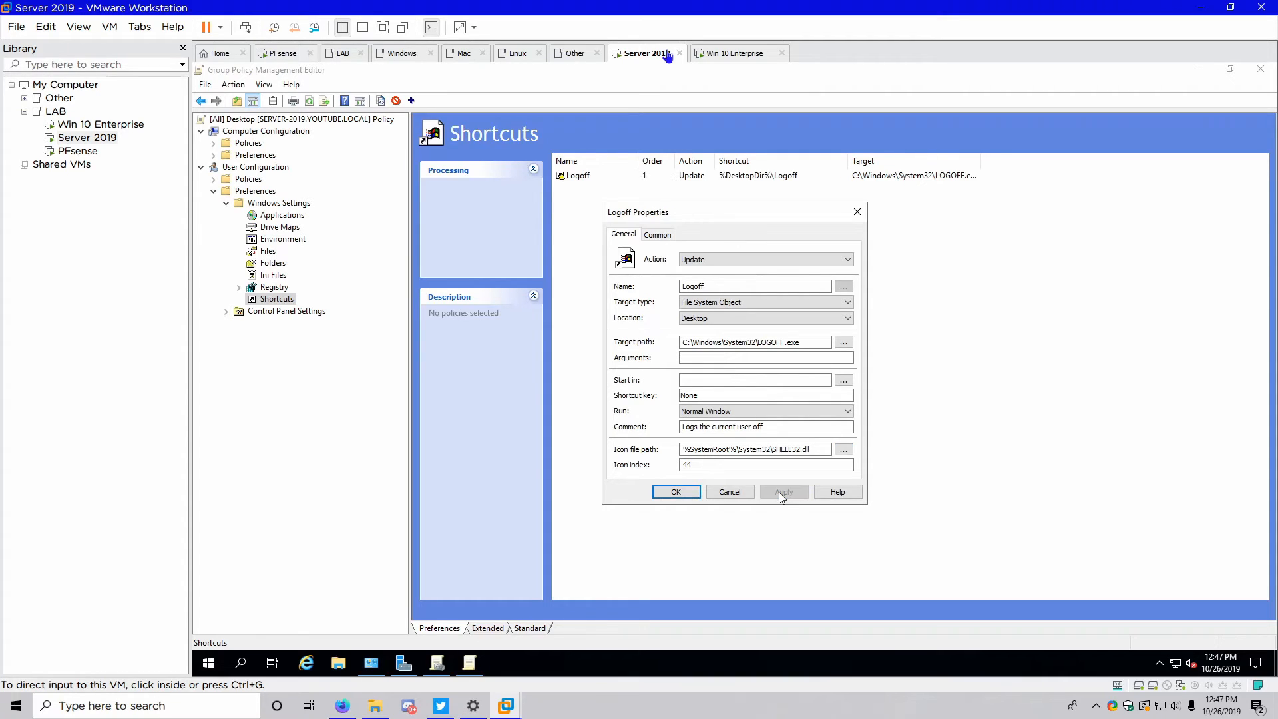
pyautogui.click(679, 493)
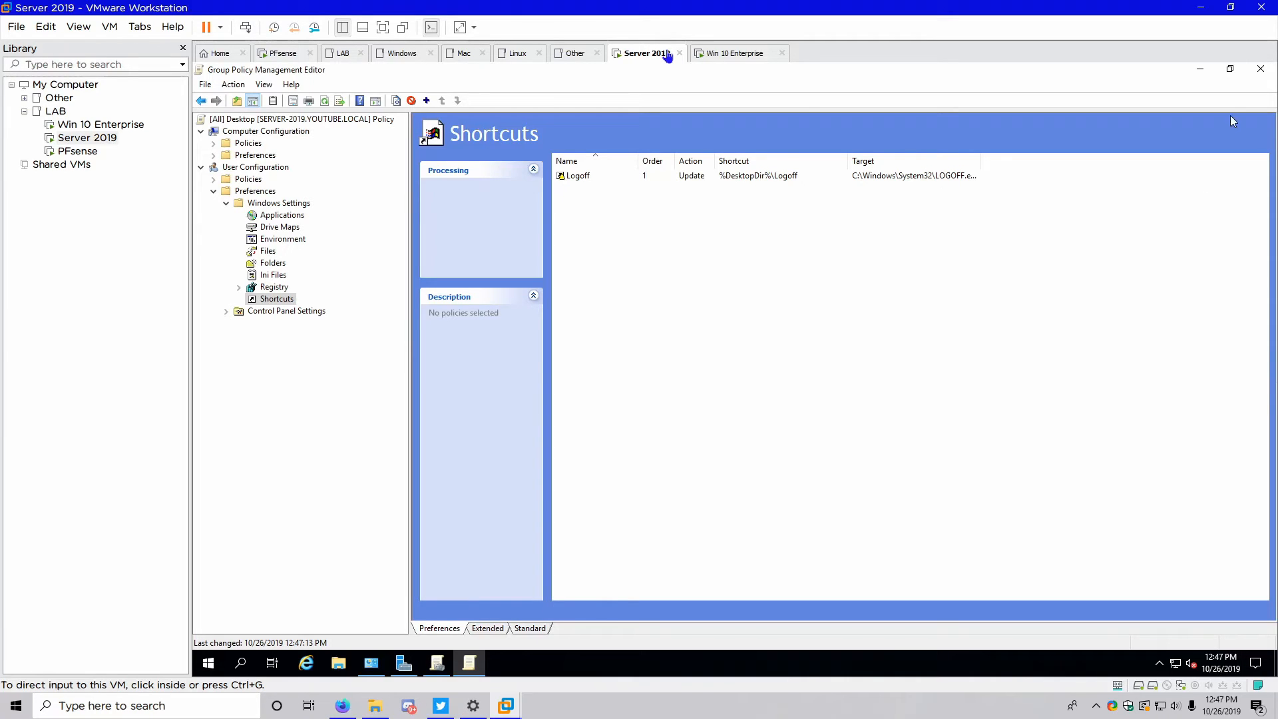
# Close the policy editor and open an elevated PowerShell on the server
pyautogui.click(1260, 69)
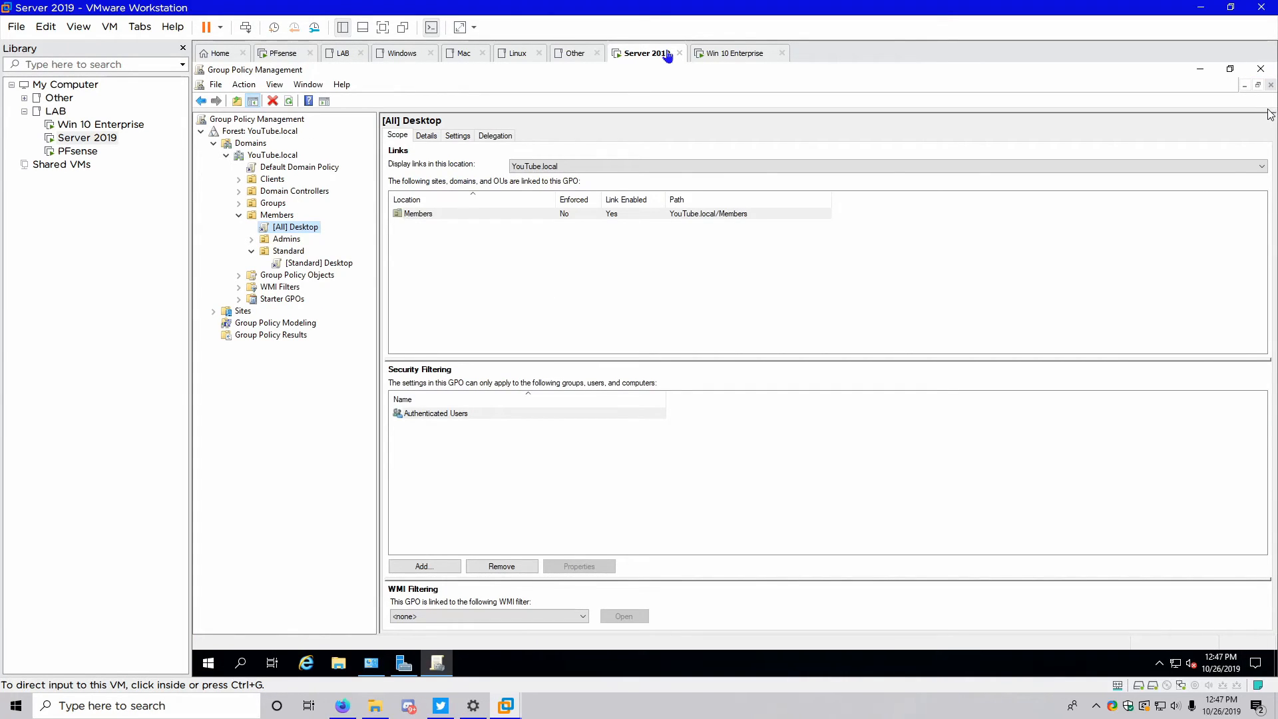
pyautogui.click(204, 666)
pyautogui.rightClick(204, 666)
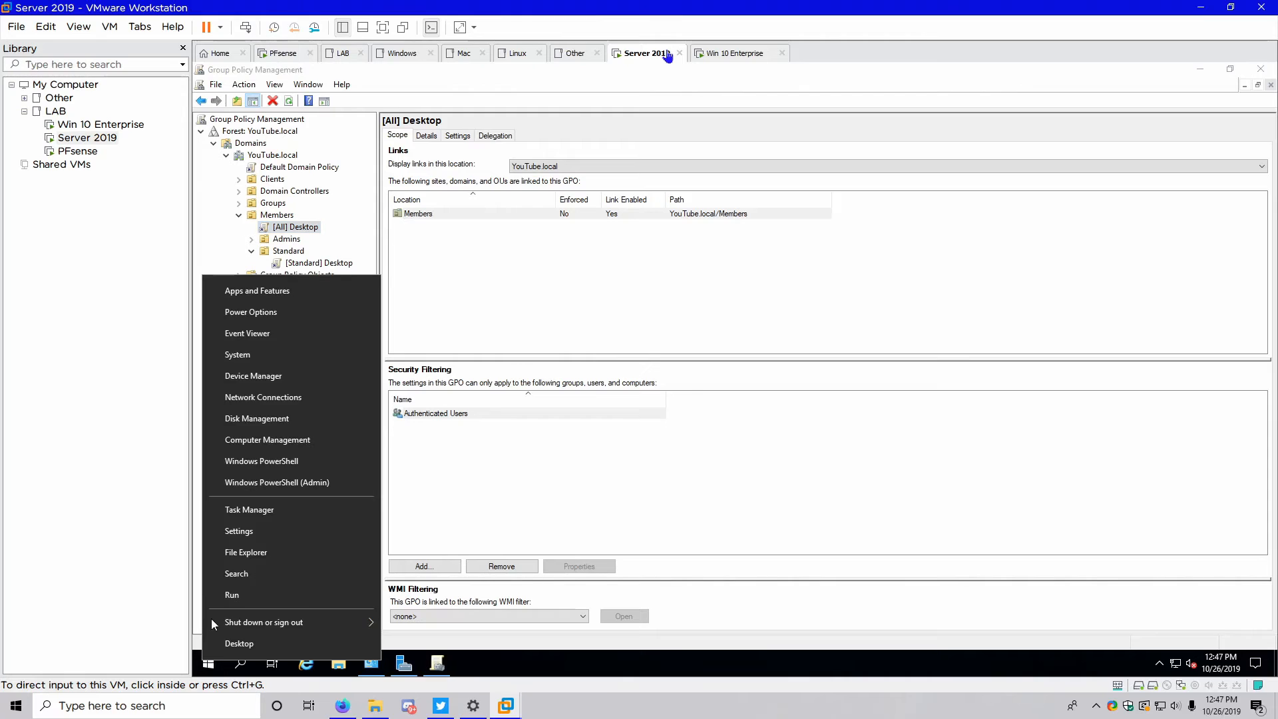
pyautogui.click(273, 484)
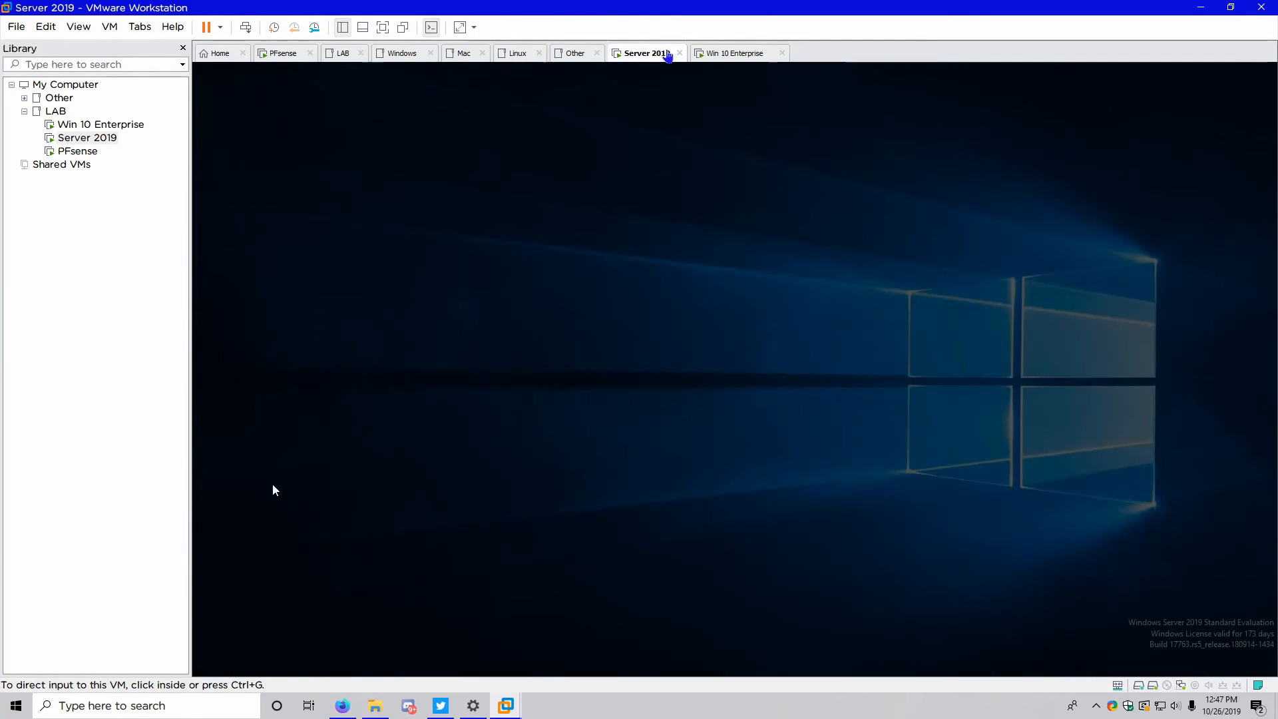
pyautogui.click(678, 450)
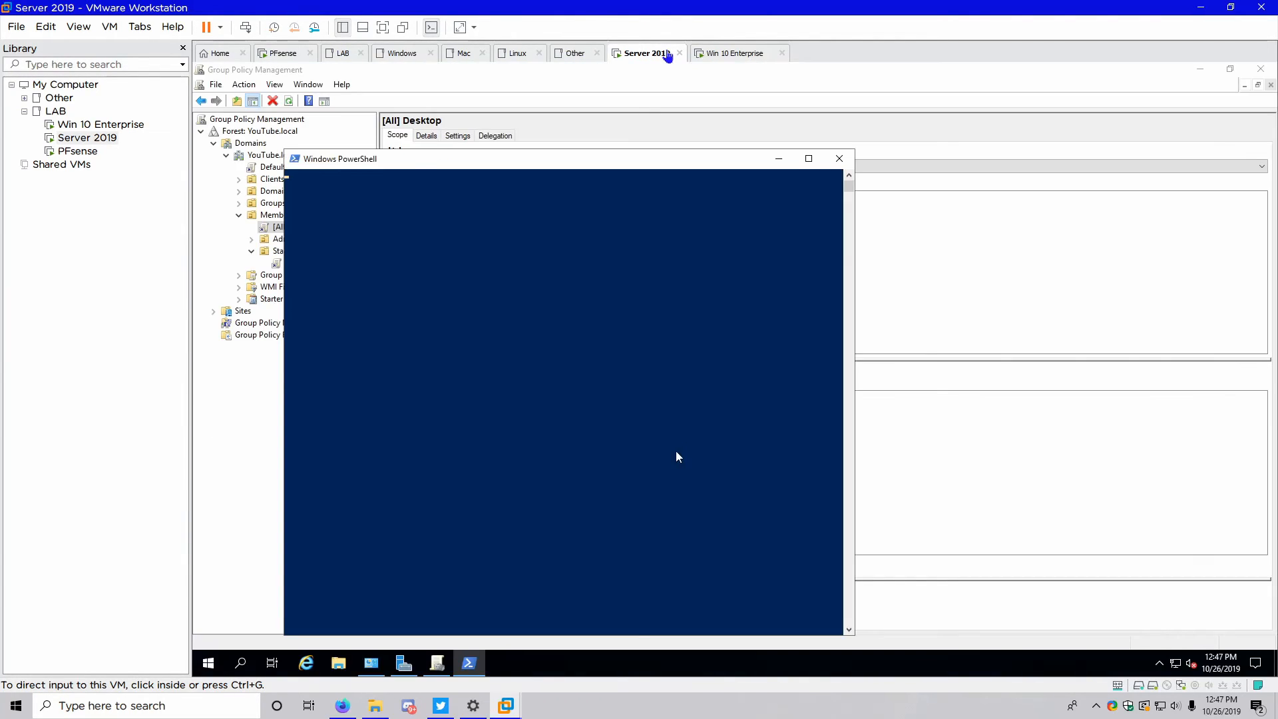
# Run Invoke-GPupdate, fixing the 'Invote' typo, then recall it and append -client
pyautogui.write('In')
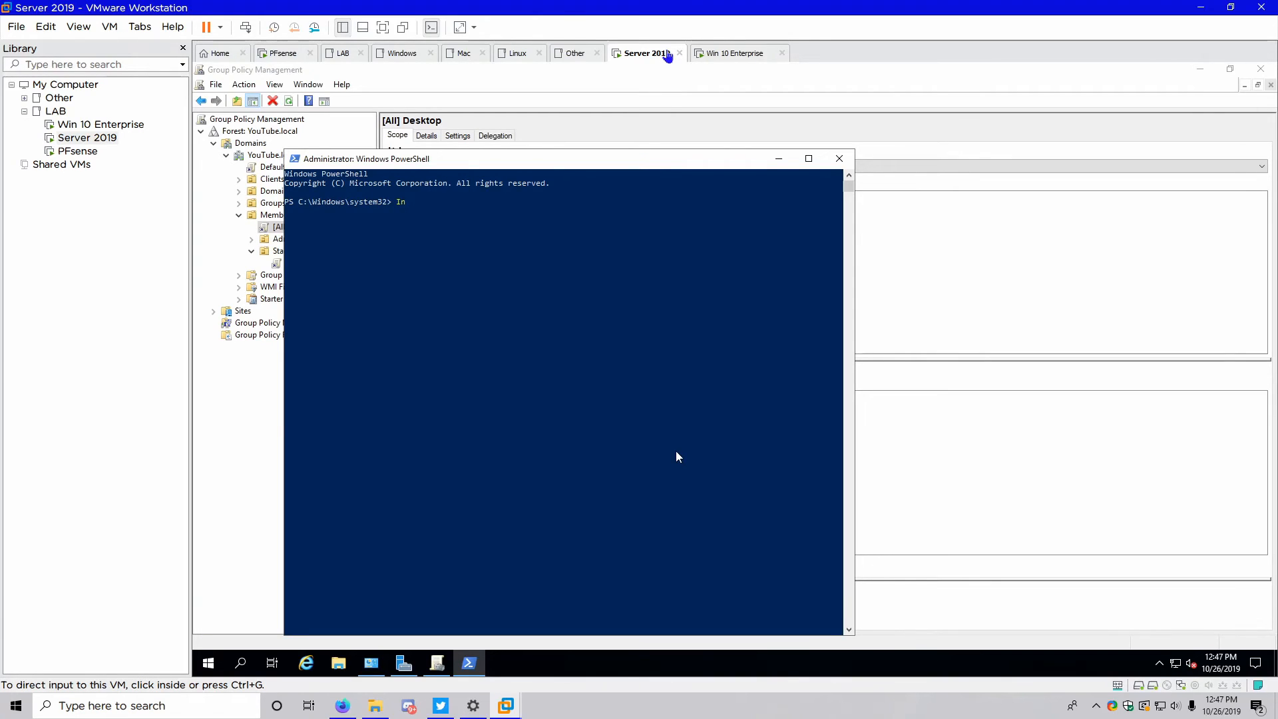
pyautogui.write('vote-GPupdate')
pyautogui.press('Up')
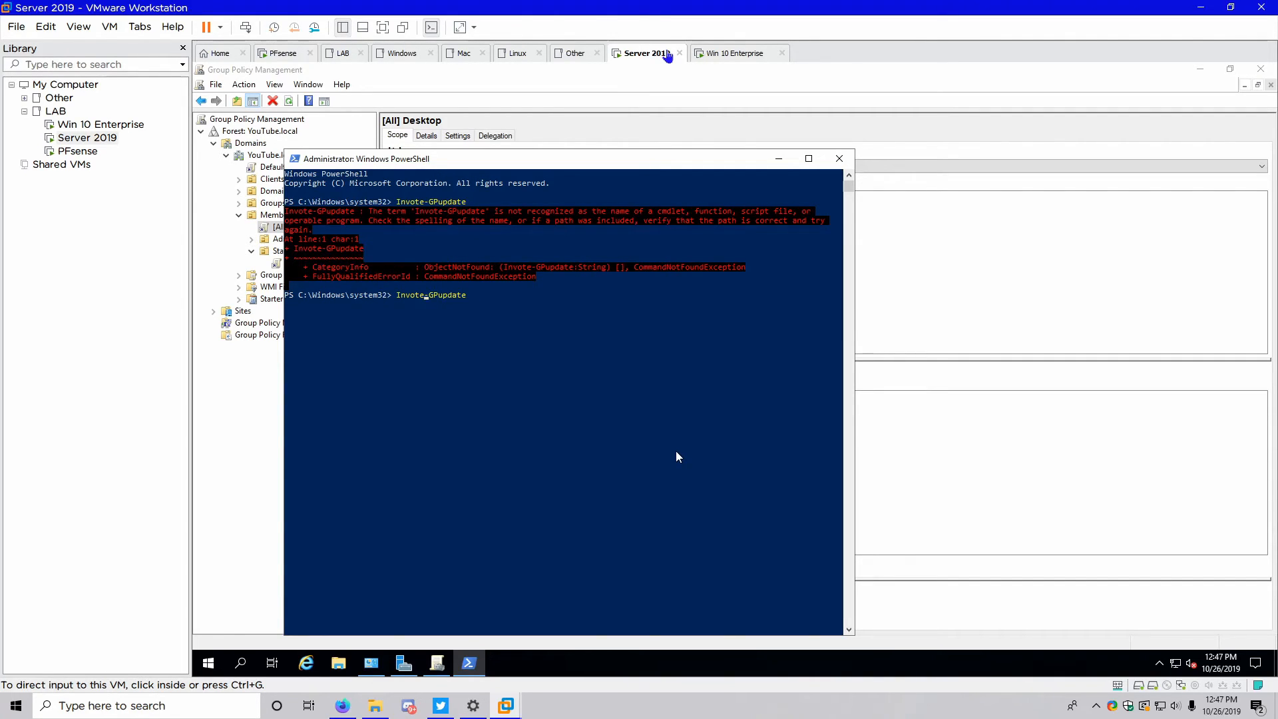
pyautogui.press('BackSpace')
pyautogui.write('k')
pyautogui.press('Return')
pyautogui.press('Up')
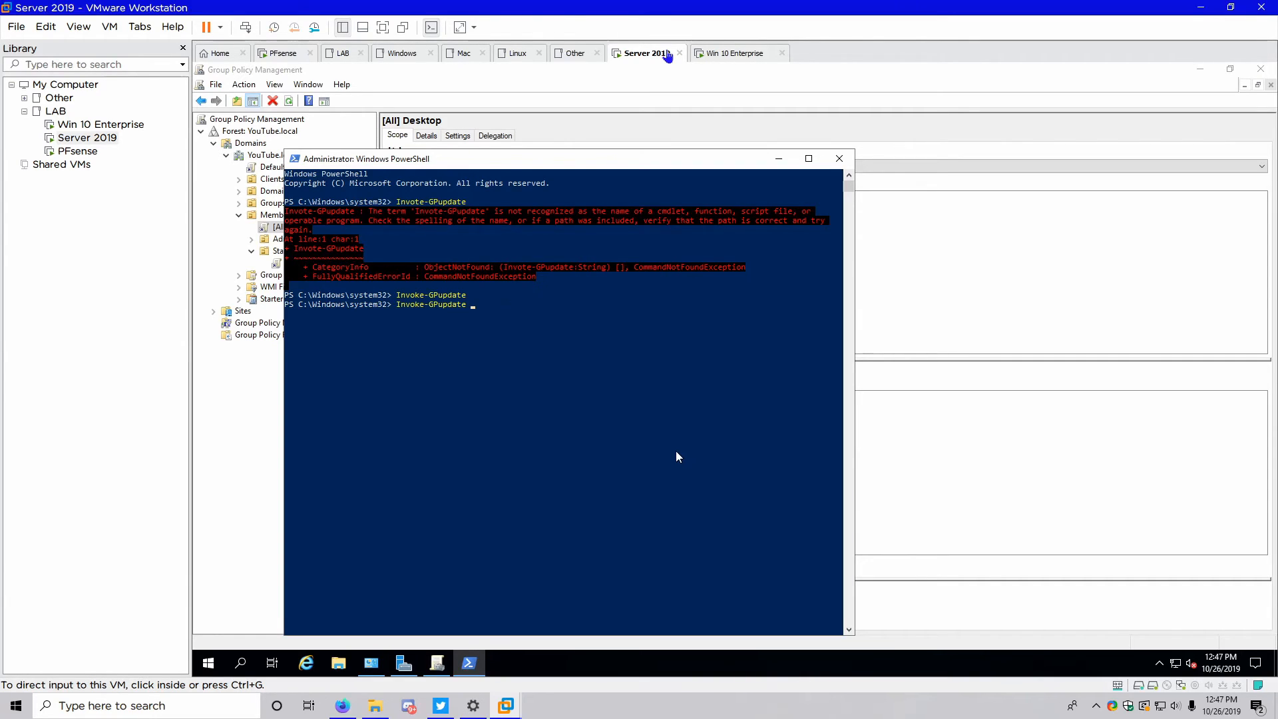
pyautogui.write('-client W')
# After checking the Windows 10 VM, complete the command with win-10 and run it
pyautogui.click(726, 51)
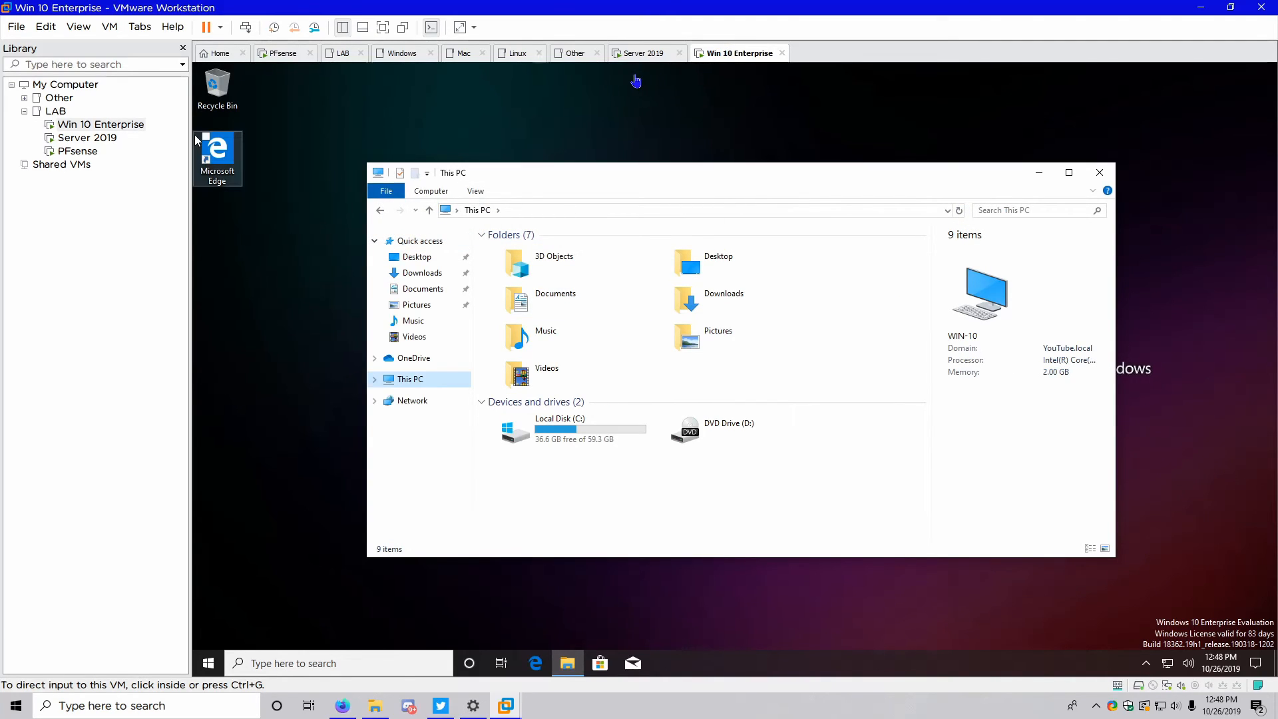
pyautogui.click(639, 56)
pyautogui.write('win-10')
pyautogui.press('Return')
# Correct -client to -computer for the win-10 update, then close PowerShell once it fails
pyautogui.press('Up')
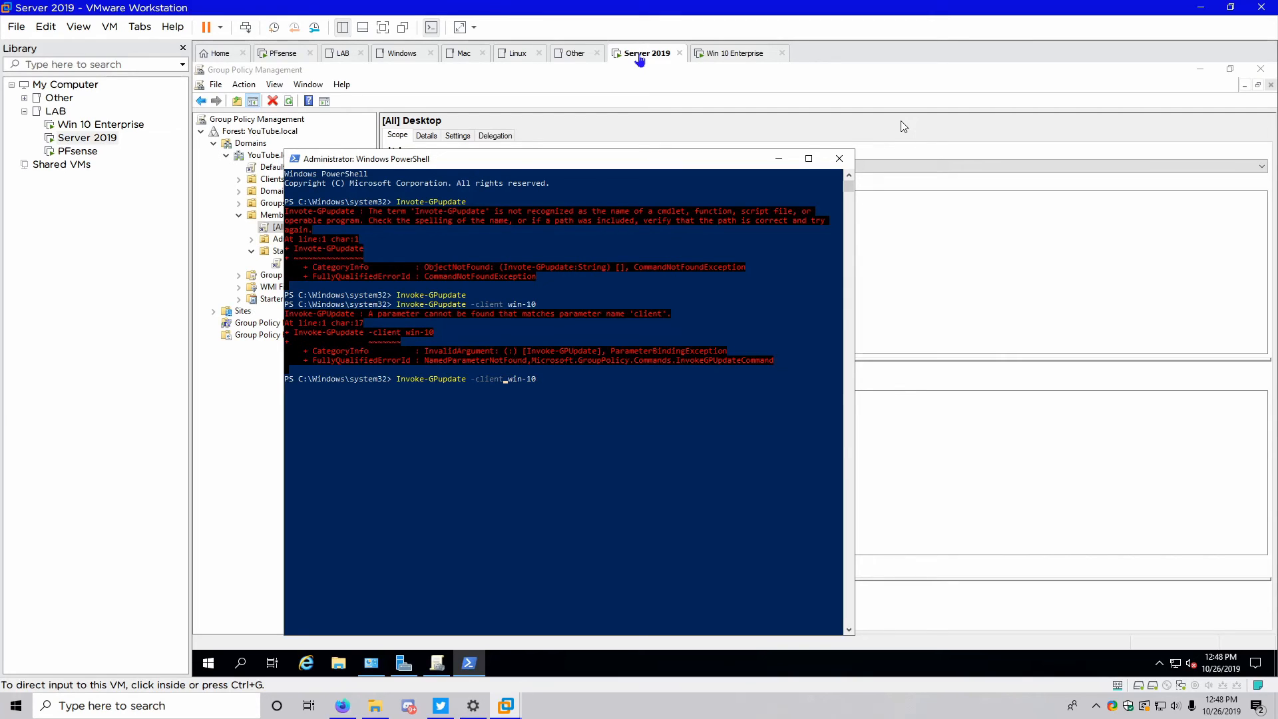
pyautogui.press('BackSpace')
pyautogui.press('BackSpace')
pyautogui.press('BackSpace')
pyautogui.press('BackSpace')
pyautogui.press('BackSpace')
pyautogui.write('omputer')
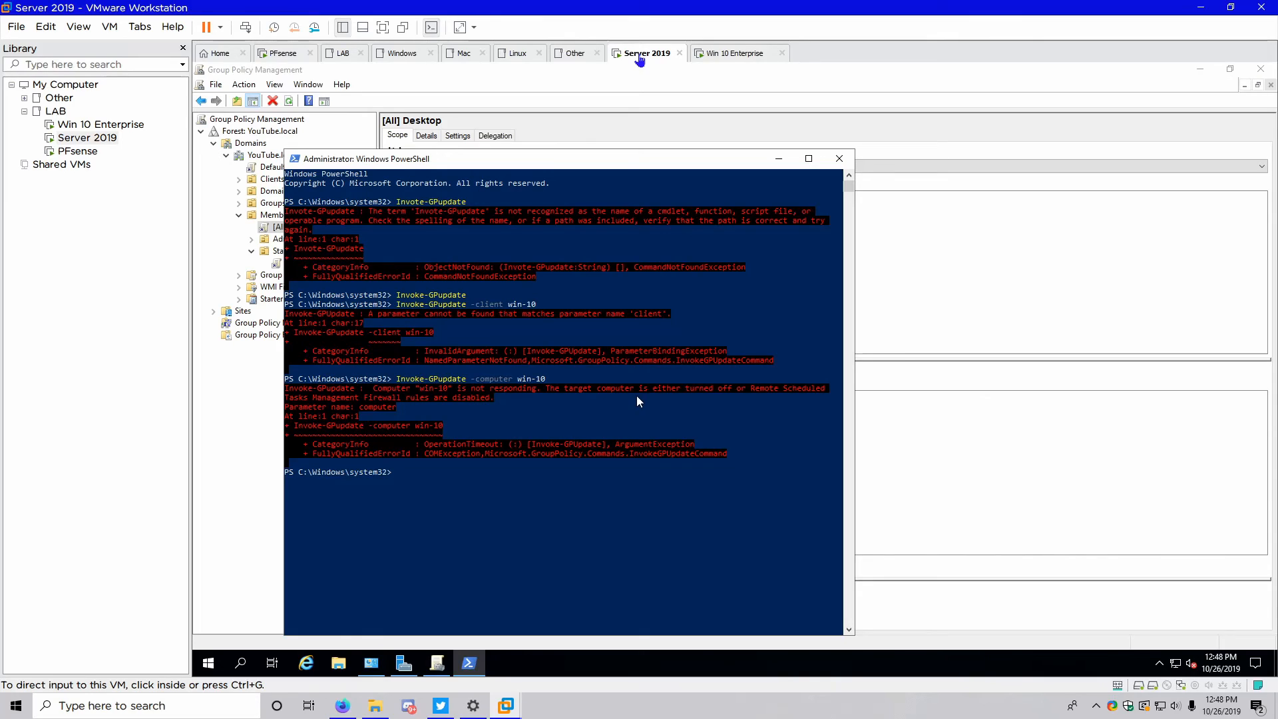
pyautogui.click(839, 160)
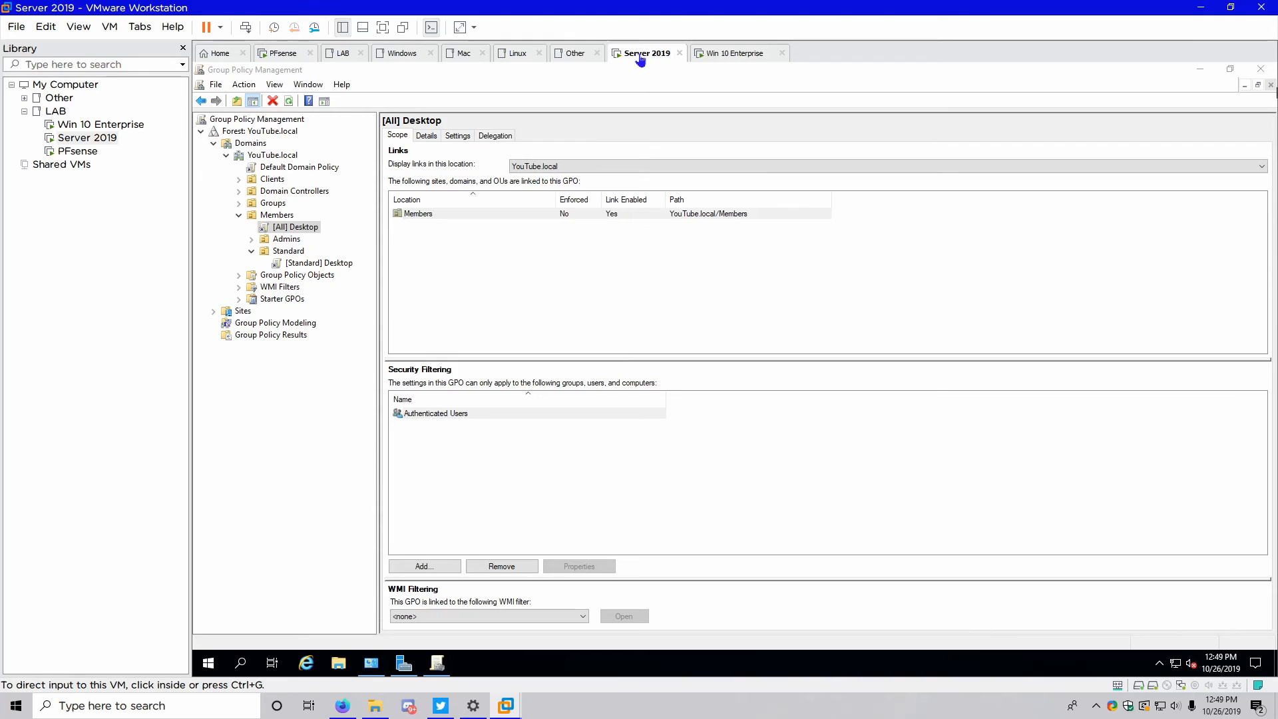
# Open an elevated PowerShell on the Windows 10 VM using the admin account's credentials
pyautogui.click(724, 59)
pyautogui.rightClick(204, 666)
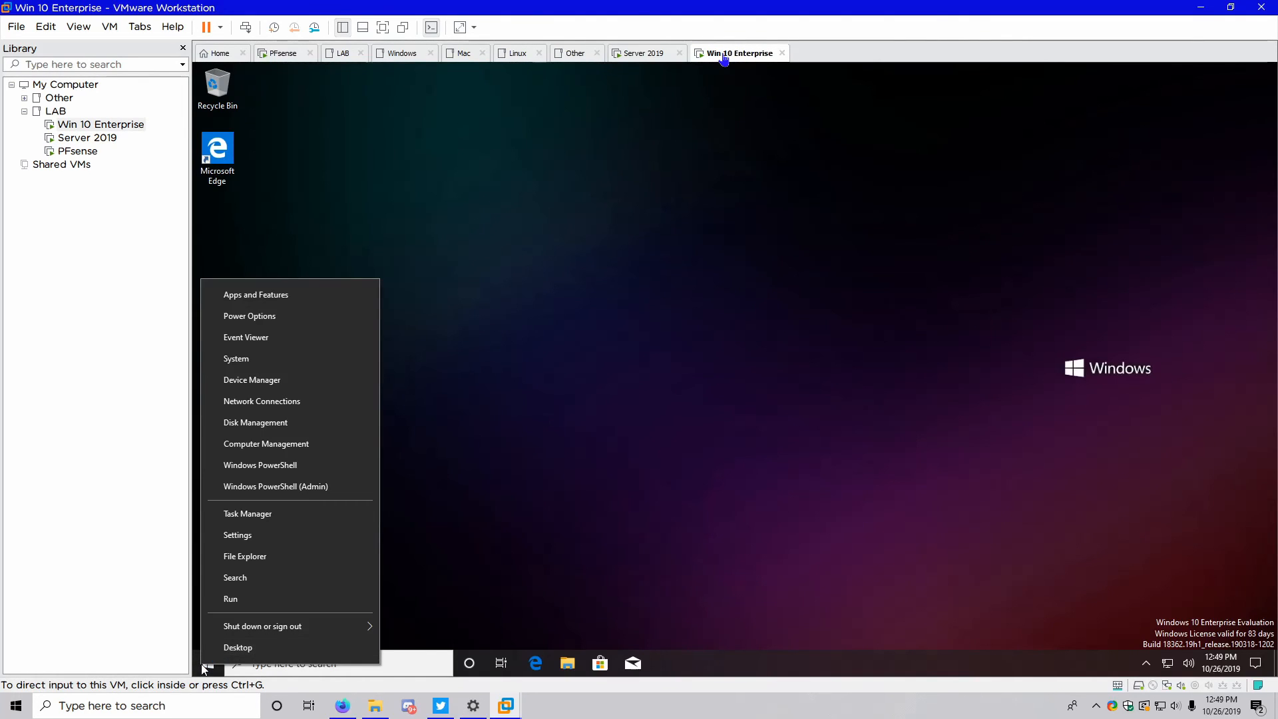
pyautogui.click(278, 484)
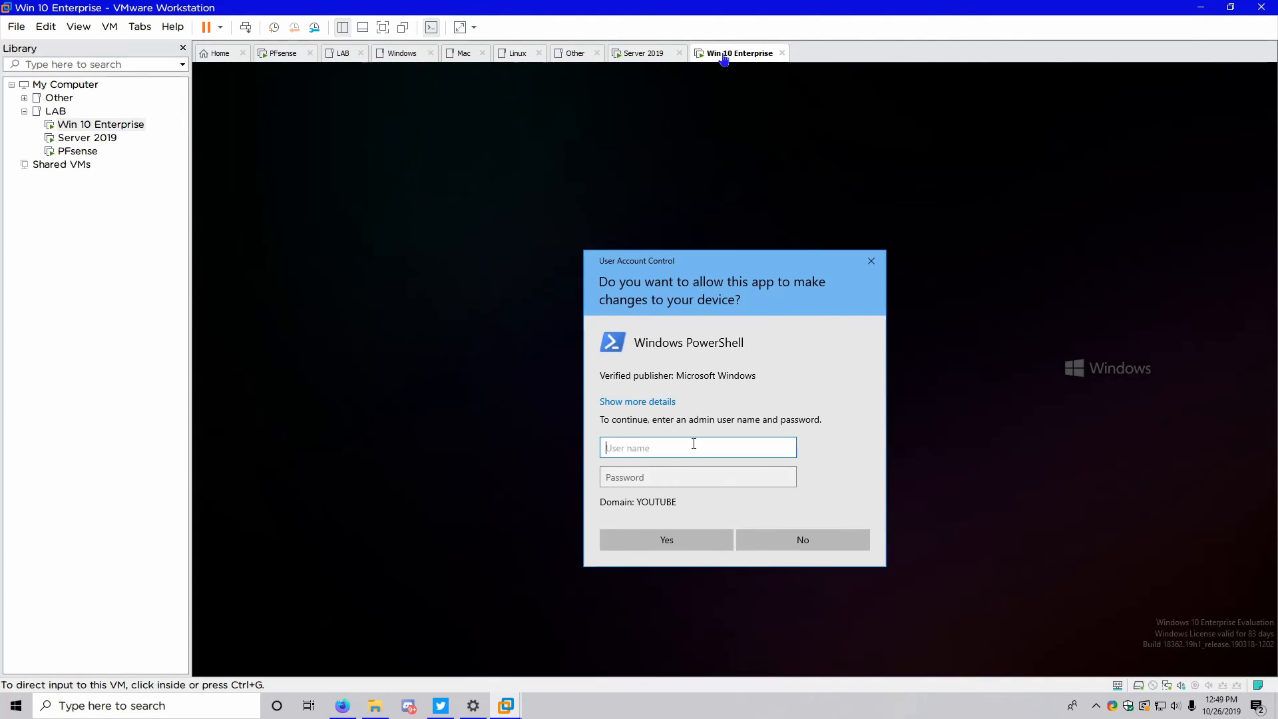
pyautogui.write('admin')
pyautogui.press('Tab')
pyautogui.write('••••••••')
pyautogui.press('Return')
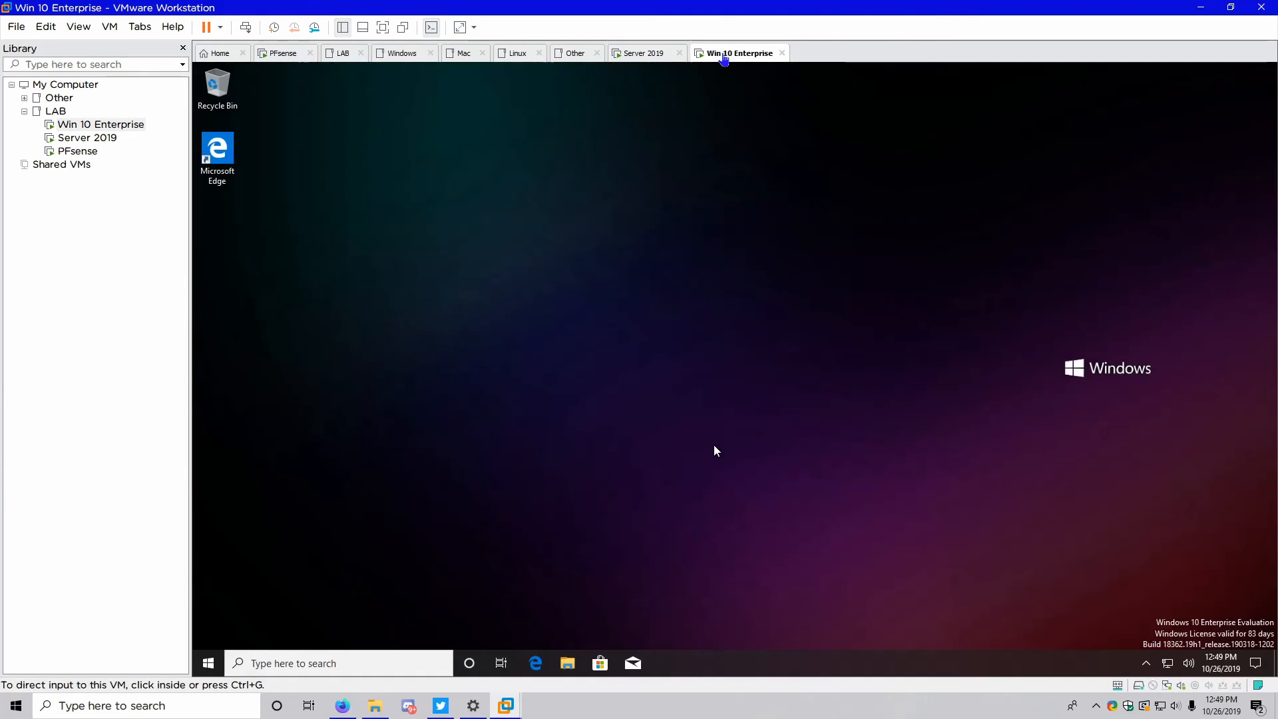
# Force-refresh policy with gpupdate /force, then use the new Logoff desktop shortcut to sign out
pyautogui.write('gpupdate /force')
pyautogui.press('Return')
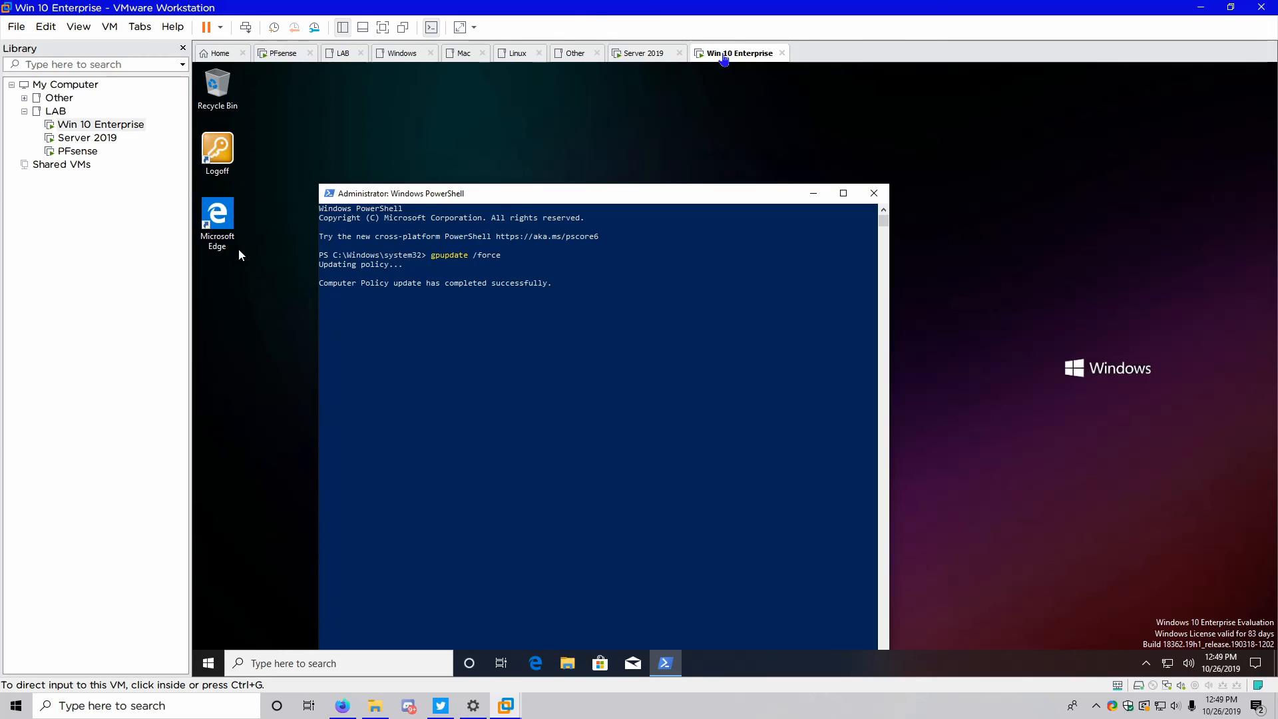
pyautogui.doubleClick(226, 140)
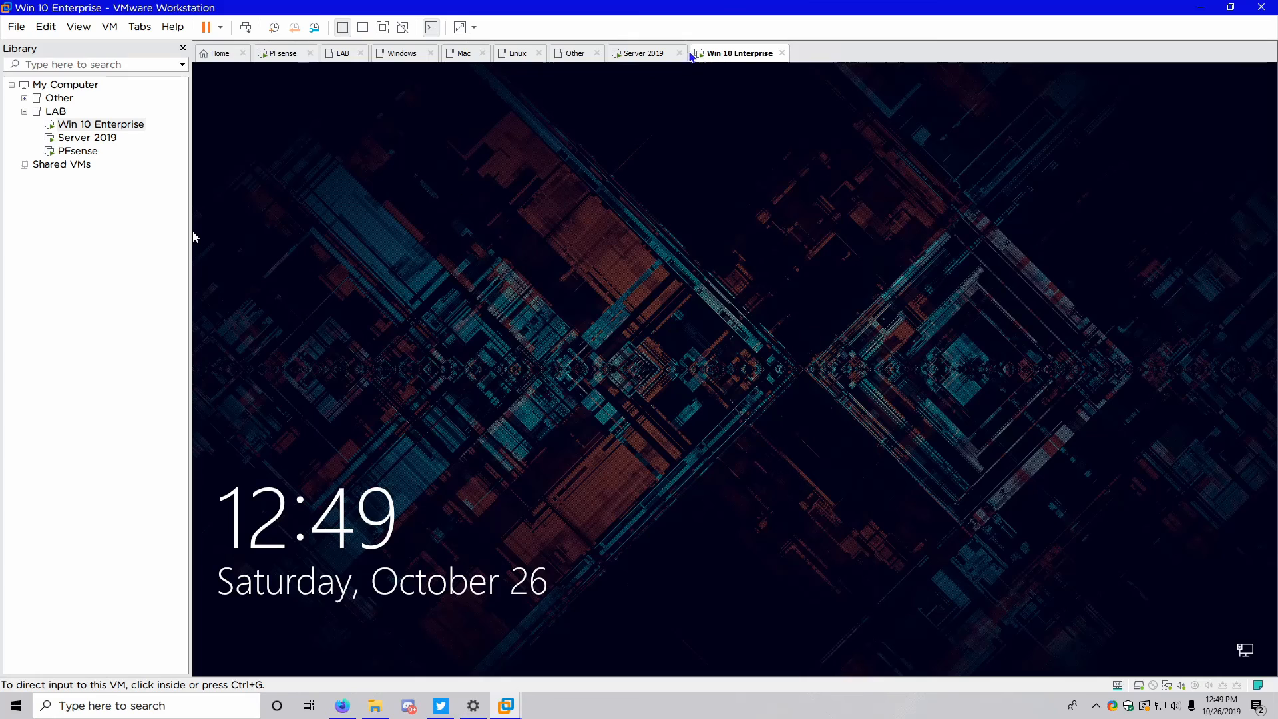
# Back on Server 2019, maximize the [All] Desktop policy editor and widen its tree pane
pyautogui.click(630, 55)
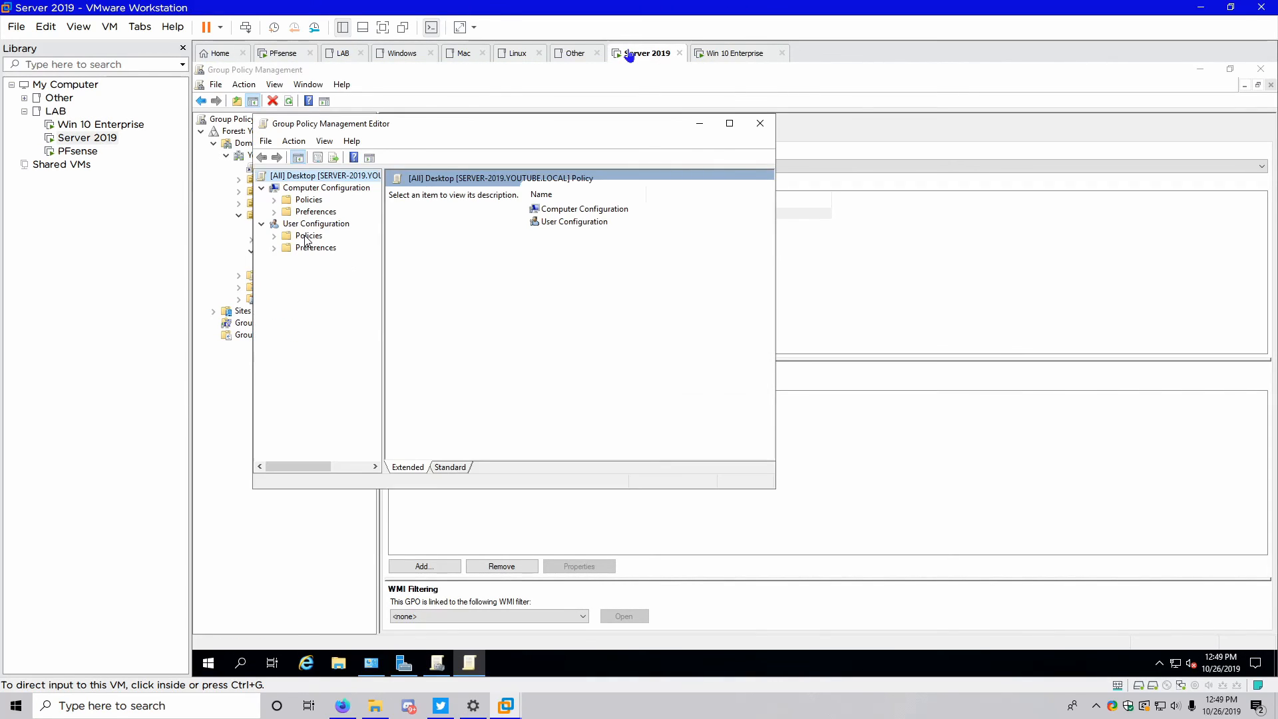
pyautogui.click(730, 123)
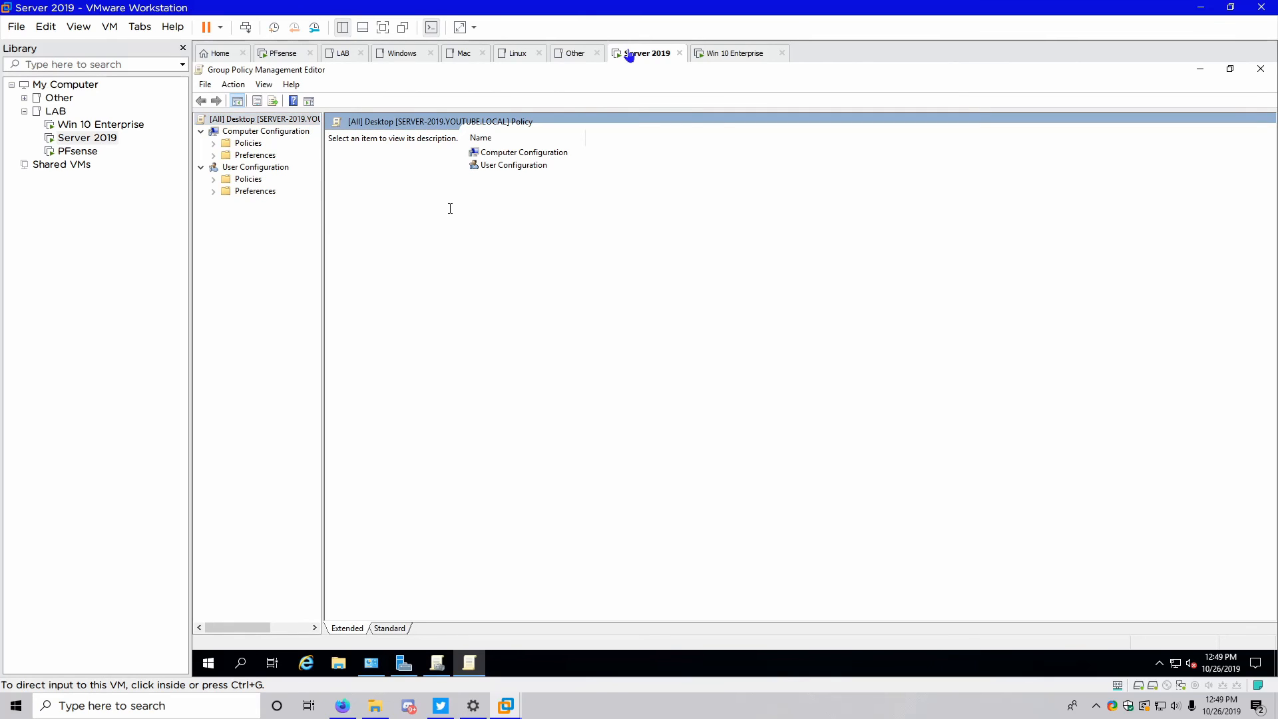
pyautogui.moveTo(323, 242); pyautogui.dragTo(428, 249)
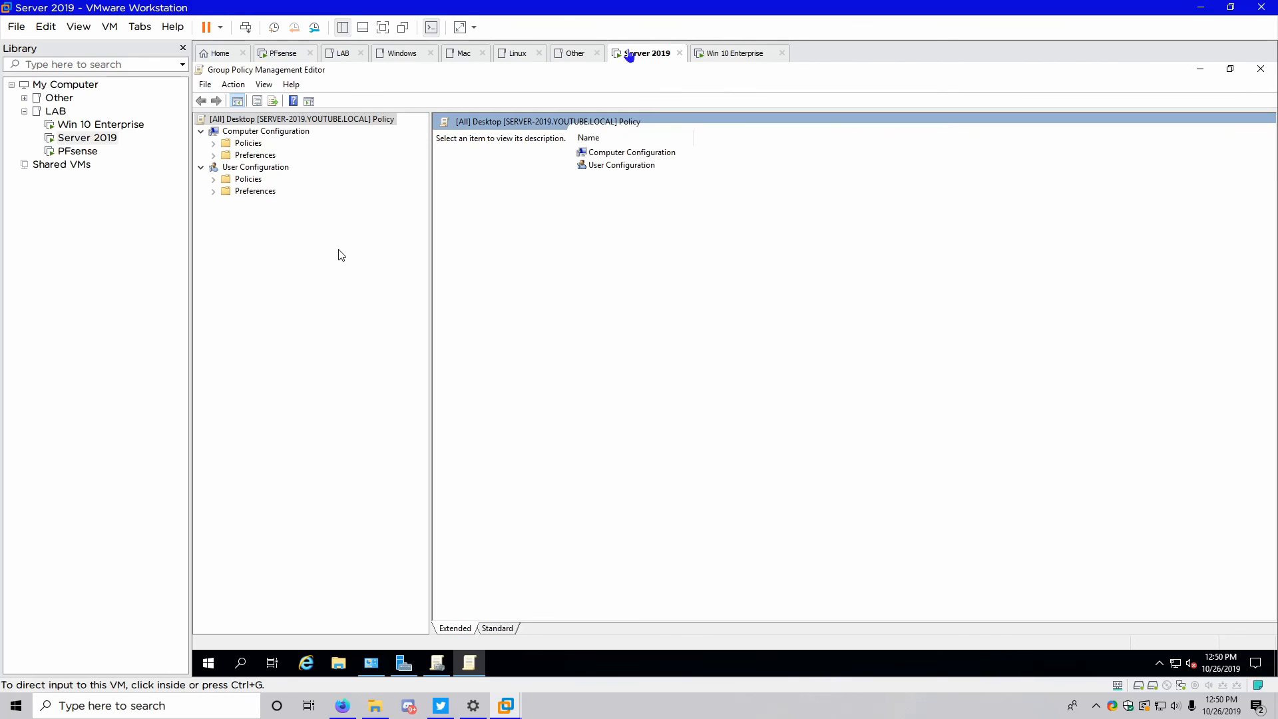
# Browse to User Configuration > Policies > Administrative Templates > System in the editor
pyautogui.click(213, 192)
pyautogui.click(213, 191)
pyautogui.click(213, 180)
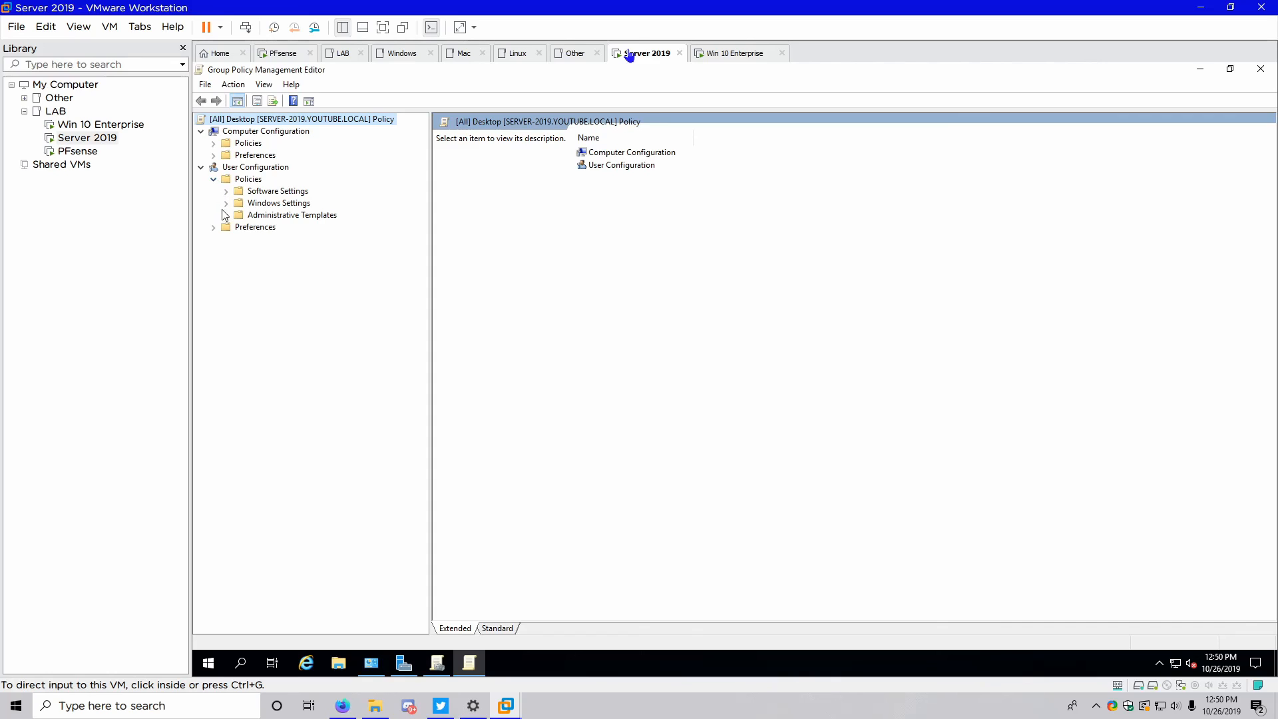
pyautogui.click(226, 215)
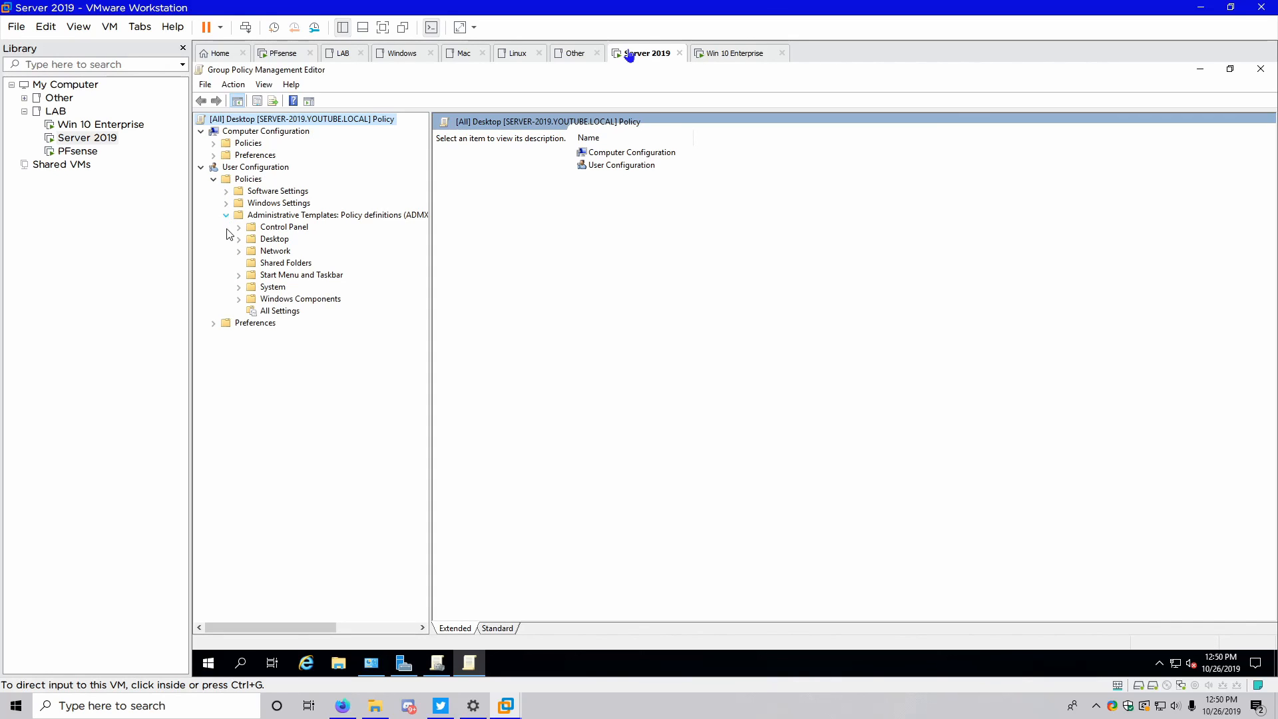
pyautogui.click(257, 291)
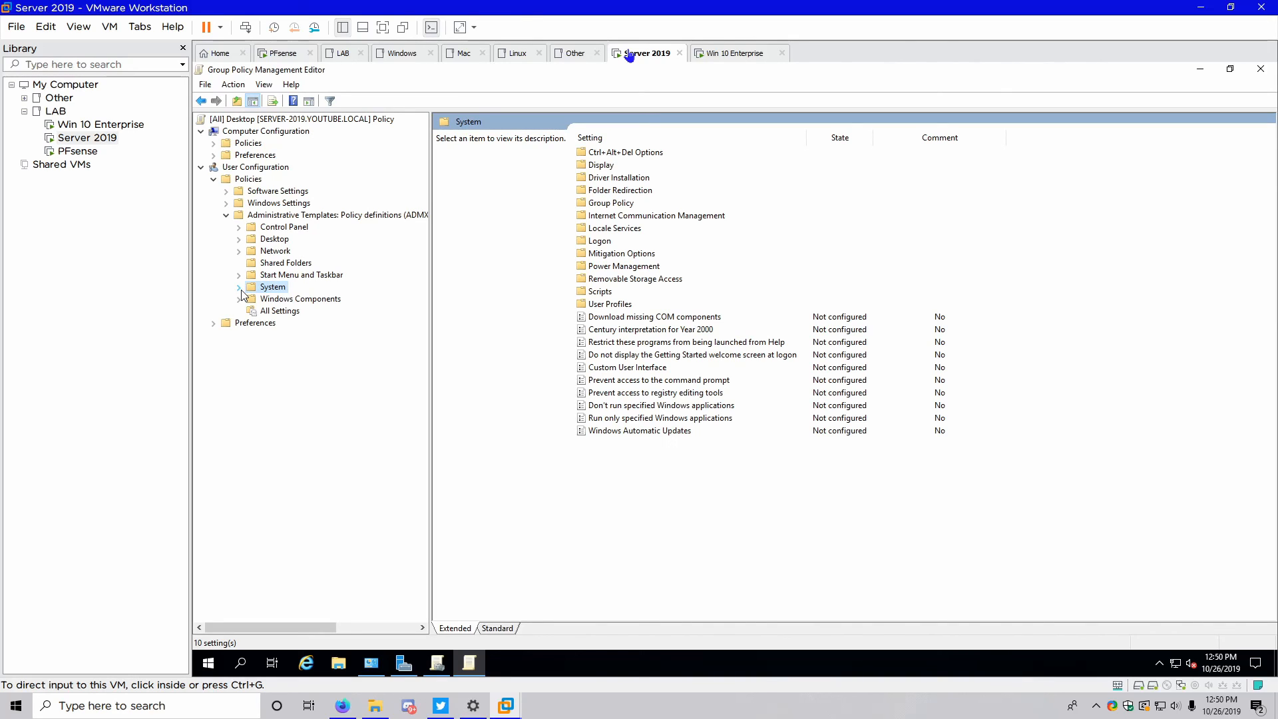
# Review the command prompt and registry editing tools settings without changes, then close the editor
pyautogui.doubleClick(607, 383)
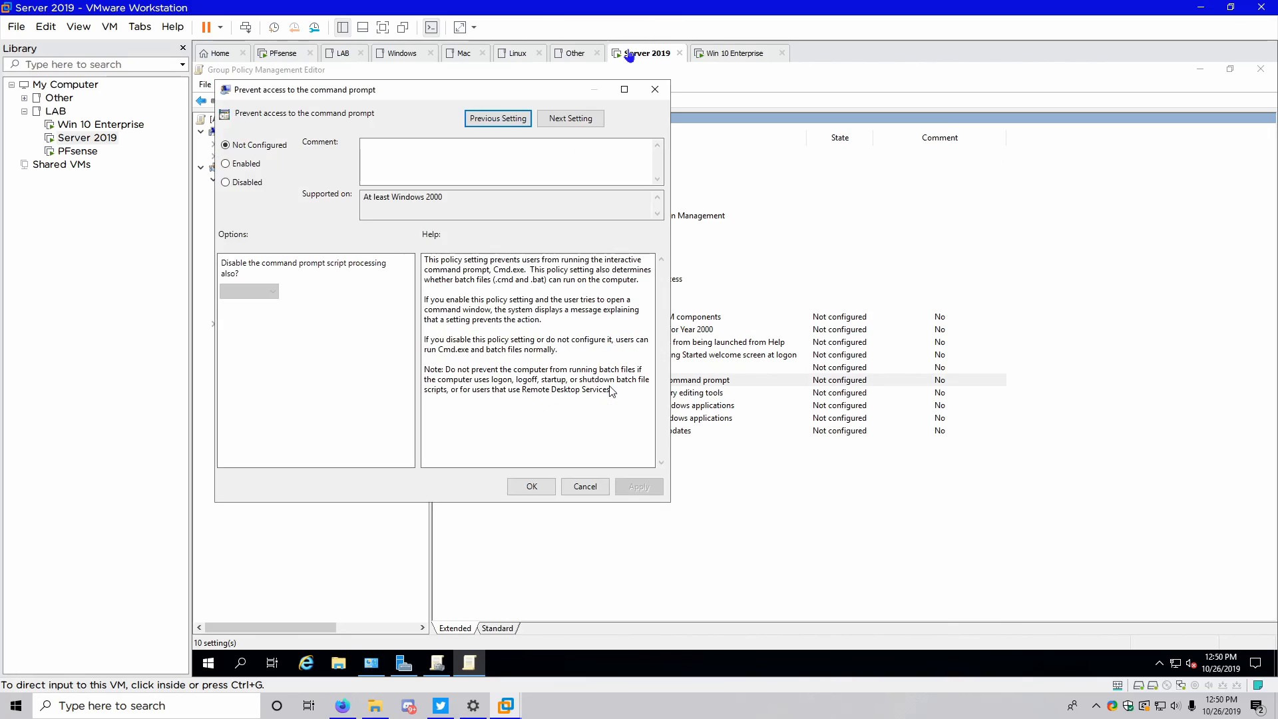
pyautogui.click(594, 119)
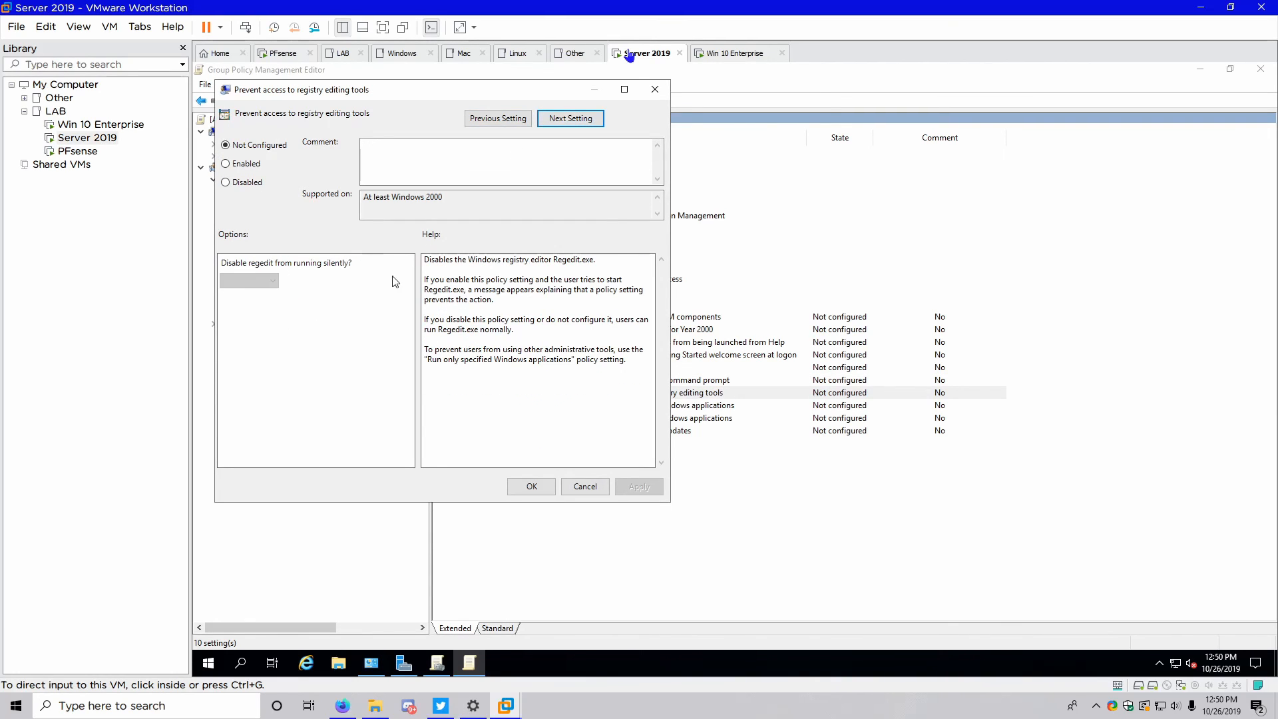
pyautogui.click(599, 488)
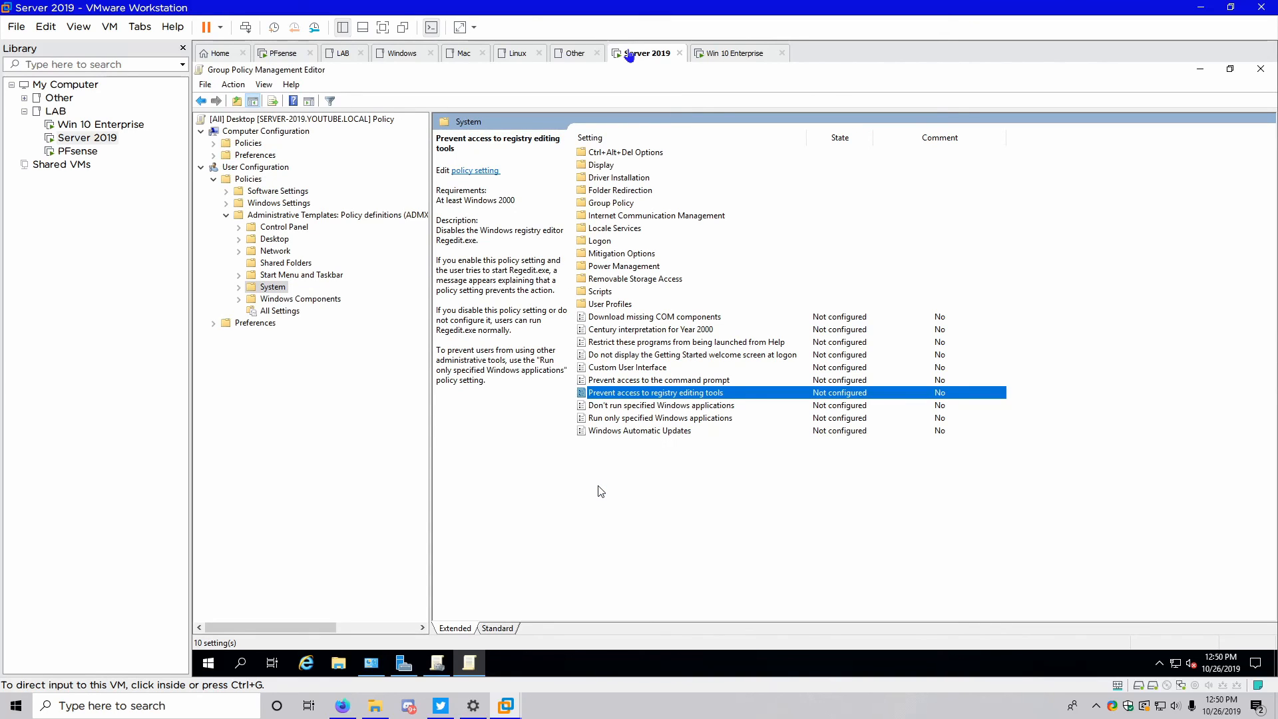
pyautogui.click(1261, 70)
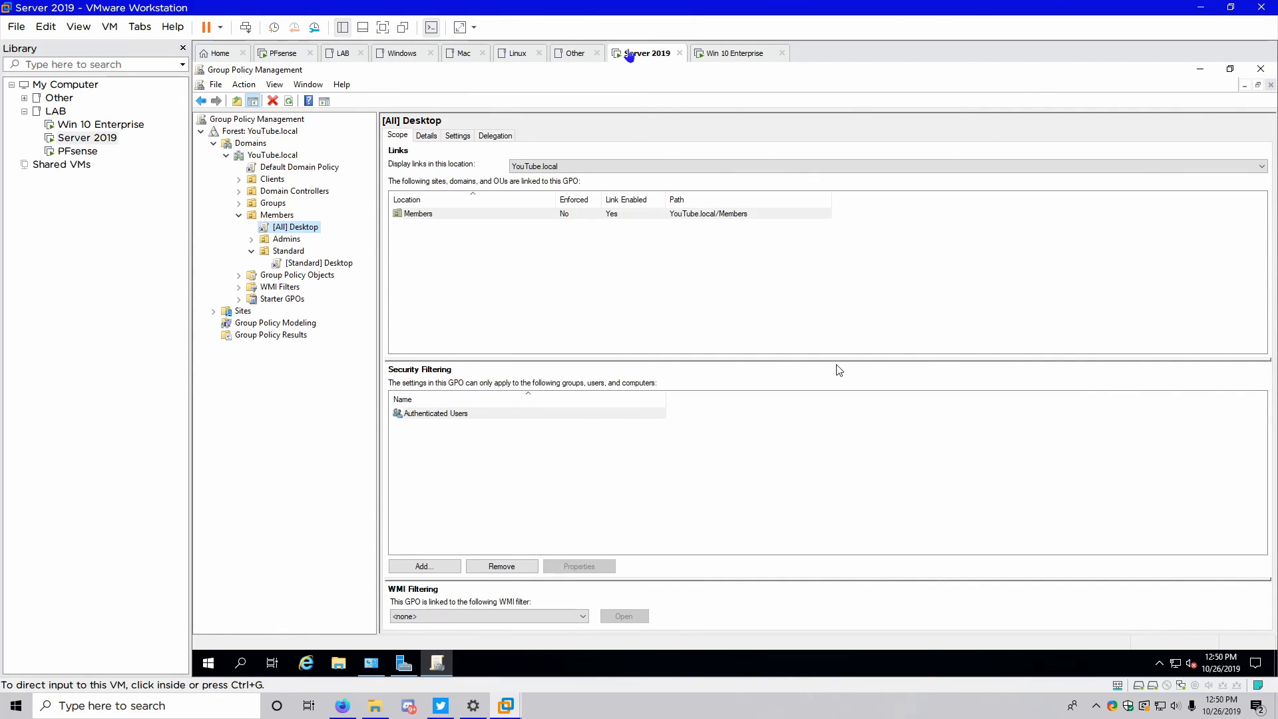